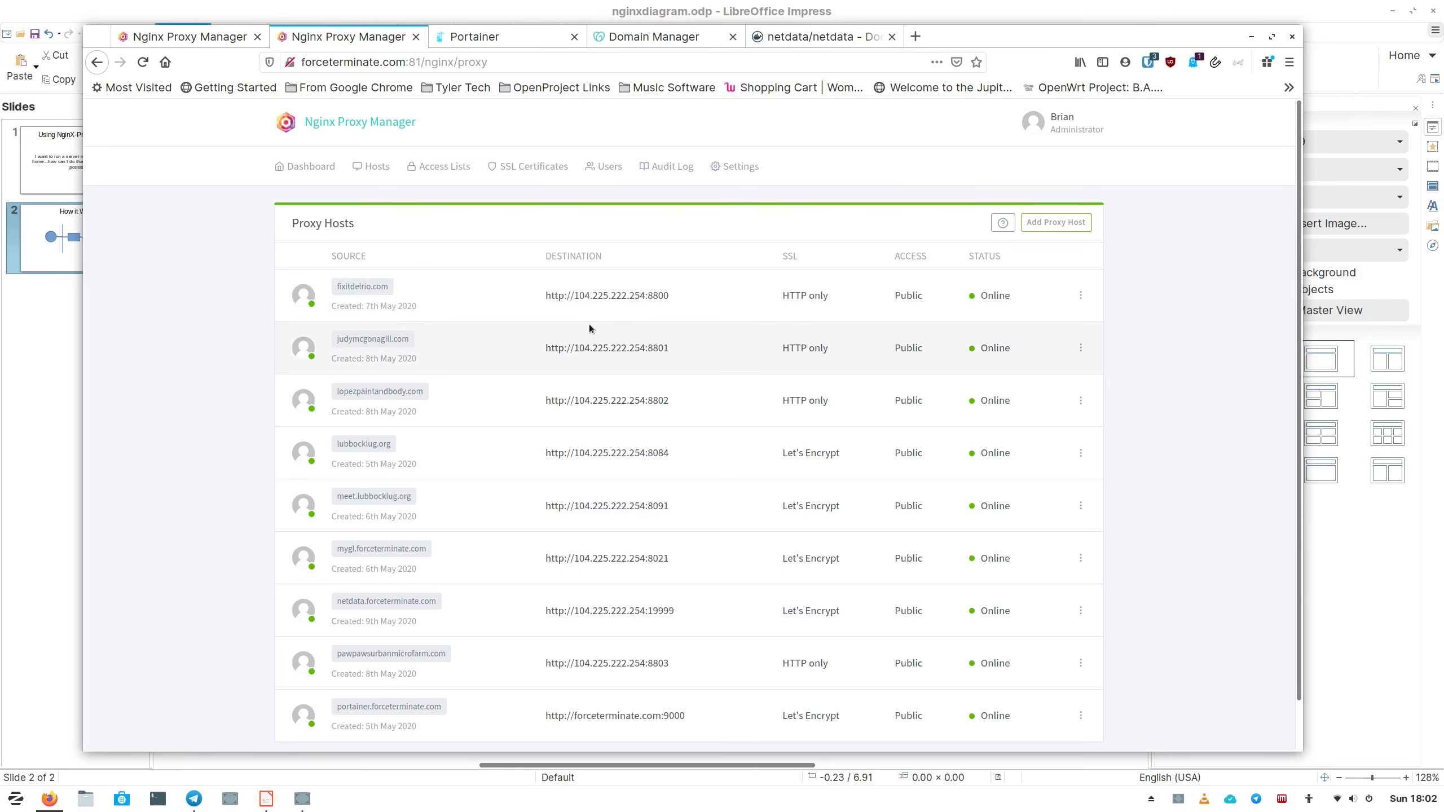
pyautogui.scroll(-1, 523, 616)
pyautogui.scroll(1, 526, 613)
pyautogui.scroll(-1, 523, 613)
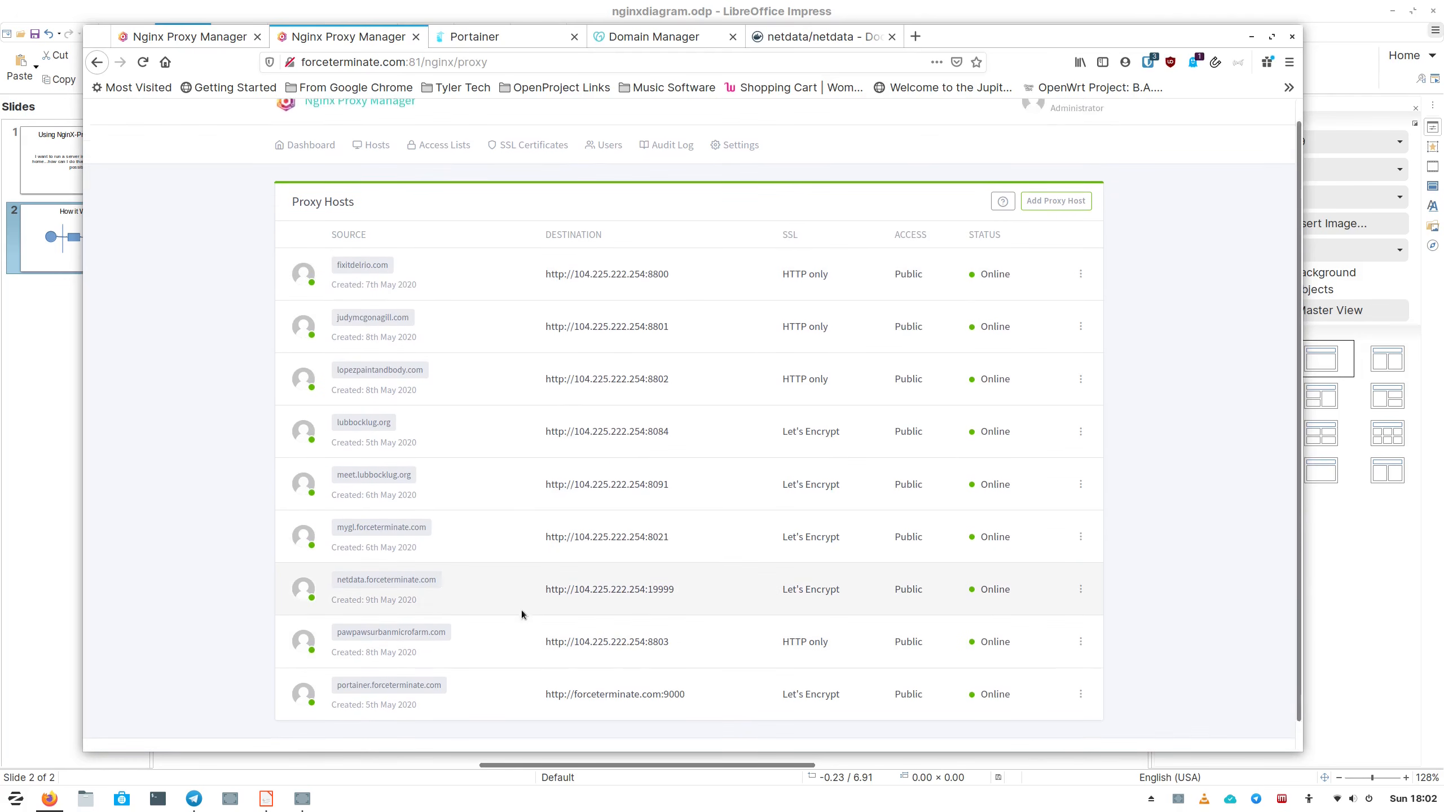
pyautogui.scroll(1, 540, 238)
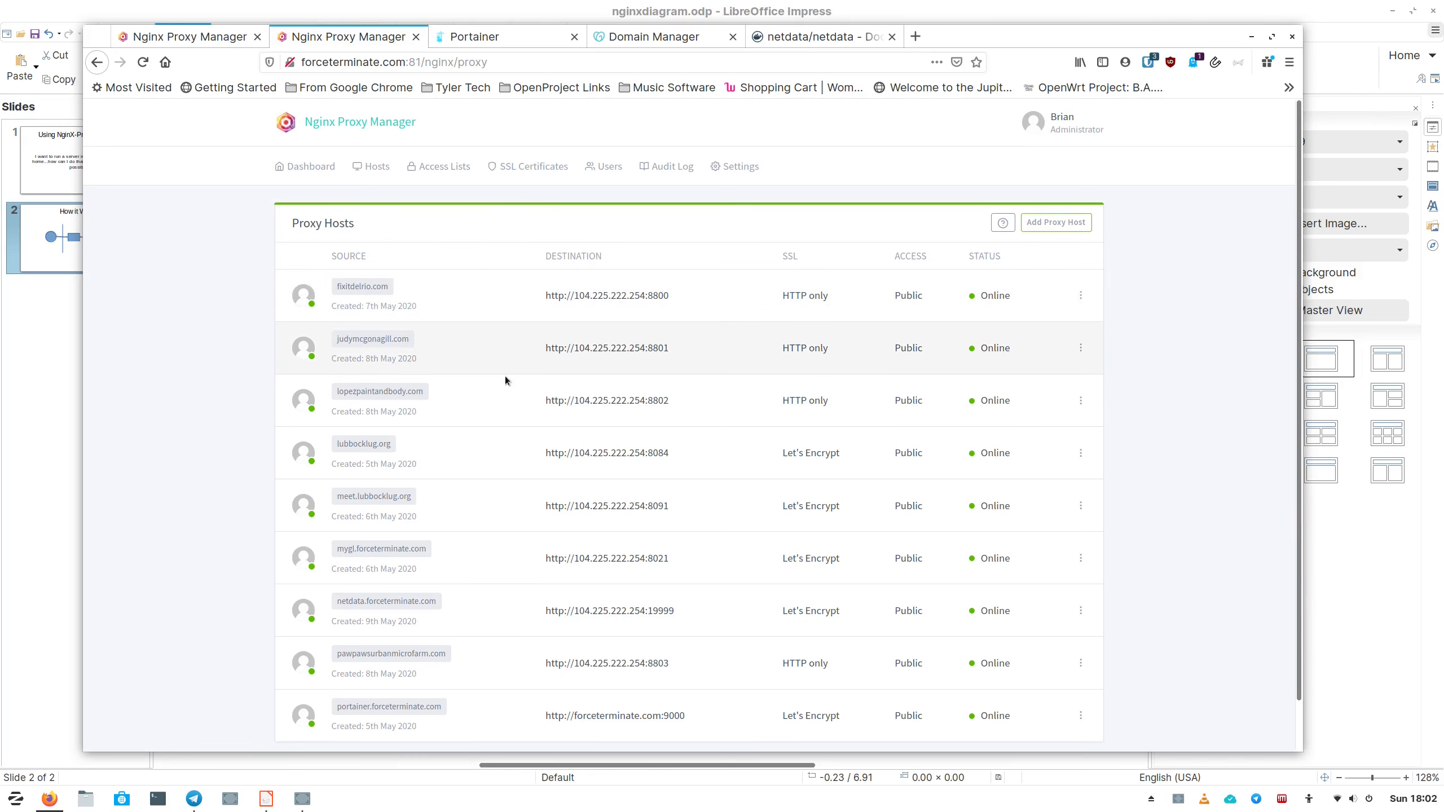
pyautogui.scroll(-1, 694, 481)
pyautogui.scroll(1, 696, 479)
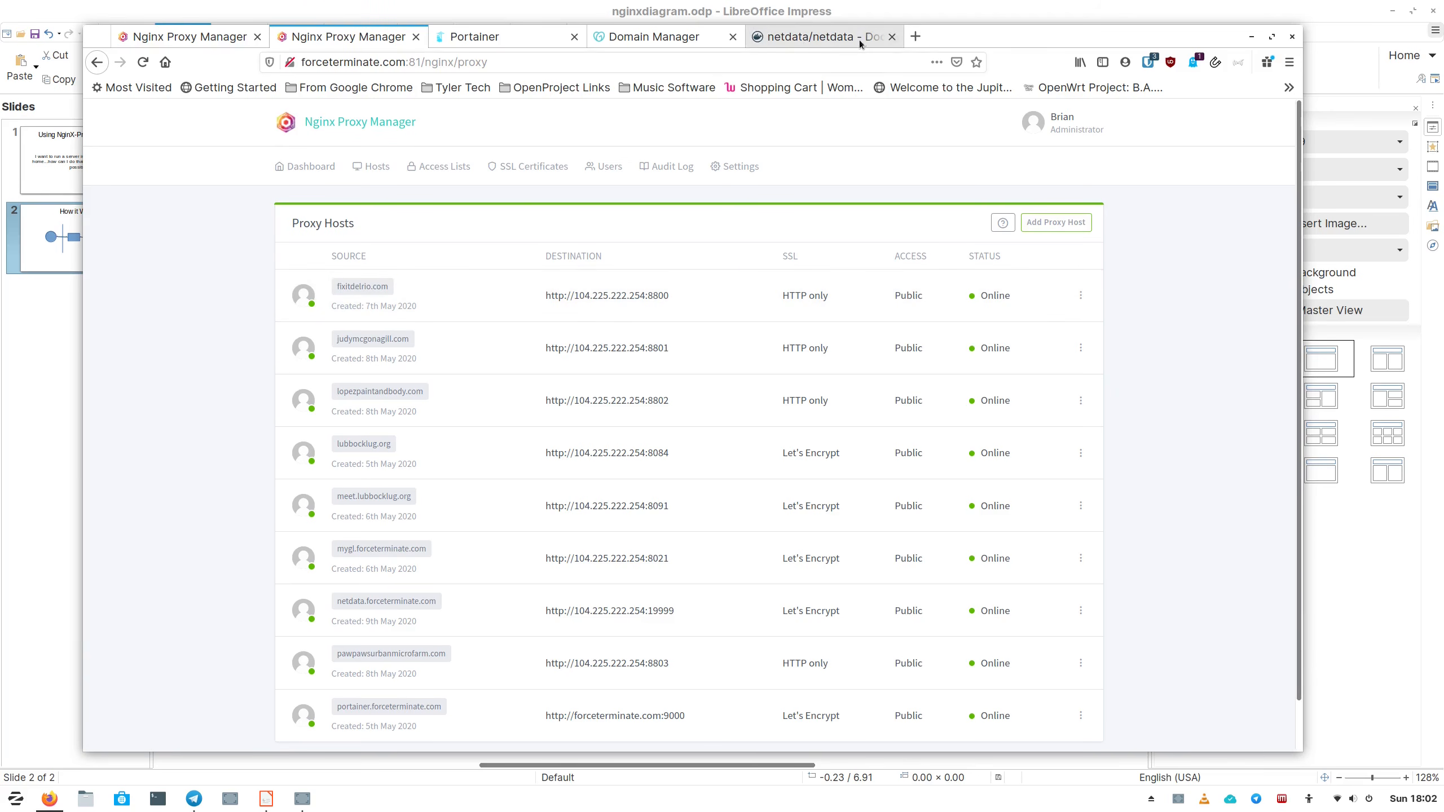
# Review the forceterminate.com DNS records, including the netdata A record, then view Portainer's local endpoint.
pyautogui.click(668, 41)
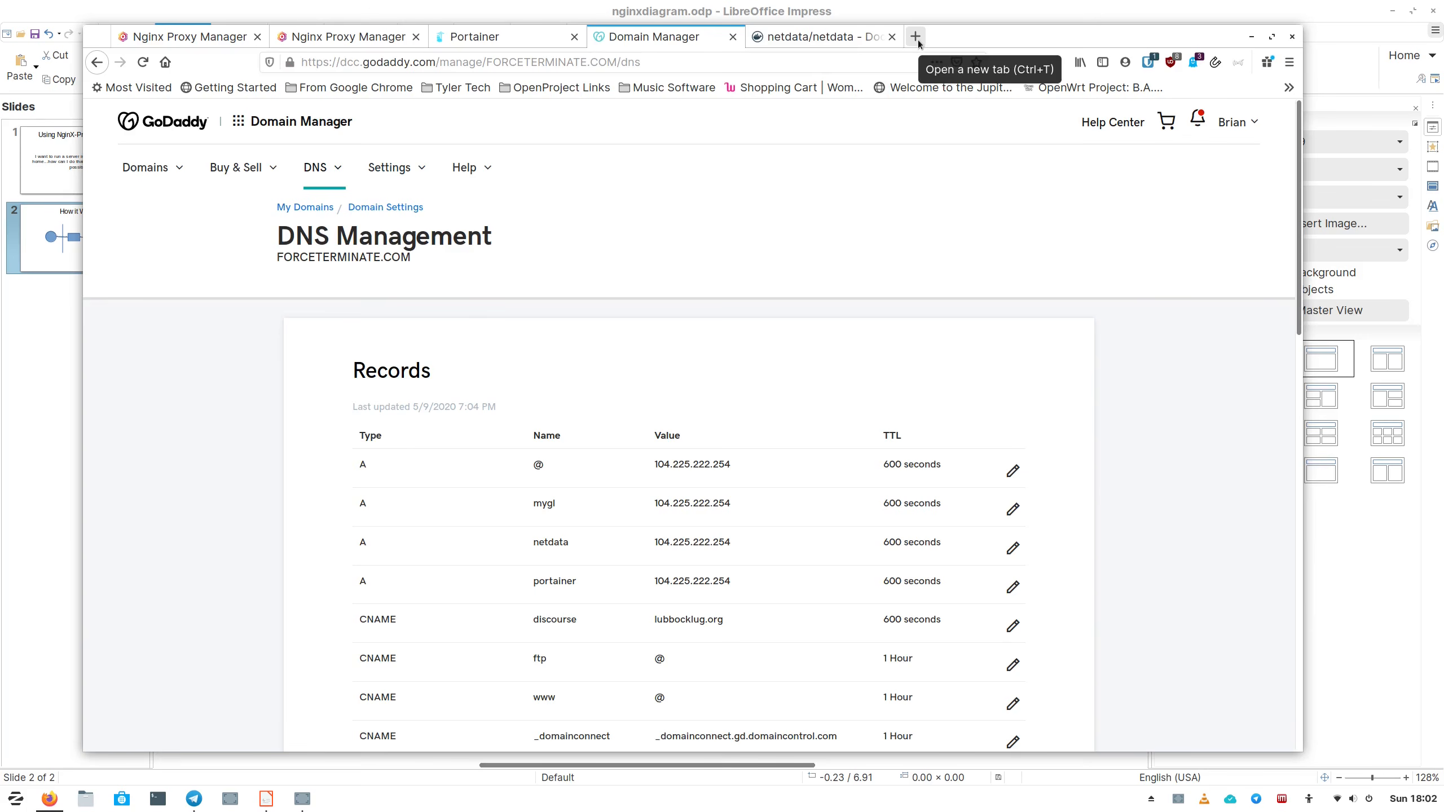
pyautogui.click(517, 39)
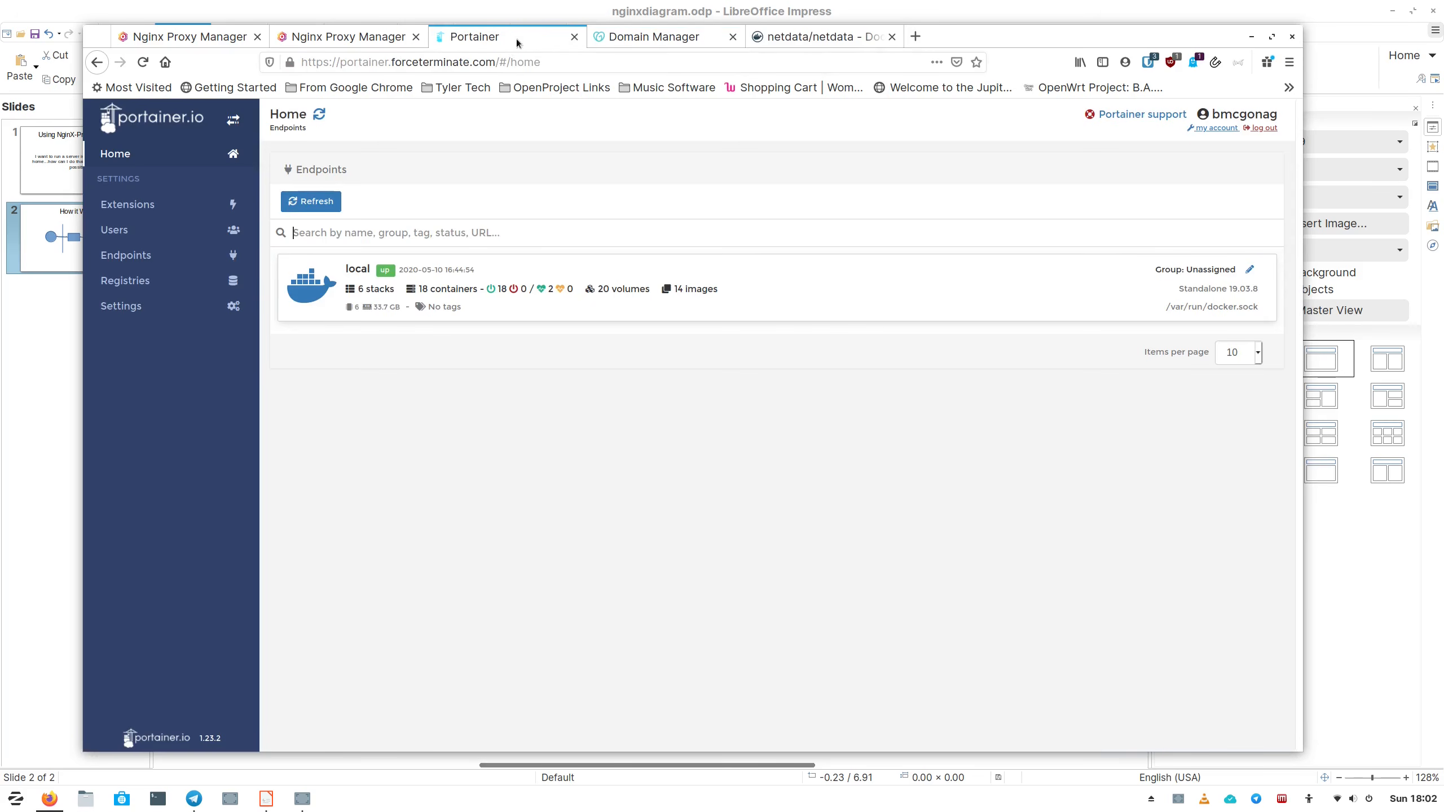
# Go back from Portainer to the Nginx Proxy Manager Proxy Hosts list.
pyautogui.click(366, 41)
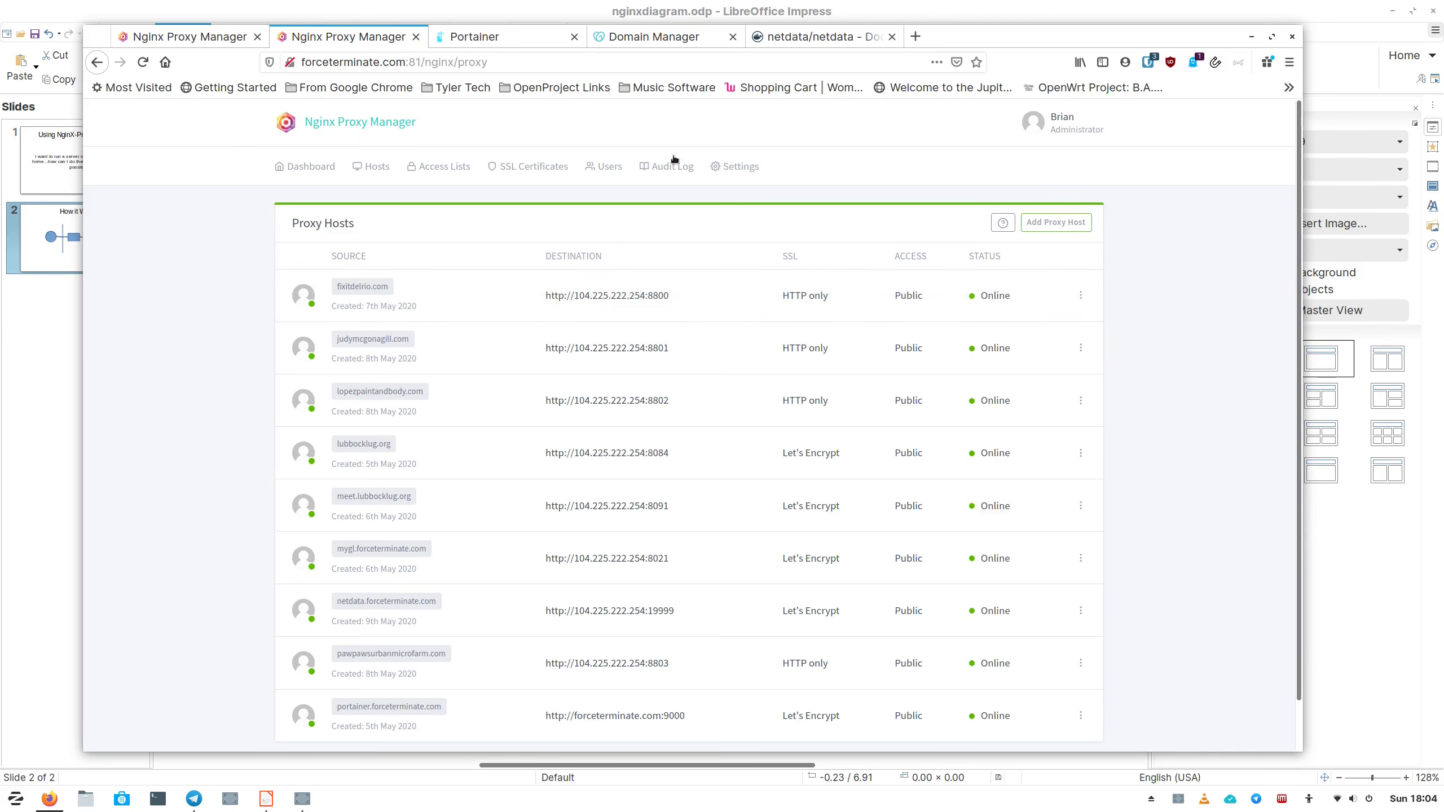
# Load fixitdelrio.com in a new tab to confirm the proxied site works, then return to Proxy Hosts.
pyautogui.click(915, 36)
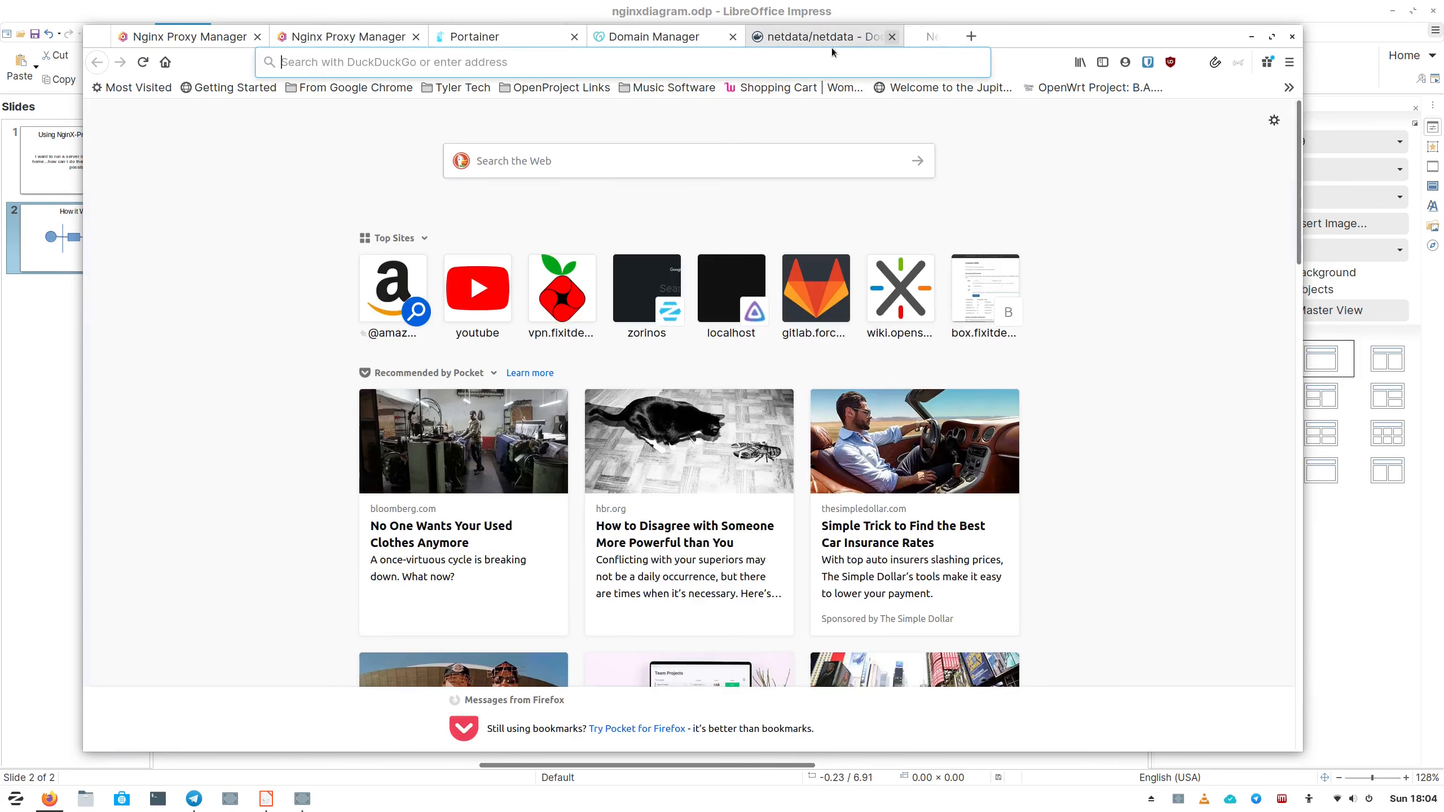
pyautogui.click(718, 60)
pyautogui.write('fixitdelrio.')
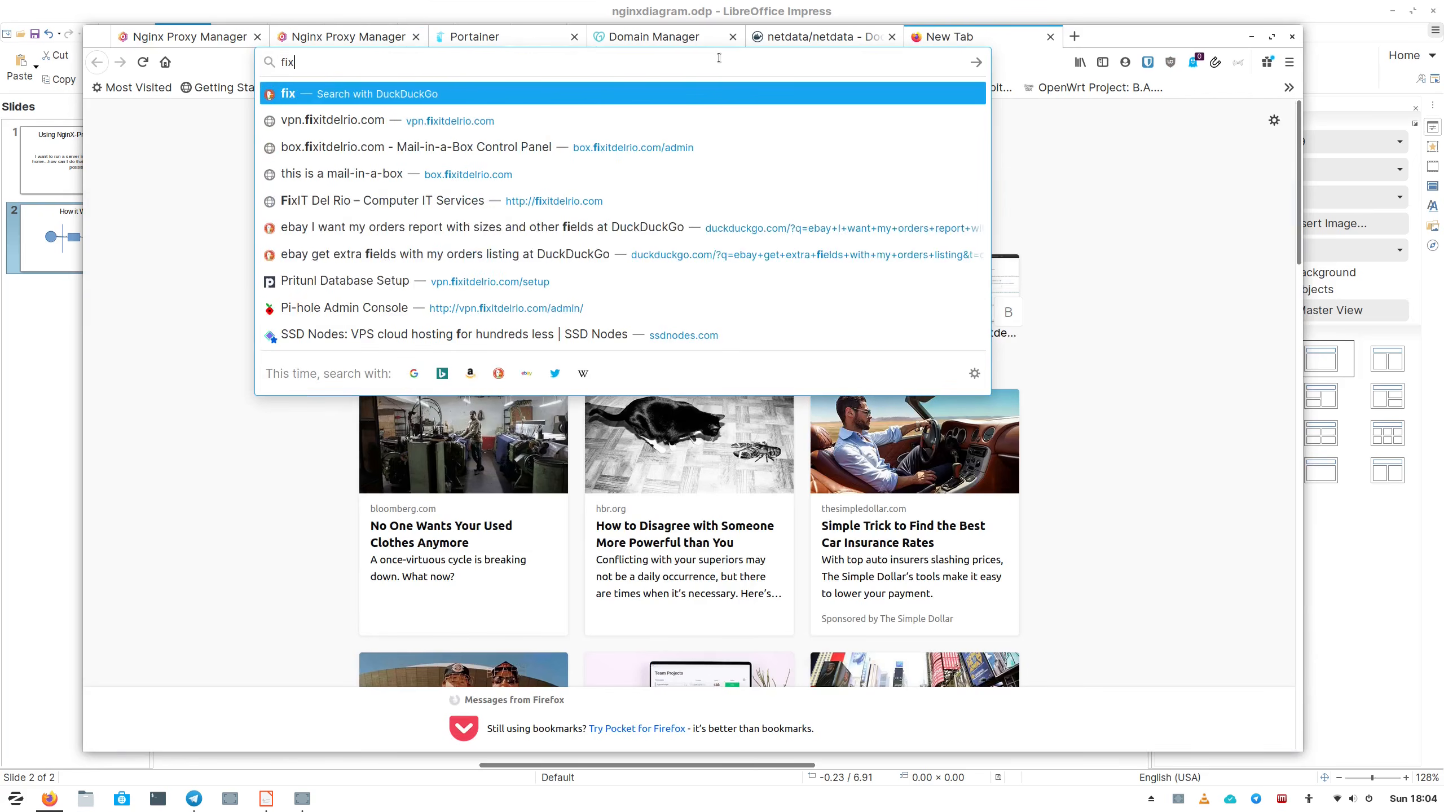
pyautogui.write('com')
pyautogui.press('Return')
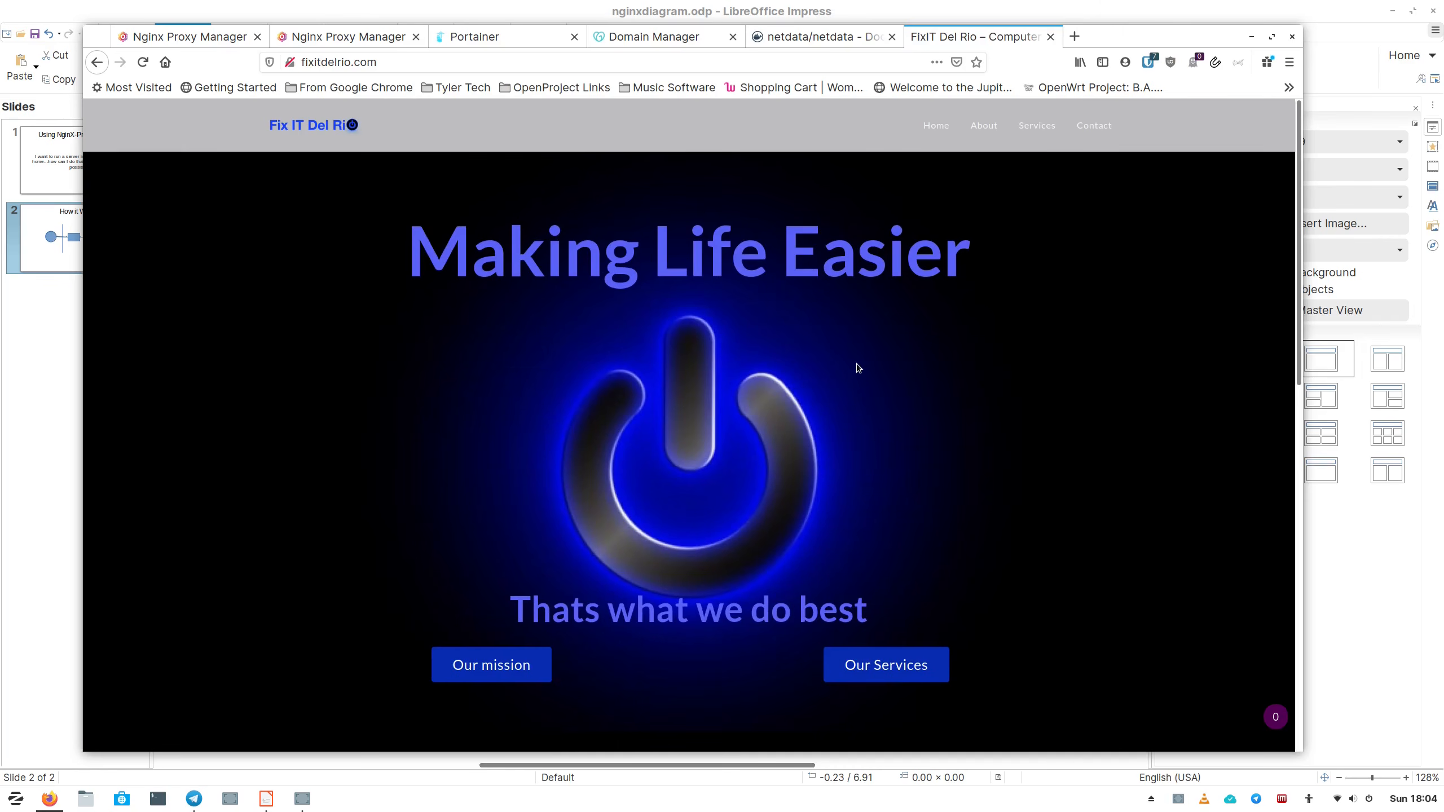
pyautogui.click(348, 37)
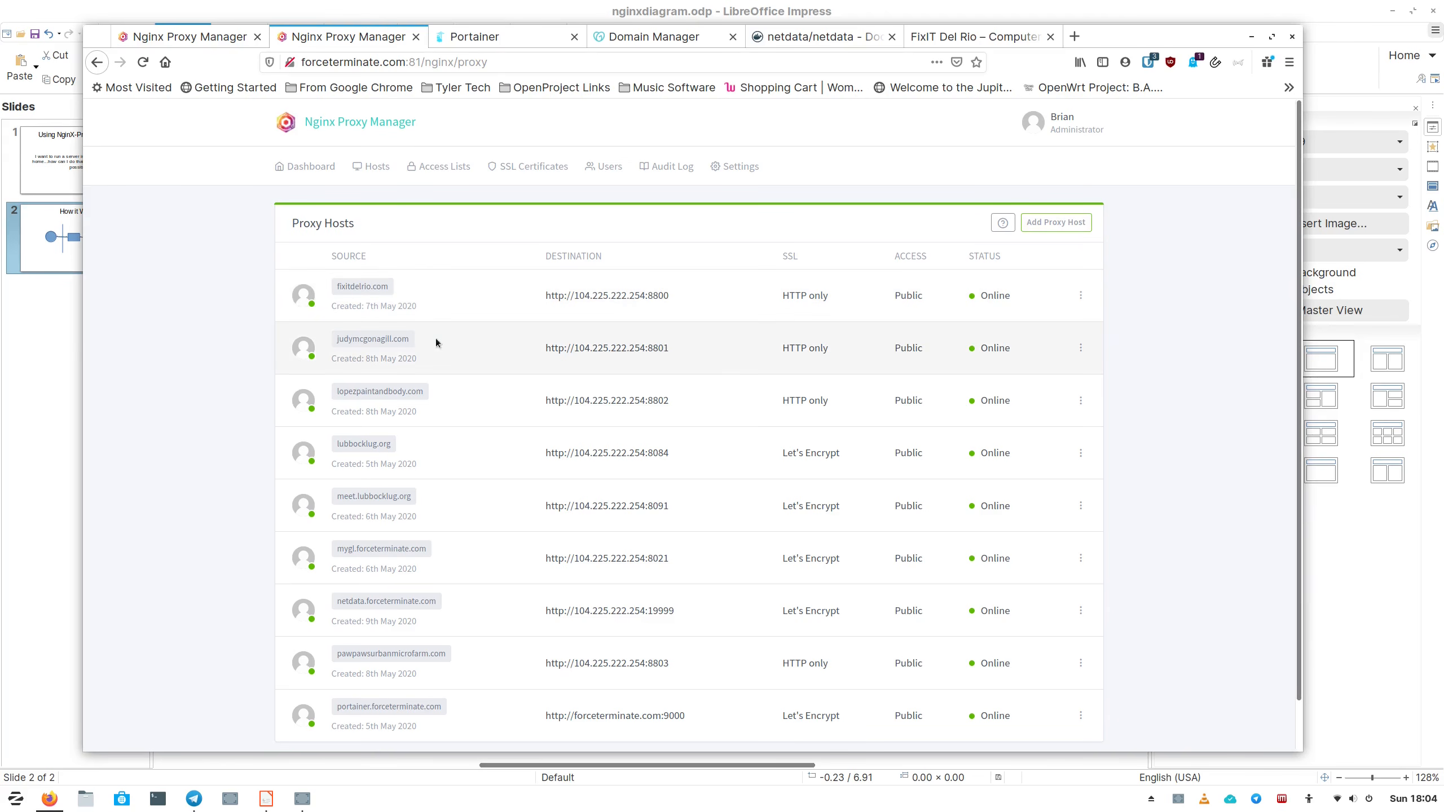
pyautogui.click(1075, 37)
pyautogui.click(657, 69)
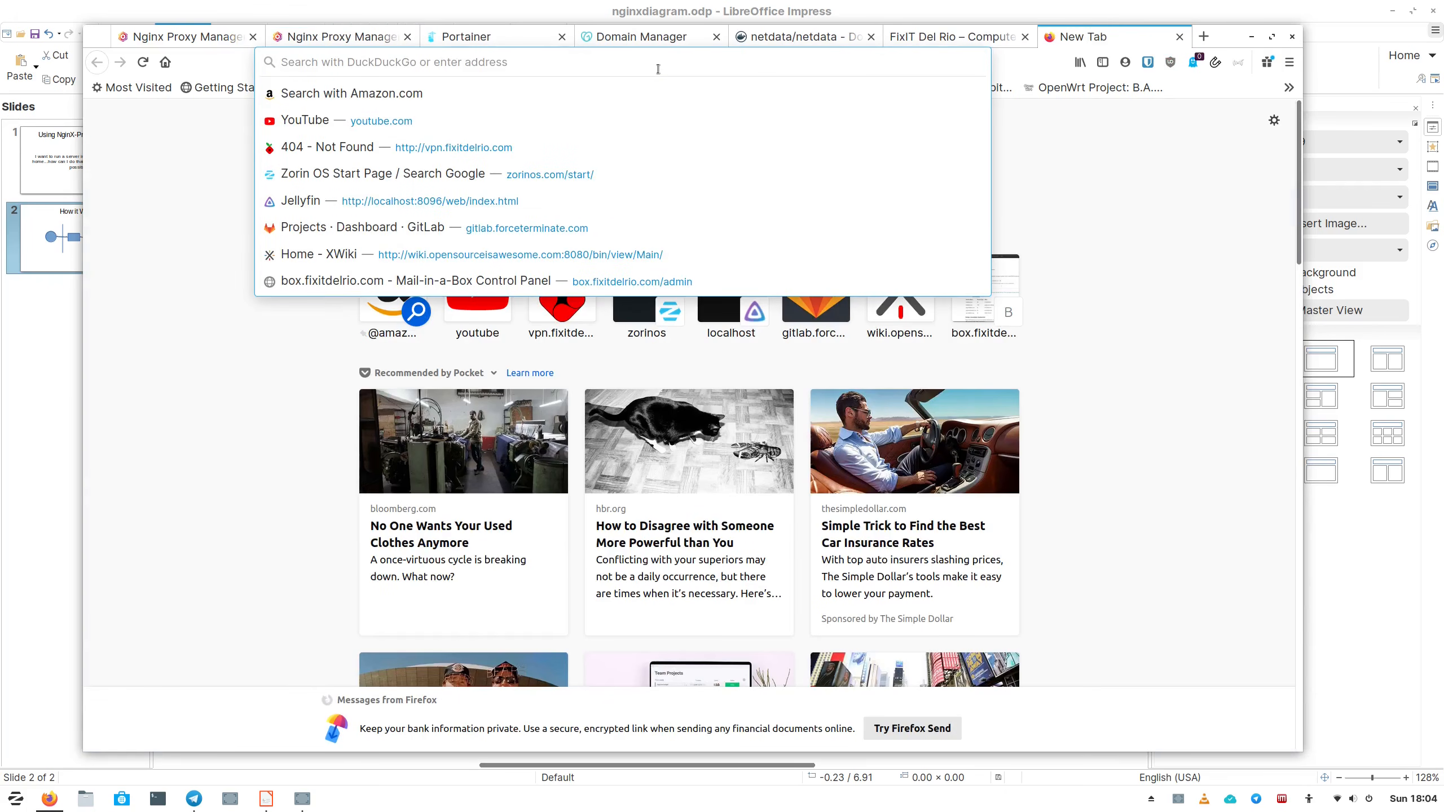
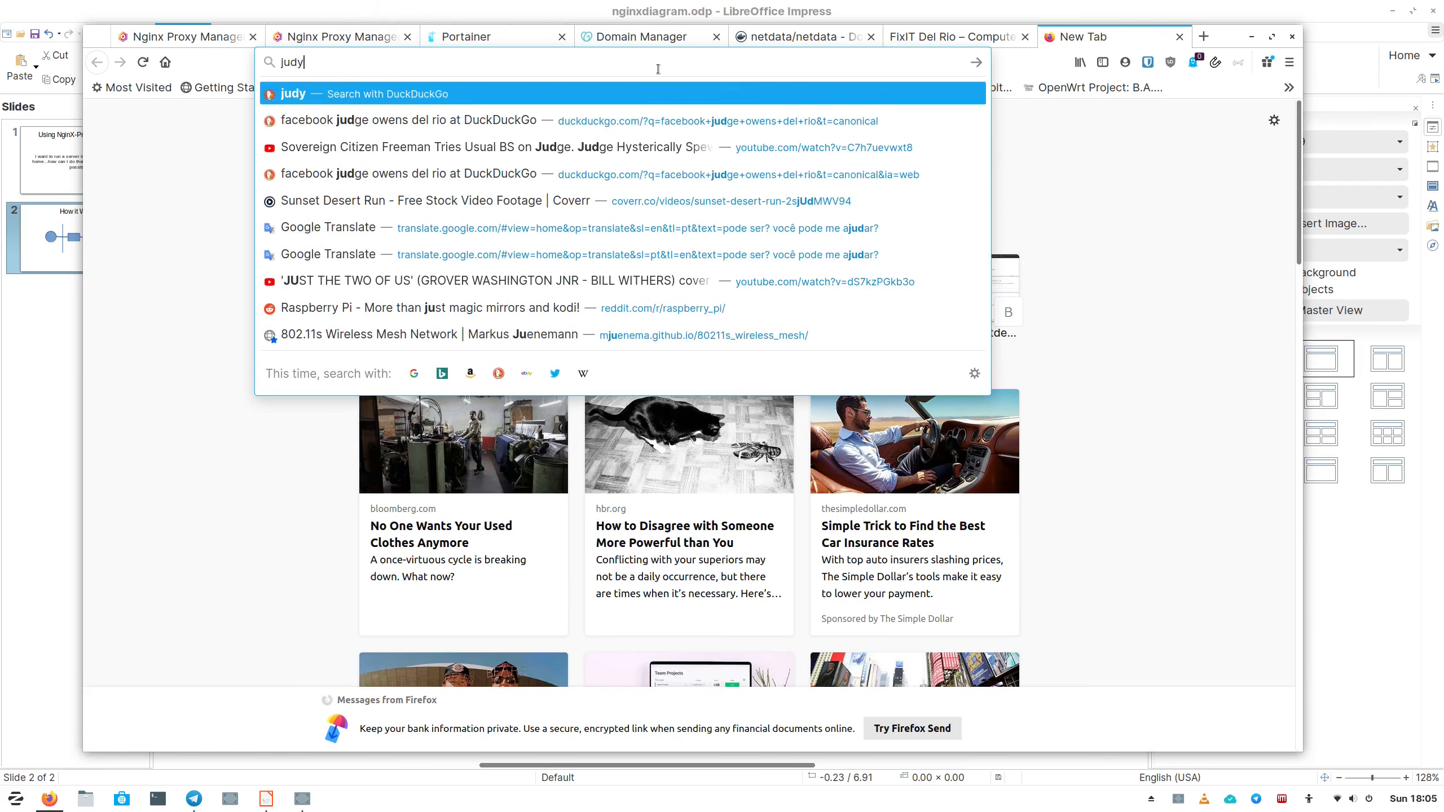
pyautogui.press('Return')
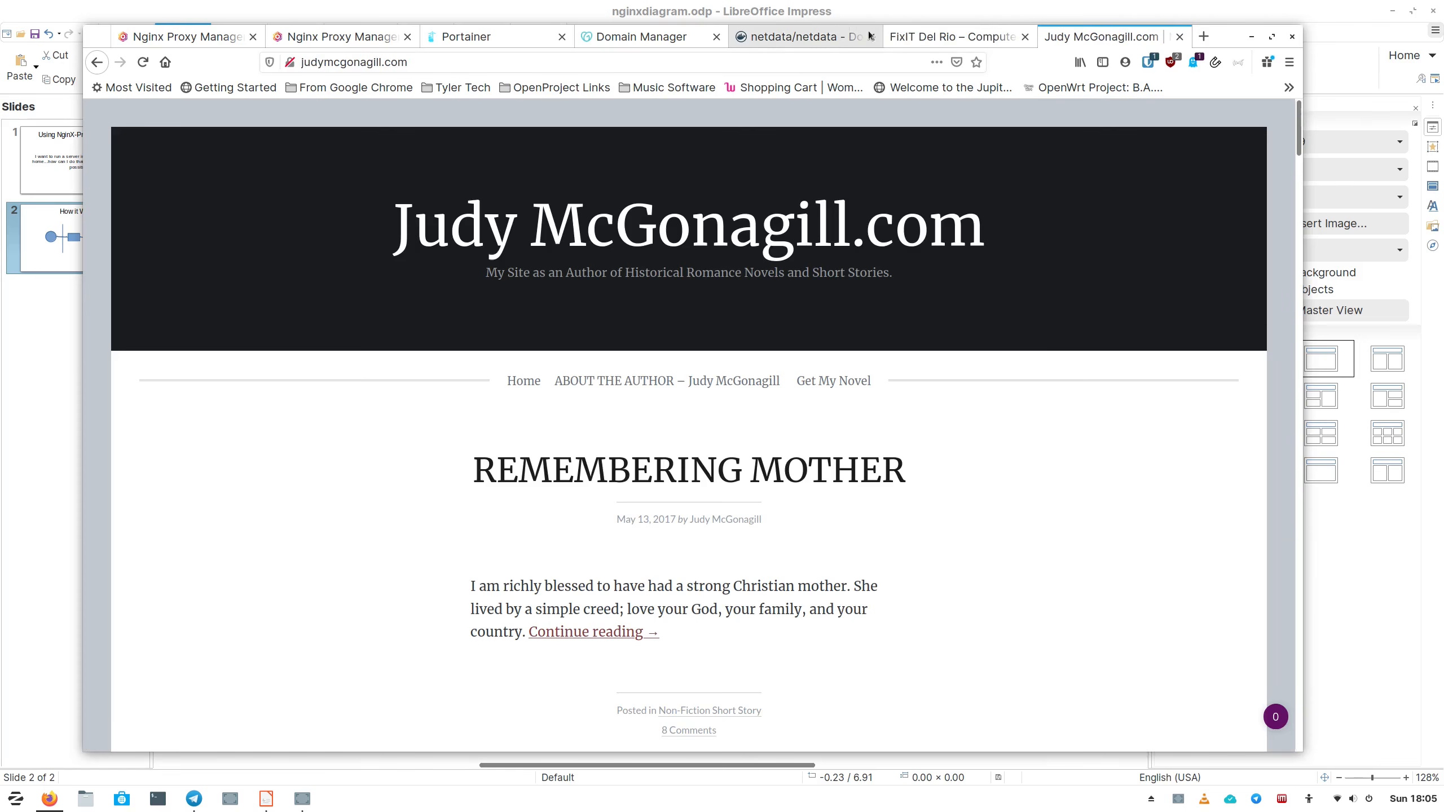
pyautogui.click(348, 37)
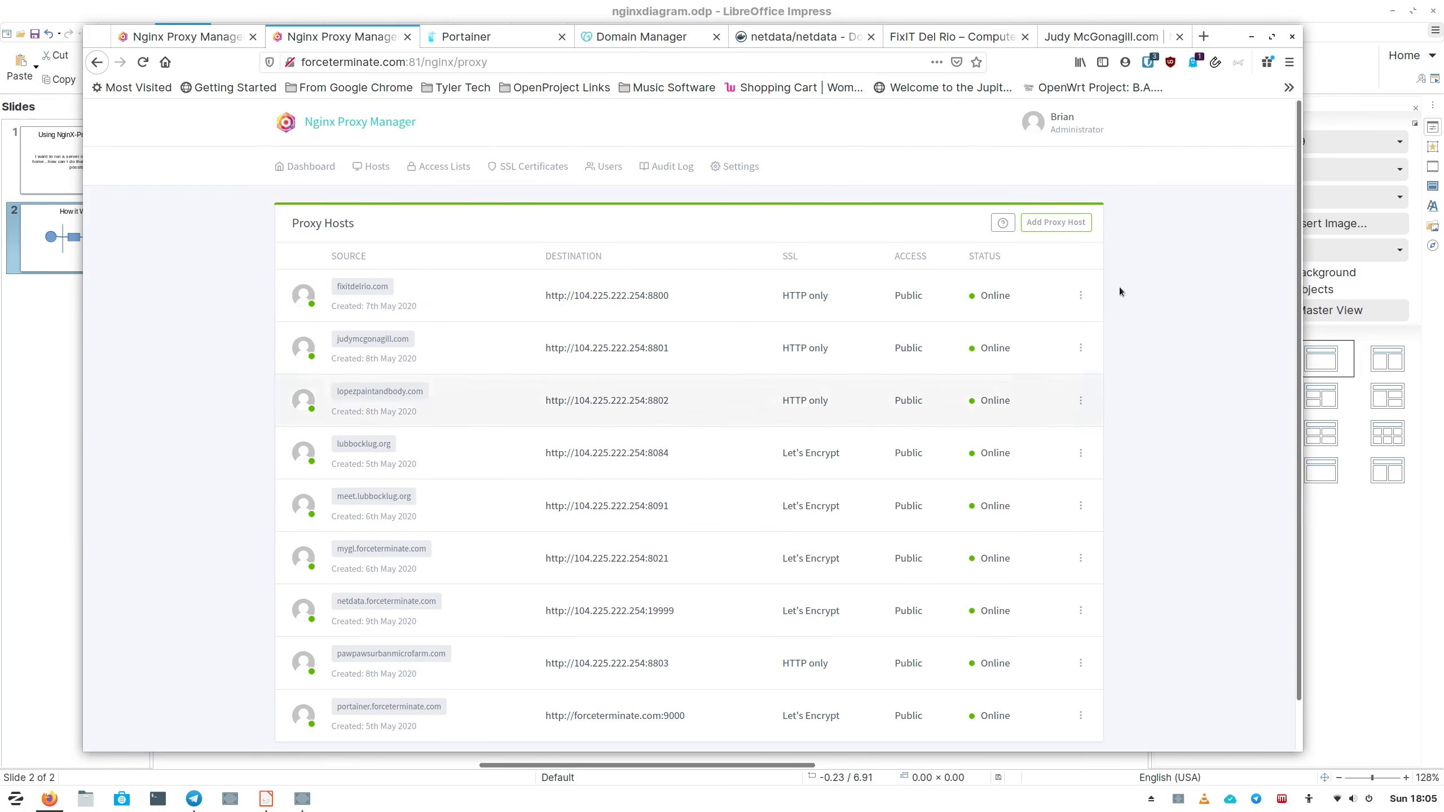
# Open the project's Full Setup Instructions via Get Started and scroll down to the docker-compose example.
pyautogui.click(183, 36)
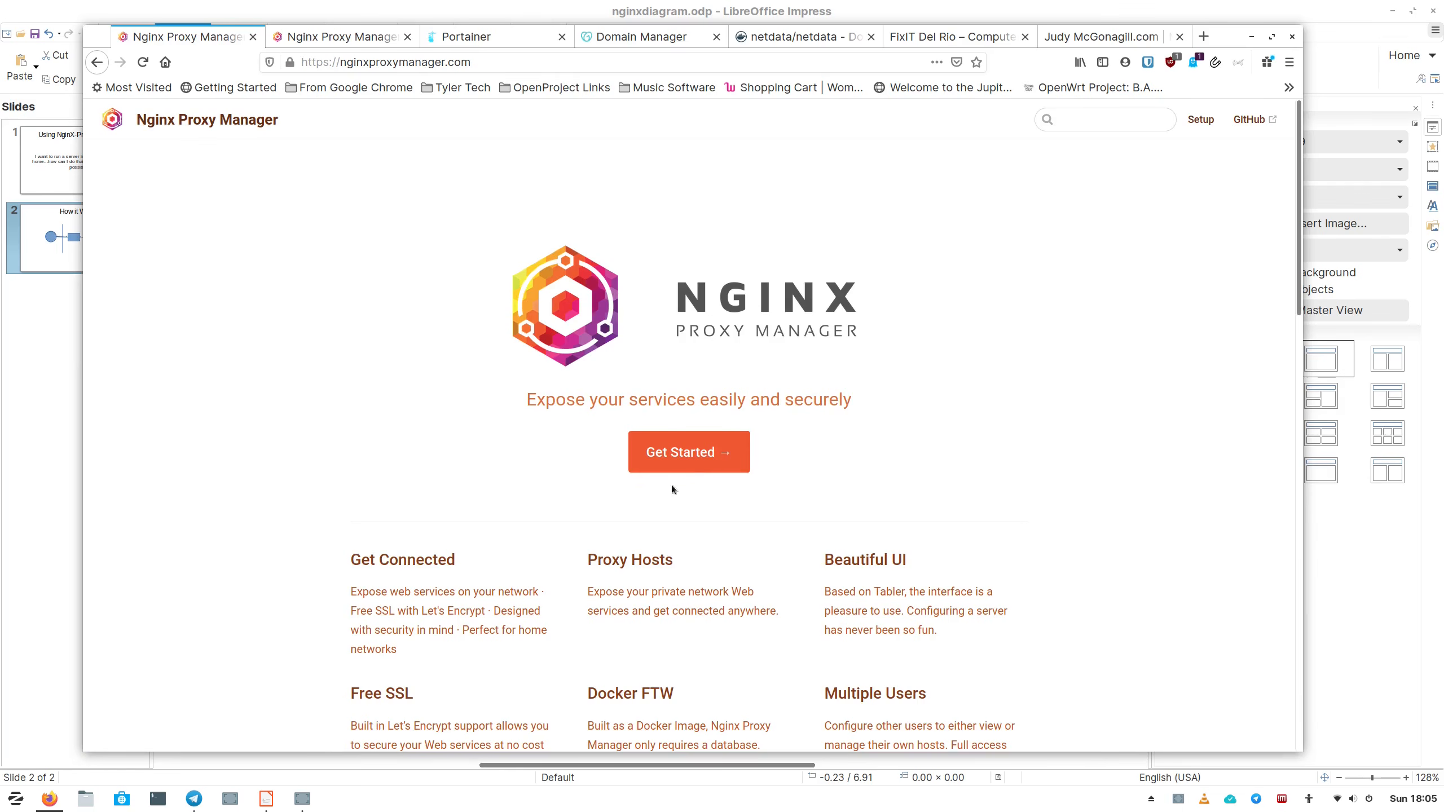
pyautogui.click(676, 462)
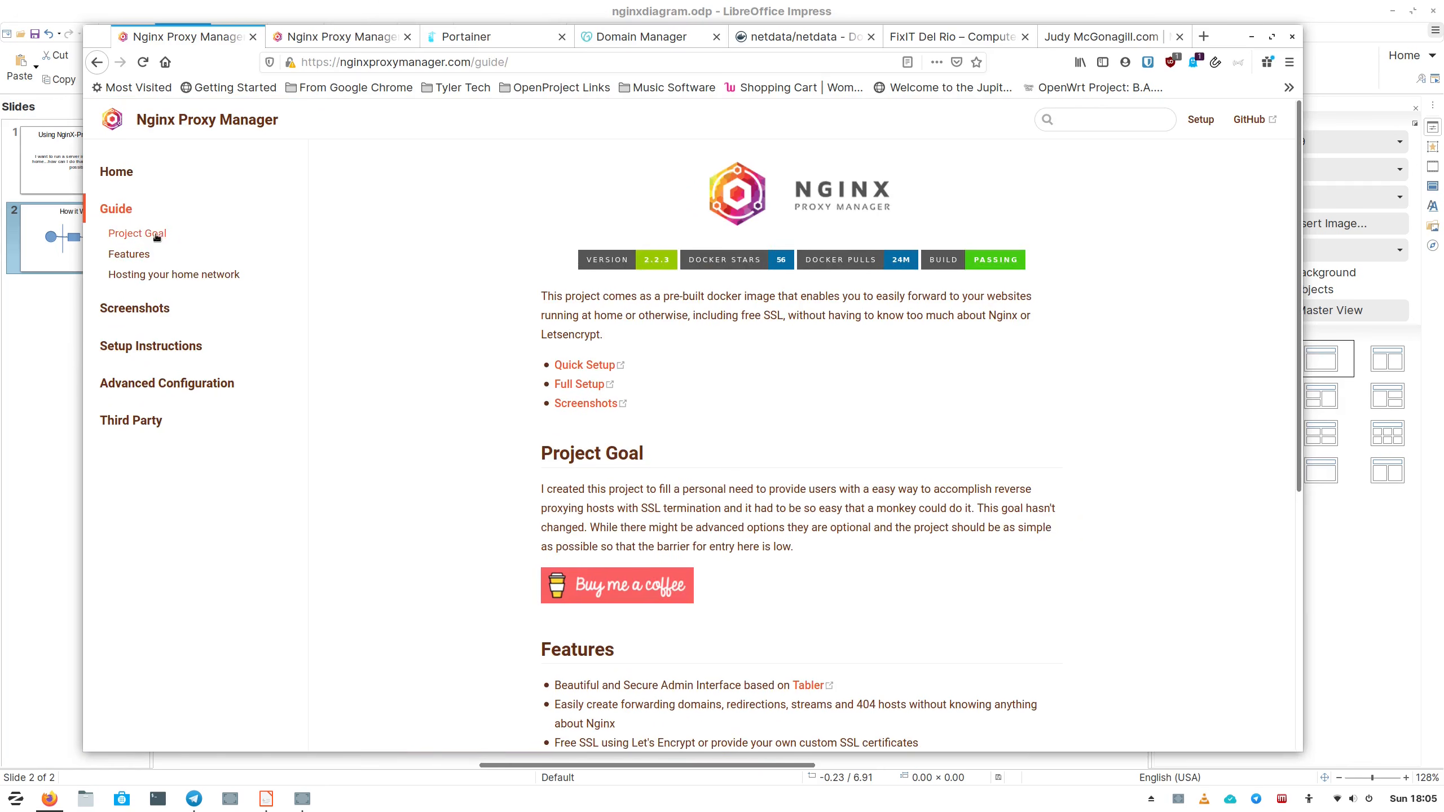
pyautogui.click(170, 345)
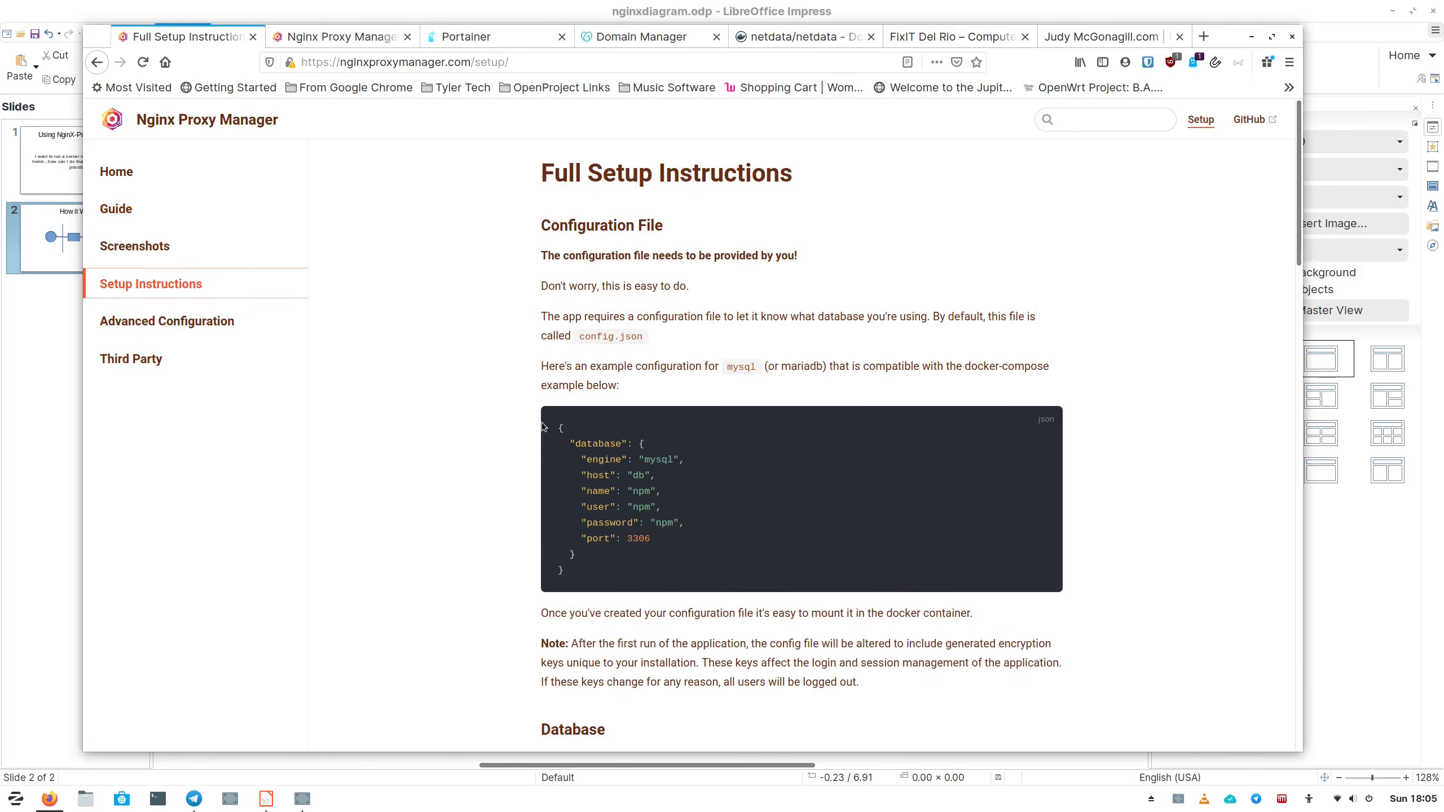
pyautogui.scroll(-2, 563, 217)
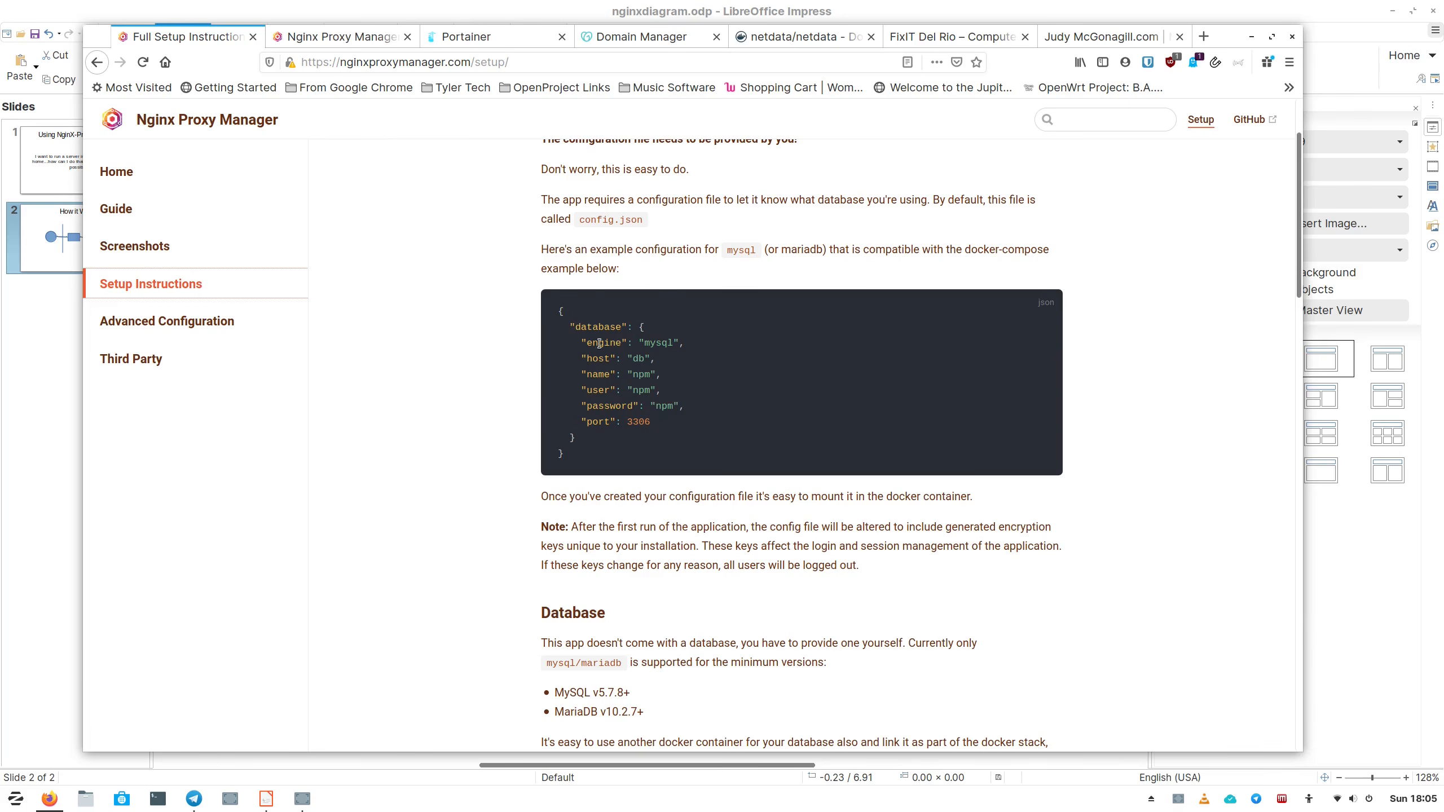
pyautogui.scroll(-5, 546, 350)
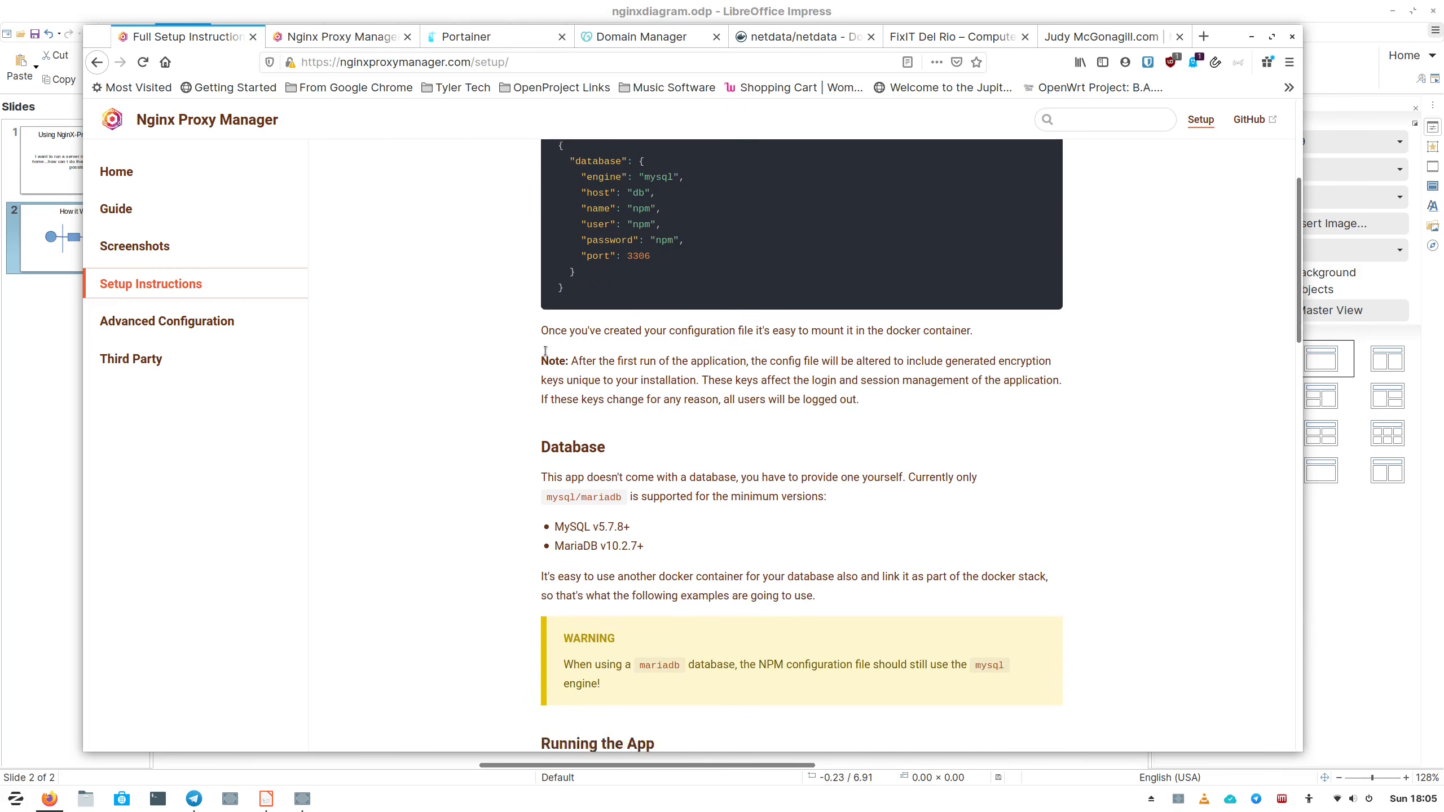
pyautogui.scroll(-7, 517, 353)
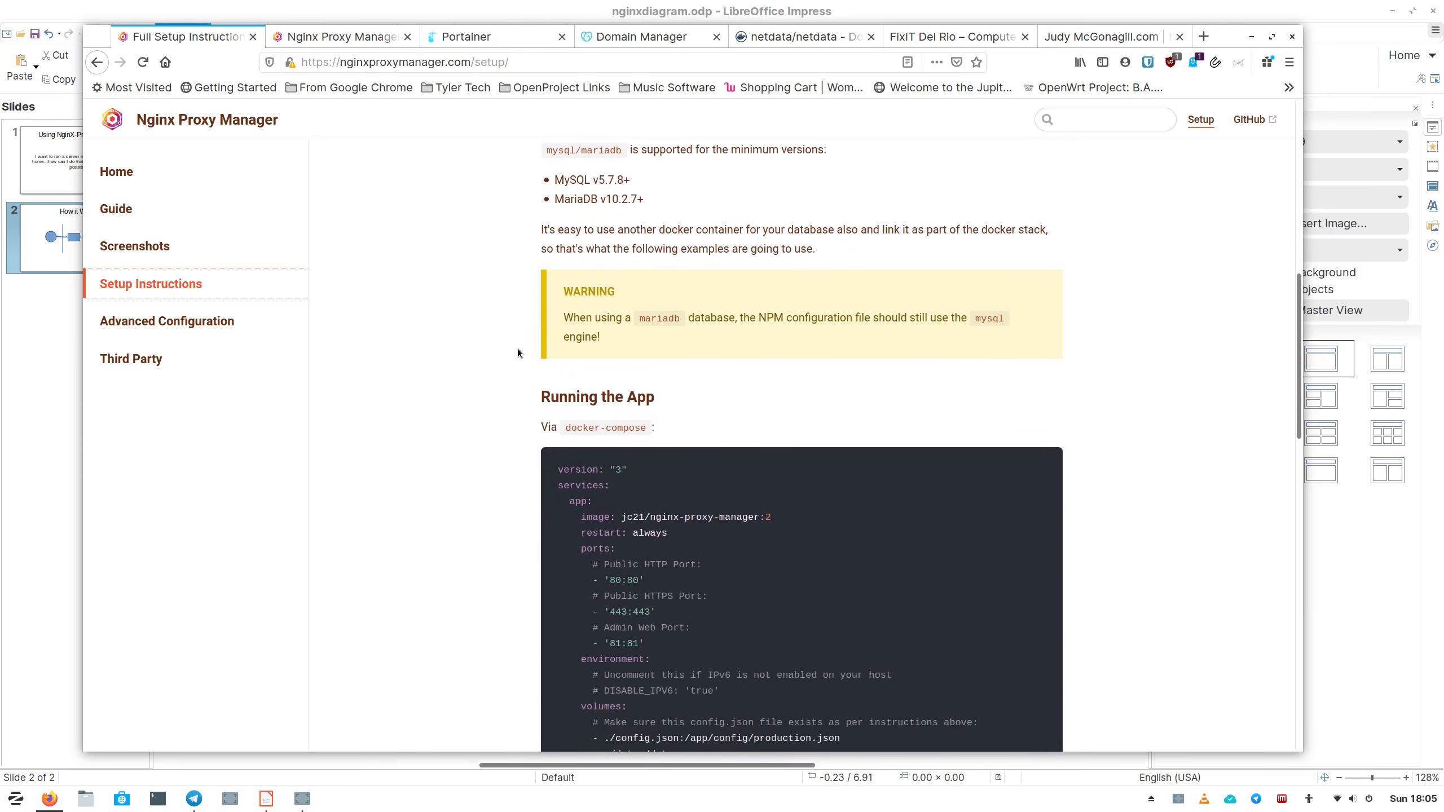
pyautogui.scroll(-1, 517, 353)
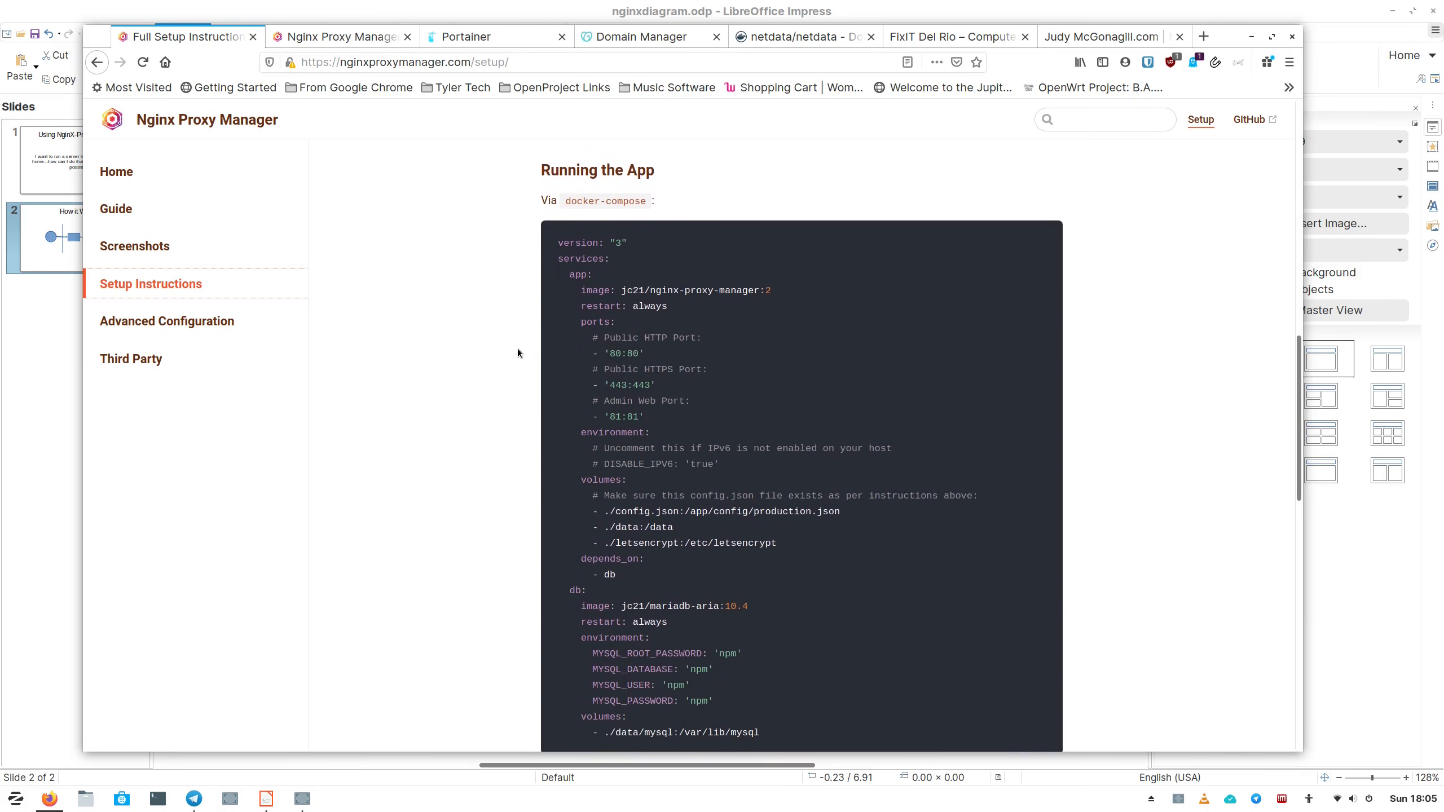
pyautogui.scroll(-1, 517, 348)
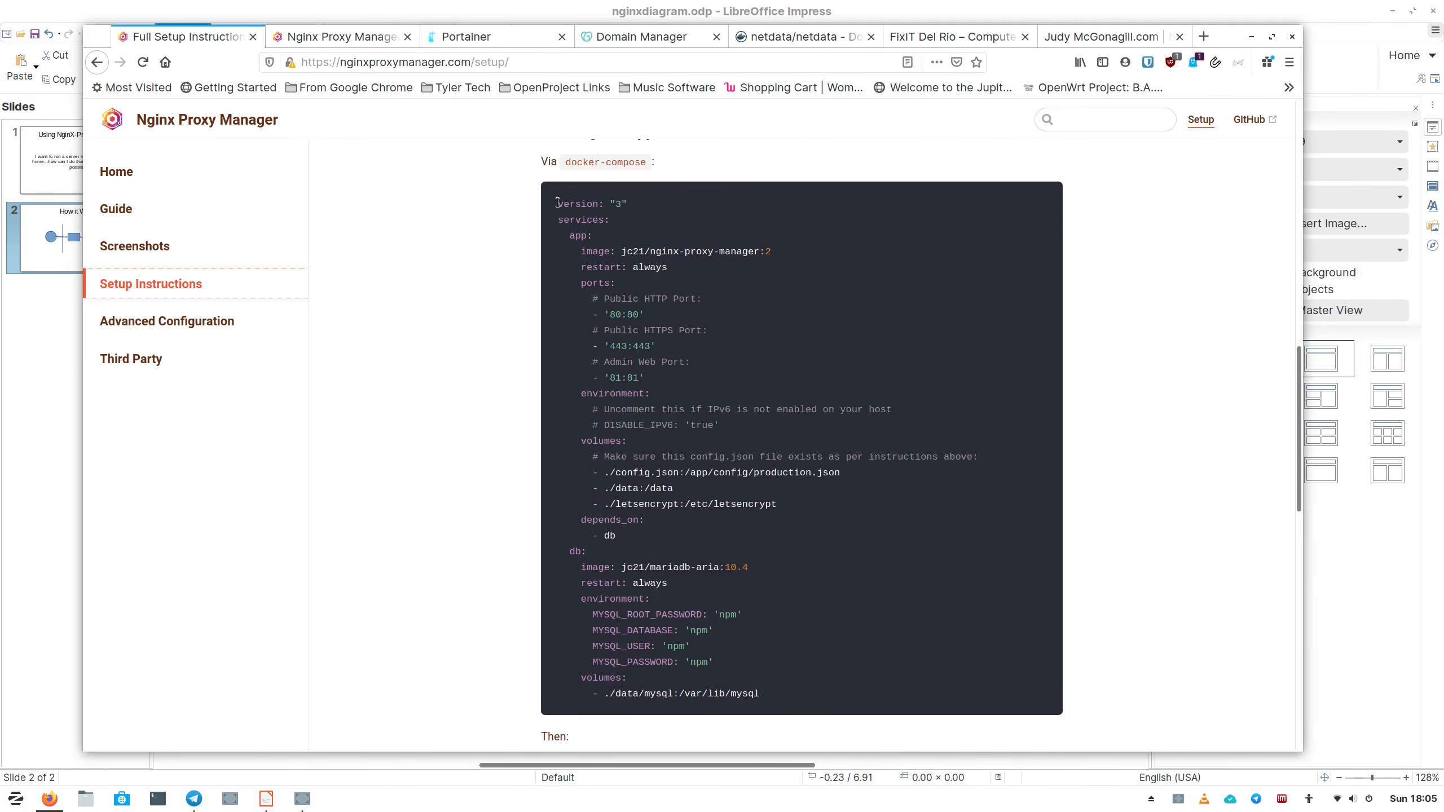
pyautogui.scroll(-1, 611, 535)
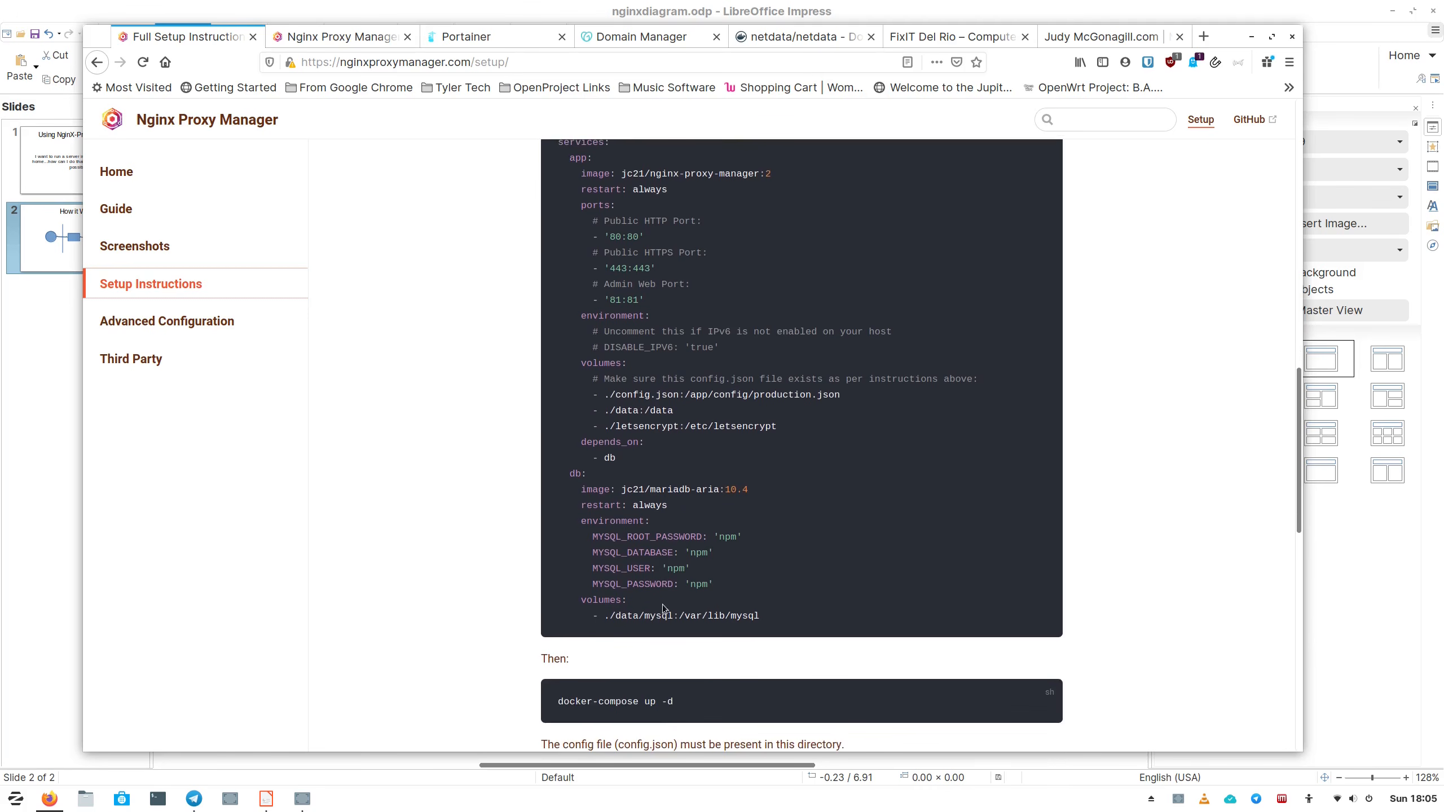
pyautogui.scroll(-2, 543, 494)
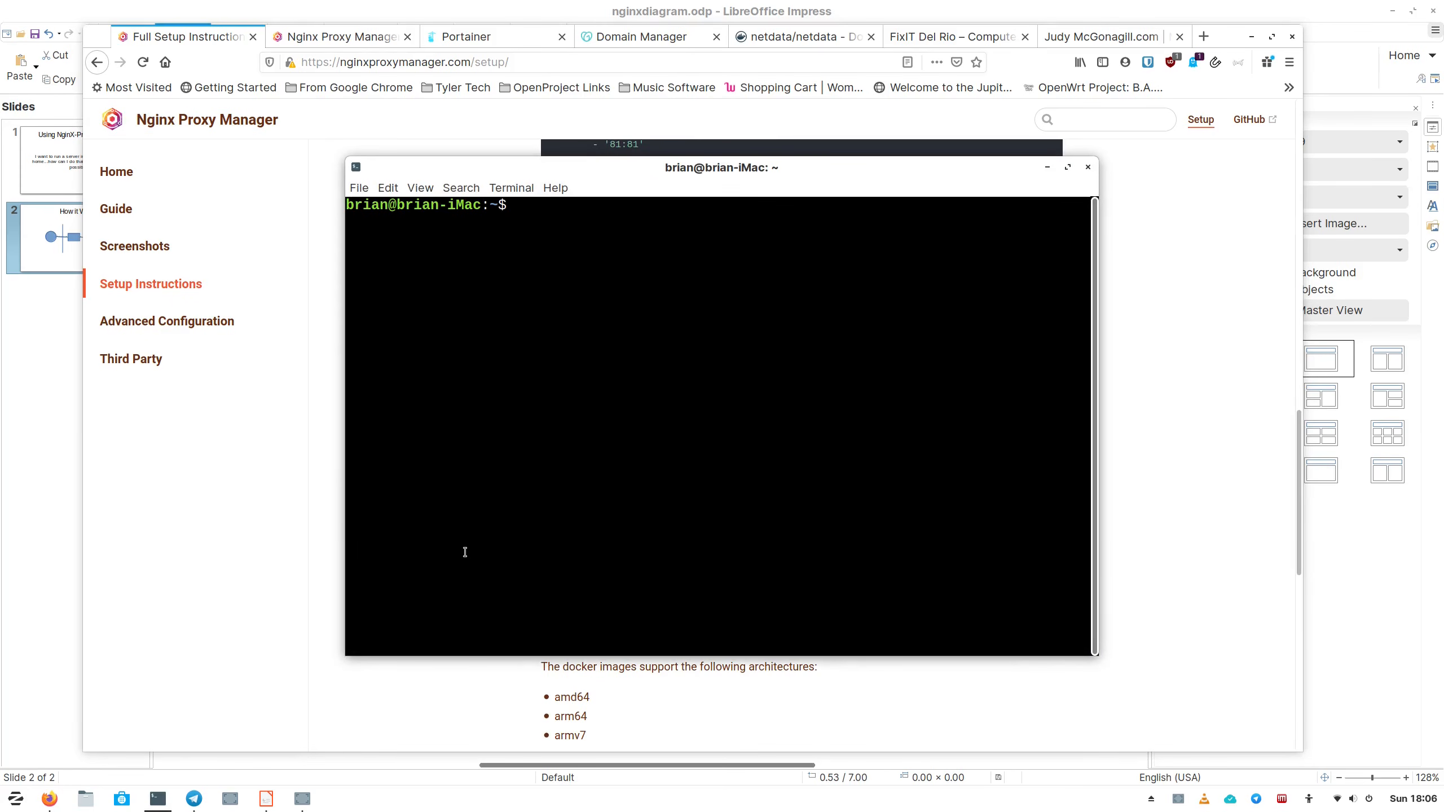
# Start a new docker-compose.yml in nano and copy the setup page's compose example to paste there.
pyautogui.write('nano docker-compose.yml')
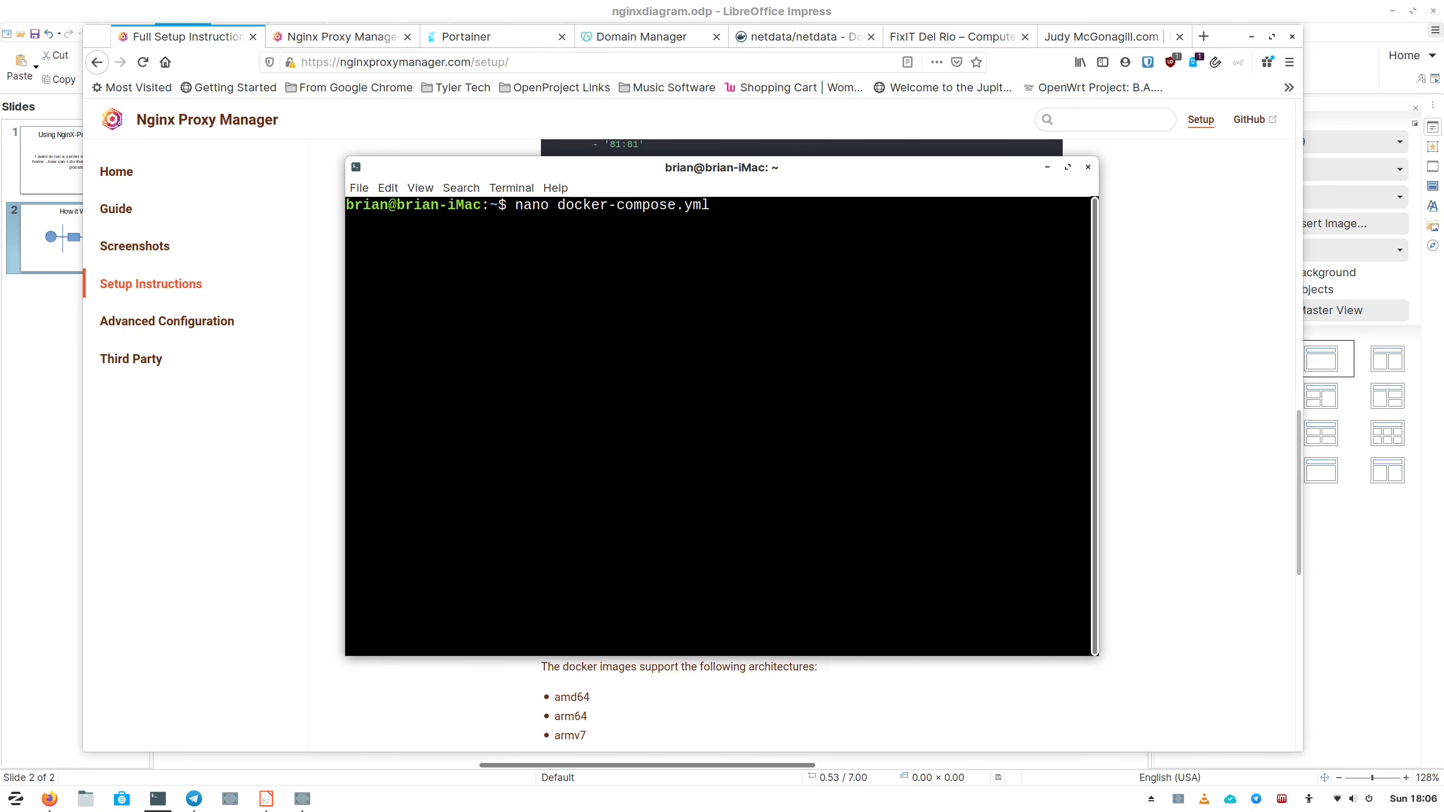
pyautogui.press('Return')
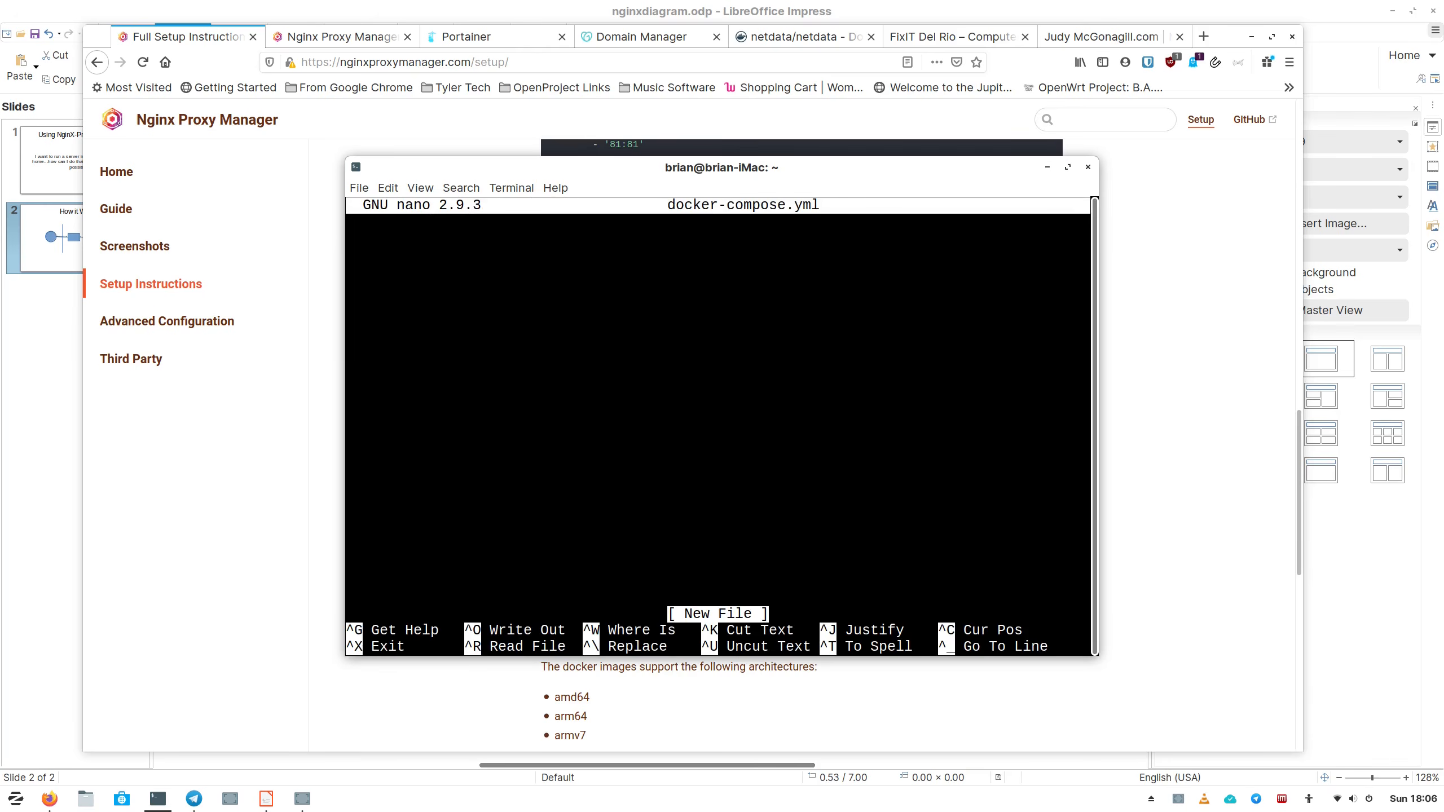
pyautogui.click(487, 108)
pyautogui.scroll(5, 582, 218)
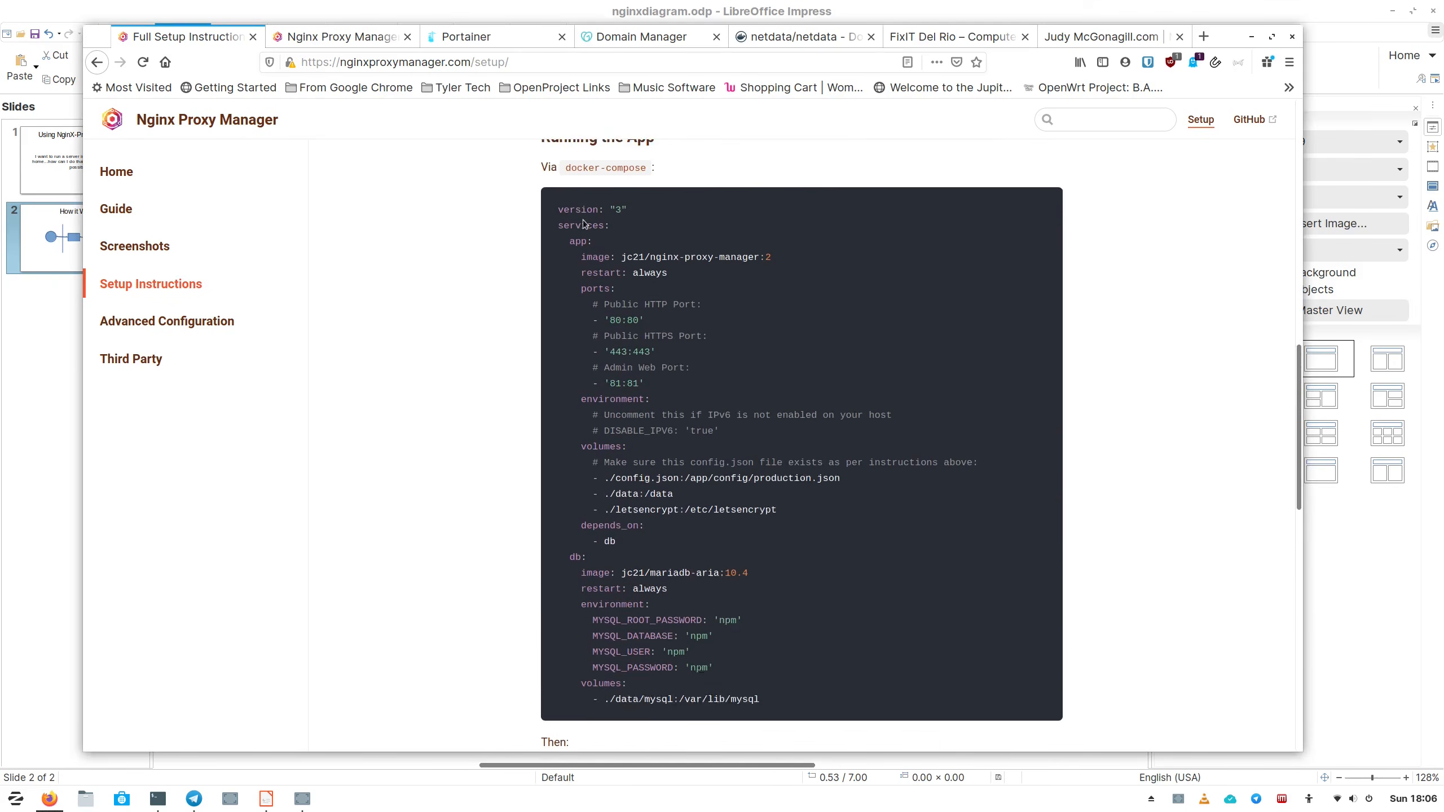
pyautogui.moveTo(556, 243); pyautogui.dragTo(773, 609)
pyautogui.scroll(-2, 787, 619)
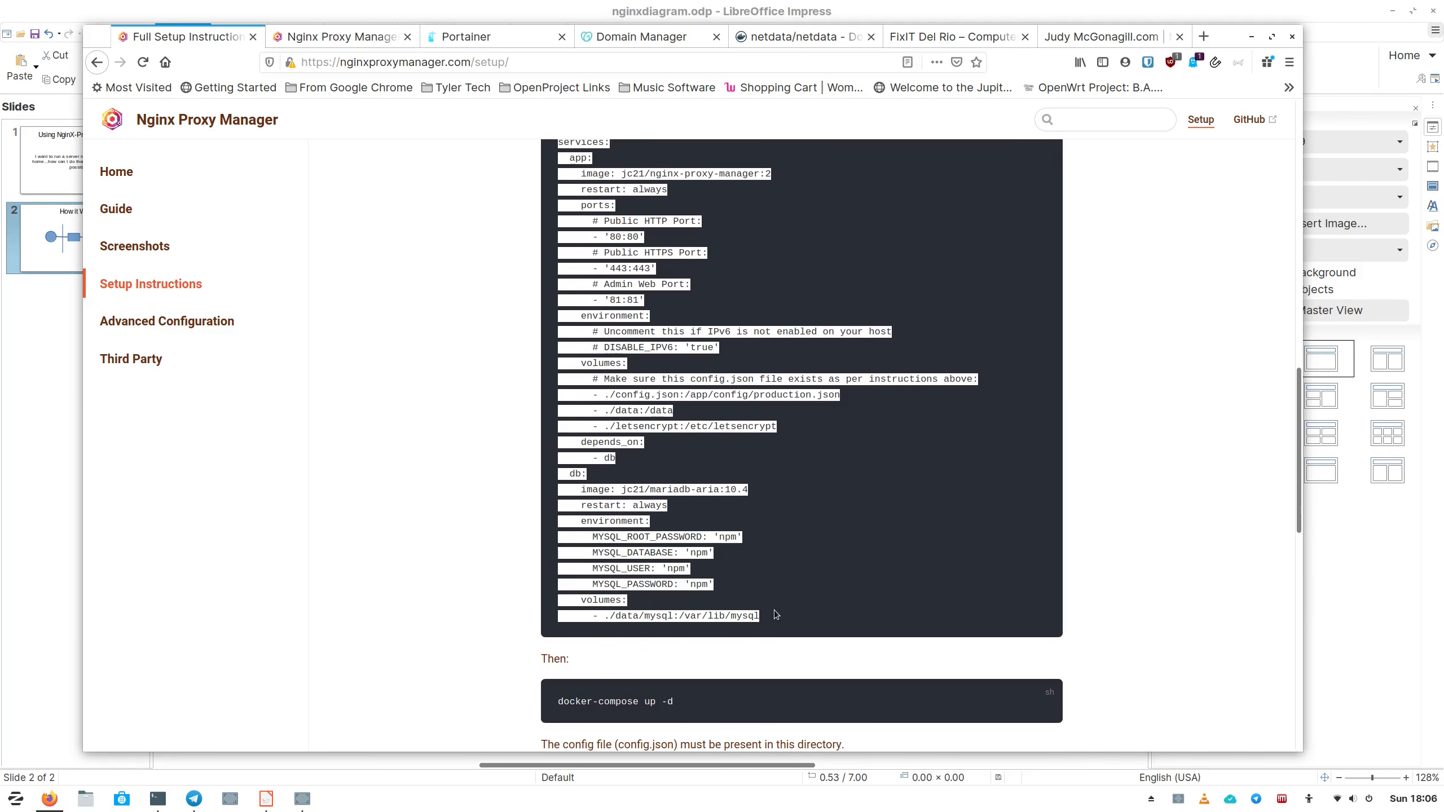
pyautogui.hotkey('ctrl', 'c')
pyautogui.click(157, 798)
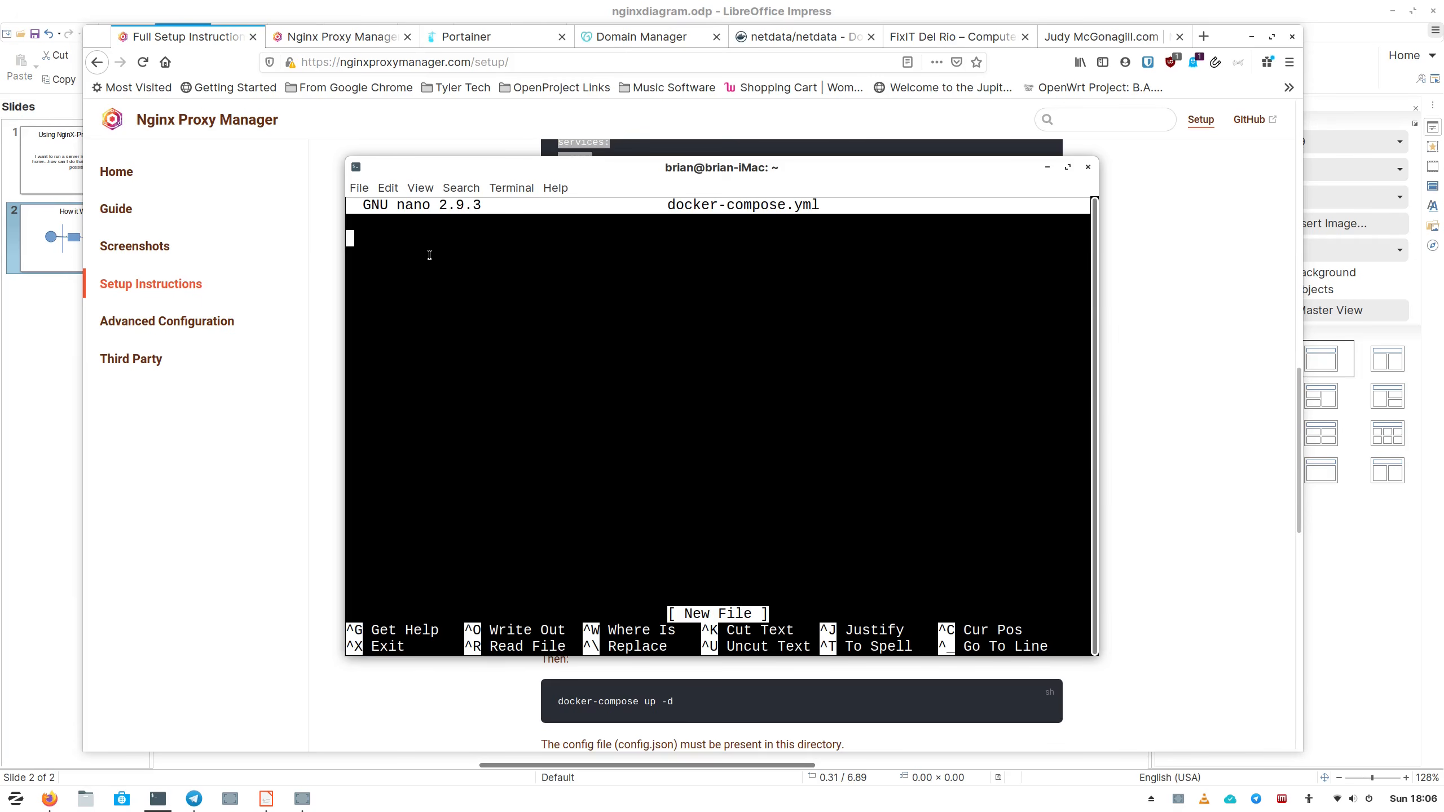
# Paste the copied compose example into docker-compose.yml with Ctrl+Shift+V.
pyautogui.rightClick(429, 255)
pyautogui.click(393, 287)
pyautogui.hotkey('ctrl', 'shift', 'v')
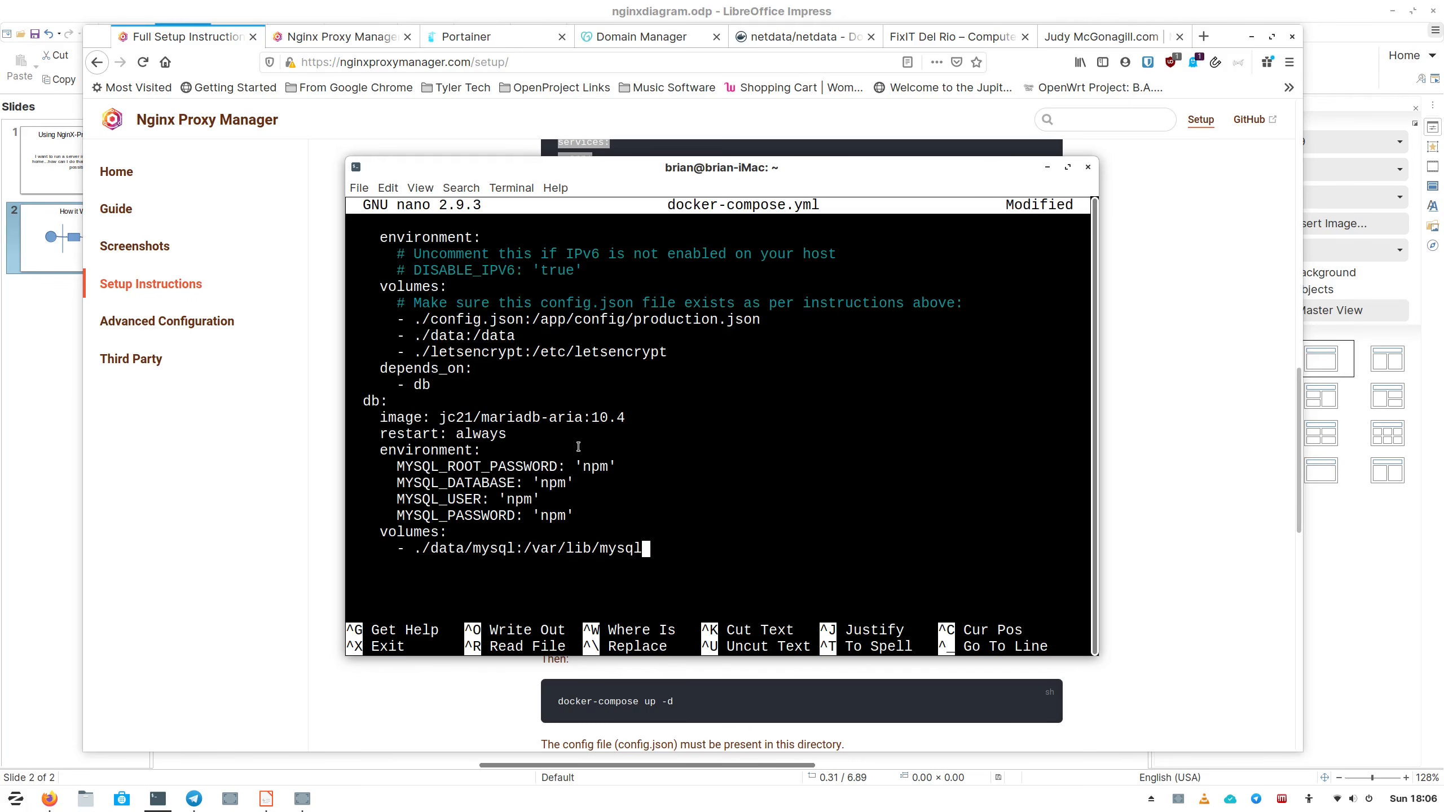
pyautogui.scroll(10, 577, 446)
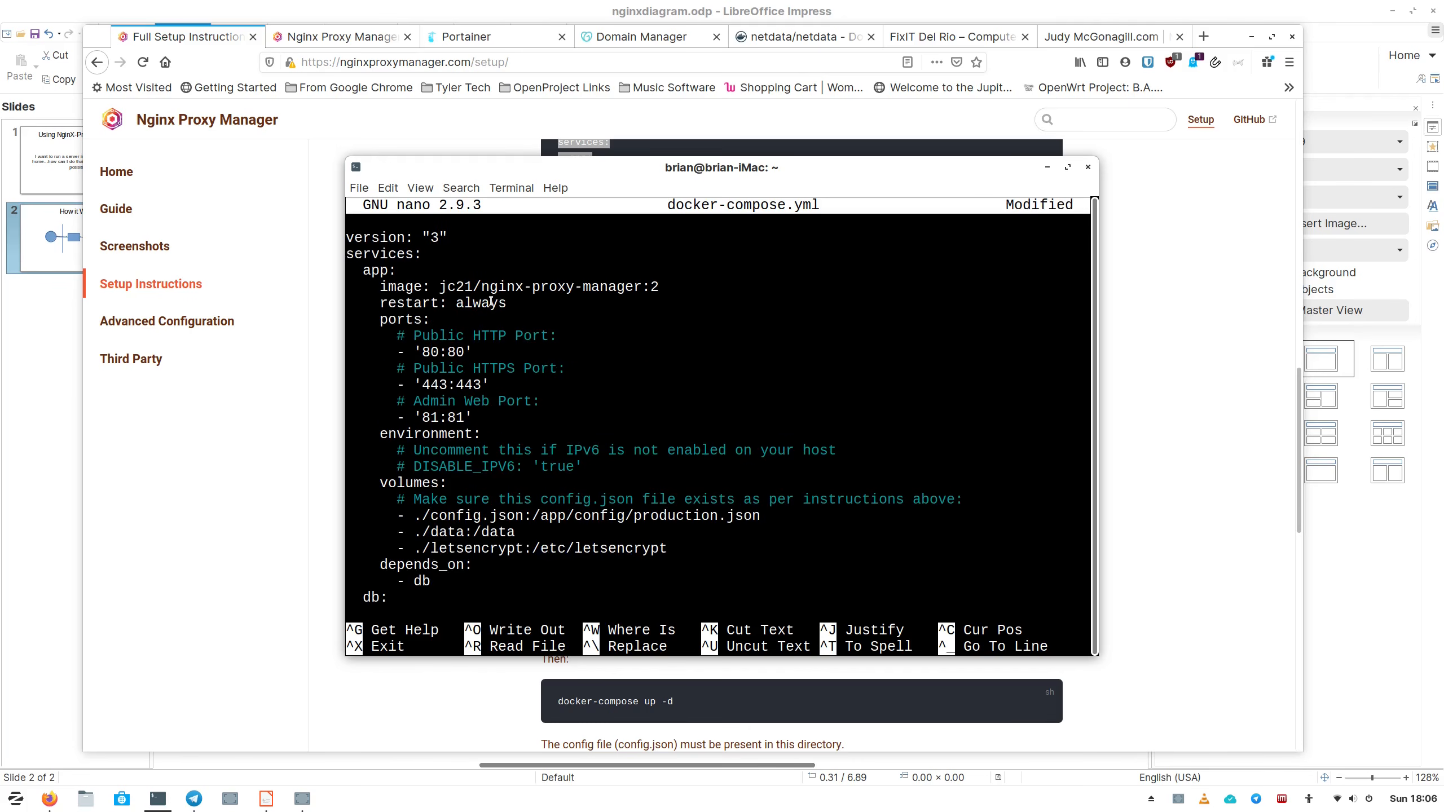
# Review the pasted image line and the 80:80, 443:443 and 81:81 port mappings.
pyautogui.press('Down')
pyautogui.press('Down')
pyautogui.press('Down')
pyautogui.press('End')
pyautogui.press('Left')
pyautogui.press('Left')
pyautogui.press('Down')
pyautogui.press('Down')
pyautogui.press('Down')
pyautogui.press('Down')
pyautogui.press('Left')
pyautogui.press('Left')
pyautogui.press('Left')
pyautogui.press('Left')
pyautogui.press('Right')
pyautogui.press('Right')
pyautogui.press('Down')
pyautogui.press('Down')
pyautogui.press('Down')
pyautogui.press('Left')
pyautogui.press('Left')
pyautogui.press('Left')
pyautogui.press('Up')
pyautogui.press('Right')
pyautogui.press('Right')
pyautogui.press('Right')
pyautogui.press('Right')
pyautogui.press('Right')
pyautogui.press('Down')
pyautogui.press('Down')
pyautogui.press('Left')
pyautogui.press('Left')
pyautogui.press('Left')
pyautogui.press('Left')
pyautogui.press('Right')
pyautogui.press('Right')
pyautogui.press('Right')
pyautogui.press('Right')
pyautogui.press('Down')
pyautogui.press('Down')
pyautogui.press('Down')
pyautogui.press('Left')
pyautogui.press('Left')
pyautogui.press('Left')
pyautogui.press('Left')
pyautogui.press('Left')
pyautogui.press('Left')
pyautogui.press('Left')
# Keep the DISABLE_IPV6 environment line commented out with '#'.
pyautogui.press('BackSpace')
pyautogui.press('BackSpace')
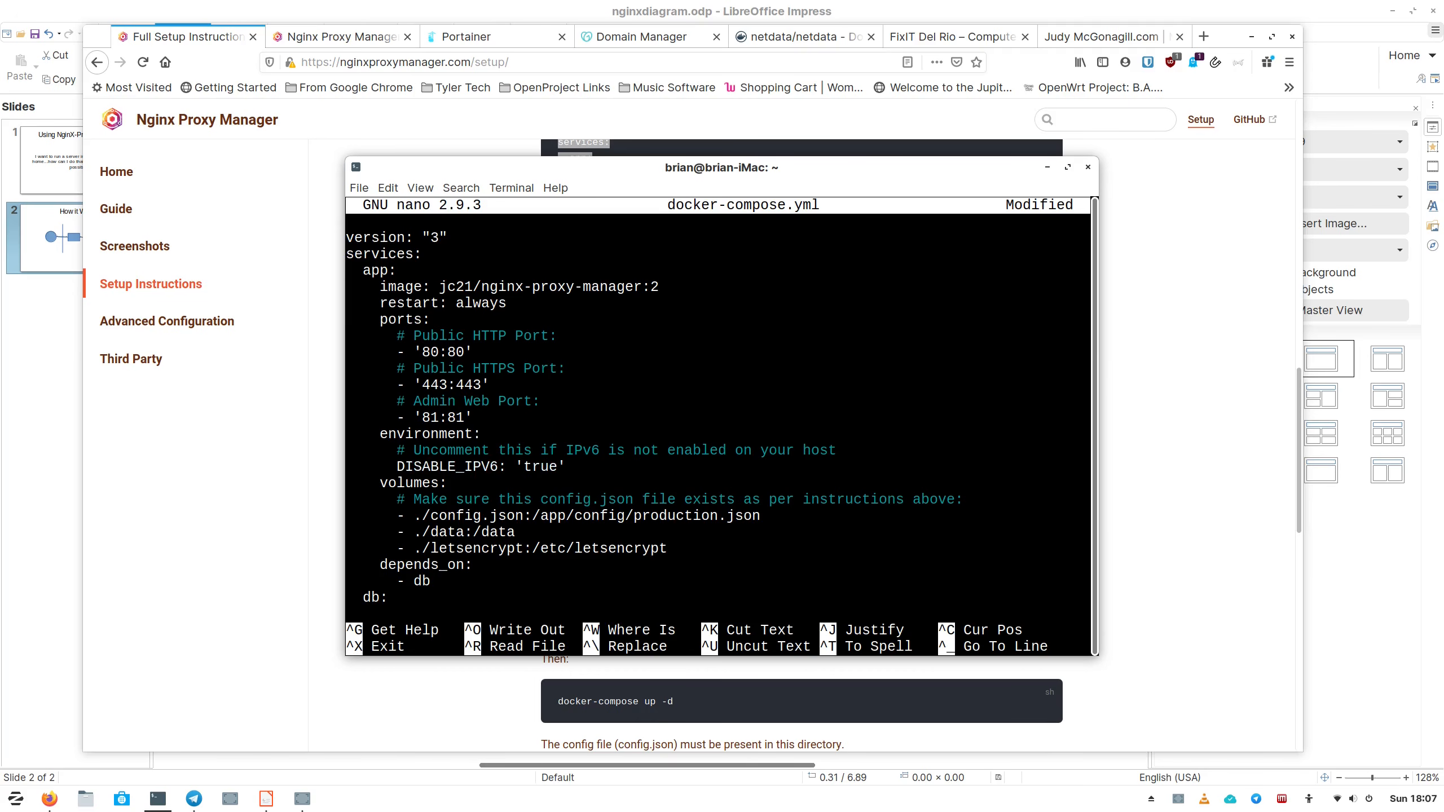
pyautogui.press('Down')
pyautogui.press('Down')
pyautogui.press('Up')
pyautogui.press('Up')
pyautogui.press('Up')
pyautogui.press('Down')
pyautogui.write('#')
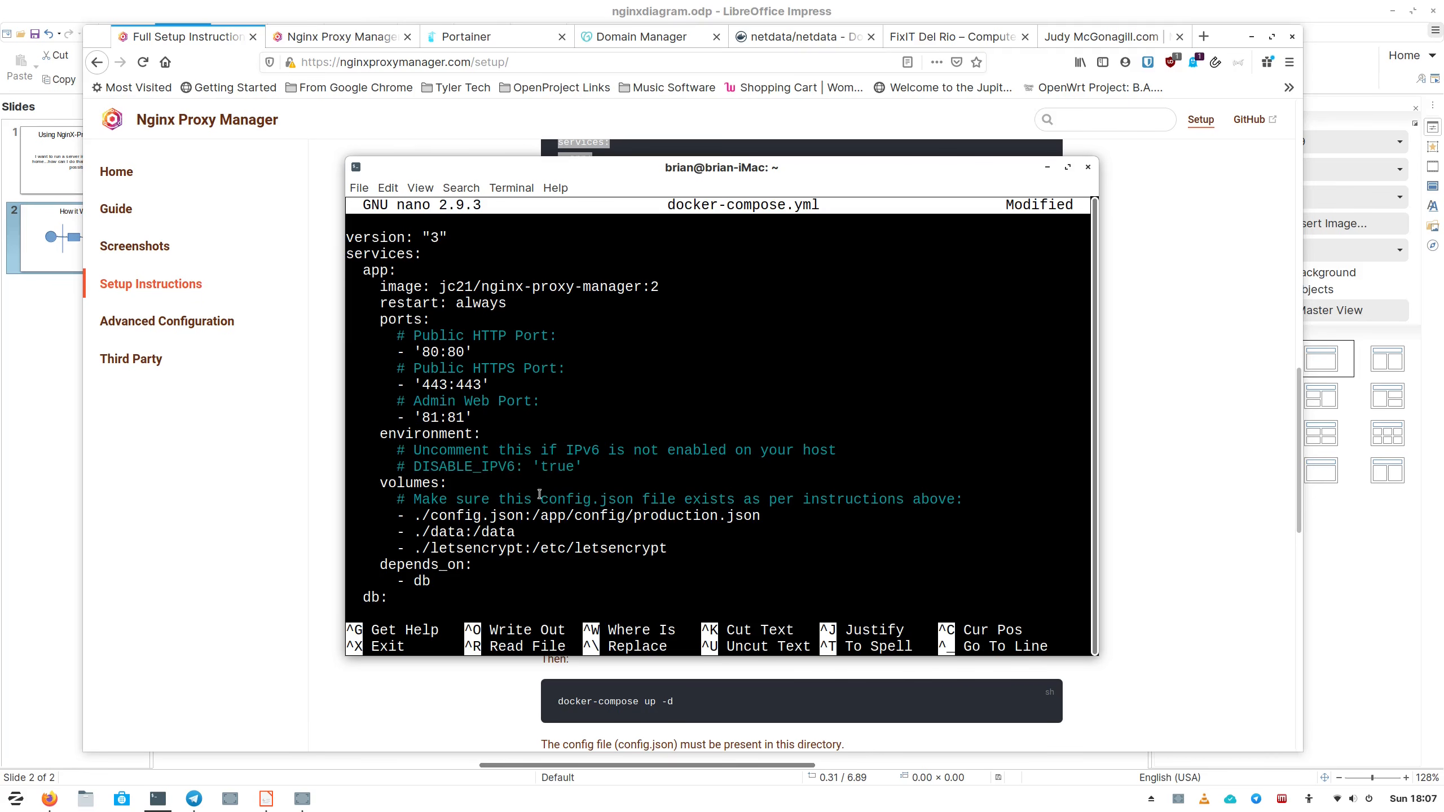
pyautogui.moveTo(597, 469); pyautogui.dragTo(382, 432)
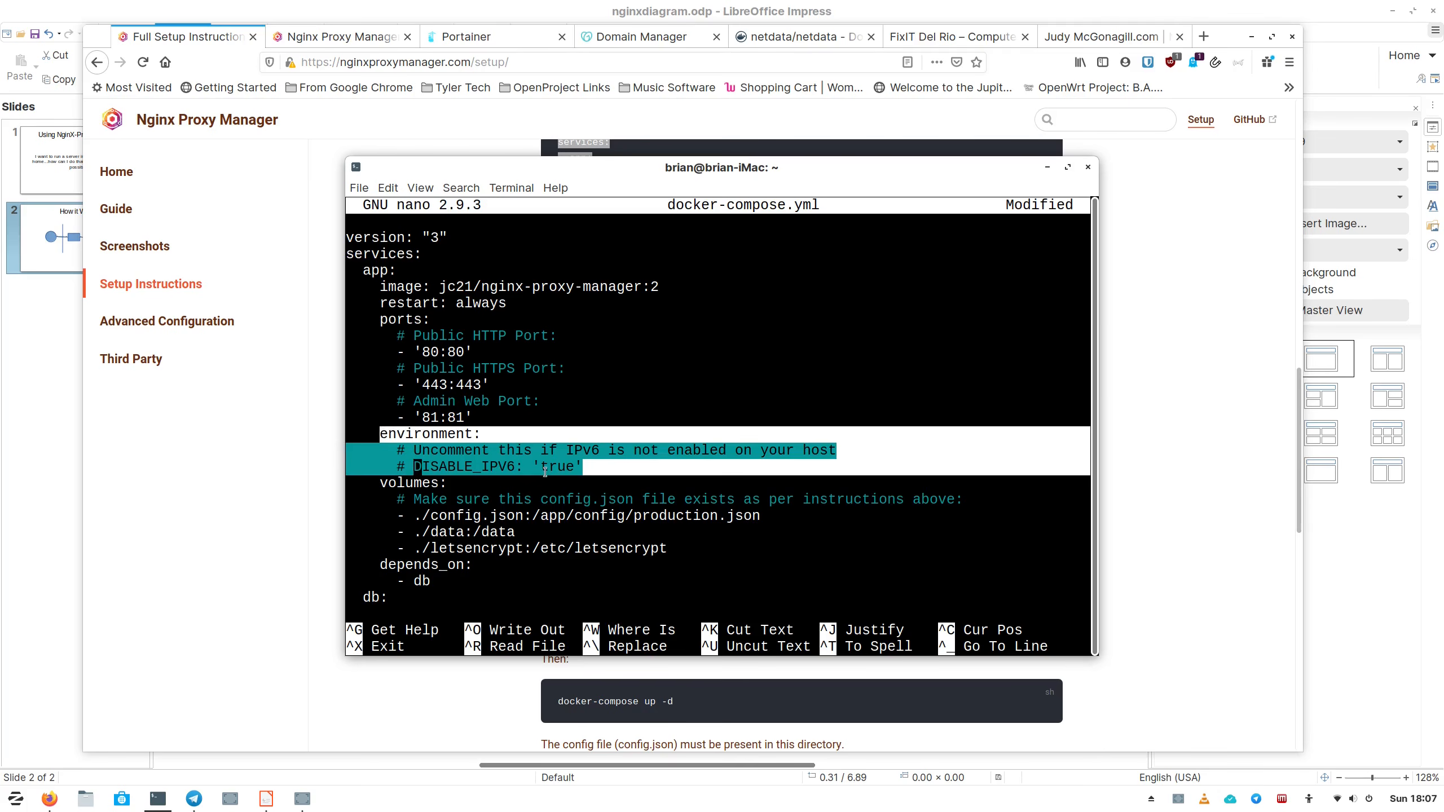
# Review the db section's MYSQL_ROOT_PASSWORD, MYSQL_DATABASE, MYSQL_USER and MYSQL_PASSWORD values and depends_on.
pyautogui.click(617, 467)
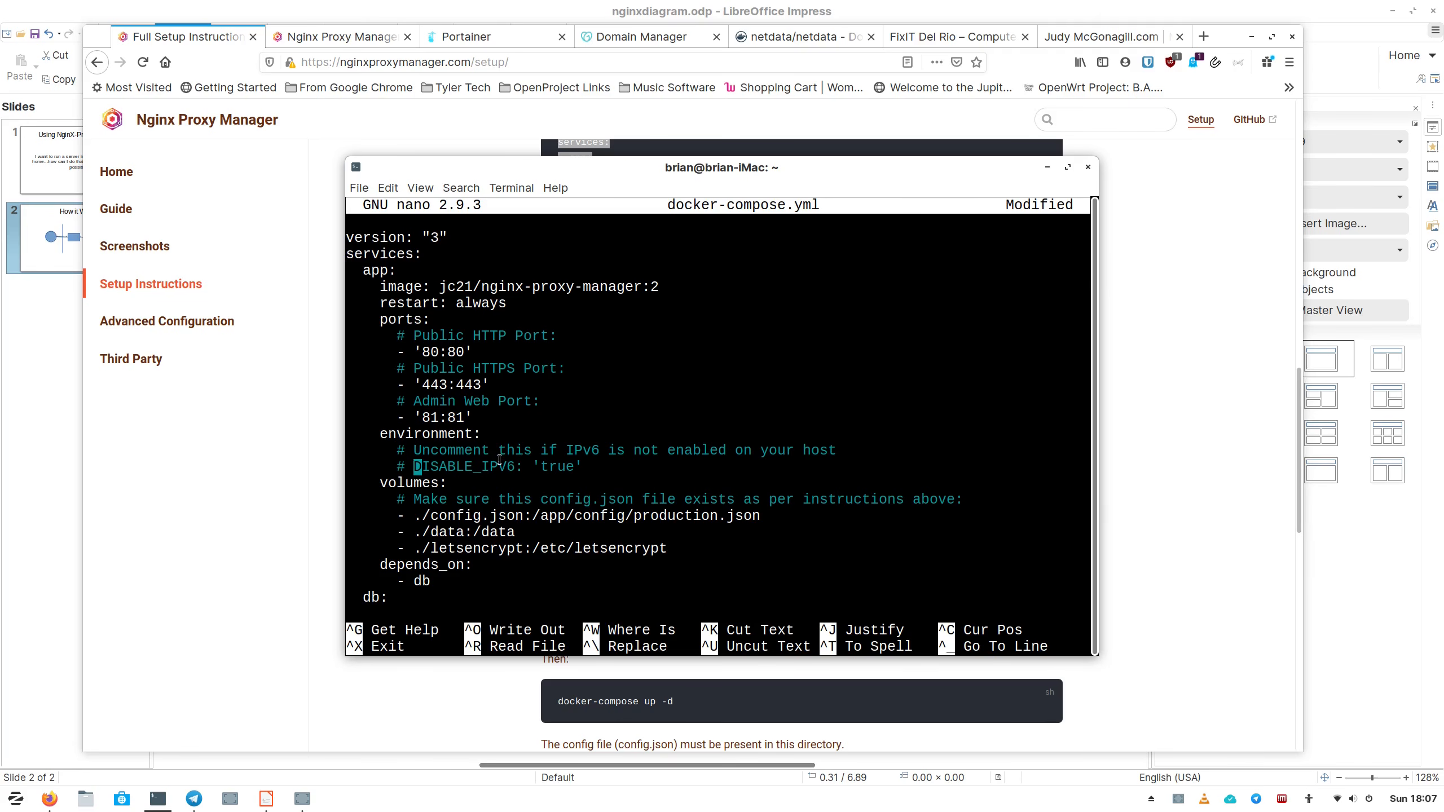
pyautogui.press('Down')
pyautogui.press('Down')
pyautogui.press('Down')
pyautogui.press('Down')
pyautogui.press('Down')
pyautogui.press('Down')
pyautogui.press('Down')
pyautogui.press('Down')
pyautogui.press('Down')
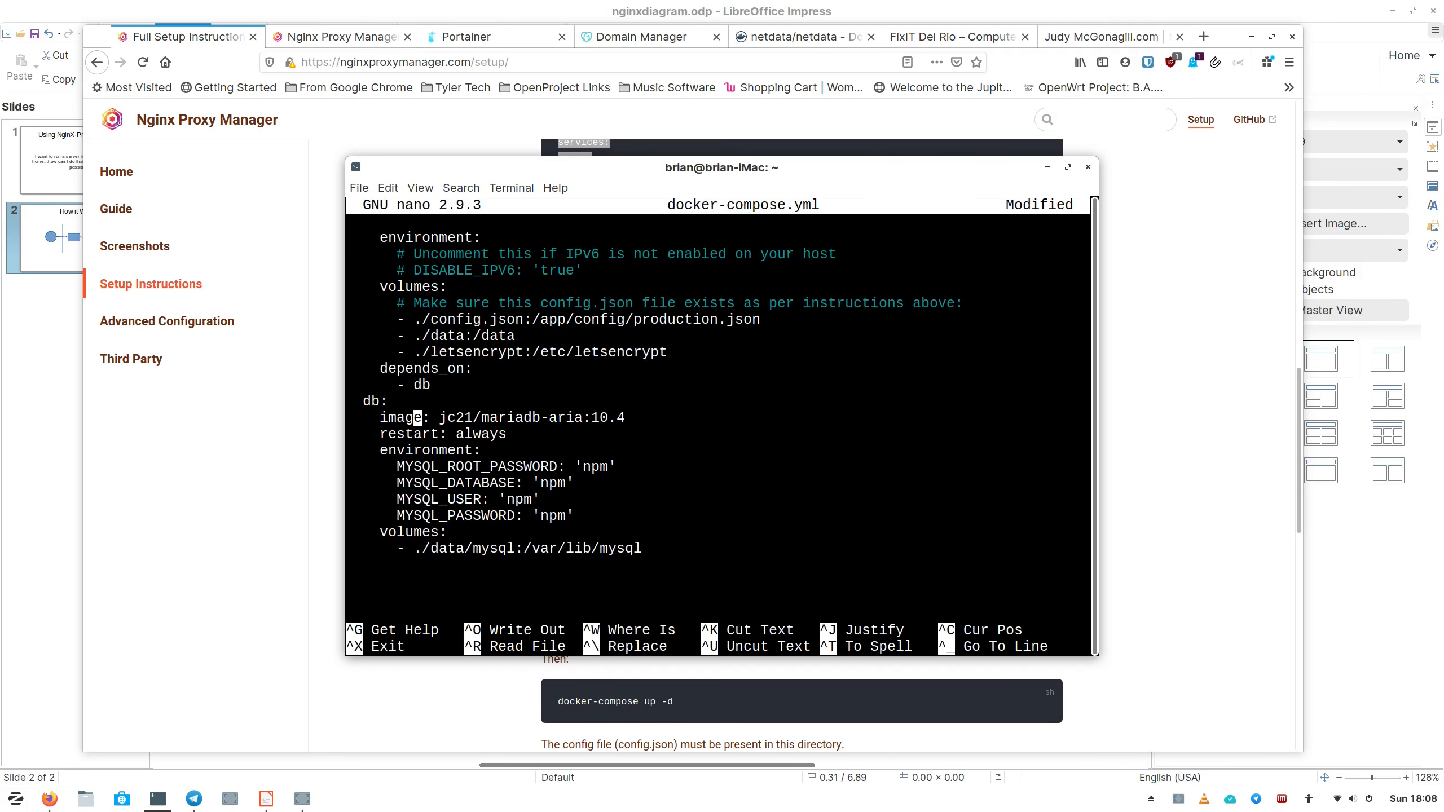
pyautogui.press('Down')
pyautogui.press('Down')
pyautogui.press('Down')
pyautogui.press('Right')
pyautogui.press('Right')
pyautogui.press('Right')
pyautogui.press('Right')
pyautogui.press('Right')
pyautogui.press('Right')
pyautogui.press('Right')
pyautogui.press('Right')
pyautogui.press('Right')
pyautogui.press('Right')
pyautogui.press('Right')
pyautogui.press('Right')
pyautogui.press('Right')
pyautogui.press('Right')
pyautogui.press('Right')
pyautogui.press('Right')
pyautogui.press('Right')
pyautogui.press('Right')
pyautogui.press('Right')
pyautogui.press('Right')
pyautogui.press('Right')
pyautogui.press('Right')
pyautogui.press('Left')
pyautogui.press('Down')
pyautogui.press('Left')
pyautogui.press('Left')
pyautogui.press('Left')
pyautogui.press('Left')
pyautogui.press('Down')
pyautogui.press('Left')
pyautogui.press('Left')
pyautogui.press('Left')
pyautogui.press('Left')
pyautogui.press('Down')
pyautogui.press('Right')
pyautogui.press('Right')
pyautogui.press('Right')
pyautogui.press('Right')
pyautogui.press('Right')
pyautogui.press('Right')
pyautogui.press('Right')
pyautogui.press('Left')
pyautogui.press('Down')
pyautogui.press('Down')
pyautogui.press('Up')
pyautogui.press('Up')
pyautogui.press('Up')
pyautogui.press('Up')
pyautogui.press('Up')
pyautogui.press('Up')
pyautogui.press('Up')
pyautogui.press('Up')
pyautogui.press('Up')
pyautogui.press('Up')
pyautogui.press('Up')
pyautogui.press('Up')
pyautogui.press('Up')
pyautogui.press('Up')
pyautogui.press('Up')
pyautogui.press('Up')
pyautogui.press('Up')
pyautogui.press('Up')
pyautogui.press('Up')
pyautogui.press('Up')
pyautogui.press('Up')
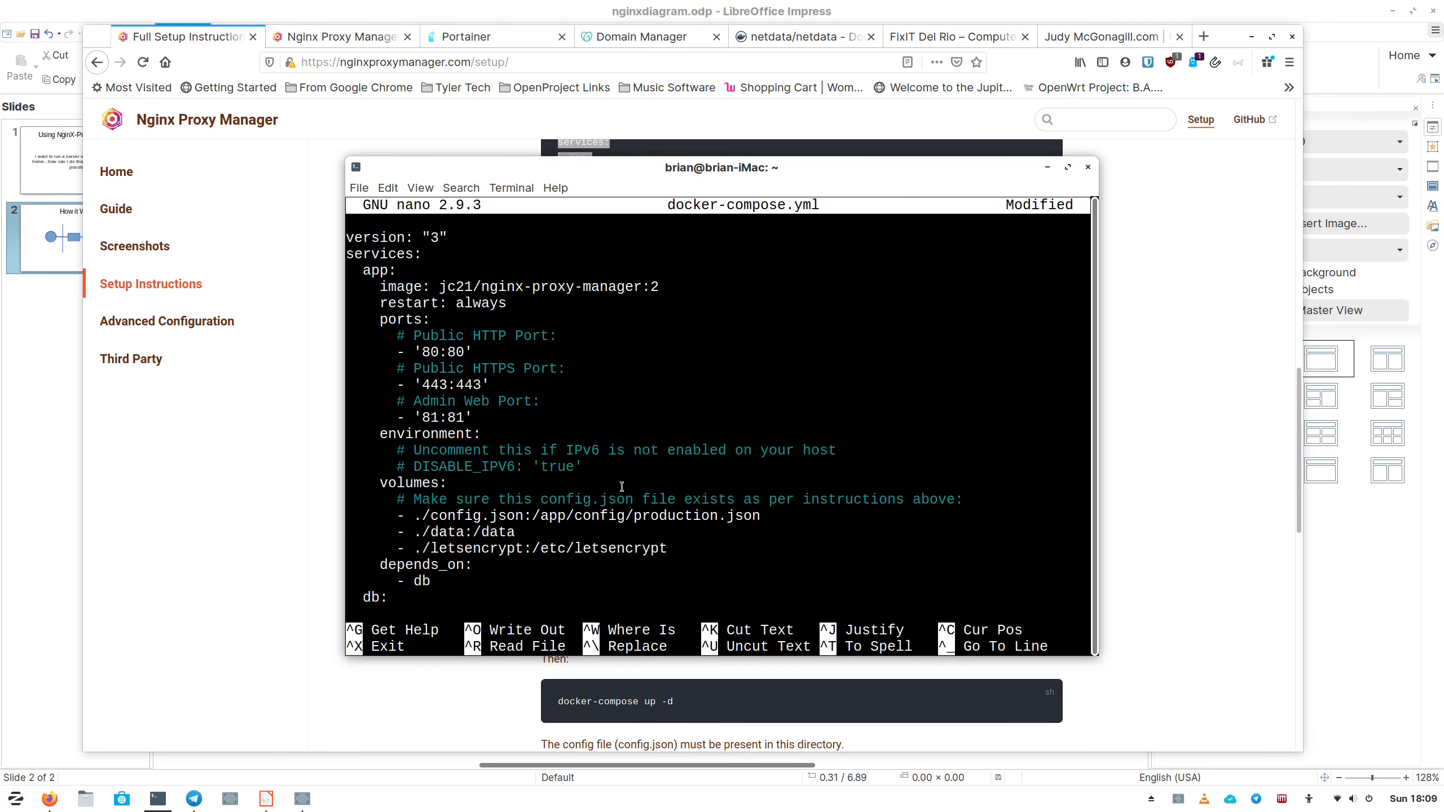
pyautogui.press('Up')
pyautogui.press('Up')
pyautogui.press('Up')
pyautogui.press('Up')
pyautogui.press('Up')
pyautogui.press('Up')
pyautogui.press('Up')
pyautogui.press('Up')
pyautogui.press('Up')
pyautogui.press('Up')
pyautogui.press('Up')
pyautogui.hotkey('alt', '/')
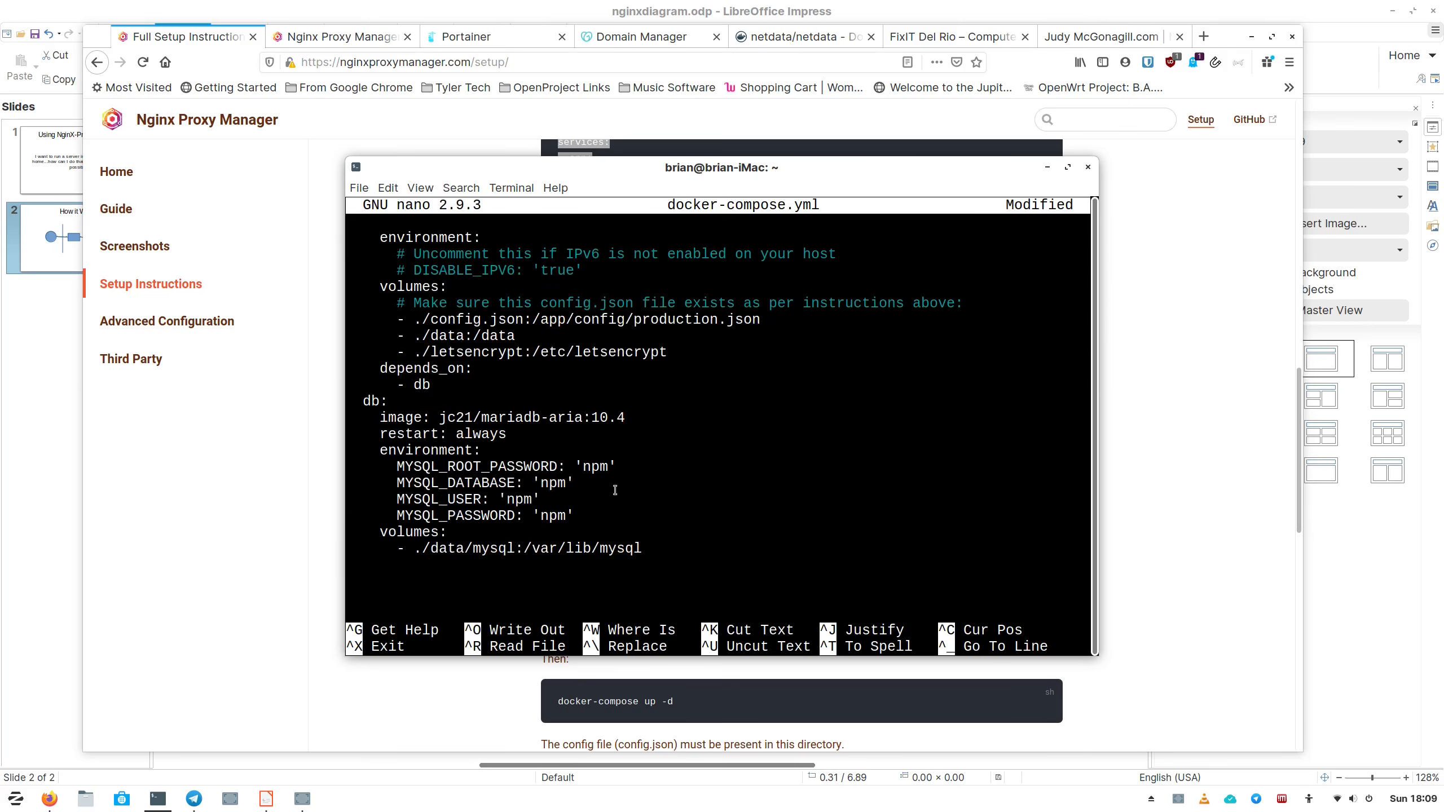
# Save docker-compose.yml and exit nano to the shell.
pyautogui.hotkey('ctrl', 'o')
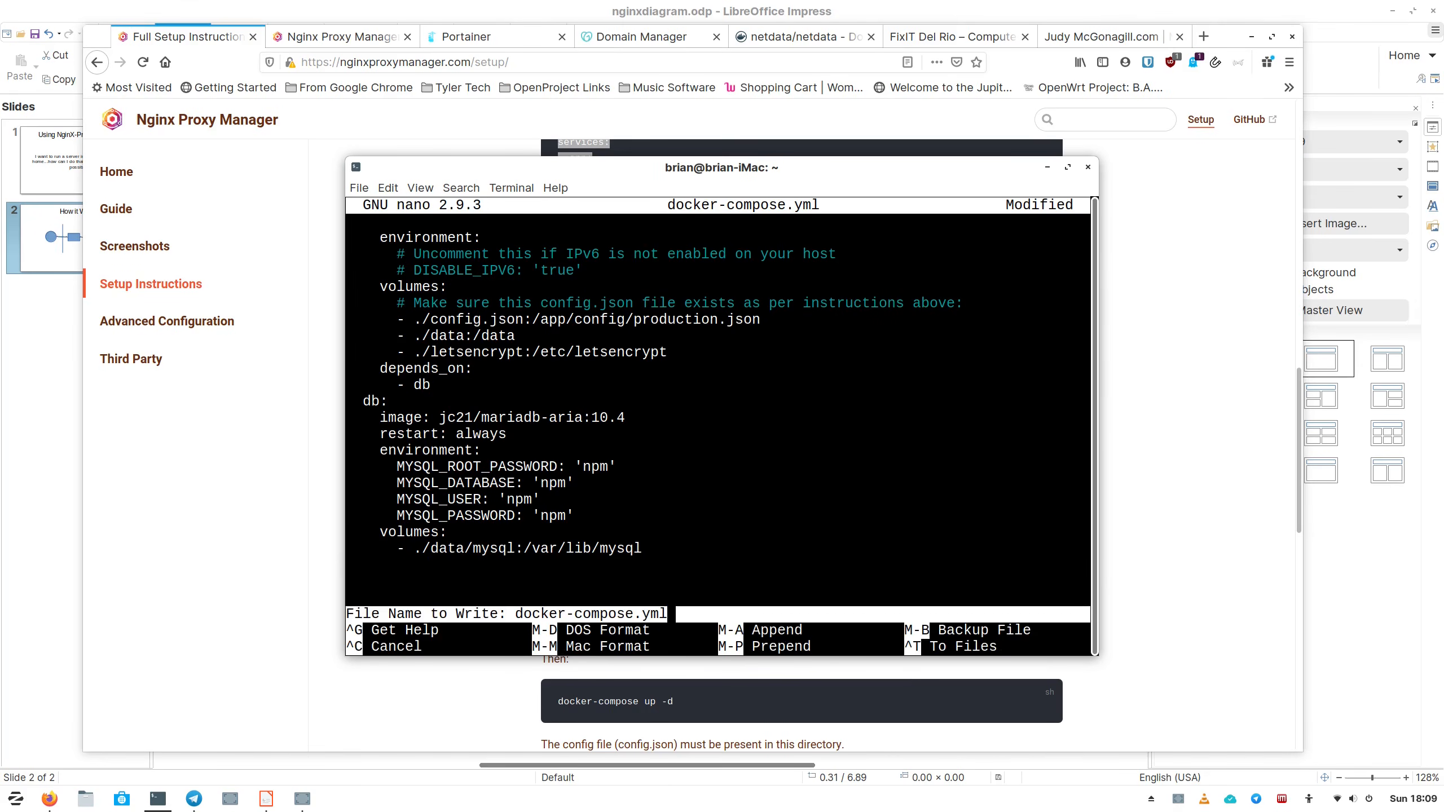
pyautogui.press('Return')
pyautogui.hotkey('ctrl', 'x')
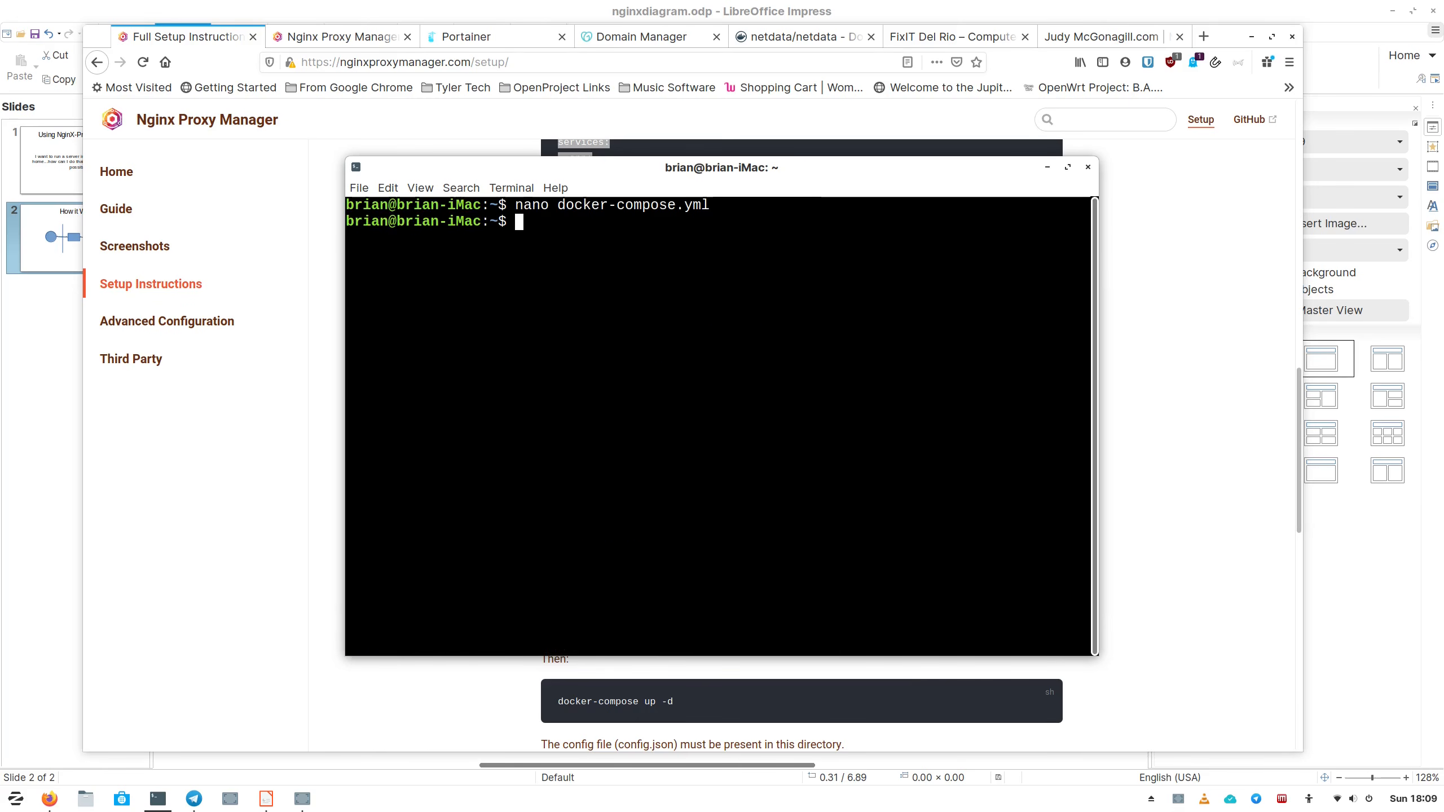
# Scroll the setup page back to Configuration File and select its config.json database JSON block.
pyautogui.click(310, 601)
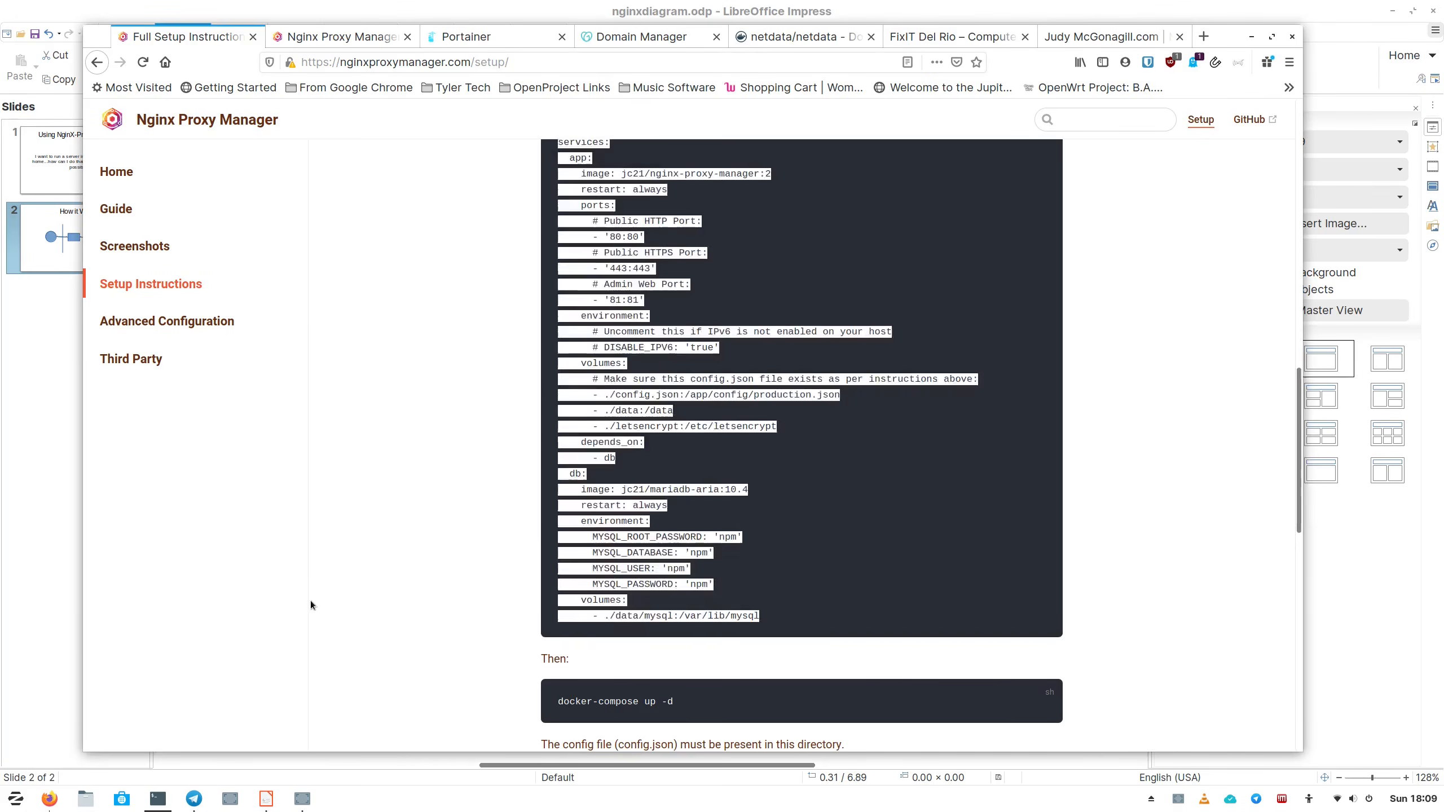
pyautogui.scroll(-4, 513, 354)
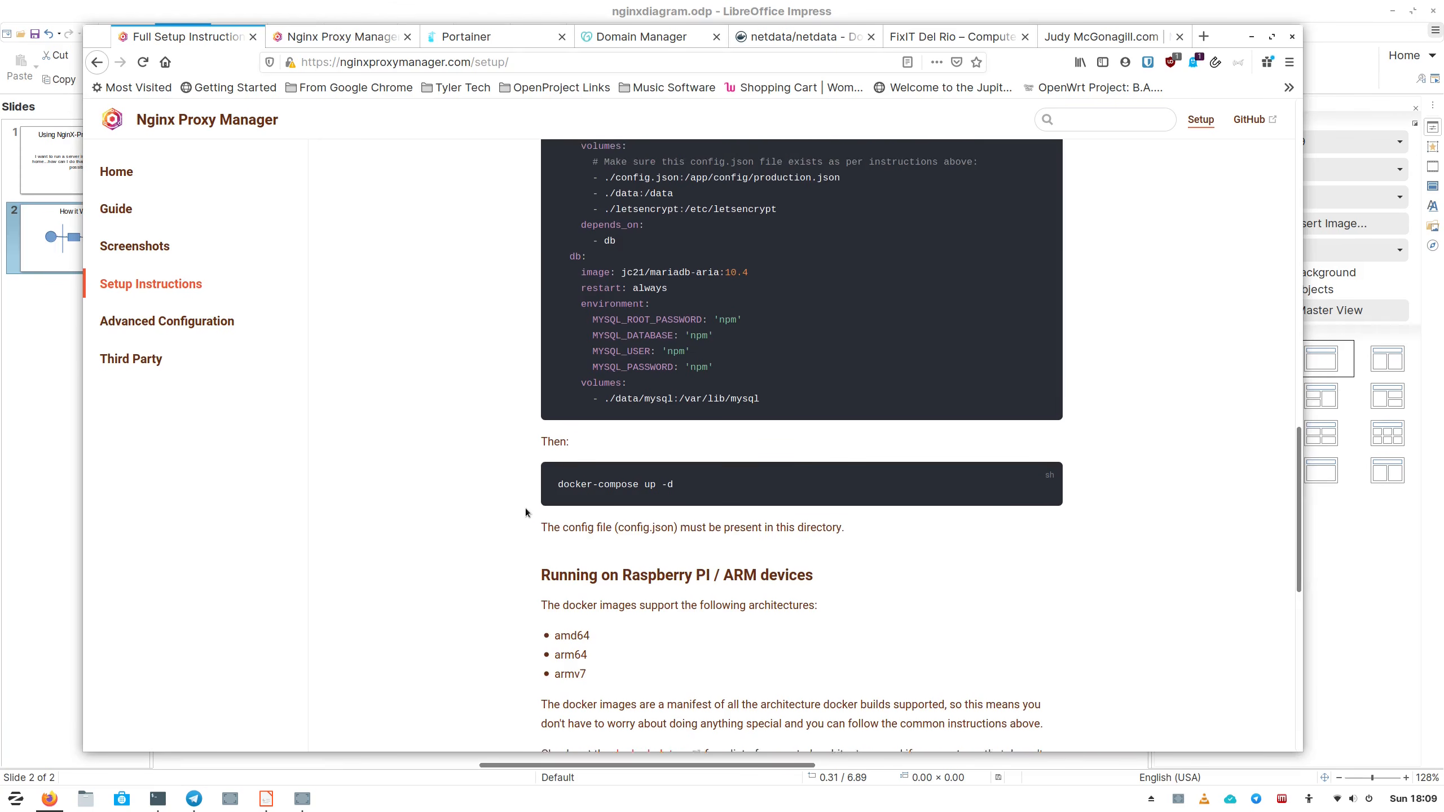
pyautogui.scroll(10, 534, 514)
pyautogui.scroll(10, 535, 514)
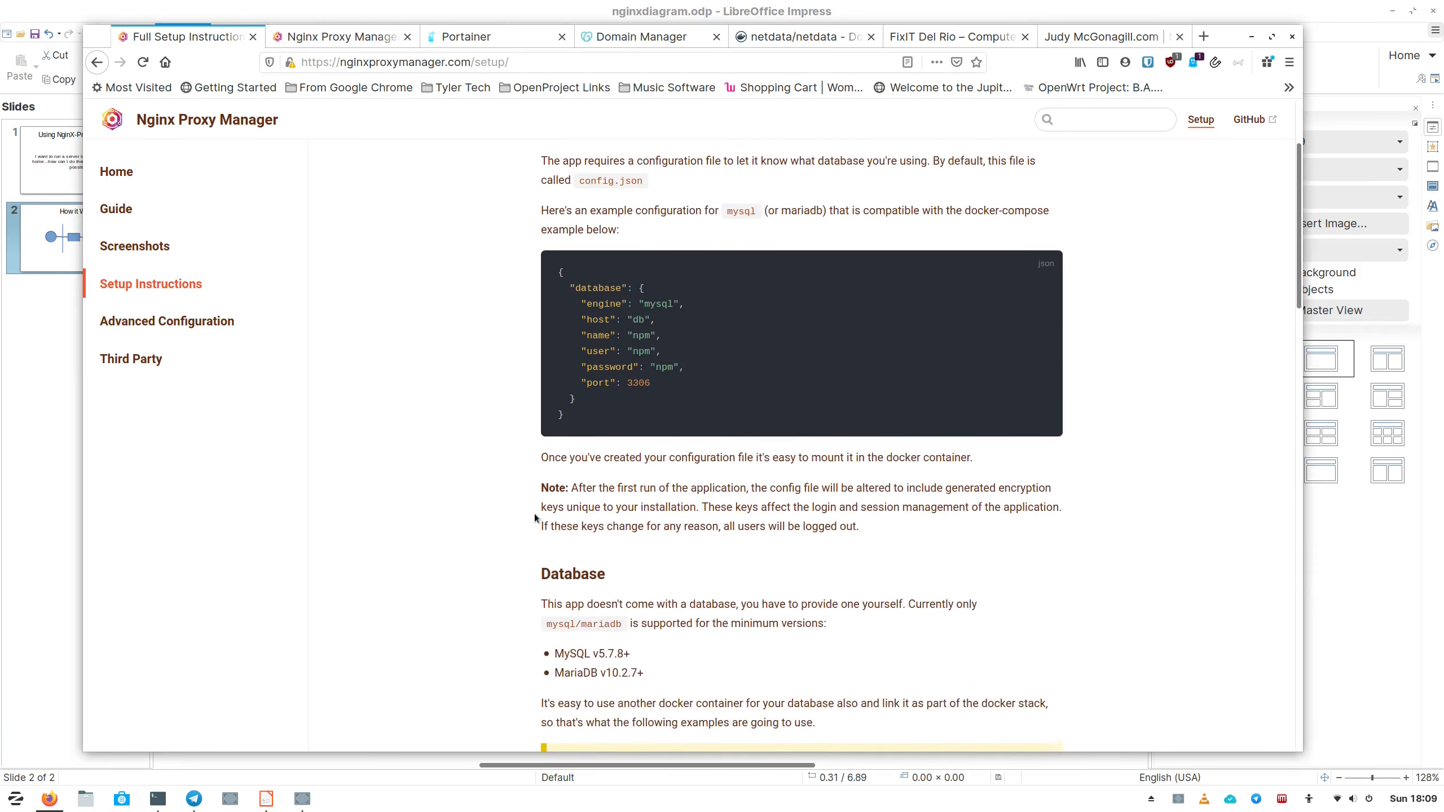
pyautogui.moveTo(558, 348); pyautogui.dragTo(658, 494)
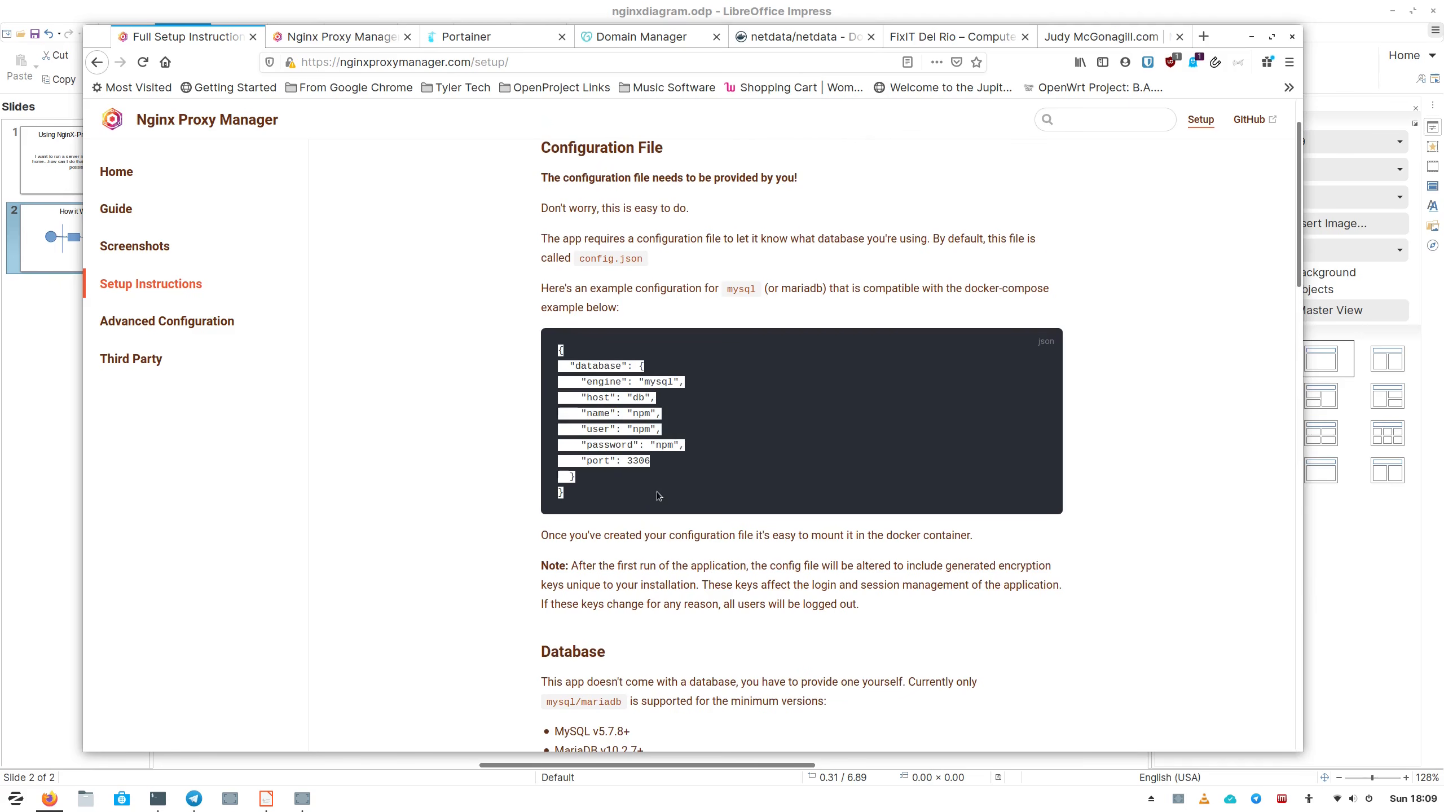
pyautogui.scroll(-8, 576, 508)
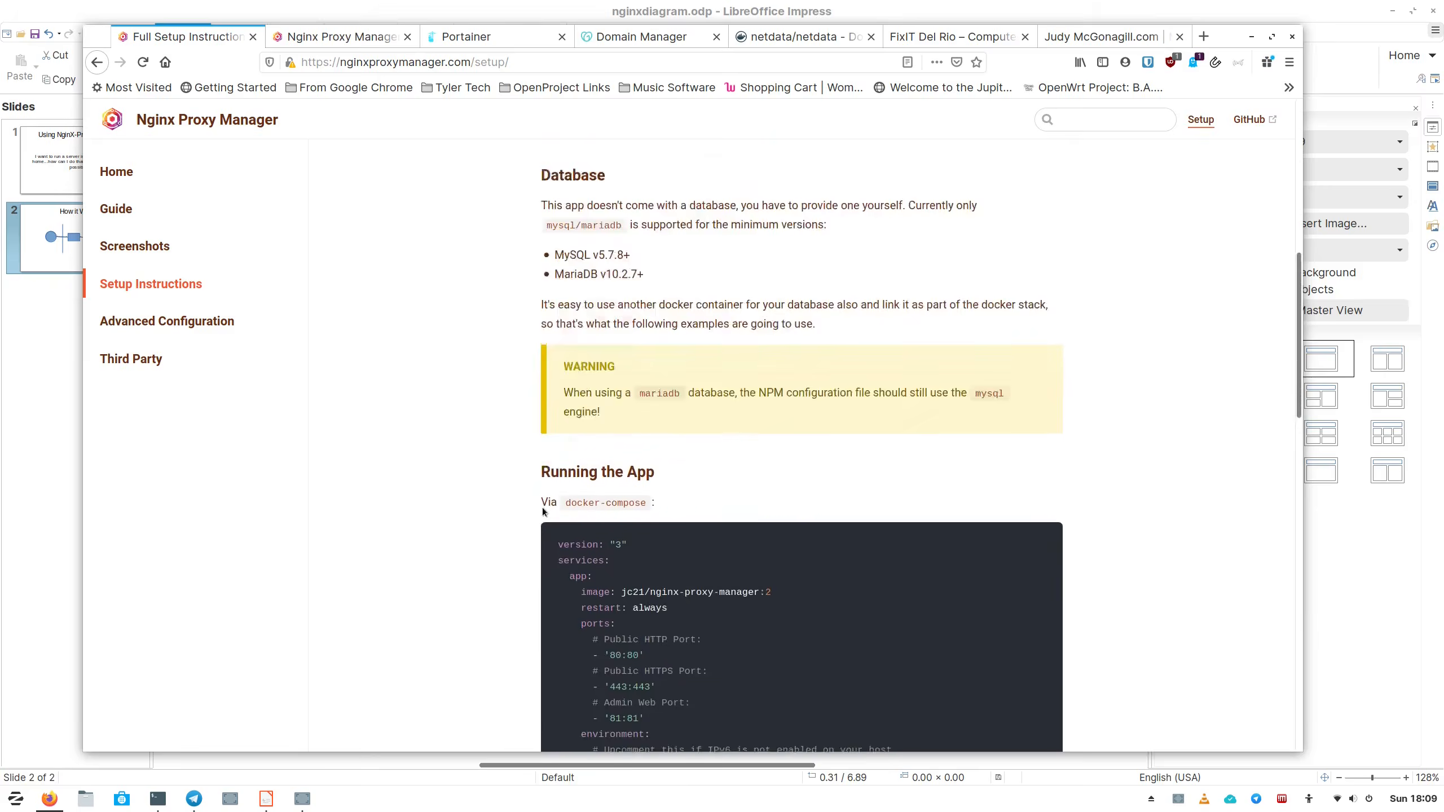
pyautogui.scroll(5, 541, 508)
pyautogui.scroll(-6, 507, 415)
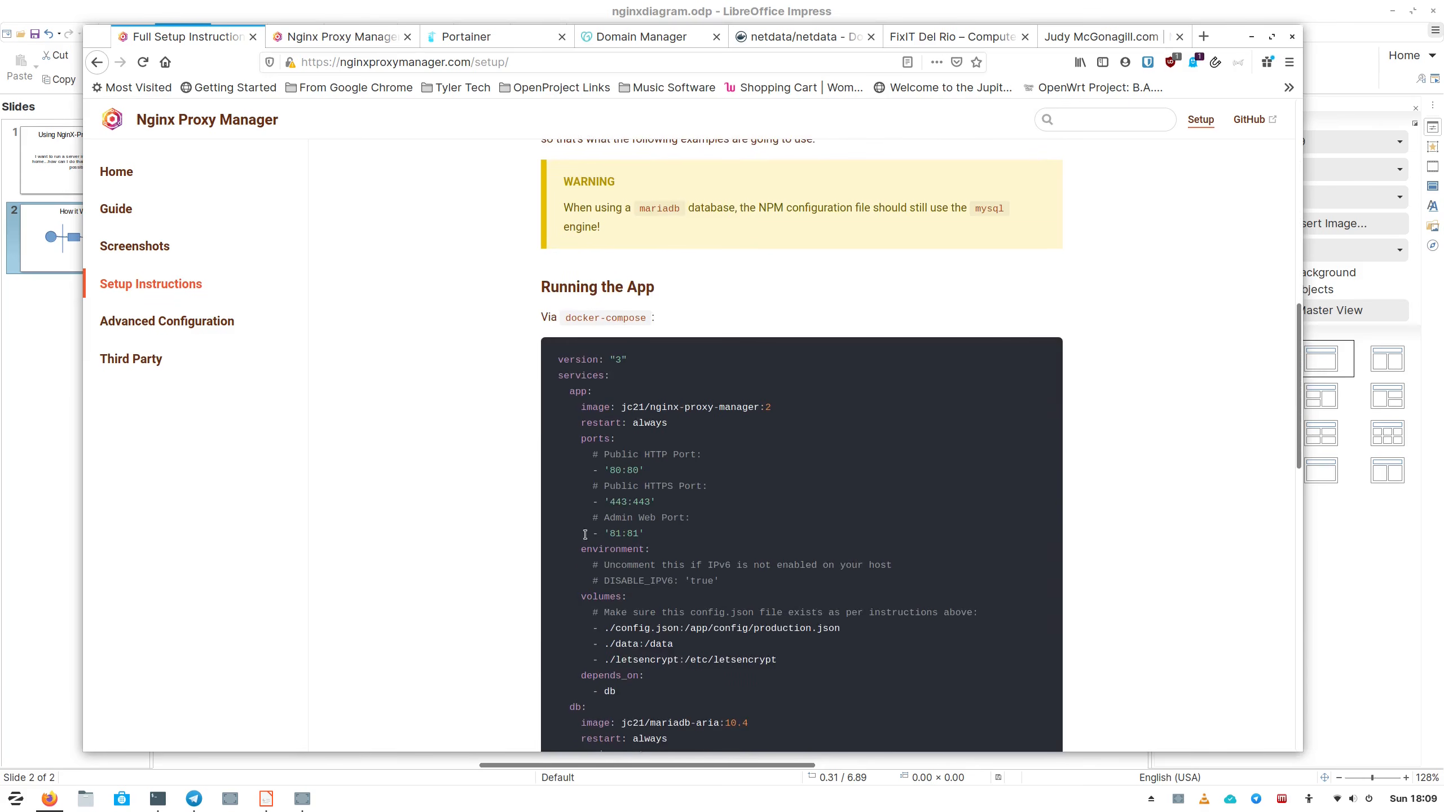
pyautogui.scroll(-3, 658, 492)
pyautogui.scroll(8, 657, 490)
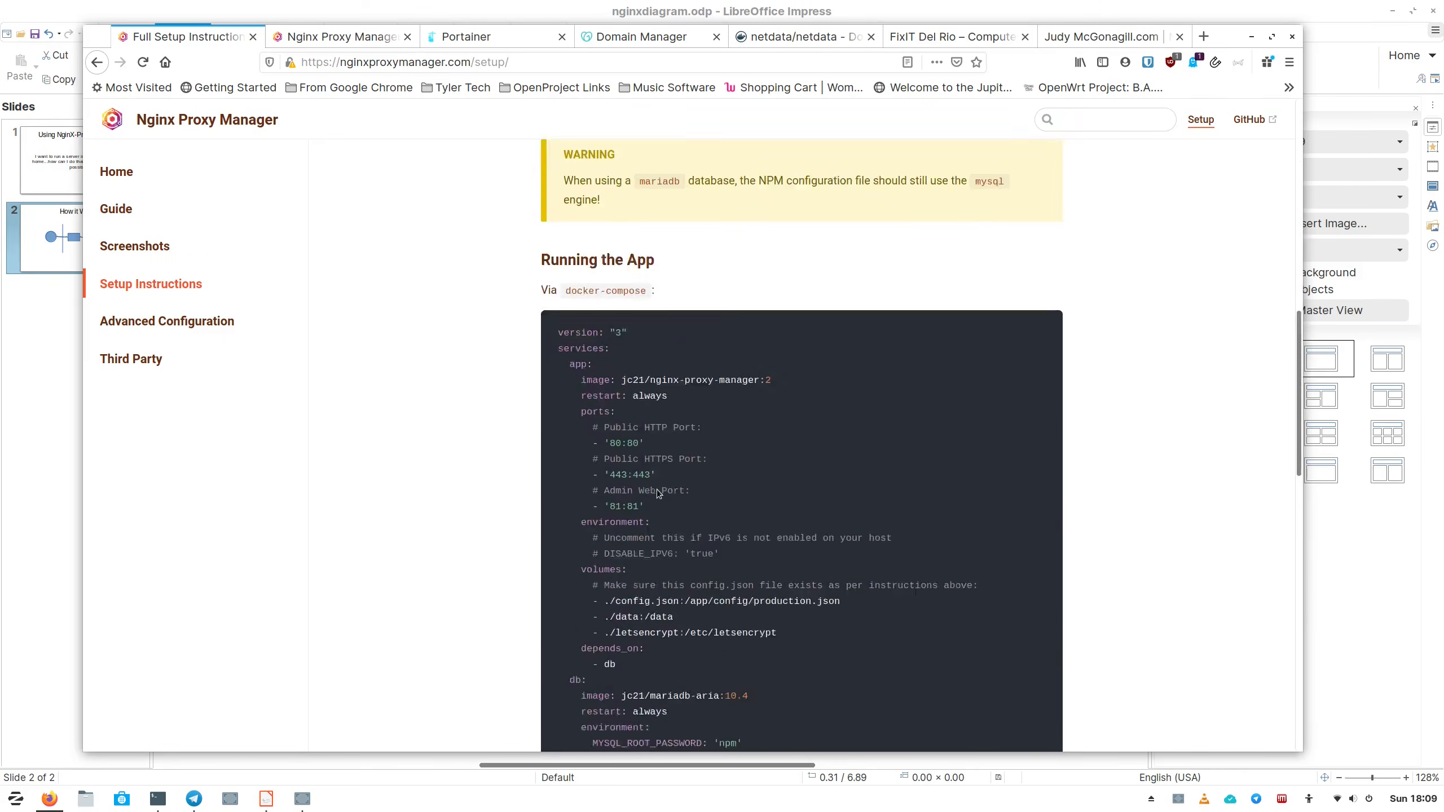
pyautogui.scroll(5, 656, 490)
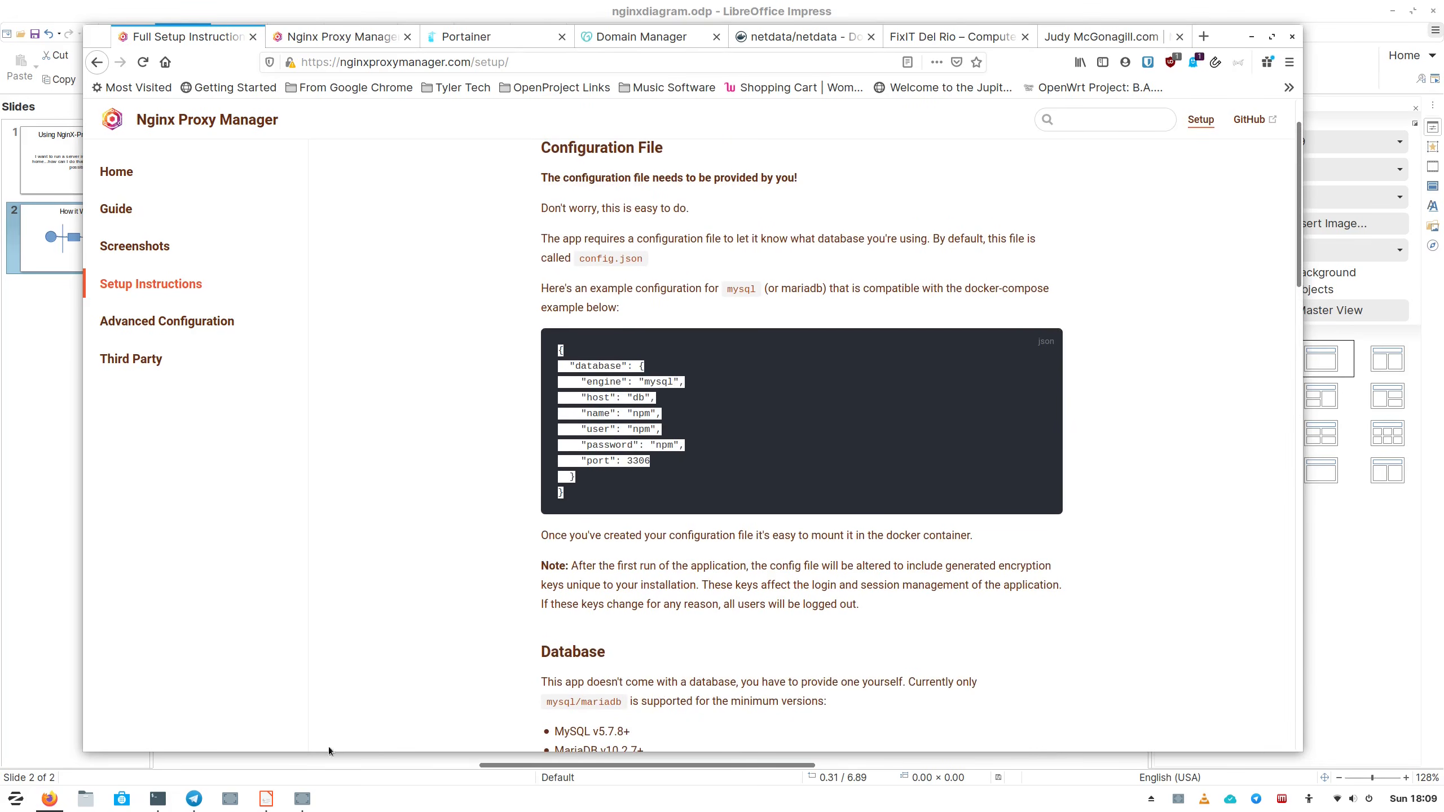
# Create config.json in nano and paste the copied database JSON into it.
pyautogui.moveTo(158, 799)
pyautogui.click(259, 706)
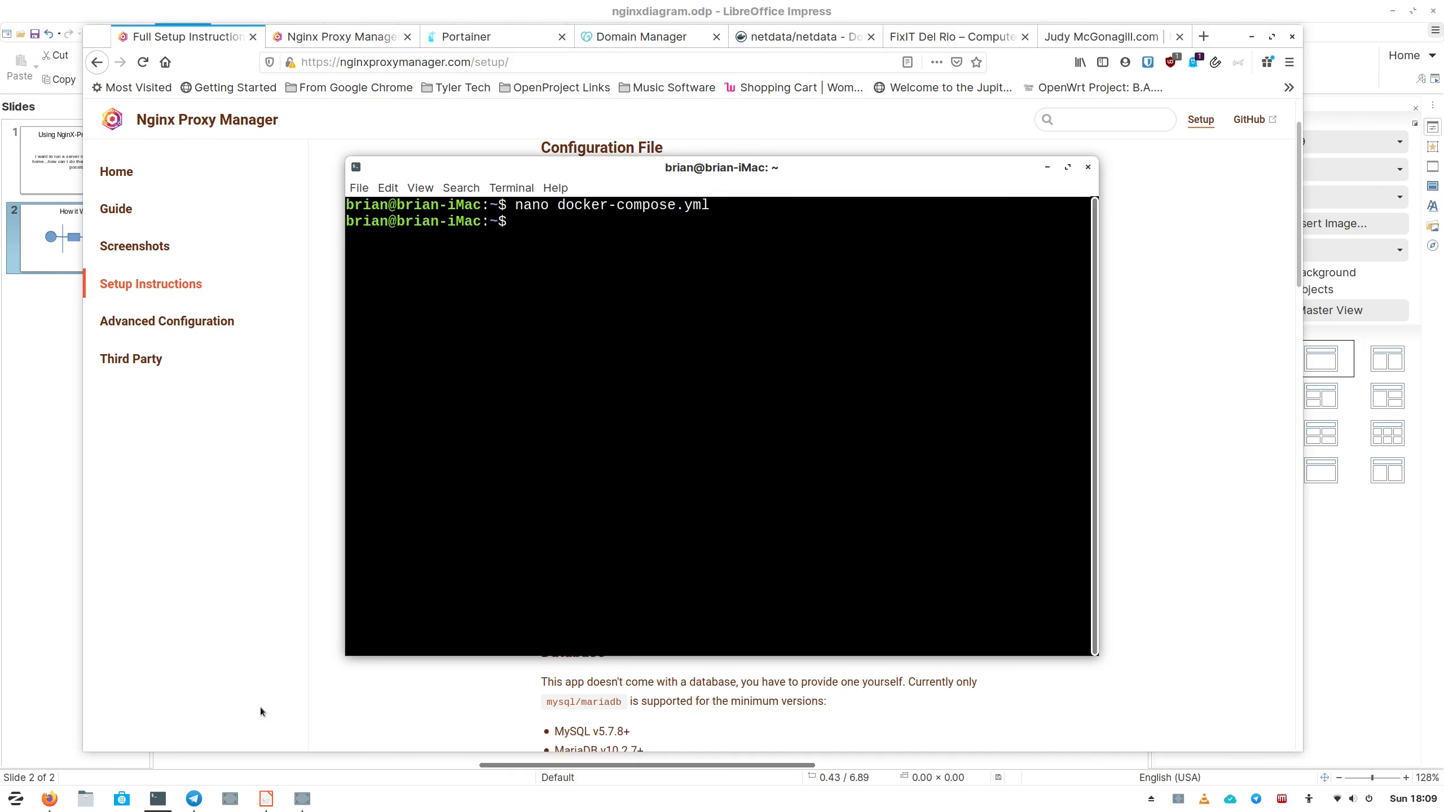
pyautogui.write('nano config.json')
pyautogui.press('Return')
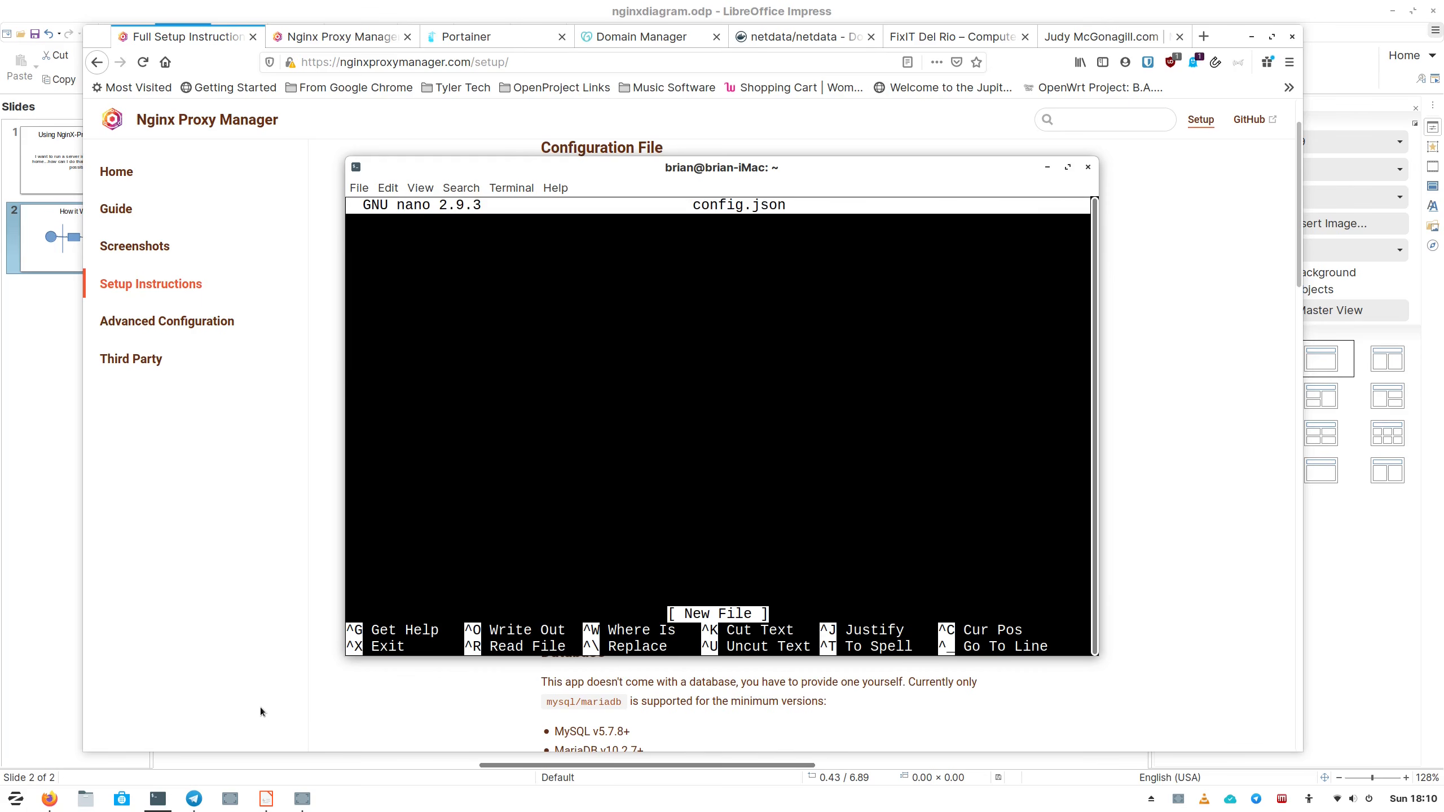
pyautogui.hotkey('ctrl', 'shift', 'v')
# Review the pasted values: mysql engine, host db, name, user, password and port 3306.
pyautogui.press('Up')
pyautogui.press('Up')
pyautogui.press('Up')
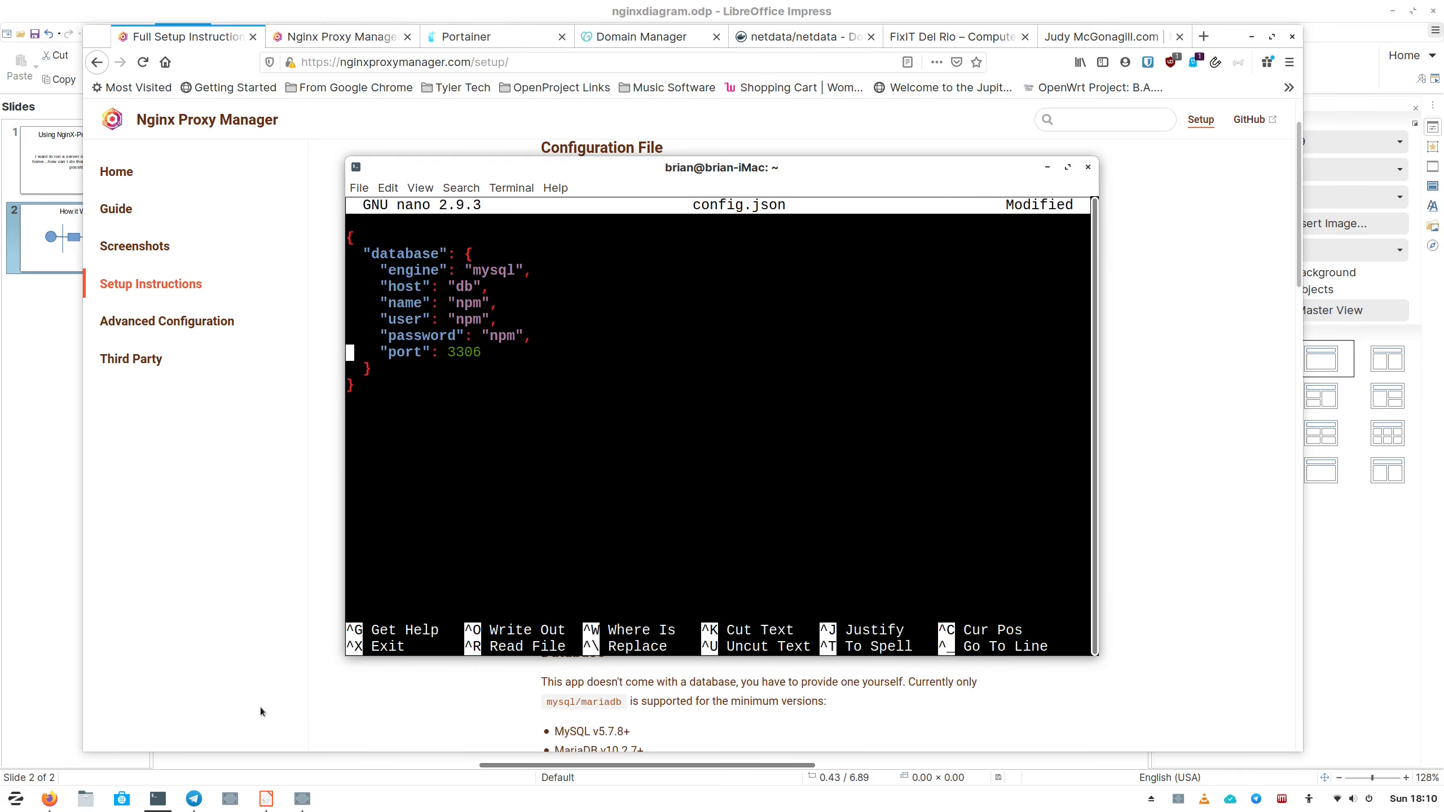
pyautogui.press('Right')
pyautogui.press('Right')
pyautogui.press('Up')
pyautogui.press('Right')
pyautogui.press('Right')
pyautogui.press('Right')
pyautogui.press('Right')
pyautogui.press('Right')
pyautogui.press('Right')
pyautogui.press('Right')
pyautogui.press('Right')
pyautogui.press('Right')
pyautogui.press('Right')
pyautogui.press('Right')
pyautogui.press('Right')
pyautogui.press('Right')
pyautogui.press('Right')
pyautogui.press('Right')
pyautogui.press('Right')
pyautogui.press('Right')
pyautogui.press('Right')
pyautogui.press('Left')
pyautogui.press('Left')
pyautogui.press('Left')
pyautogui.press('Left')
pyautogui.press('Right')
pyautogui.press('Right')
pyautogui.press('Right')
pyautogui.press('Right')
pyautogui.press('Up')
pyautogui.press('Left')
pyautogui.press('Left')
pyautogui.press('Left')
pyautogui.press('Left')
pyautogui.press('Left')
pyautogui.press('Right')
pyautogui.press('Right')
pyautogui.press('Right')
pyautogui.press('Up')
pyautogui.press('Left')
pyautogui.press('Left')
pyautogui.press('Left')
pyautogui.press('Right')
pyautogui.press('Right')
pyautogui.press('Right')
pyautogui.press('Up')
pyautogui.press('Up')
pyautogui.press('Right')
pyautogui.press('Right')
pyautogui.press('Right')
pyautogui.press('Right')
pyautogui.press('Down')
pyautogui.press('Down')
pyautogui.press('Down')
pyautogui.press('Down')
pyautogui.press('Up')
pyautogui.press('Up')
pyautogui.press('Up')
pyautogui.press('Up')
pyautogui.press('Up')
pyautogui.press('Down')
pyautogui.press('Down')
pyautogui.press('Down')
pyautogui.press('Left')
pyautogui.press('Left')
pyautogui.press('Down')
pyautogui.press('Right')
pyautogui.press('Right')
pyautogui.press('Right')
pyautogui.press('Right')
pyautogui.press('Left')
pyautogui.press('Left')
pyautogui.press('Left')
pyautogui.press('Right')
pyautogui.press('Right')
pyautogui.press('Right')
pyautogui.press('Right')
pyautogui.press('Down')
pyautogui.press('Down')
pyautogui.press('Down')
pyautogui.press('Down')
pyautogui.press('Down')
# Save config.json and exit nano to the shell.
pyautogui.hotkey('ctrl', 'o')
pyautogui.press('Return')
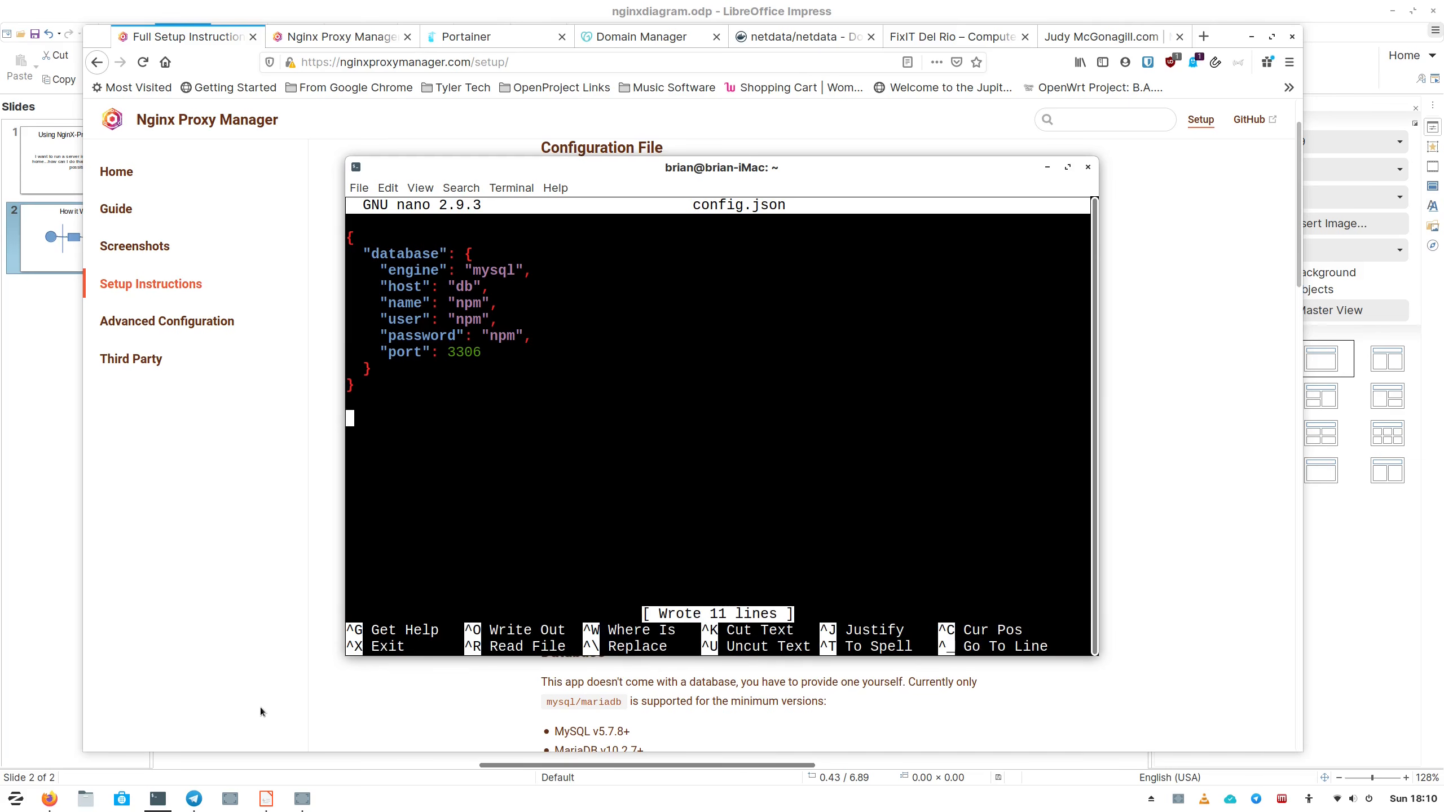
pyautogui.hotkey('ctrl', 'x')
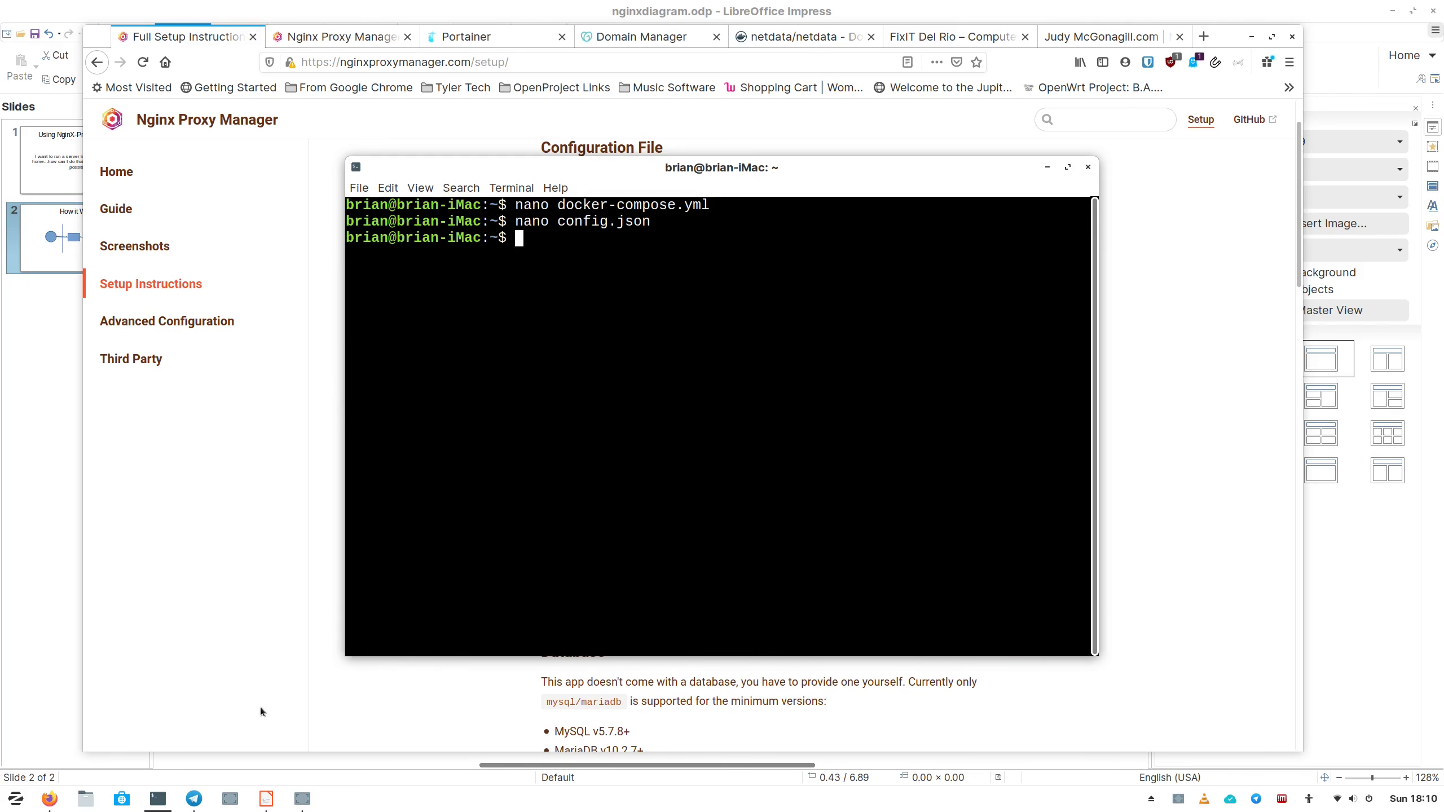
# Type the docker-compose up -d command at the shell prompt, trimming its trailing characters.
pyautogui.write('docker-compose up')
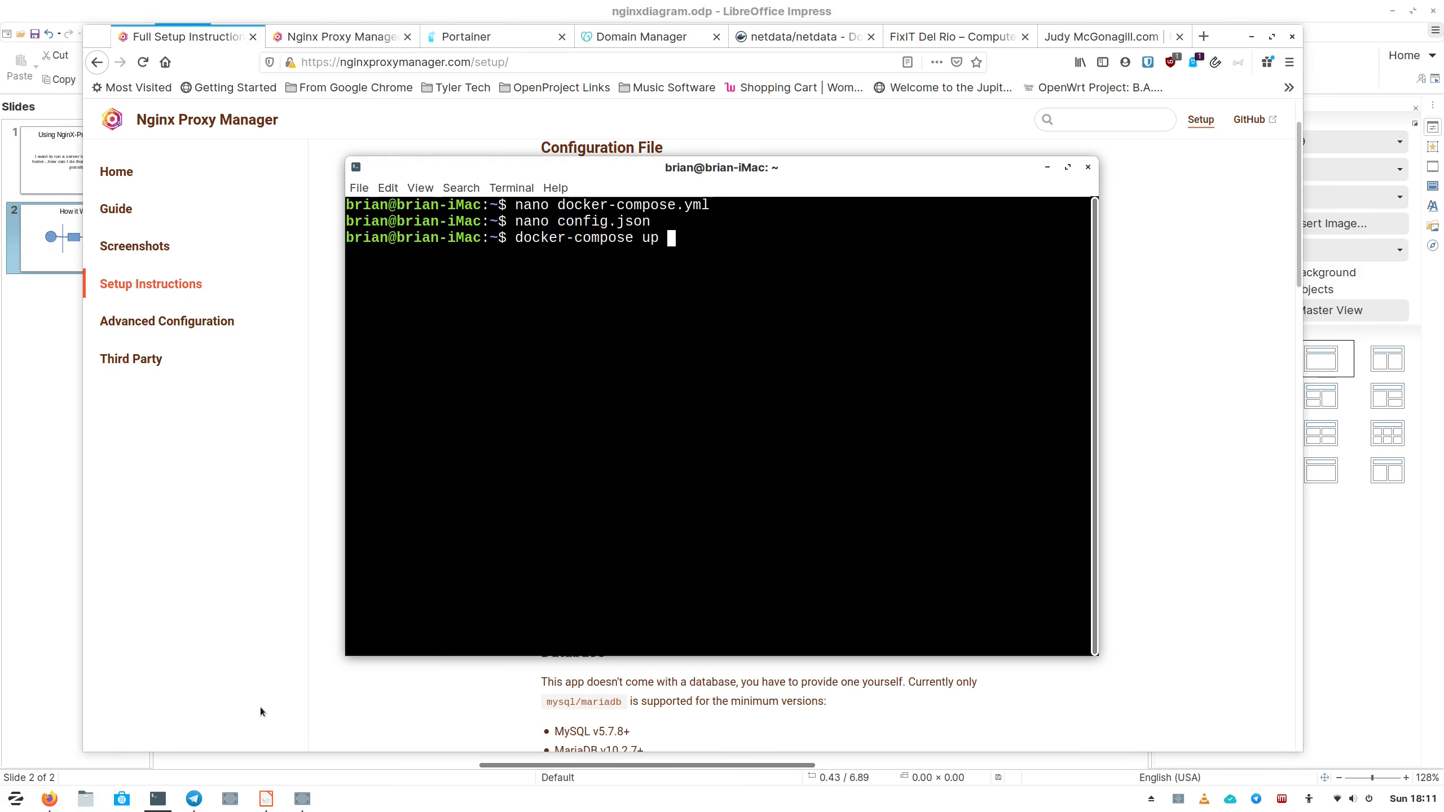
pyautogui.write('-d')
pyautogui.press('BackSpace')
pyautogui.press('BackSpace')
pyautogui.press('BackSpace')
pyautogui.write('-d')
pyautogui.press('BackSpace')
pyautogui.press('BackSpace')
pyautogui.press('BackSpace')
pyautogui.press('BackSpace')
pyautogui.press('BackSpace')
pyautogui.press('BackSpace')
pyautogui.press('BackSpace')
pyautogui.press('BackSpace')
pyautogui.press('BackSpace')
pyautogui.press('BackSpace')
pyautogui.press('BackSpace')
pyautogui.press('BackSpace')
pyautogui.press('BackSpace')
pyautogui.press('BackSpace')
pyautogui.press('BackSpace')
pyautogui.press('BackSpace')
pyautogui.press('BackSpace')
pyautogui.press('BackSpace')
pyautogui.press('BackSpace')
pyautogui.press('BackSpace')
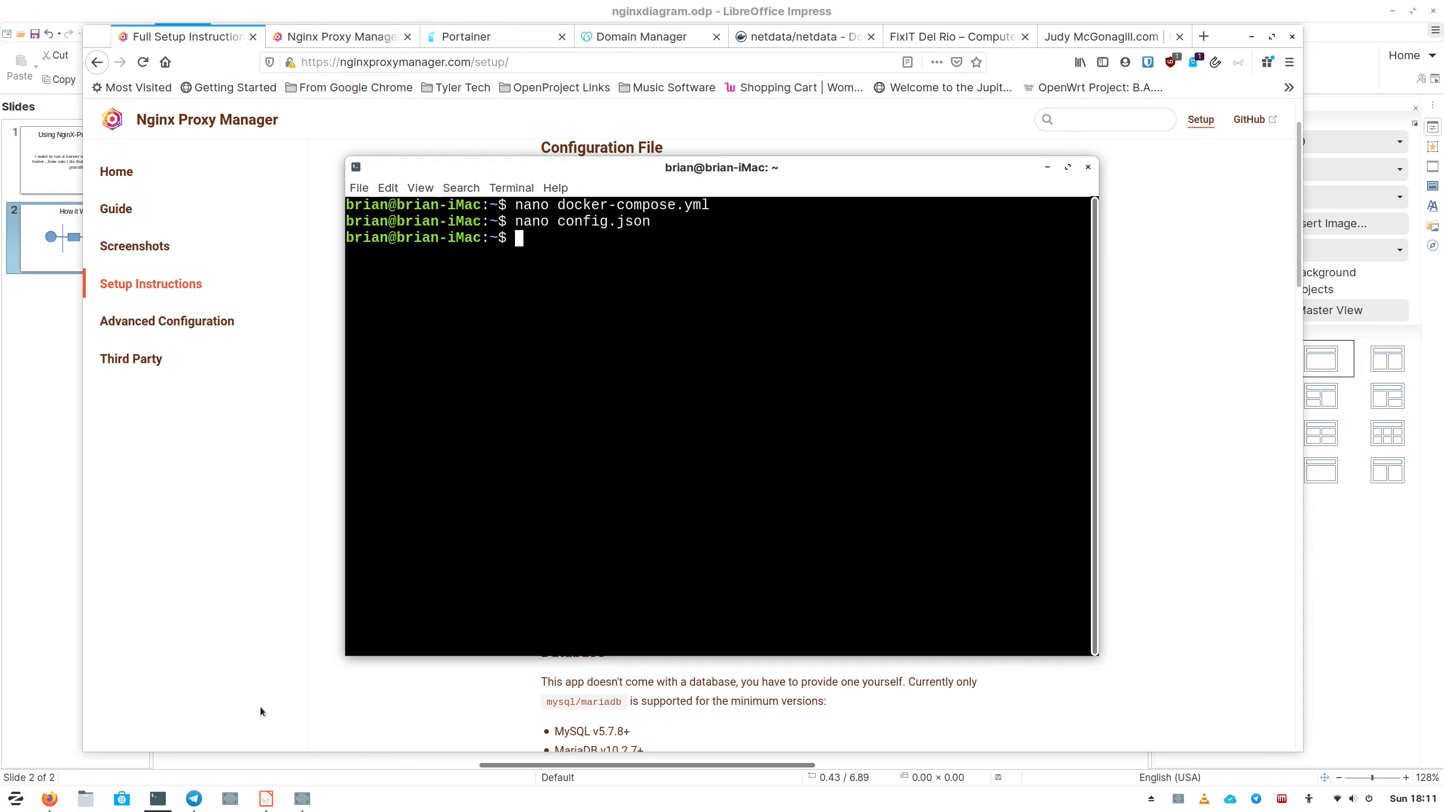
# Glance at the How it Works diagram in the Impress slide deck, then bring Firefox forward.
pyautogui.click(226, 508)
pyautogui.click(70, 408)
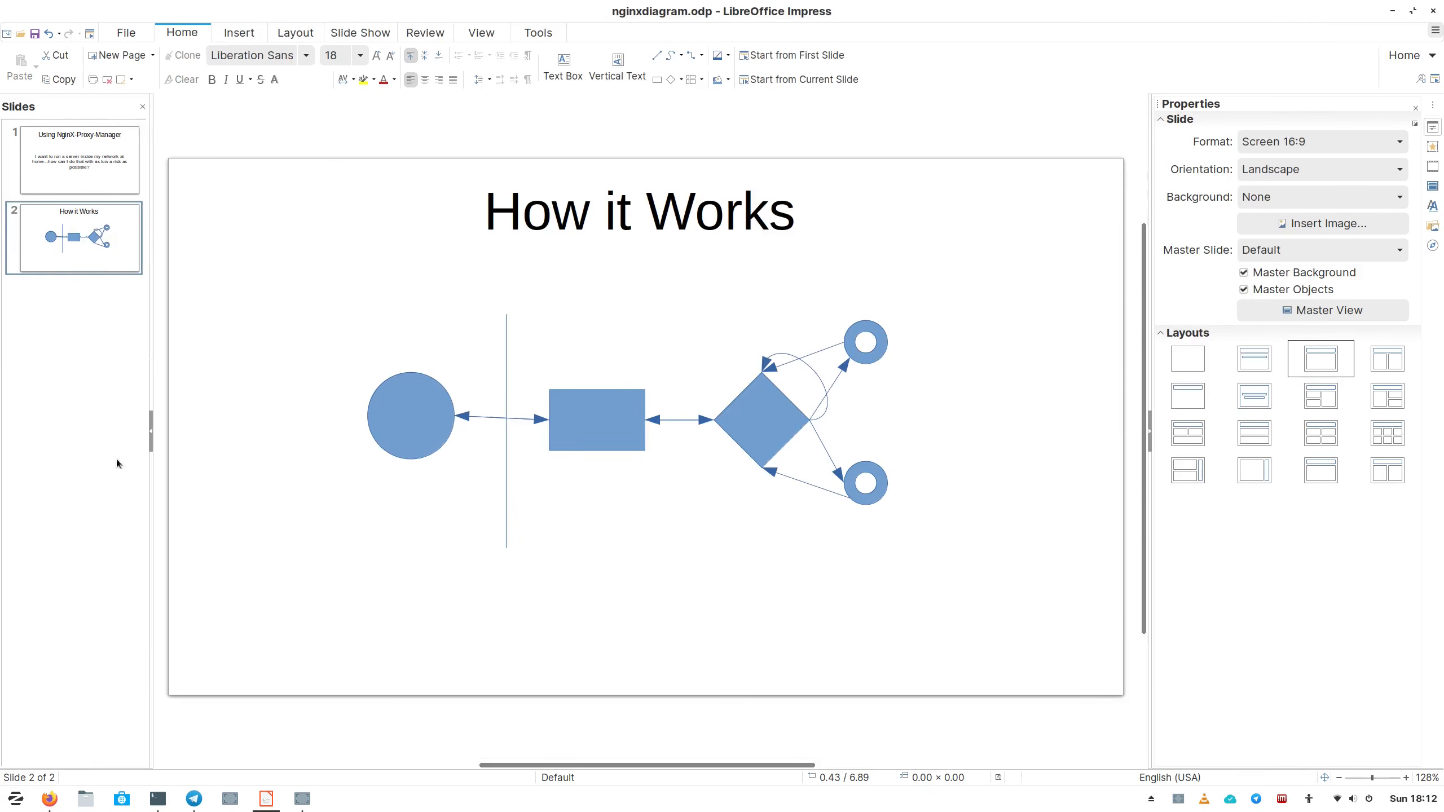
pyautogui.click(50, 799)
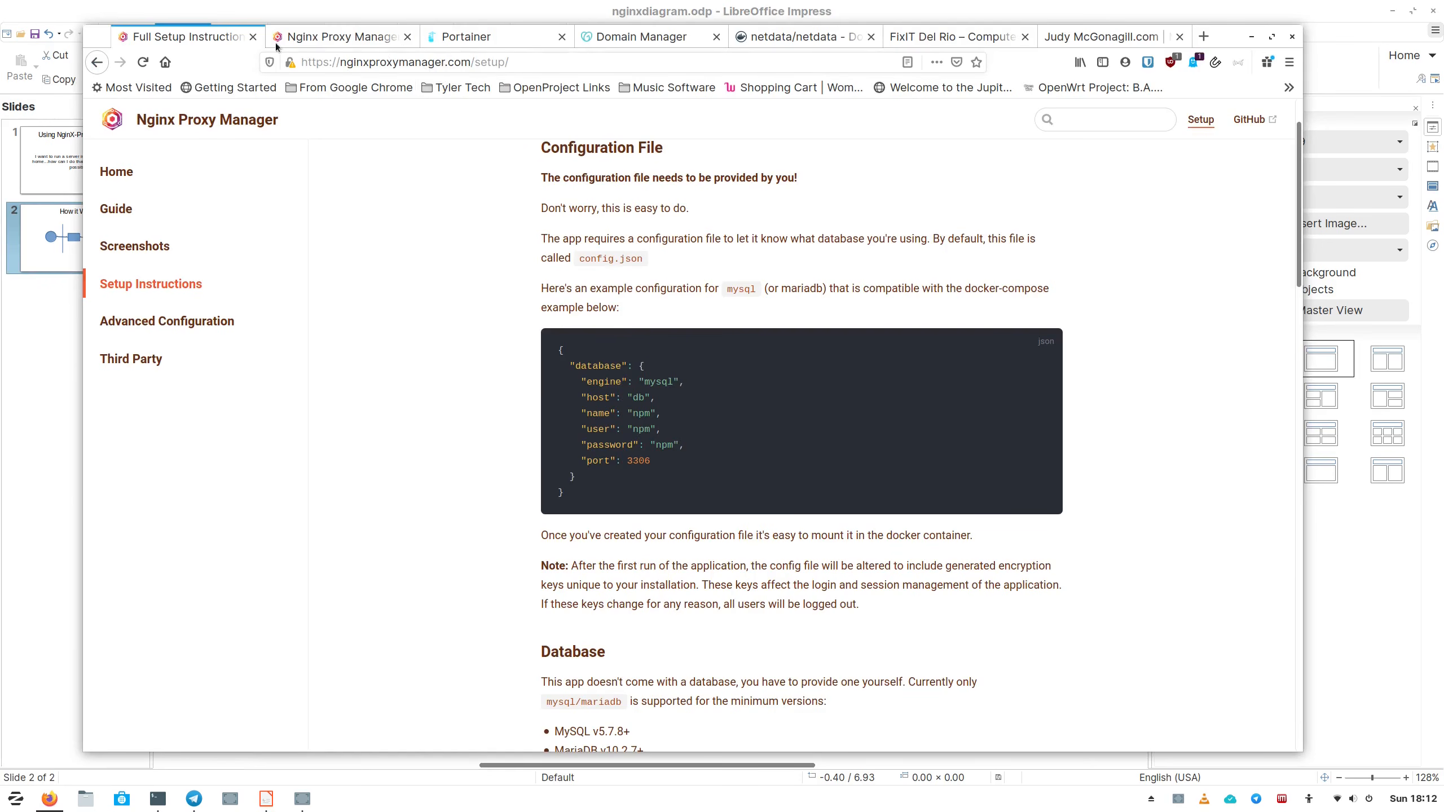
# Go to the Nginx Proxy Manager dashboard and open its list of 9 proxy hosts.
pyautogui.hotkey('ctrl', 'Tab')
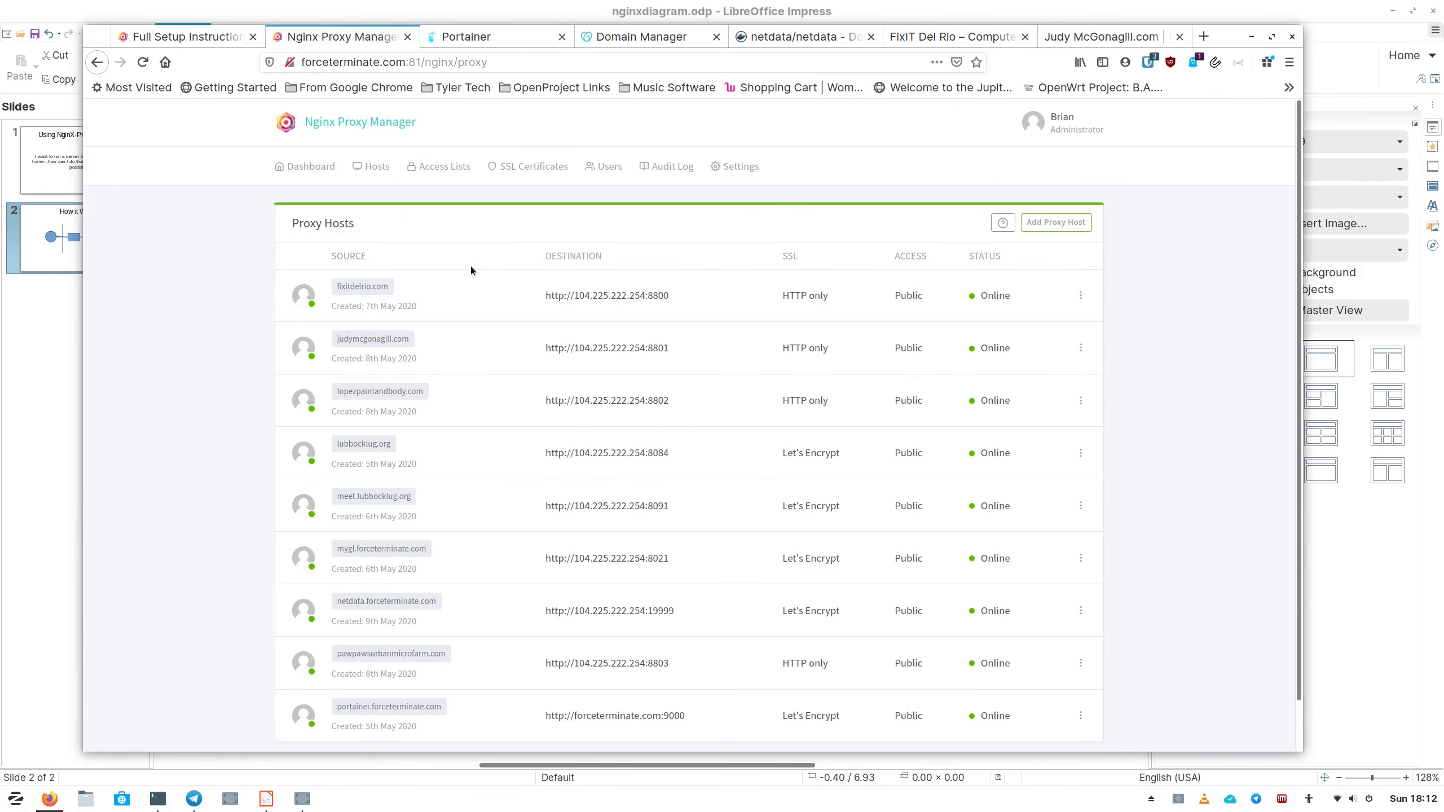
pyautogui.scroll(-2, 421, 398)
pyautogui.scroll(2, 432, 425)
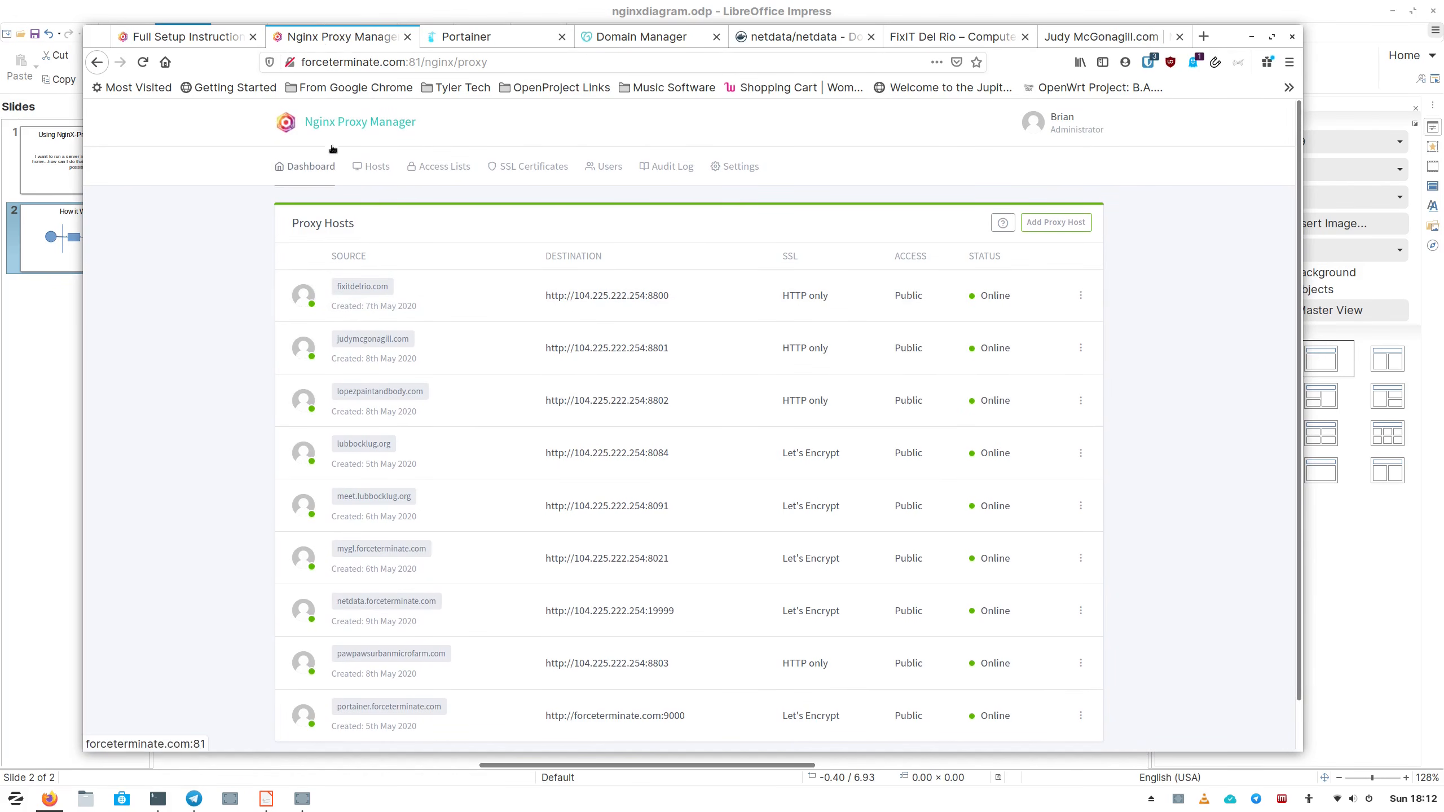
pyautogui.click(335, 122)
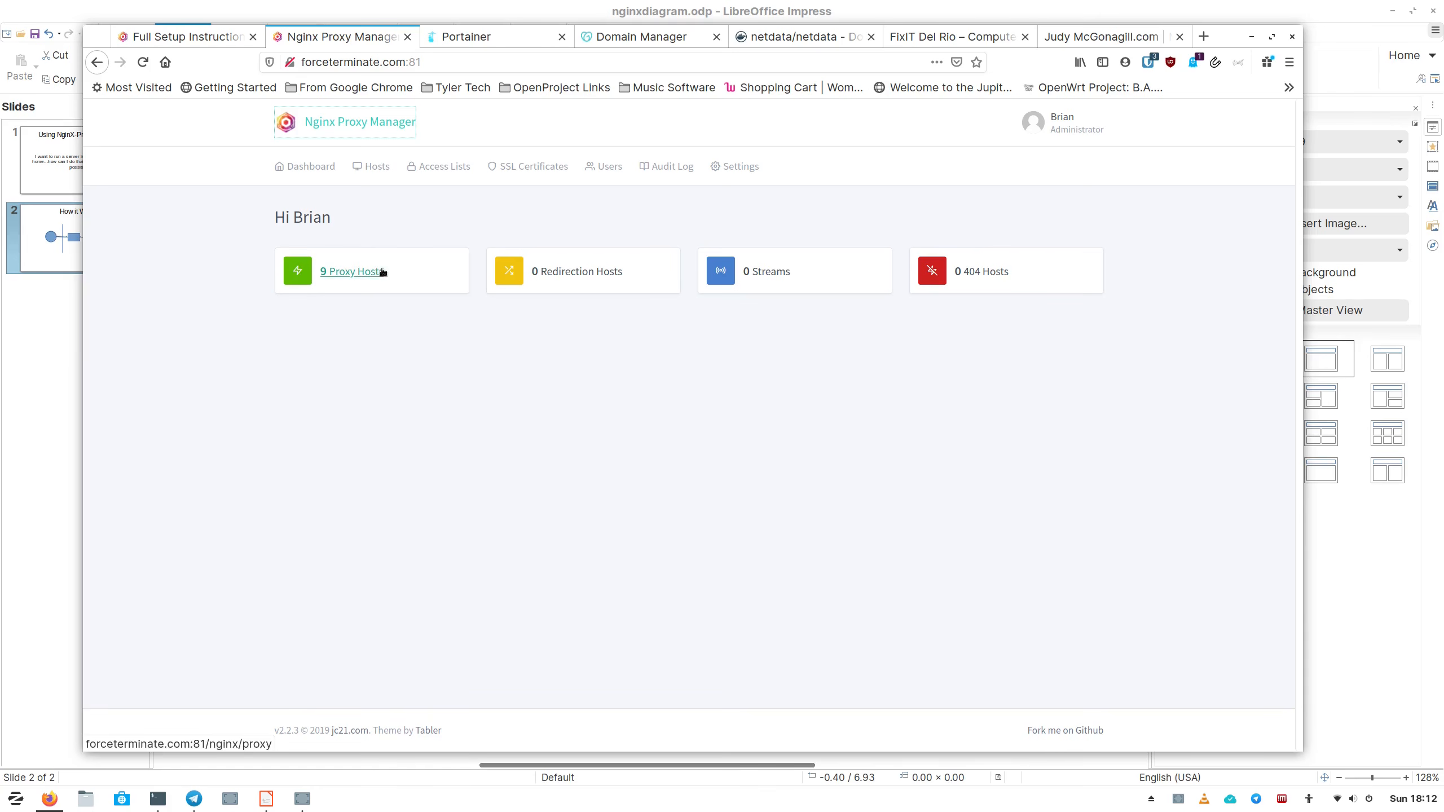
pyautogui.click(342, 275)
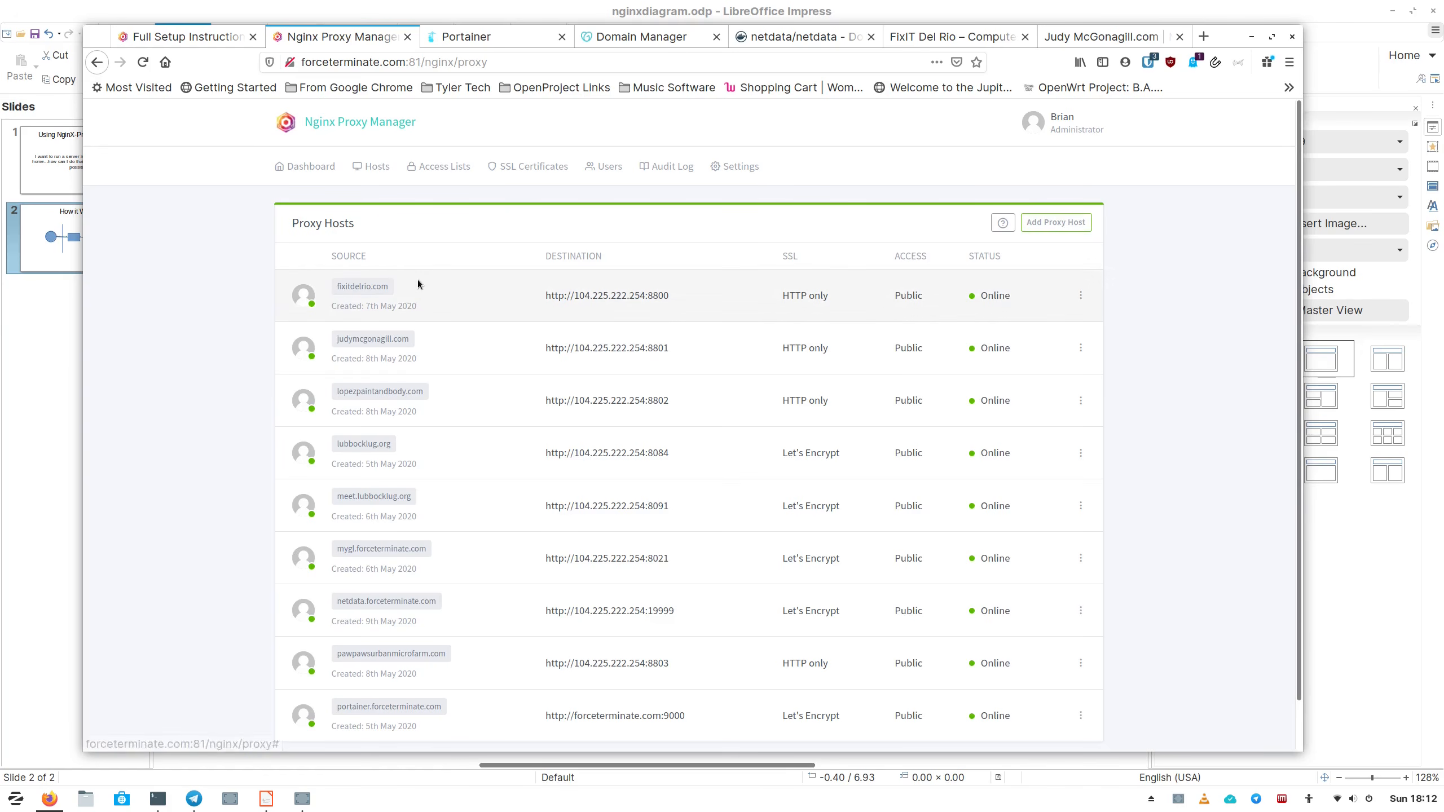
# Delete the netdata.forceterminate.com proxy host, leaving eight online proxy hosts.
pyautogui.scroll(-2, 468, 323)
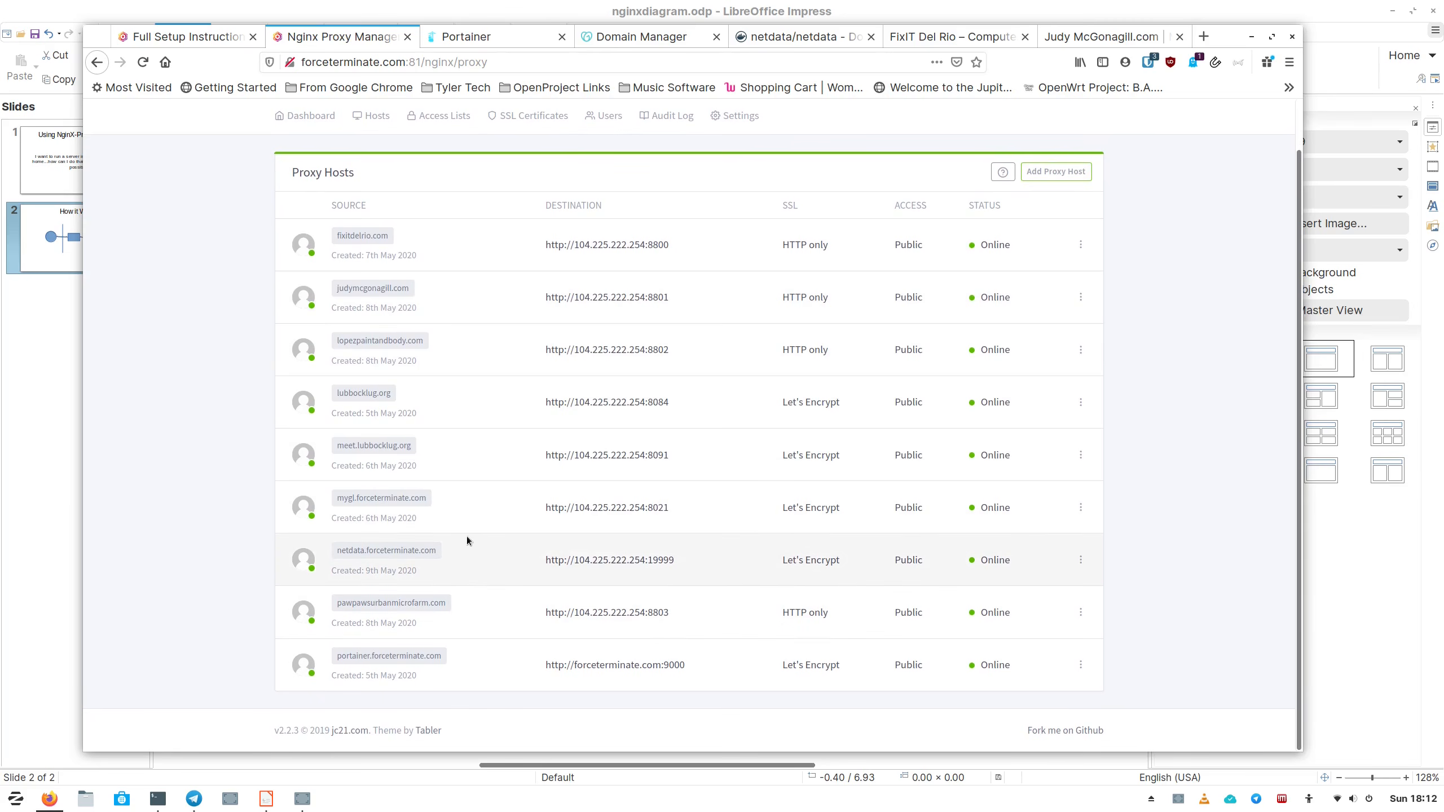
pyautogui.scroll(1, 473, 538)
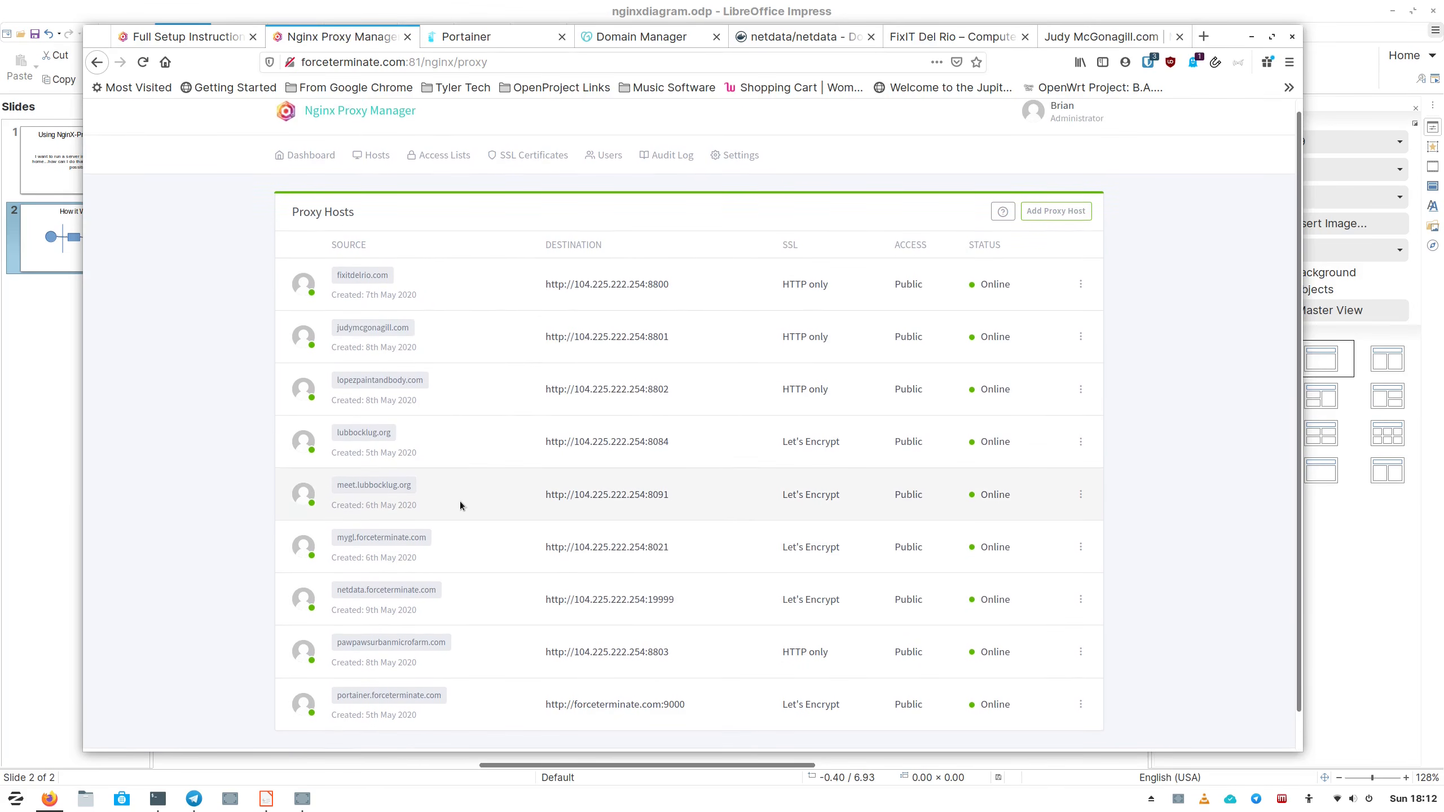
pyautogui.scroll(1, 460, 505)
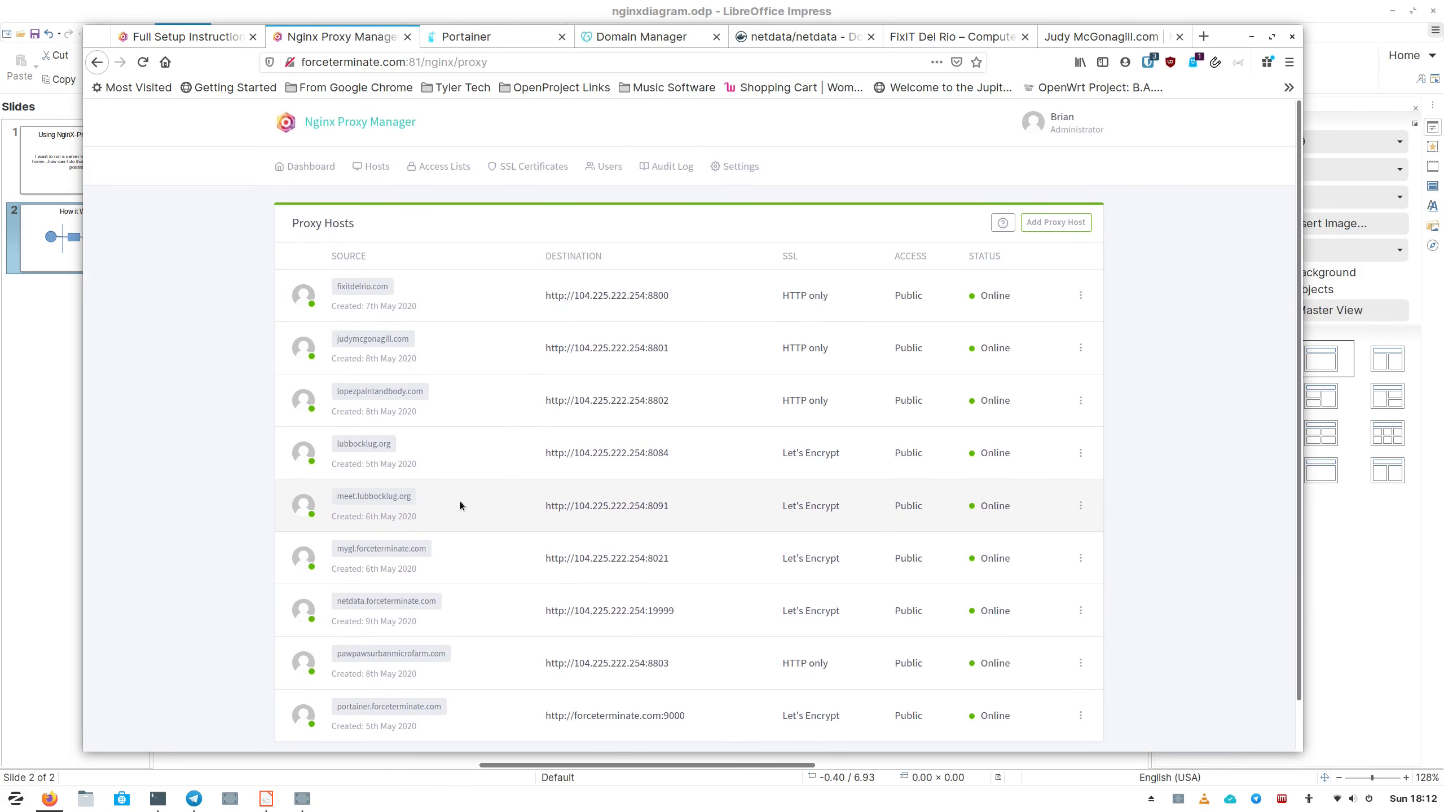
pyautogui.scroll(-1, 460, 504)
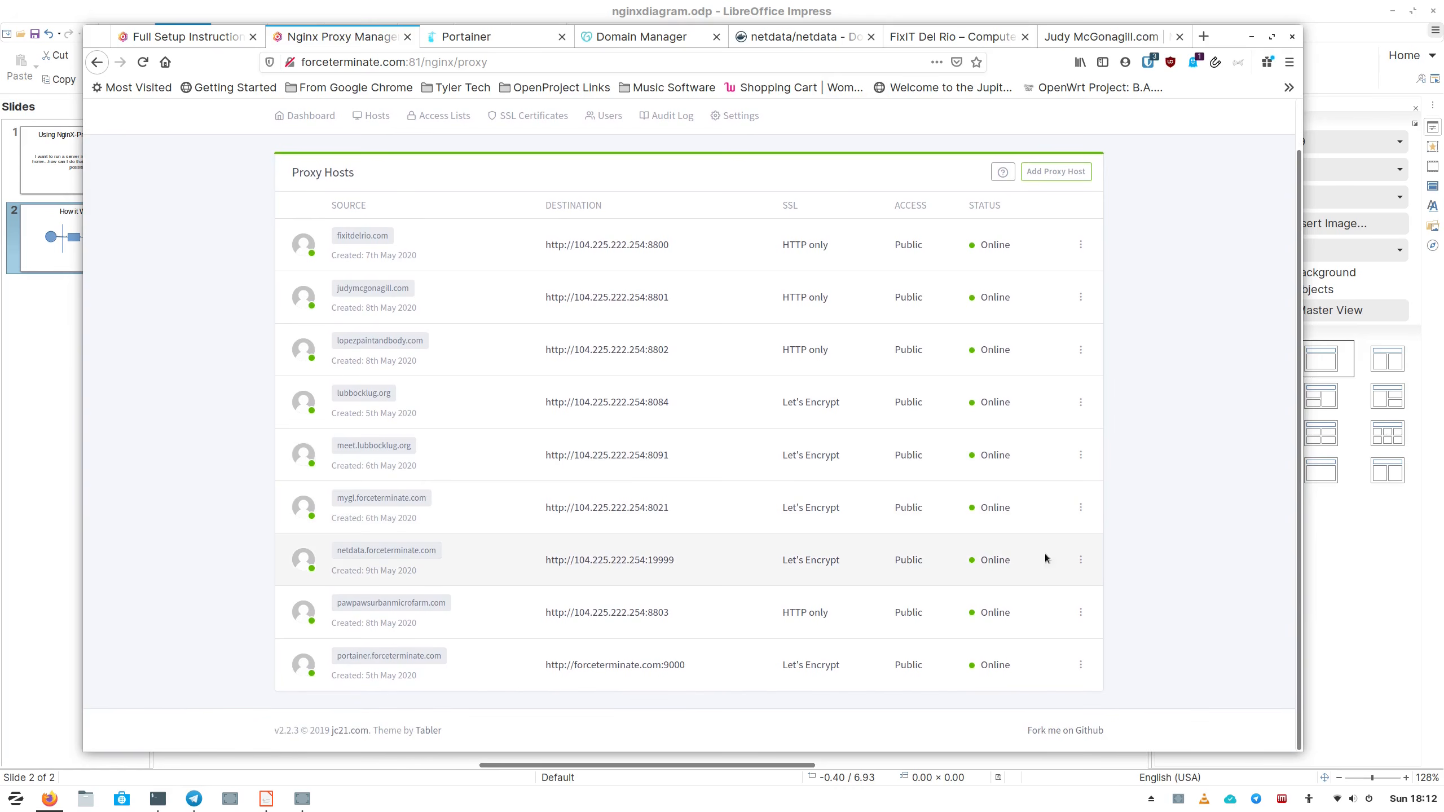
pyautogui.click(1079, 560)
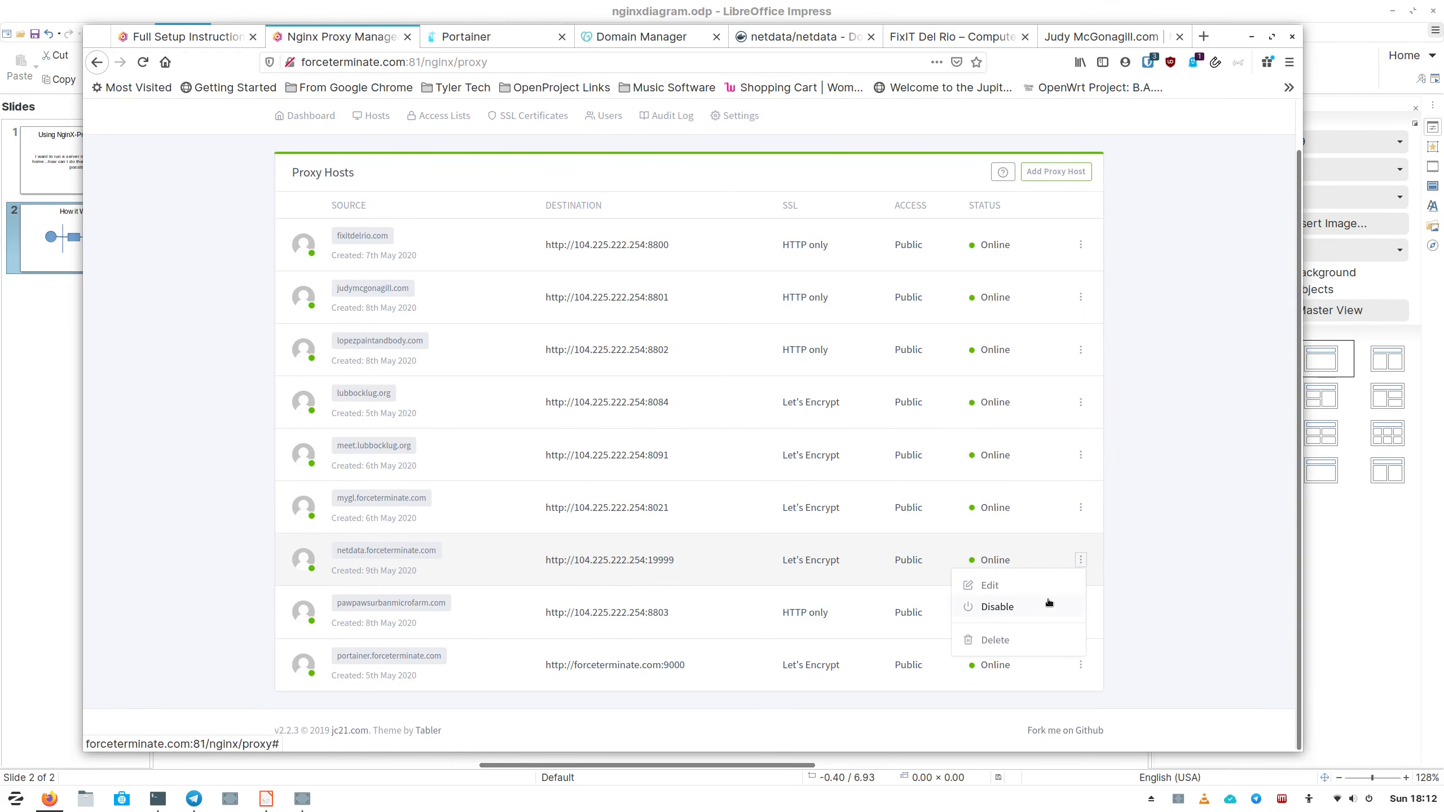
pyautogui.click(996, 640)
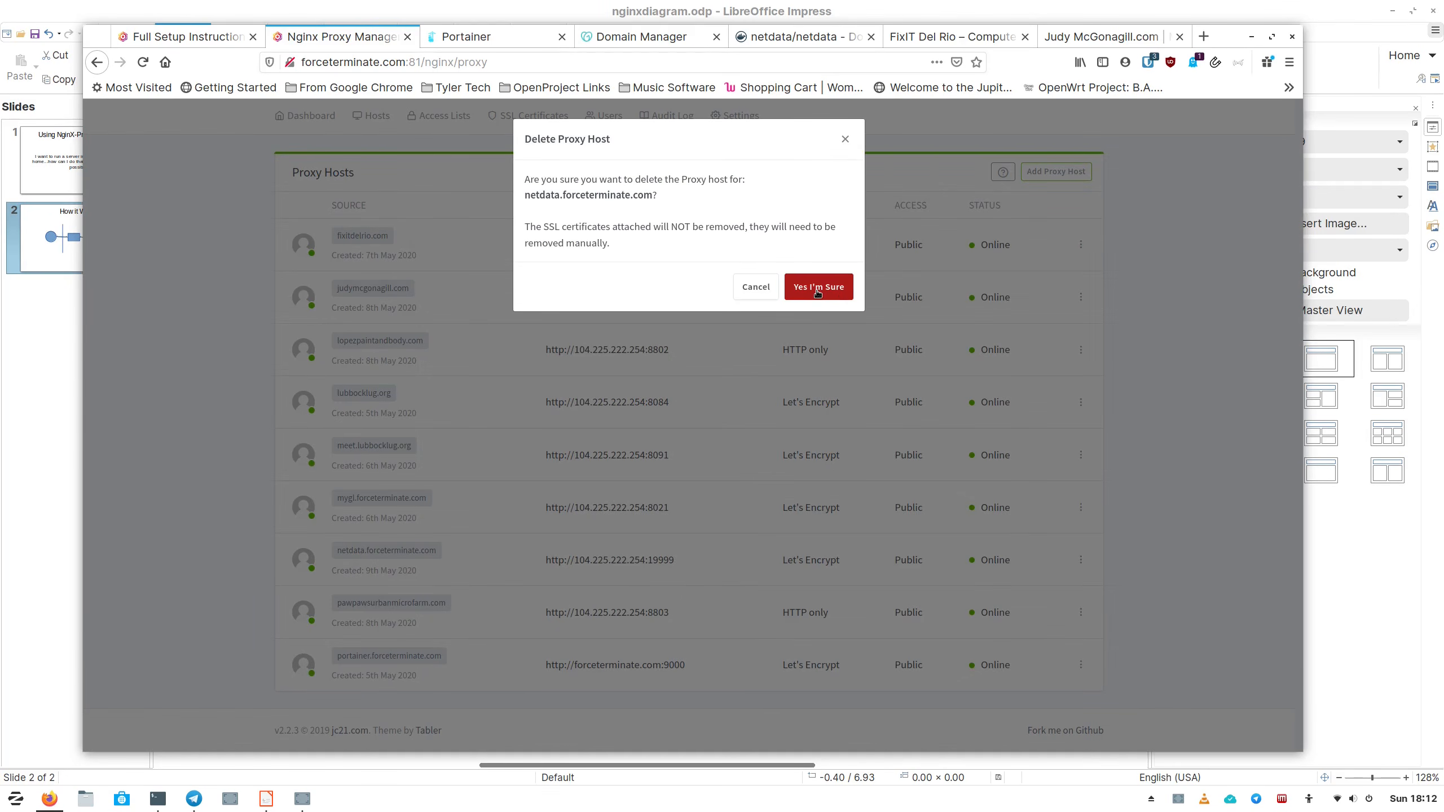
pyautogui.click(817, 292)
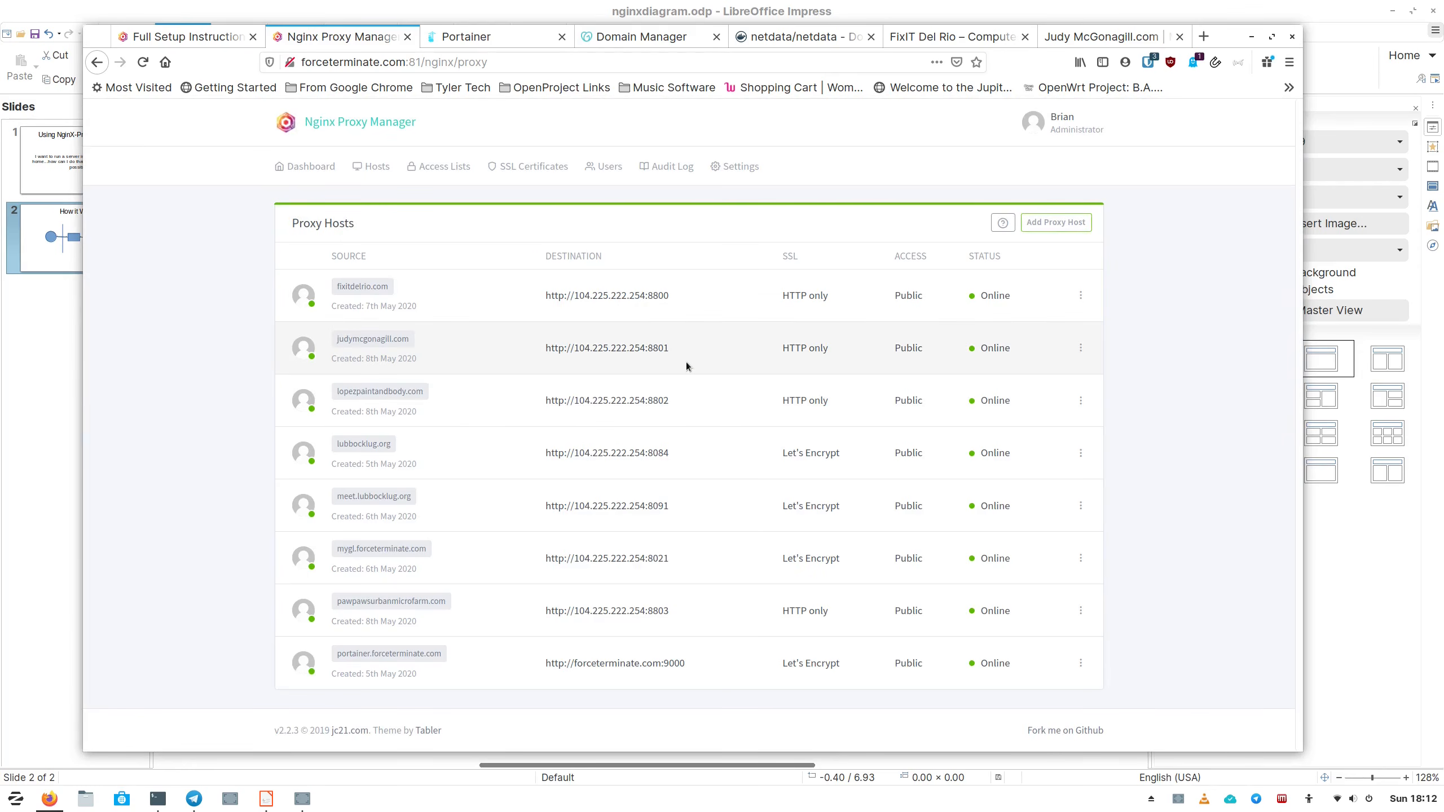
pyautogui.click(665, 62)
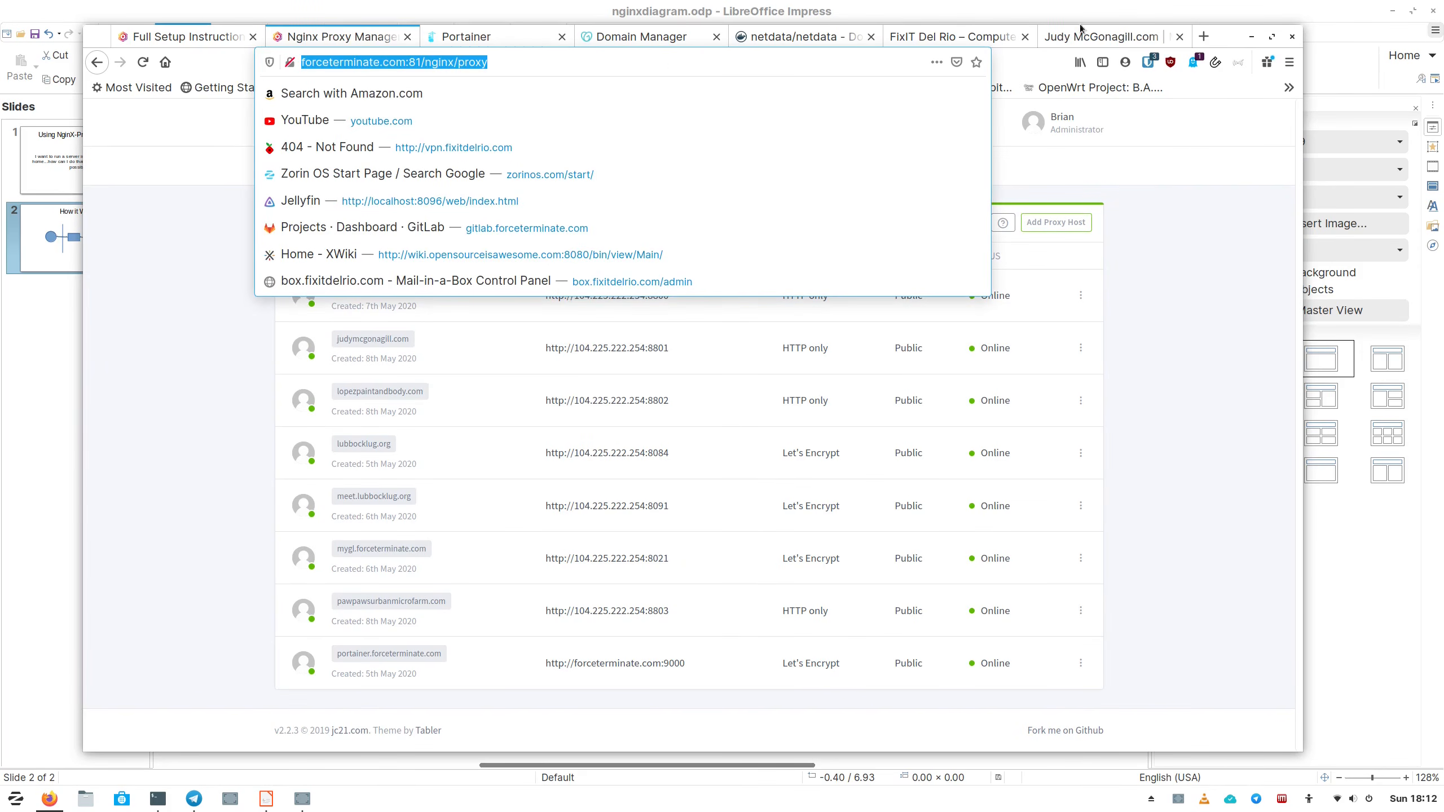
# Load netdata.forceterminate.com in another tab, which now shows a security-risk warning.
pyautogui.click(1146, 38)
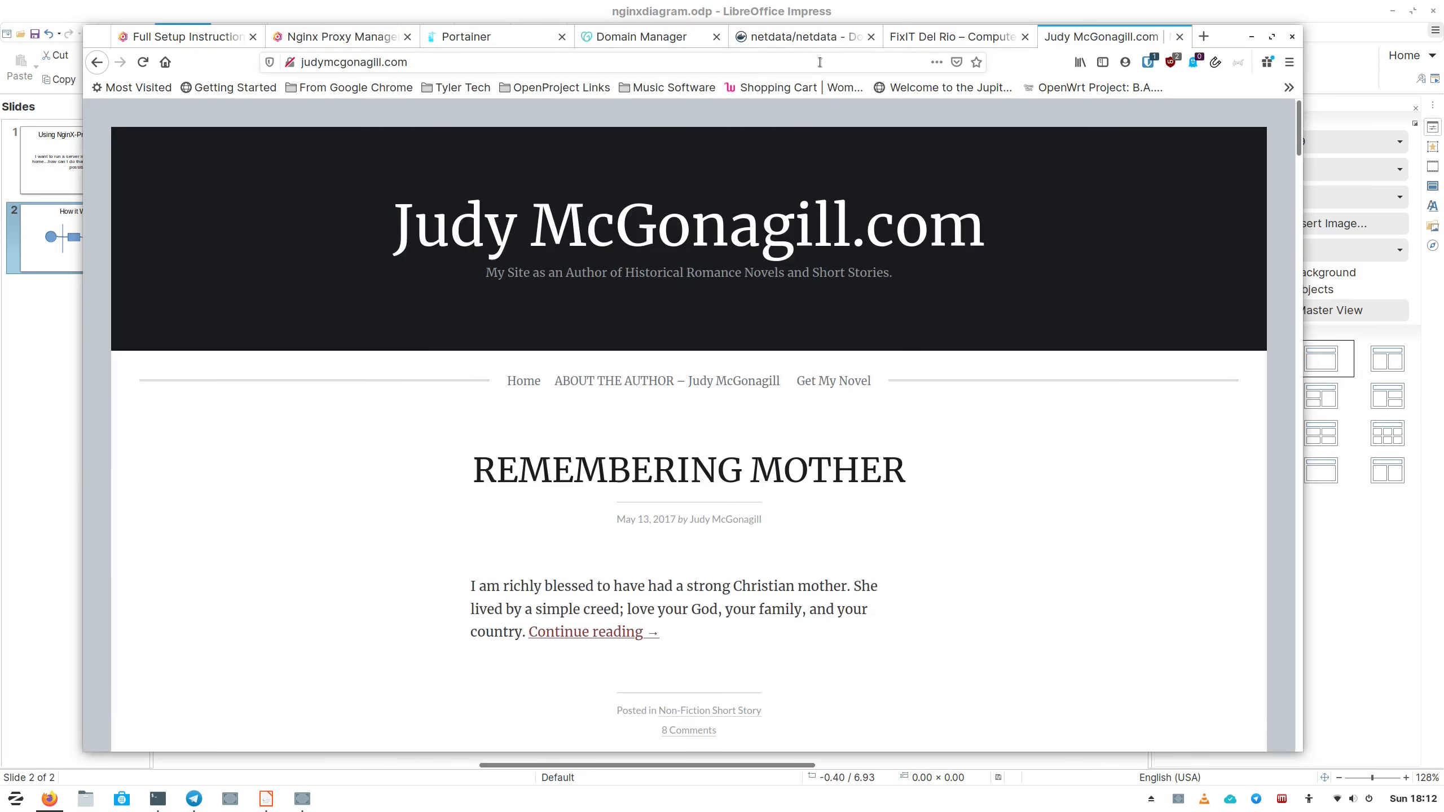
pyautogui.click(662, 69)
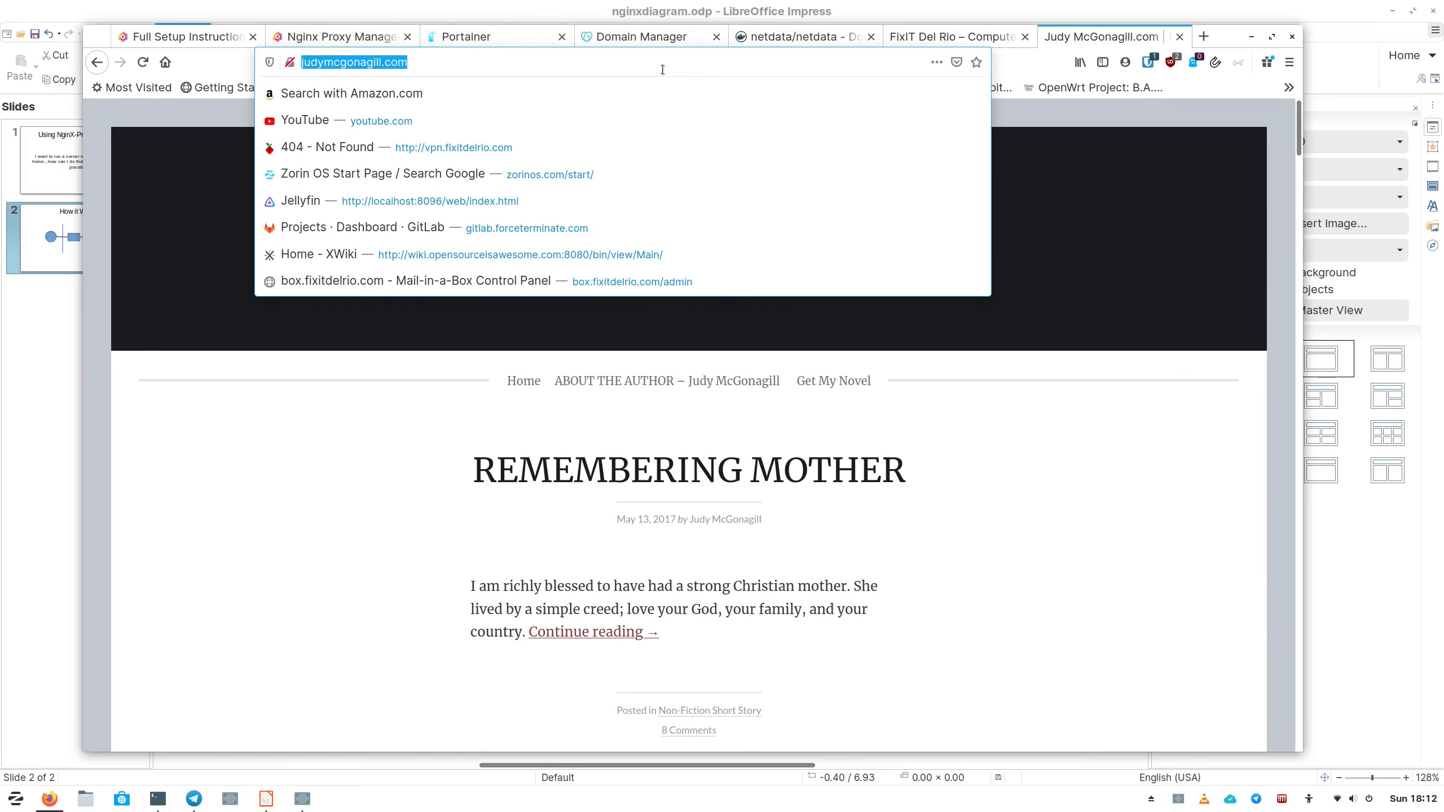
pyautogui.write('netdata.forc')
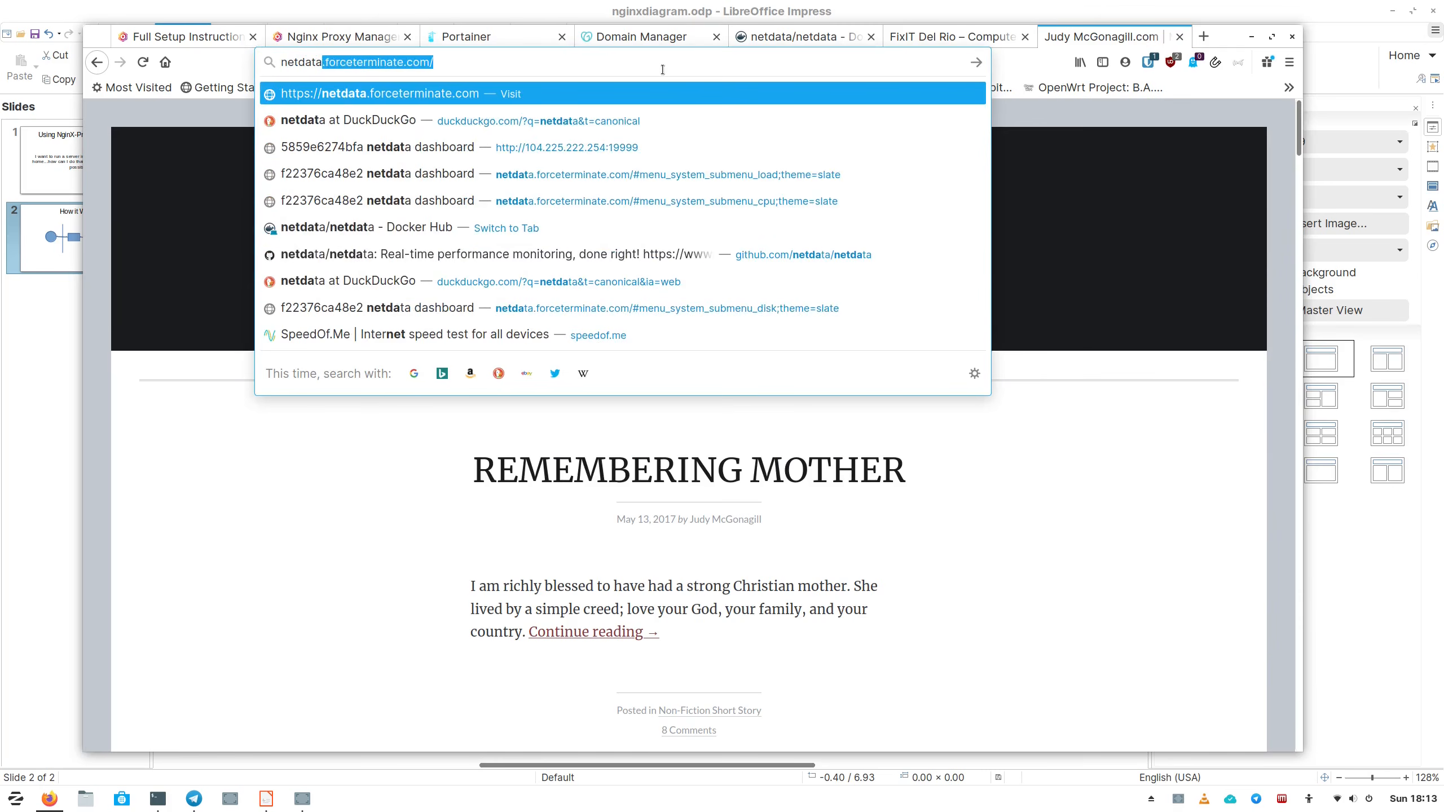
pyautogui.write('eterminate.com')
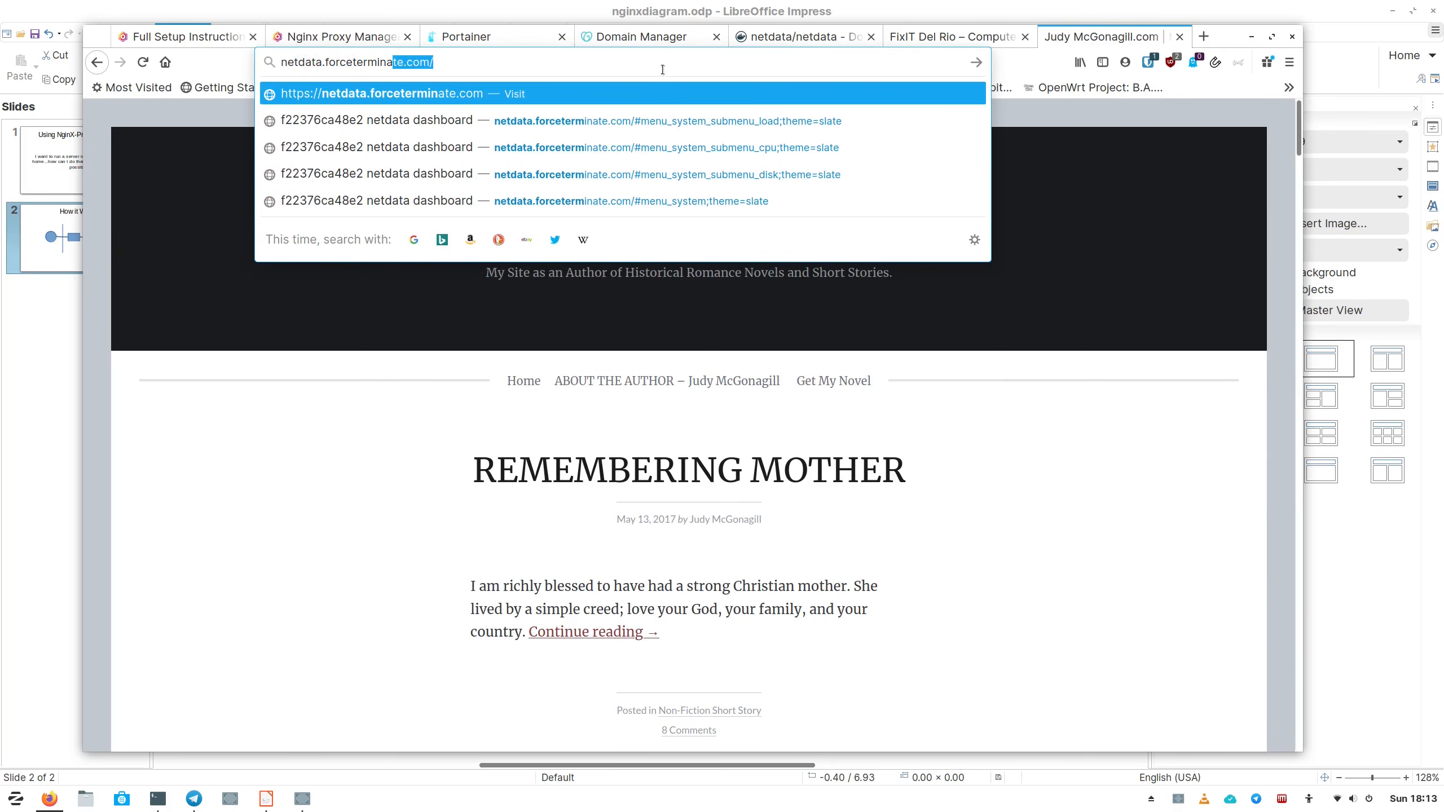
pyautogui.press('Return')
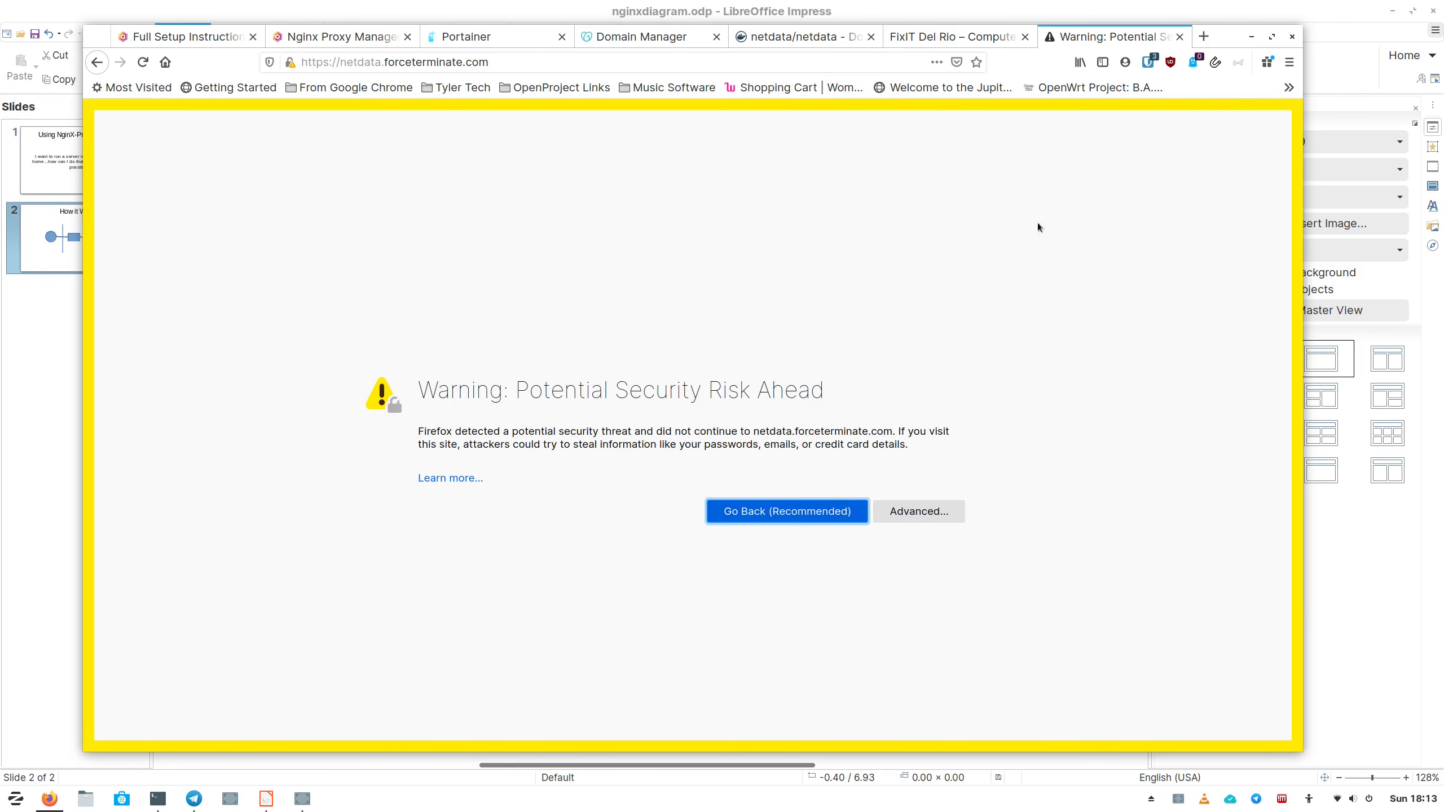
pyautogui.click(510, 63)
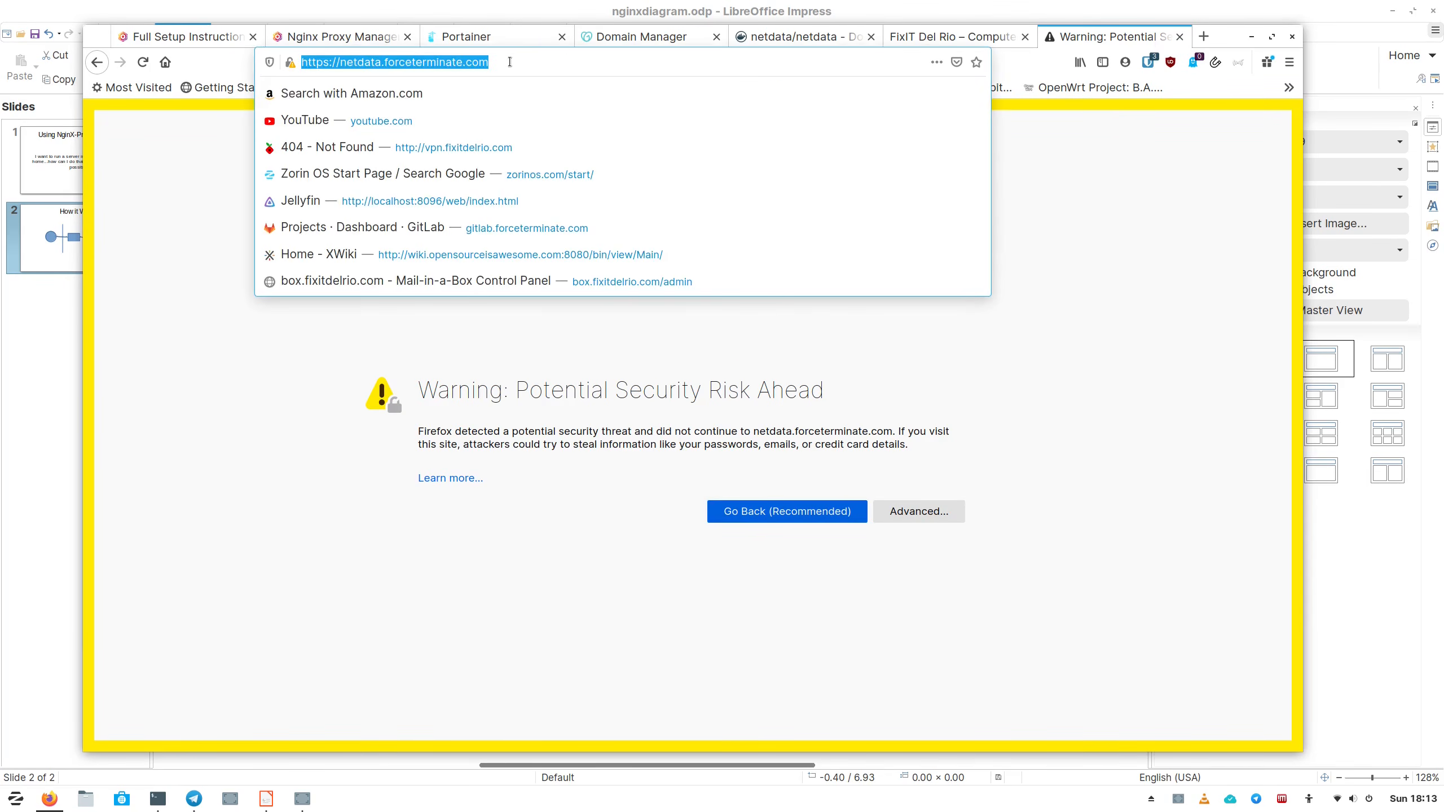
pyautogui.tripleClick(509, 62)
pyautogui.click(510, 62)
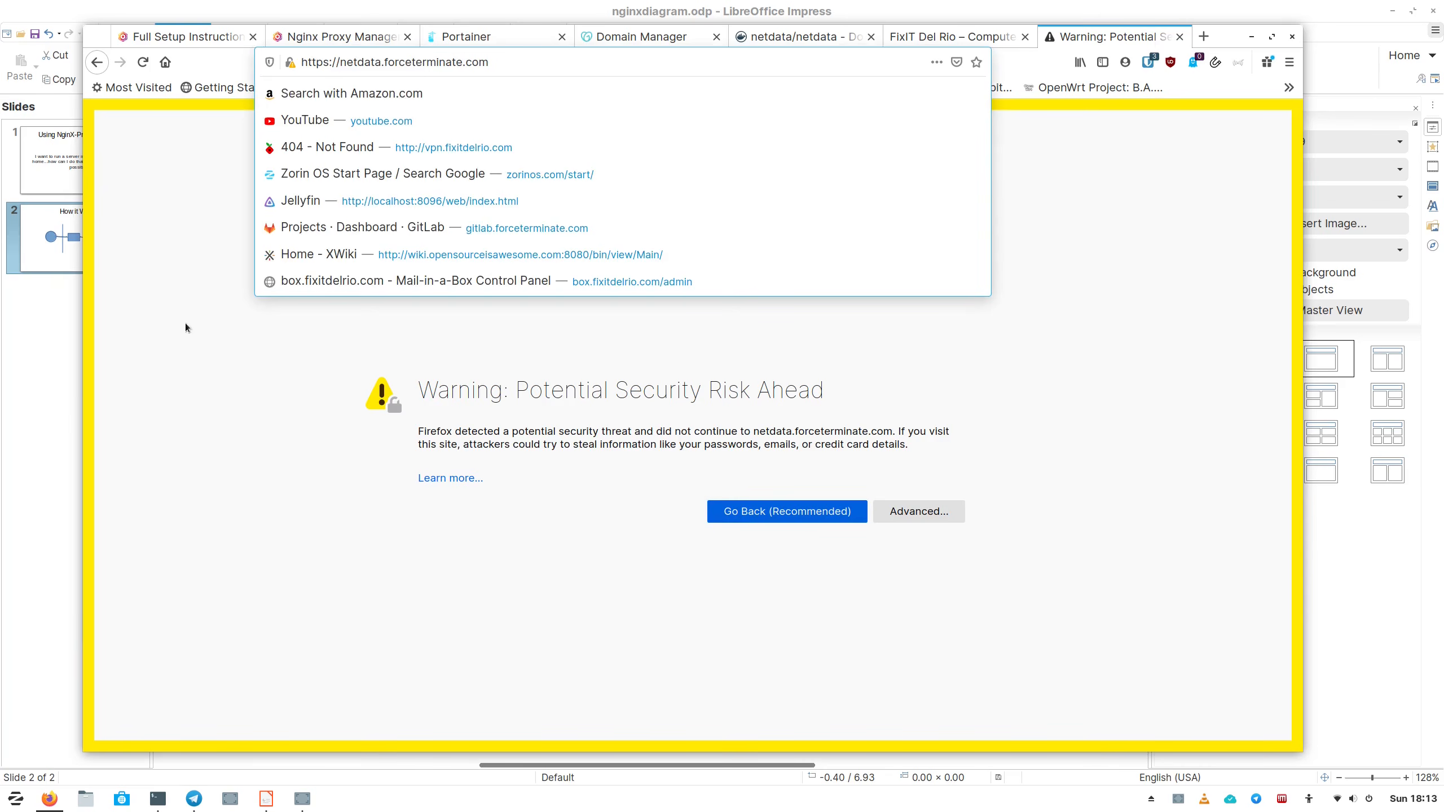
# Close the Impress slide deck and return to the Nginx Proxy Manager host list.
pyautogui.click(57, 394)
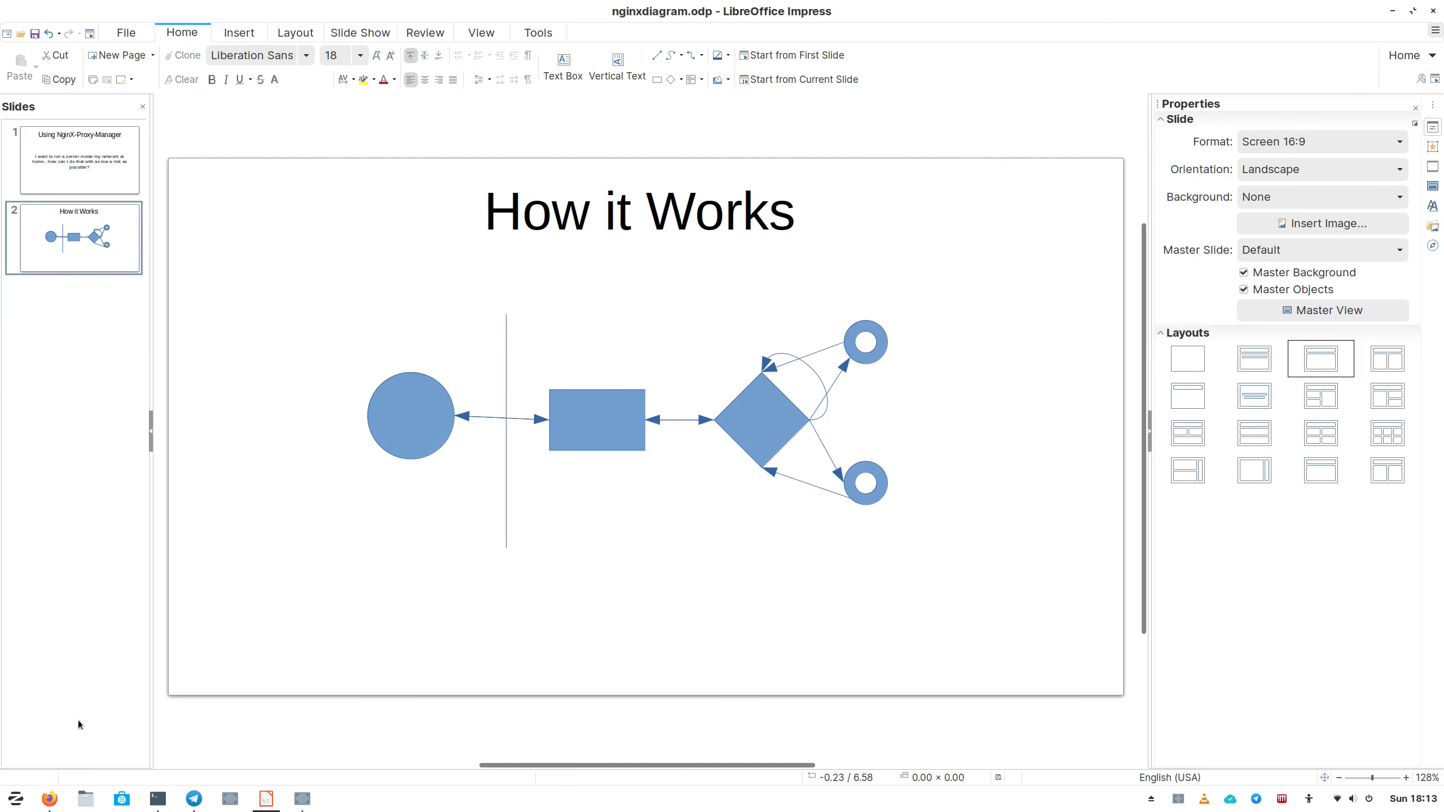
pyautogui.click(1437, 10)
pyautogui.click(387, 37)
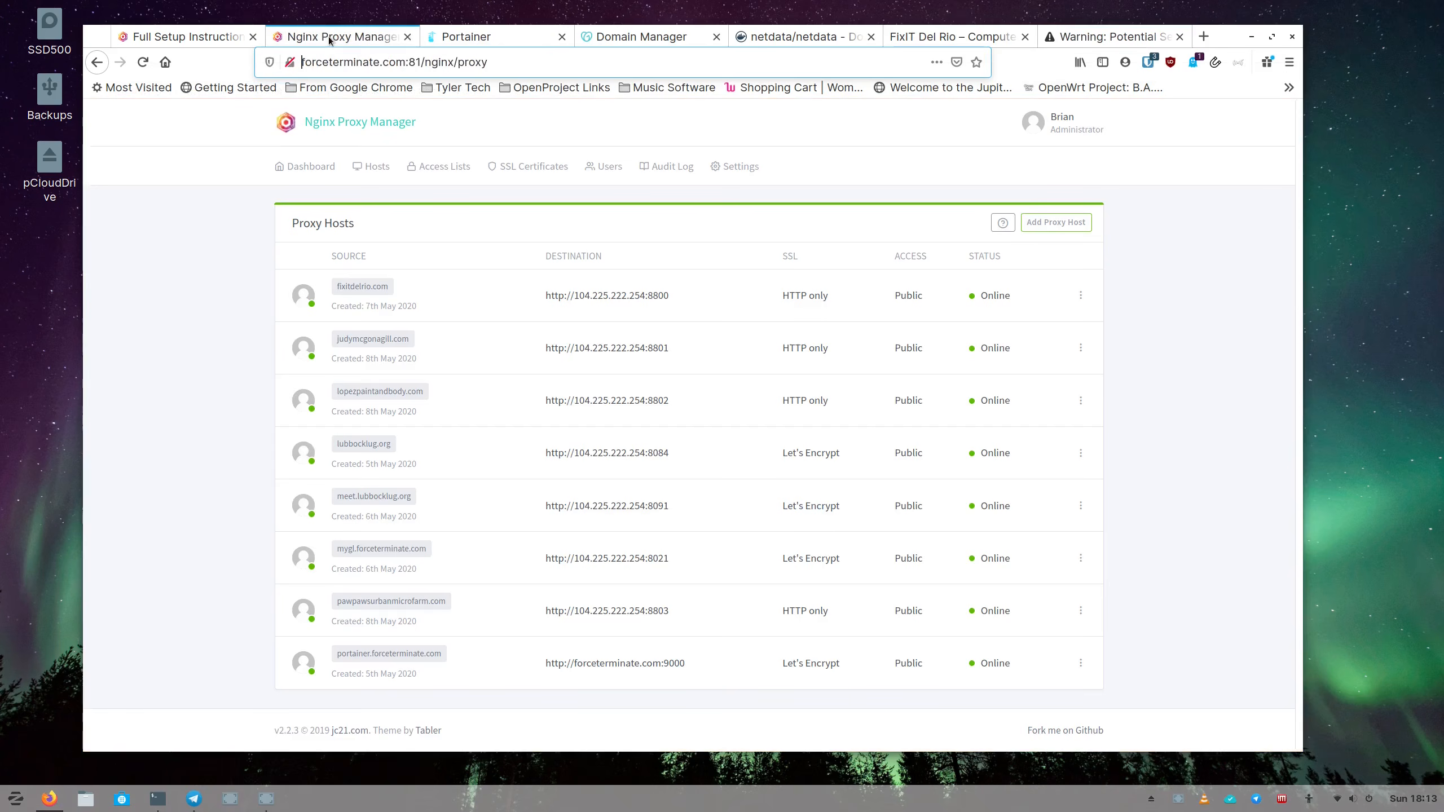
# In Portainer, open the local Docker endpoint's container list.
pyautogui.click(438, 42)
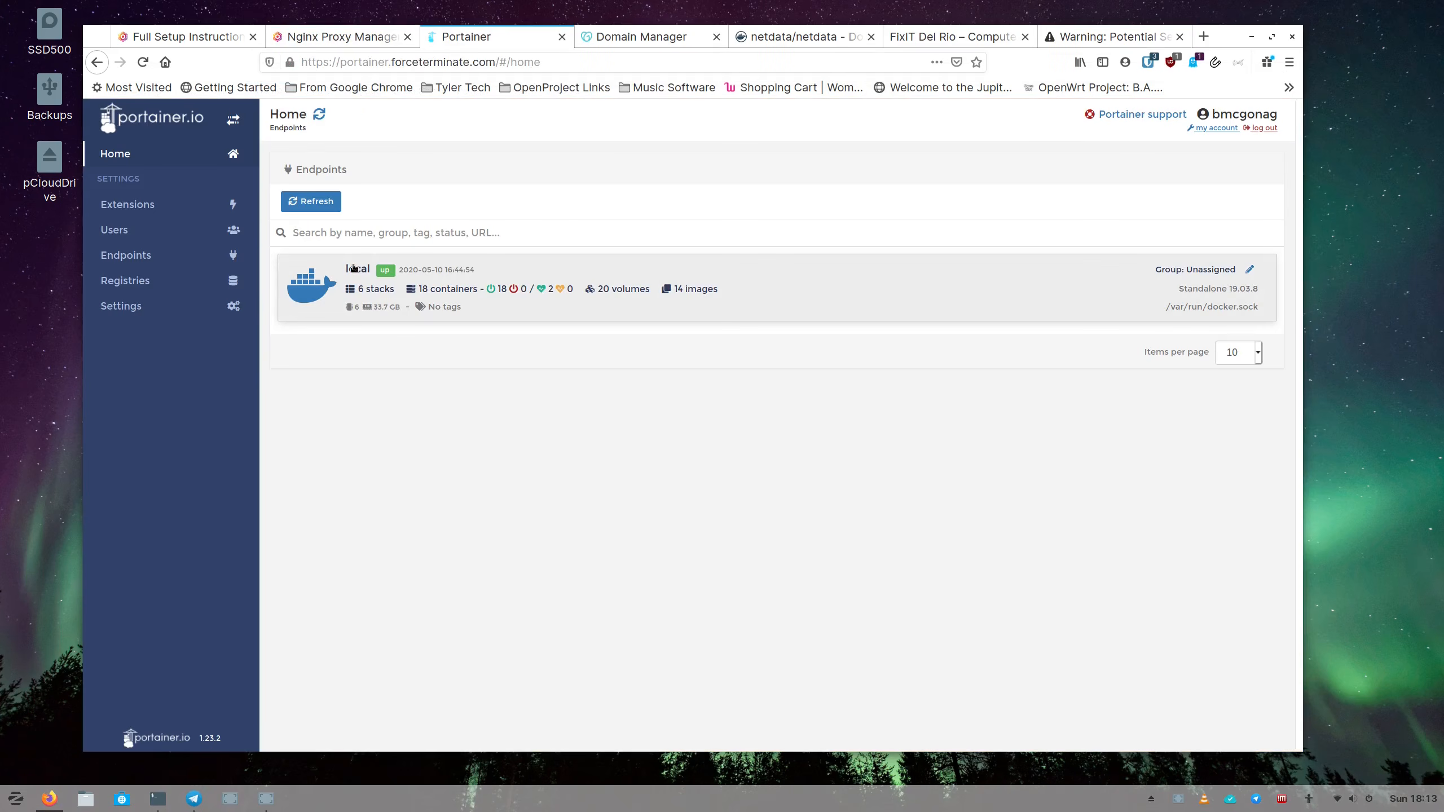
pyautogui.click(353, 268)
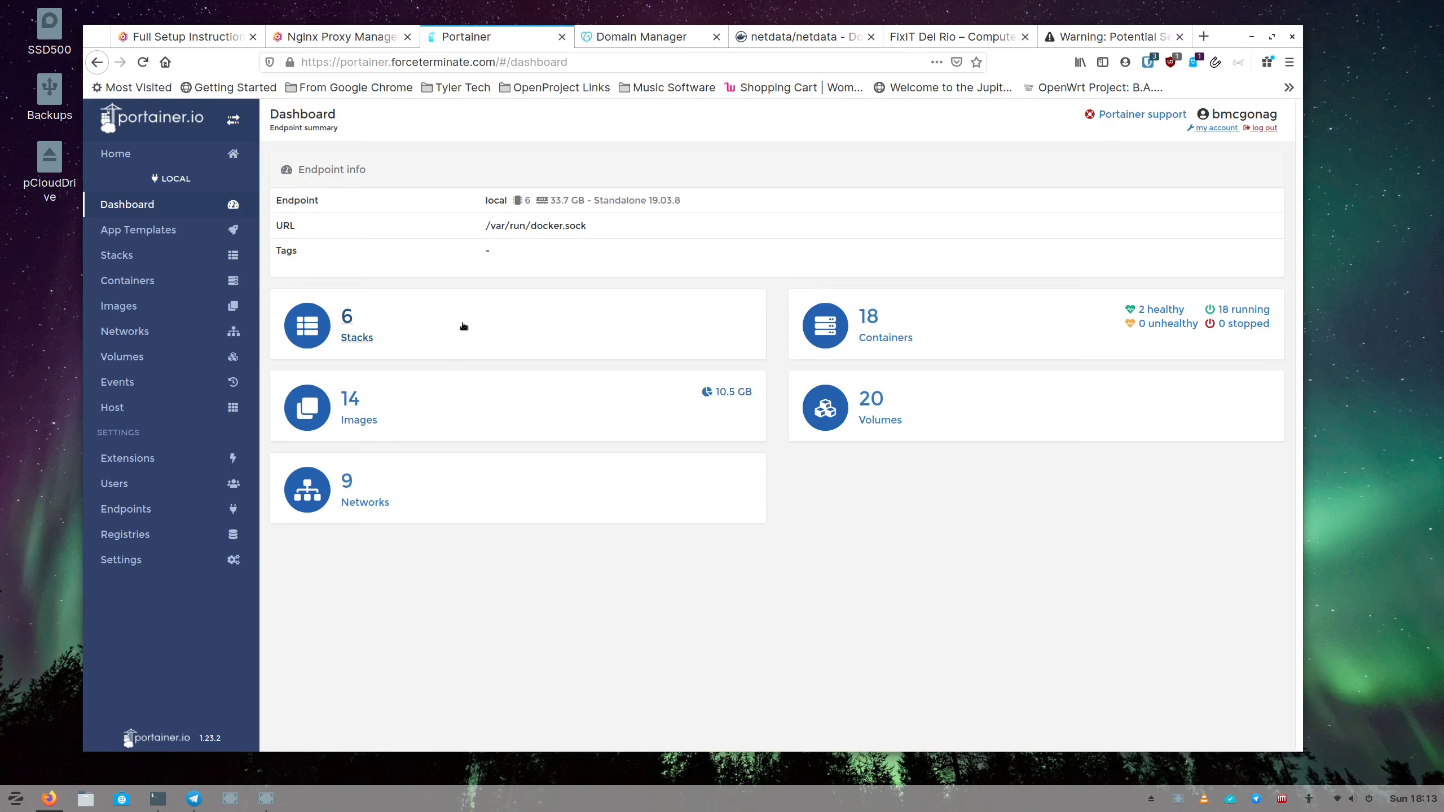
pyautogui.click(883, 325)
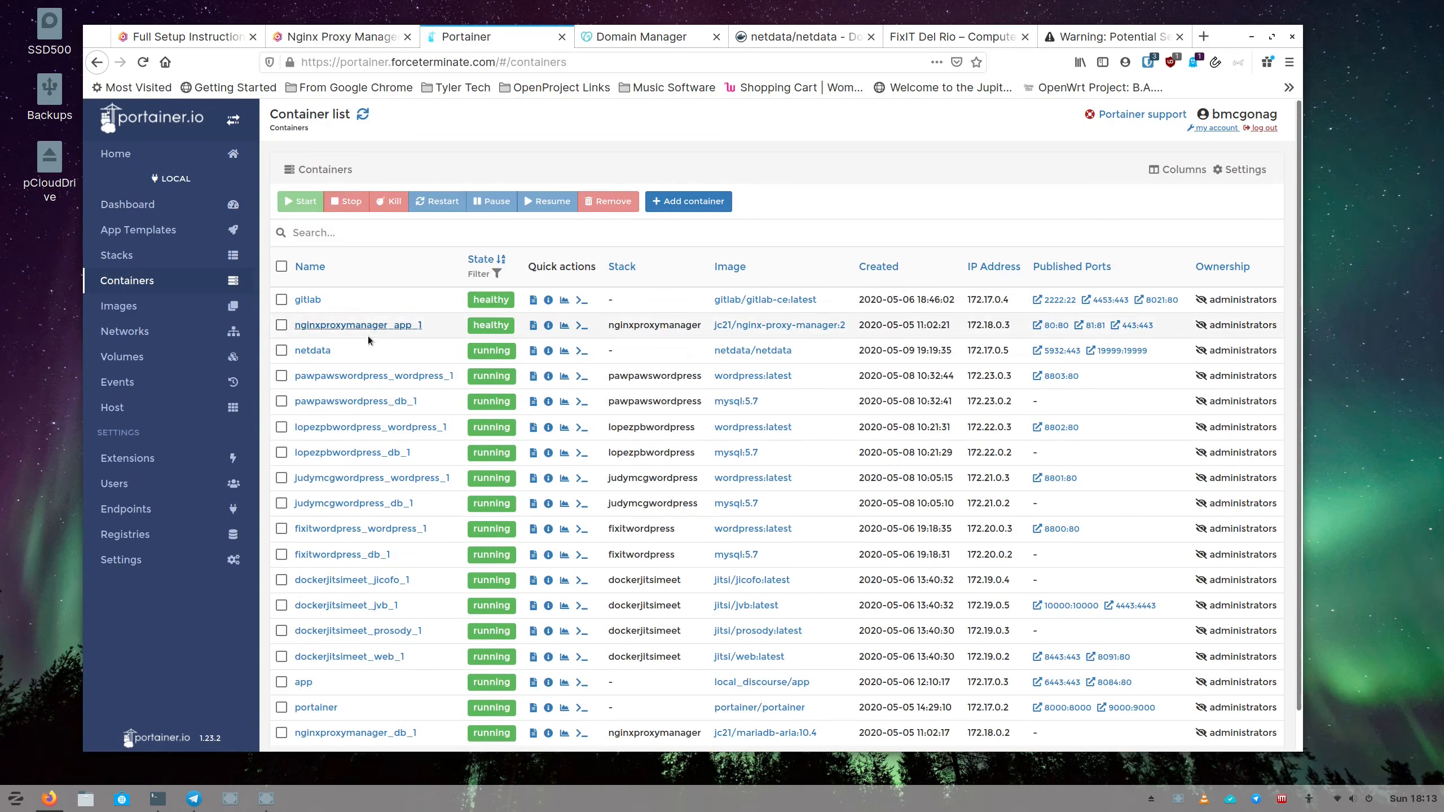
pyautogui.scroll(-1, 368, 340)
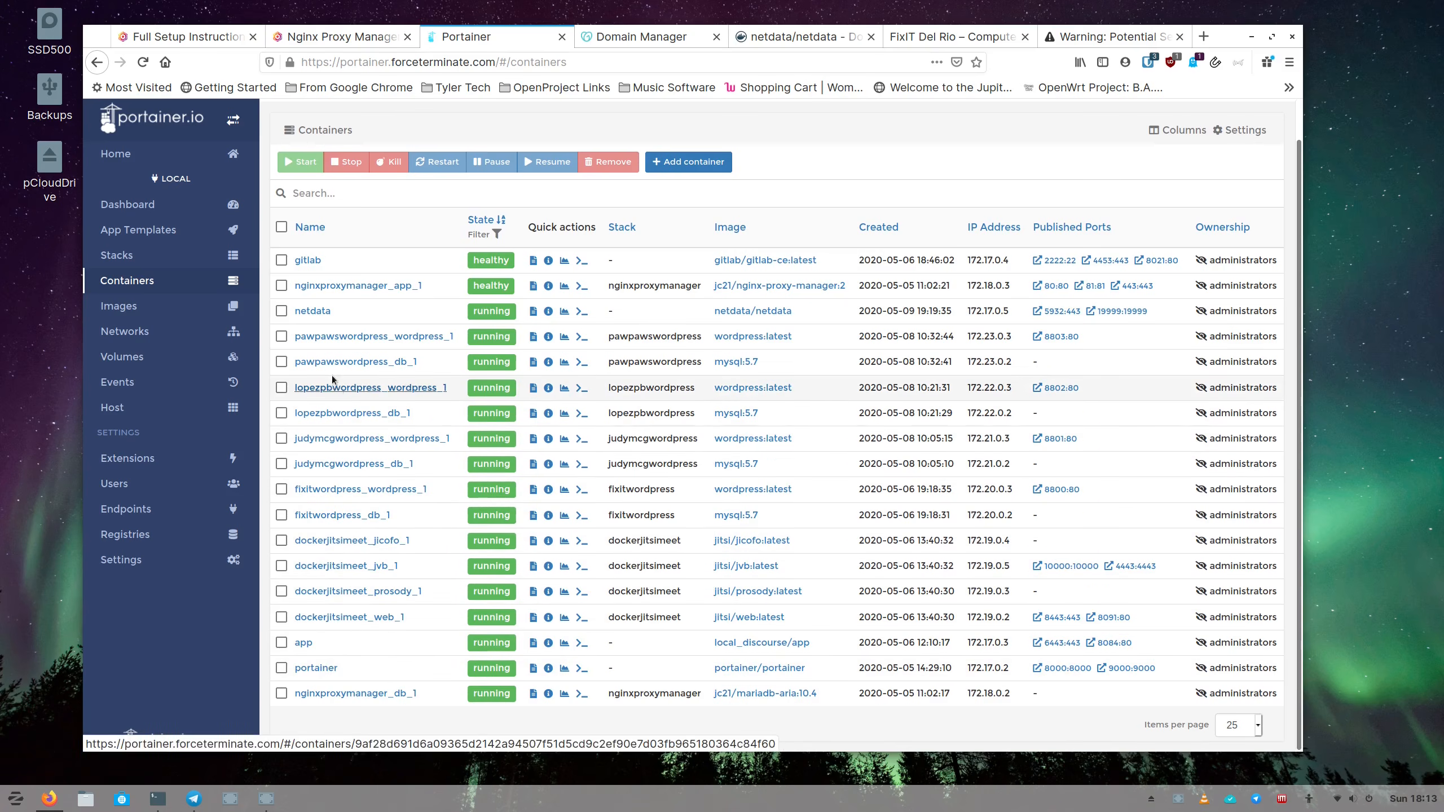
# Remove the netdata container with its non-persistent volumes, leaving 17 containers.
pyautogui.click(282, 311)
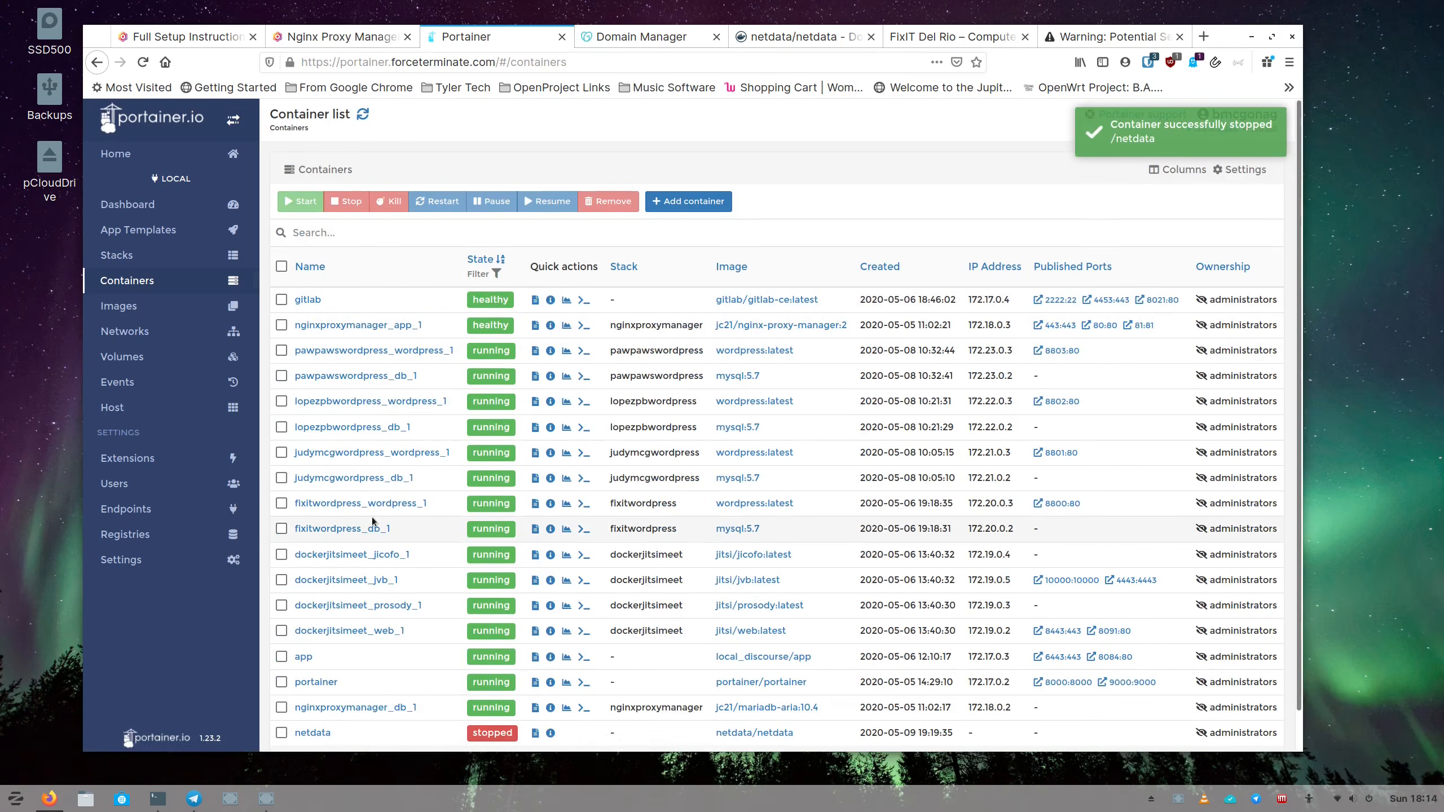
pyautogui.scroll(-2, 342, 568)
pyautogui.click(309, 693)
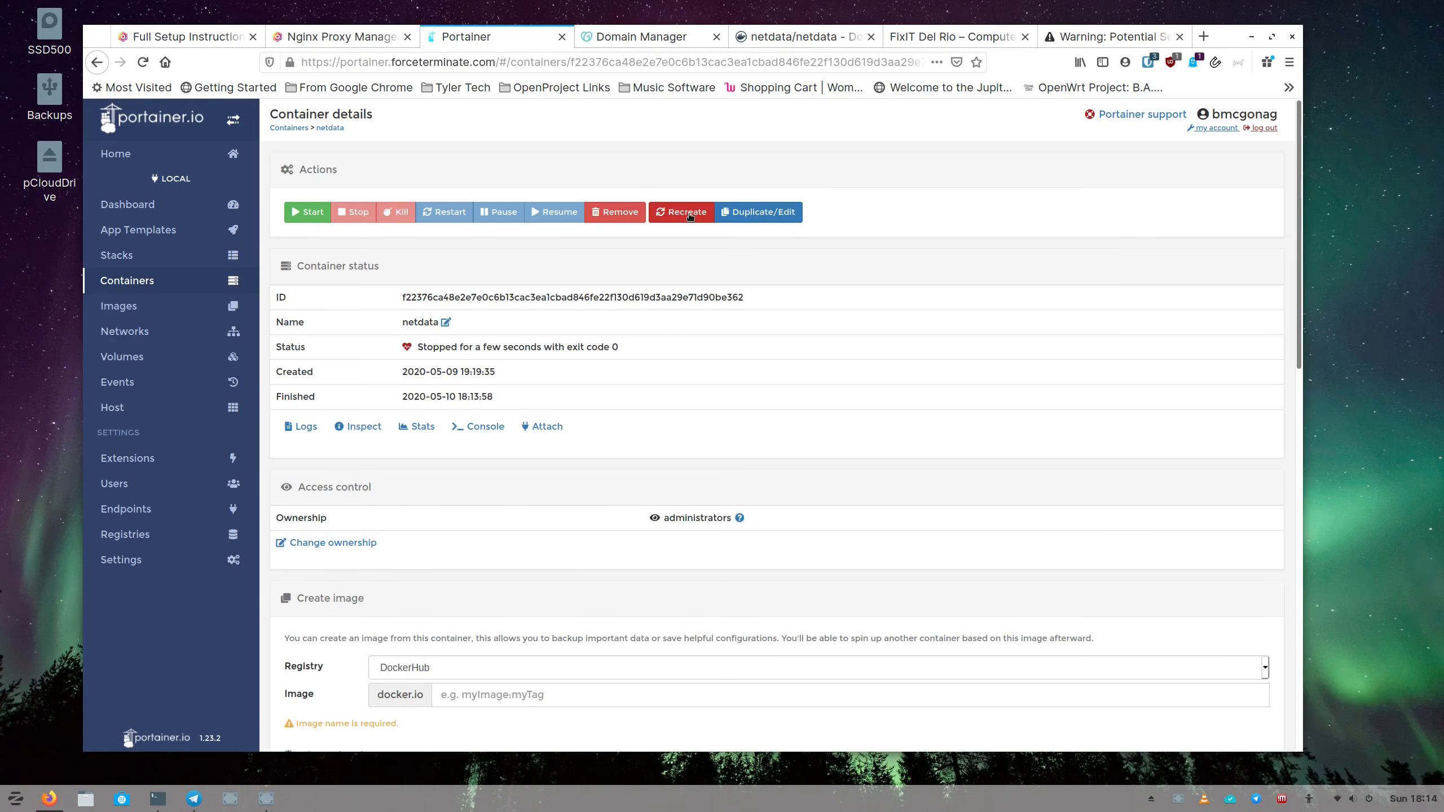
pyautogui.click(617, 212)
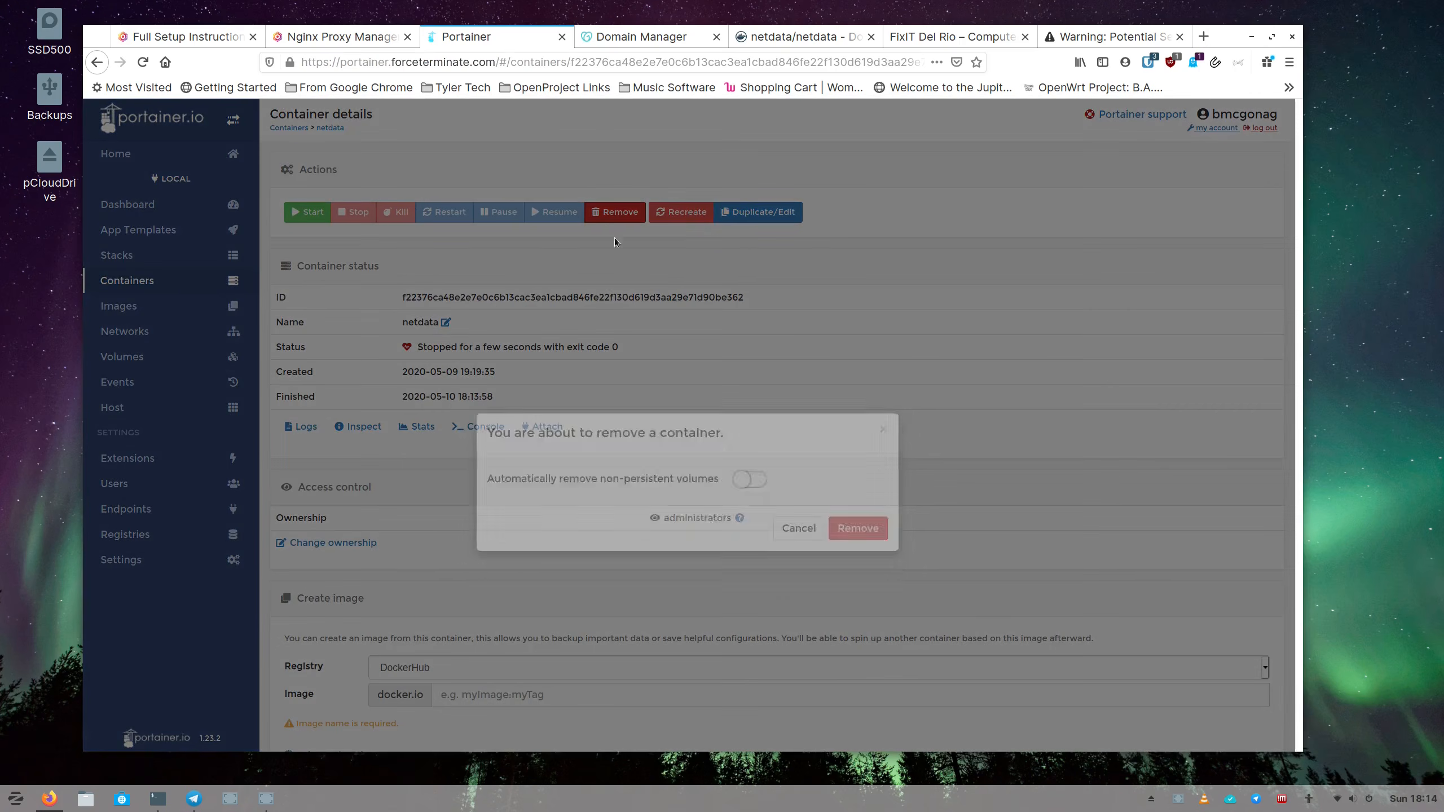
pyautogui.click(748, 504)
pyautogui.click(840, 553)
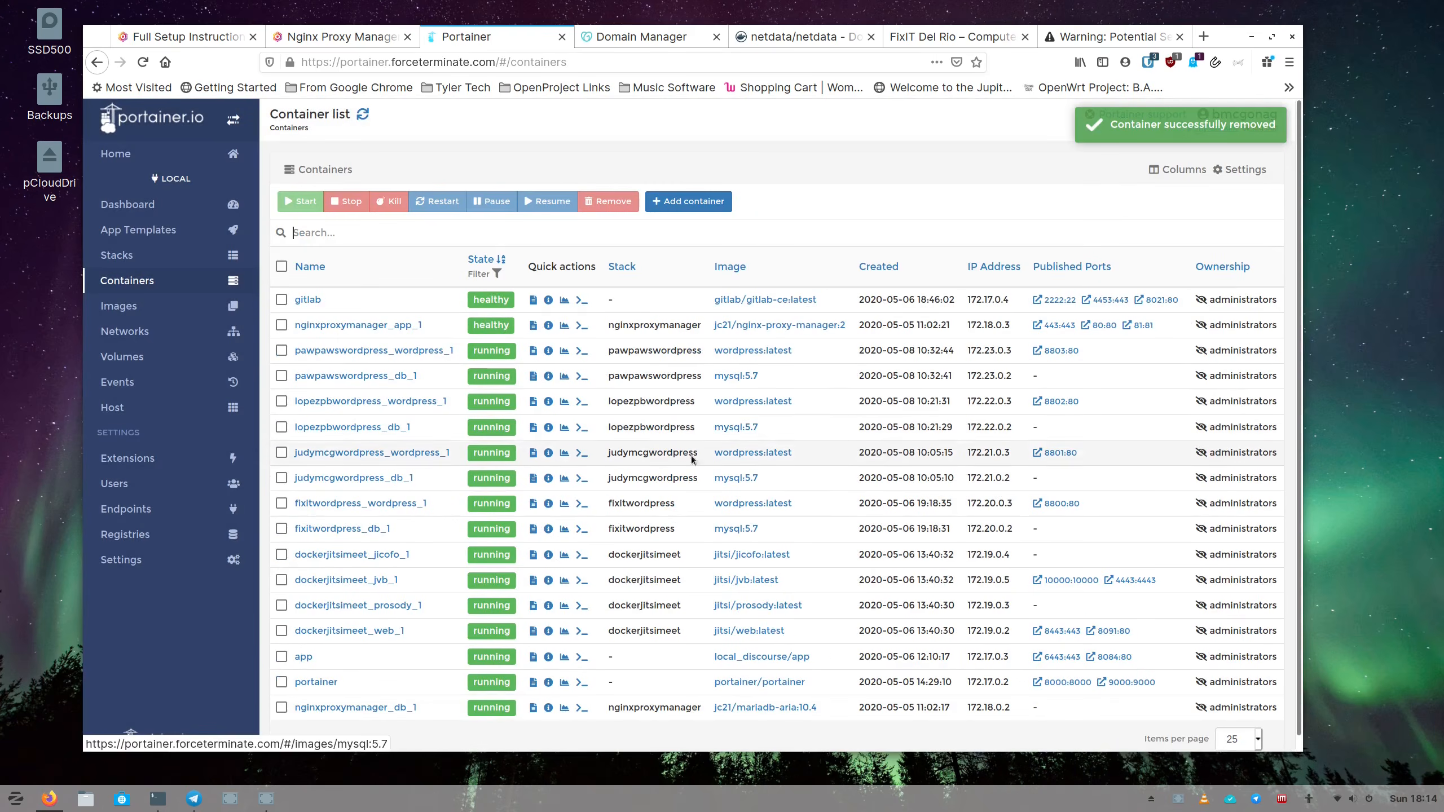
pyautogui.scroll(-1, 421, 392)
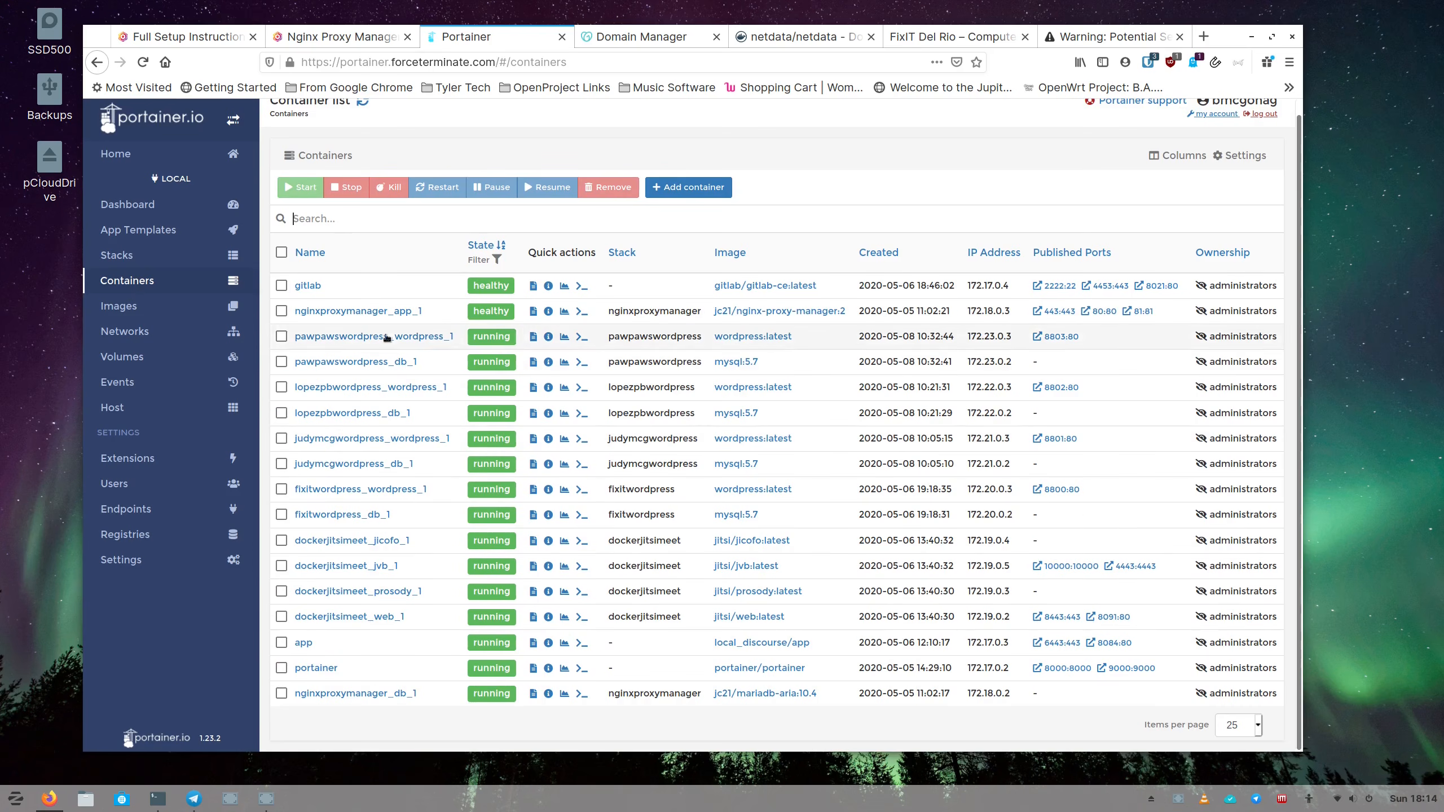
pyautogui.scroll(1, 386, 596)
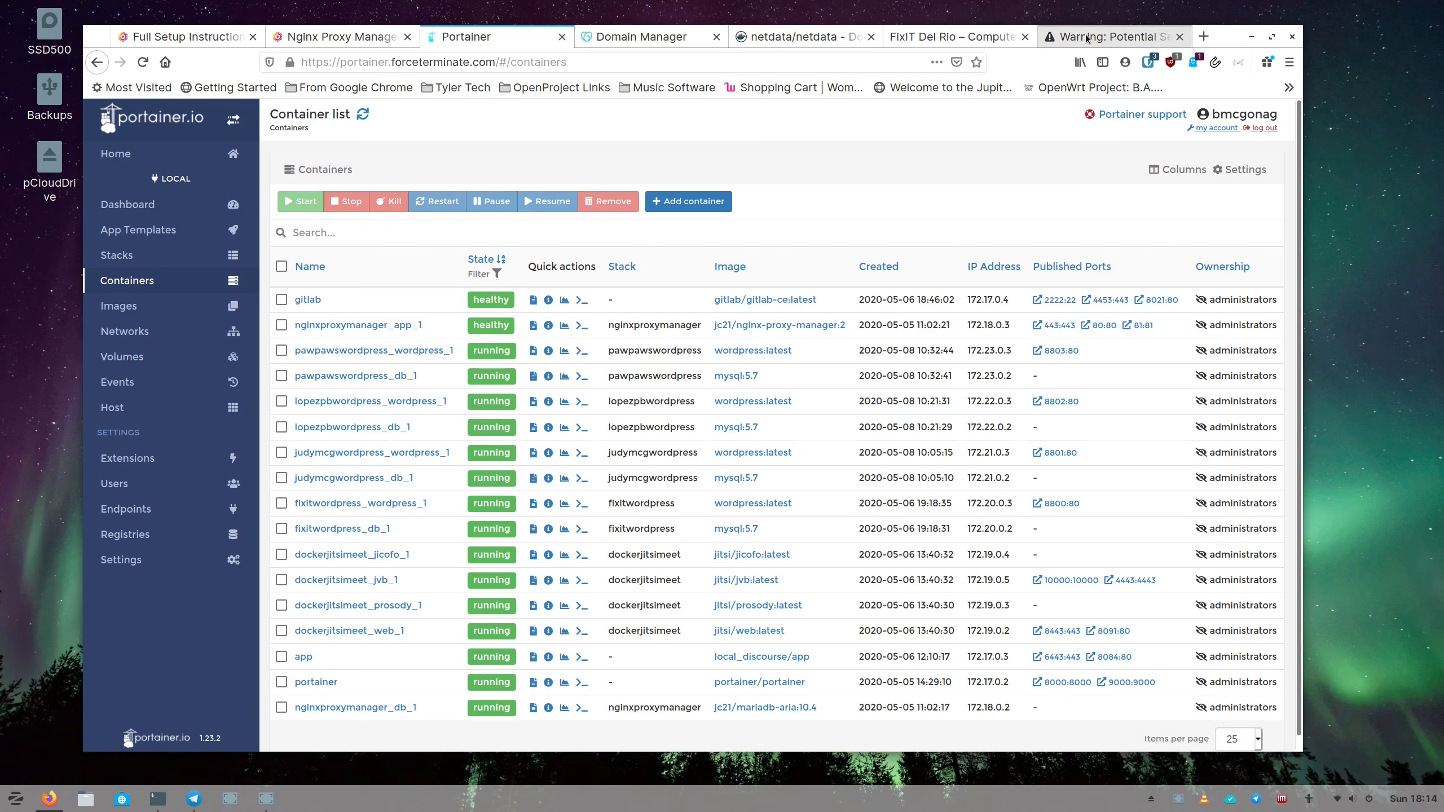
# Check the netdata warning, view the forceterminate.com DNS records with the netdata A record, then open a blank tab.
pyautogui.click(1171, 41)
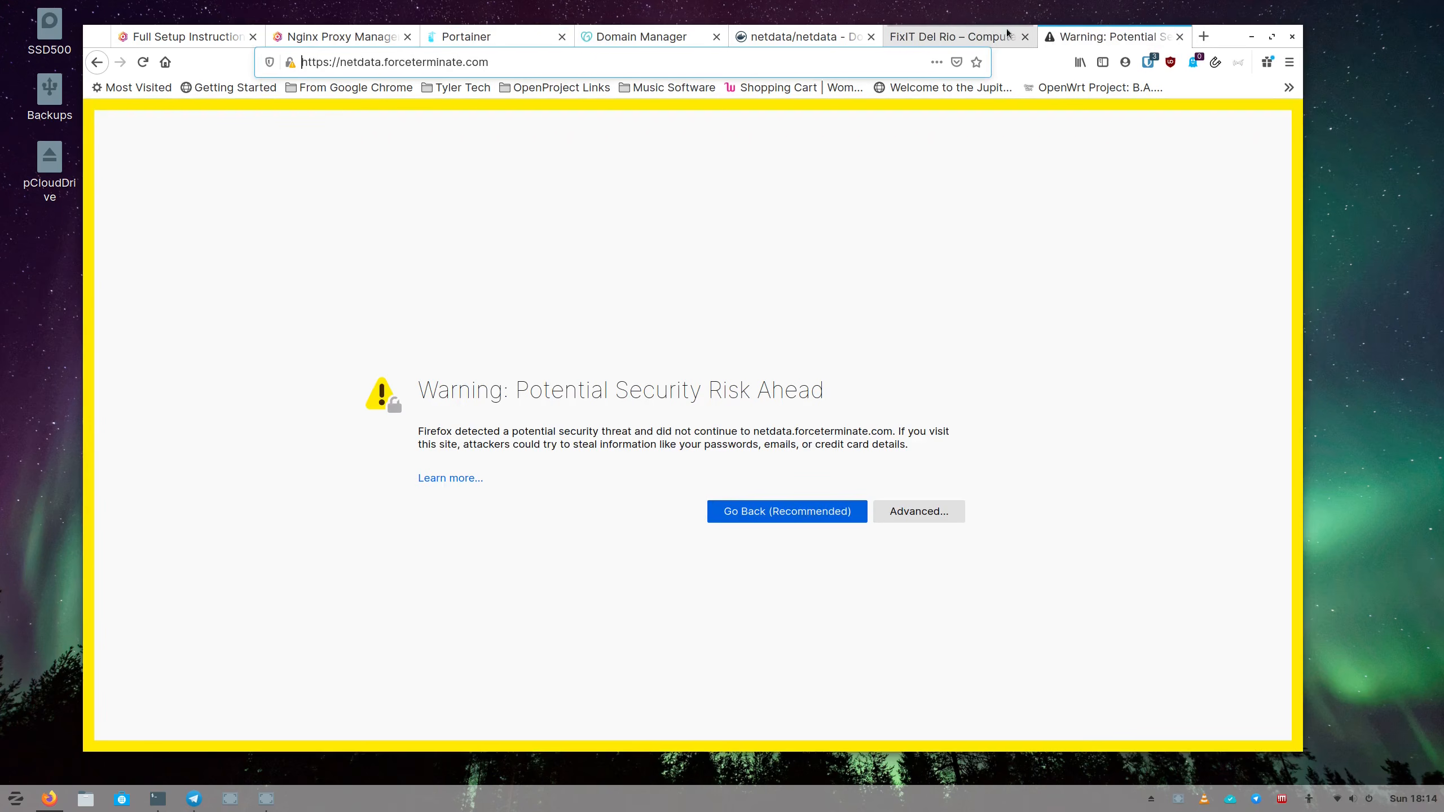
pyautogui.click(639, 40)
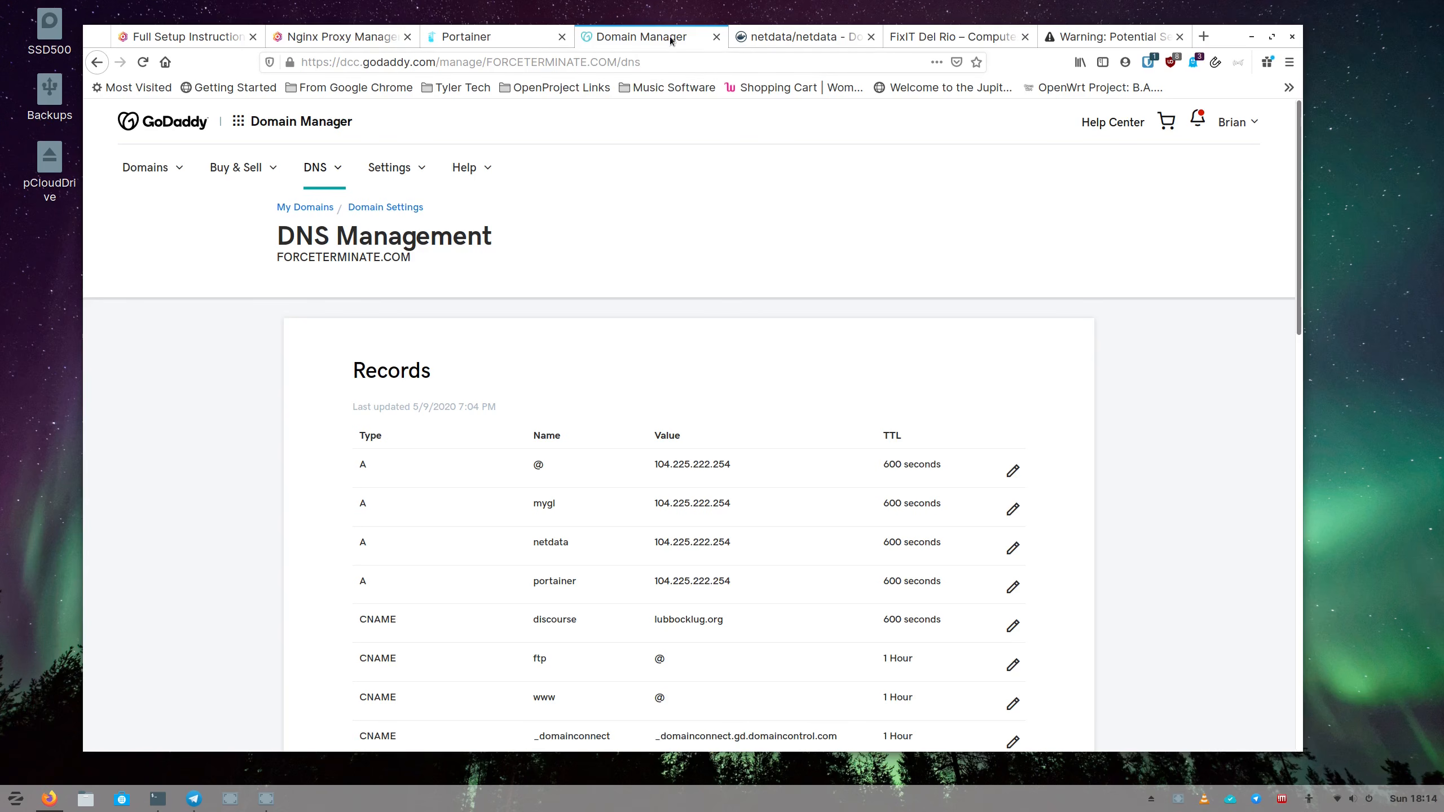
pyautogui.click(1203, 36)
# Read the current public IP on ipchicken.com, then close that tab.
pyautogui.click(628, 64)
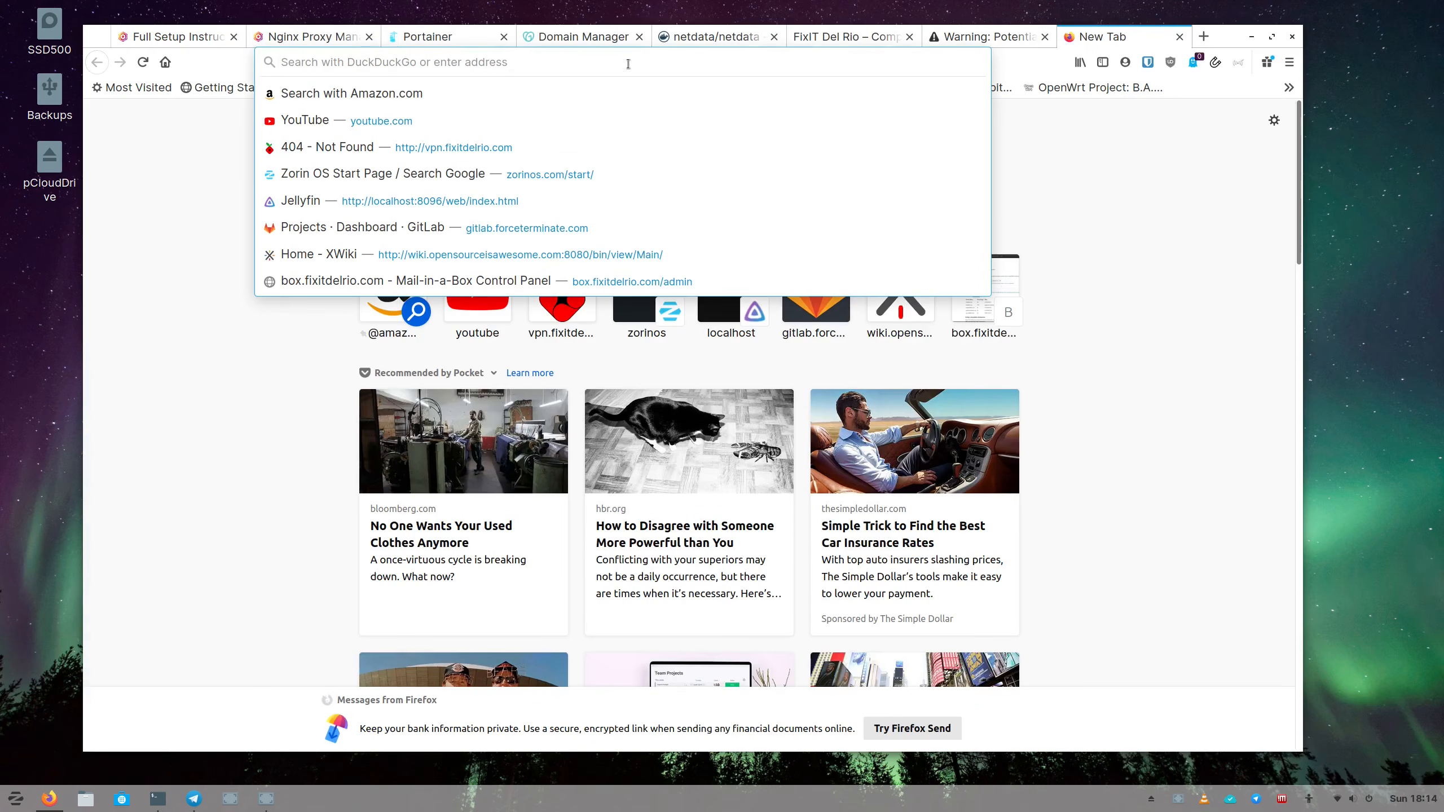
pyautogui.write('ipchi')
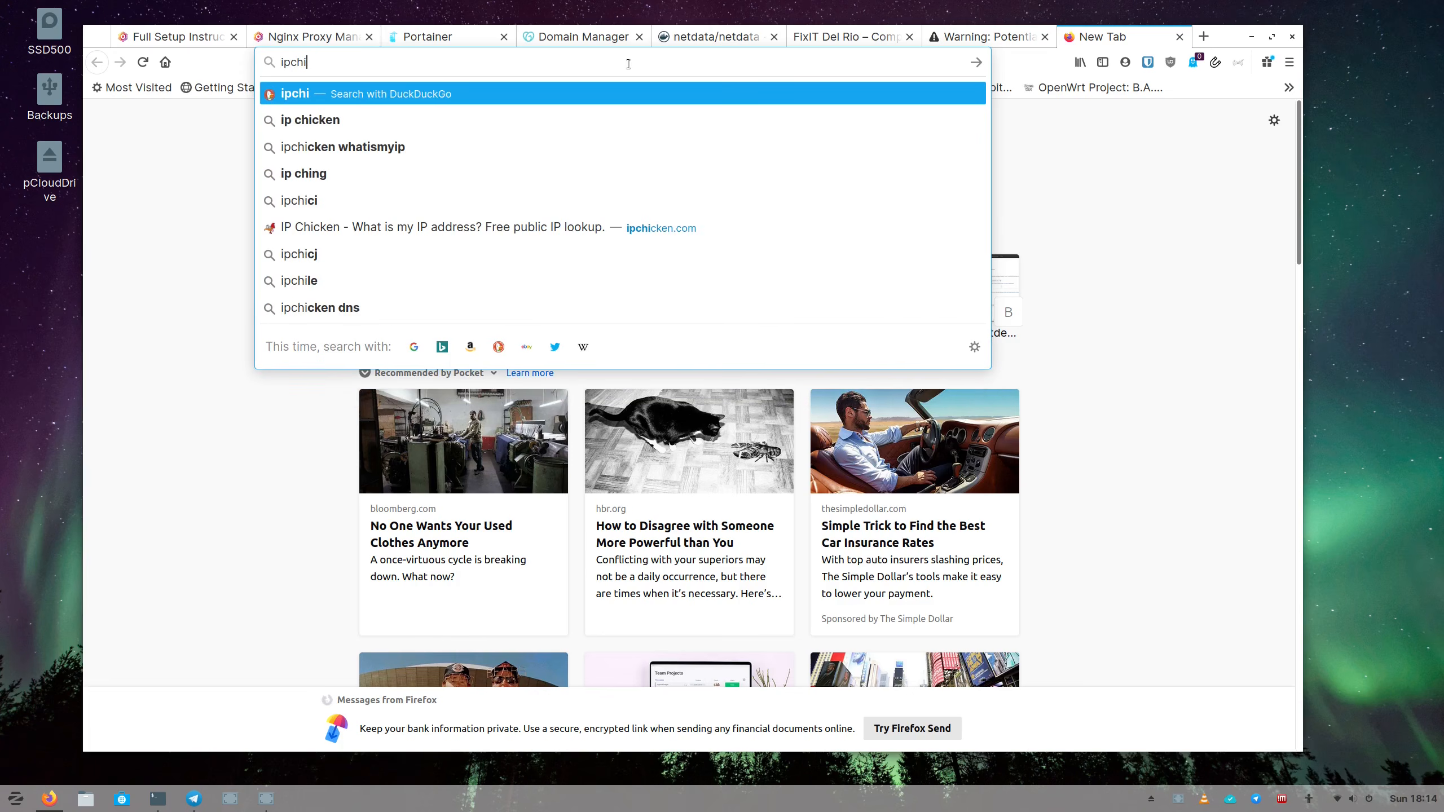
pyautogui.write('cken.com')
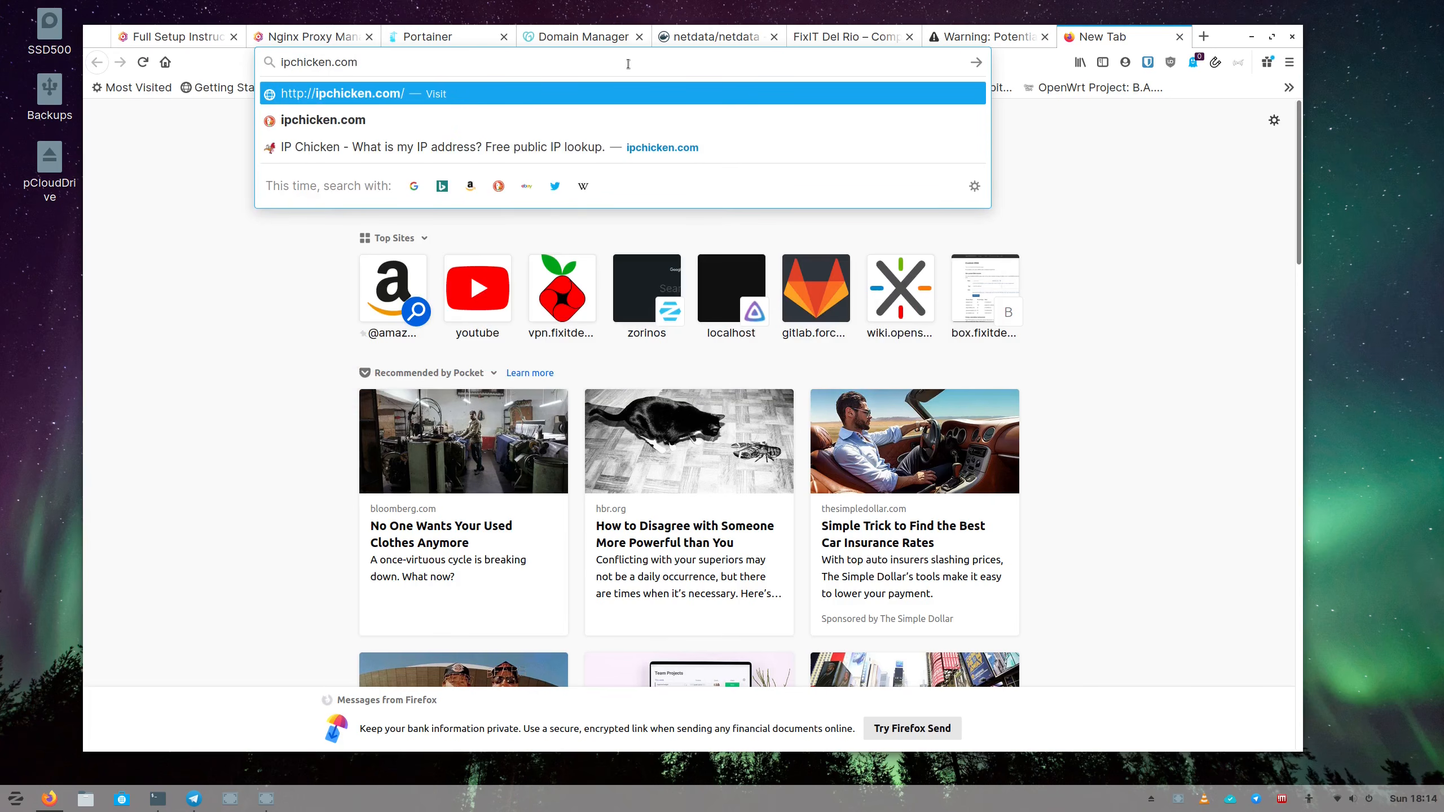
pyautogui.press('Return')
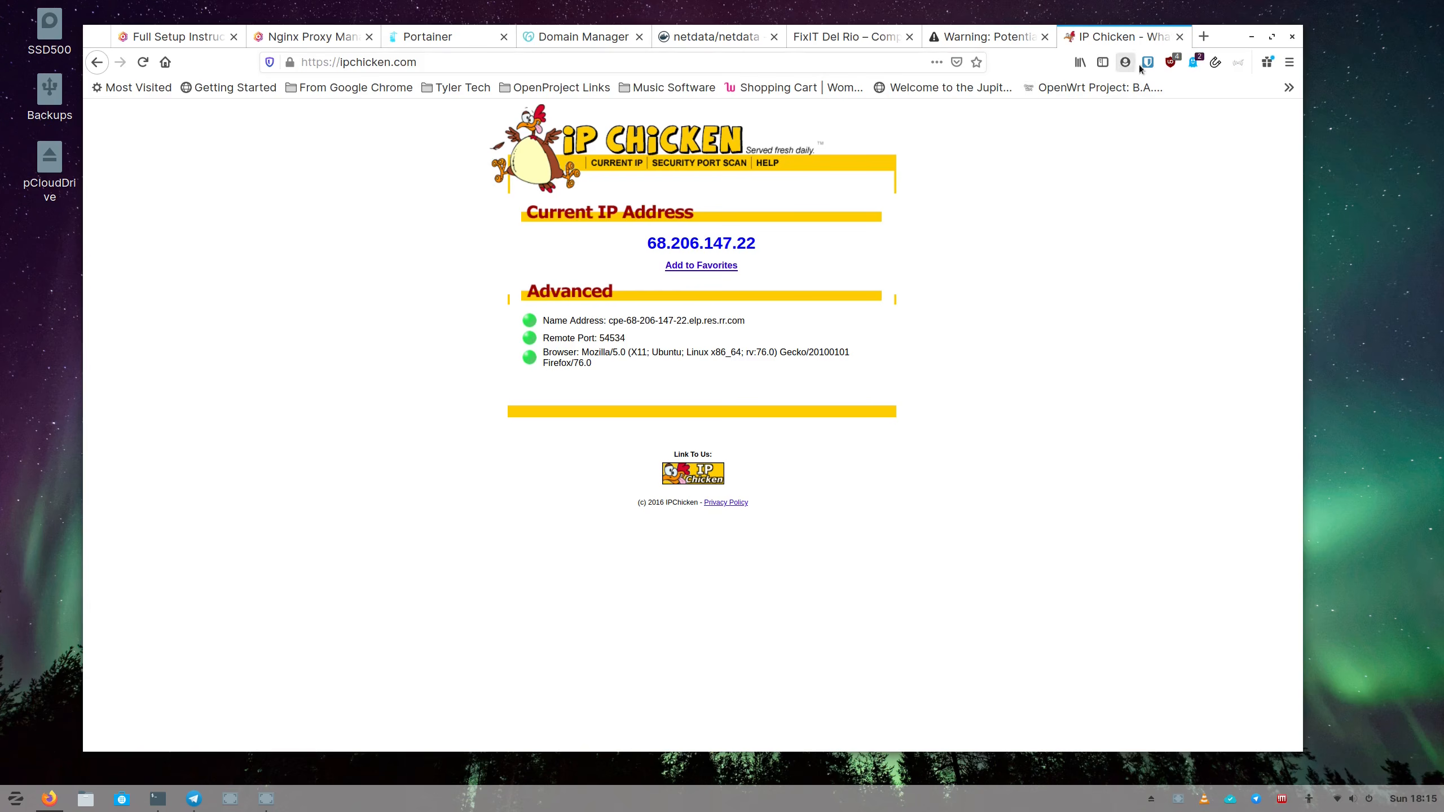
pyautogui.click(1179, 36)
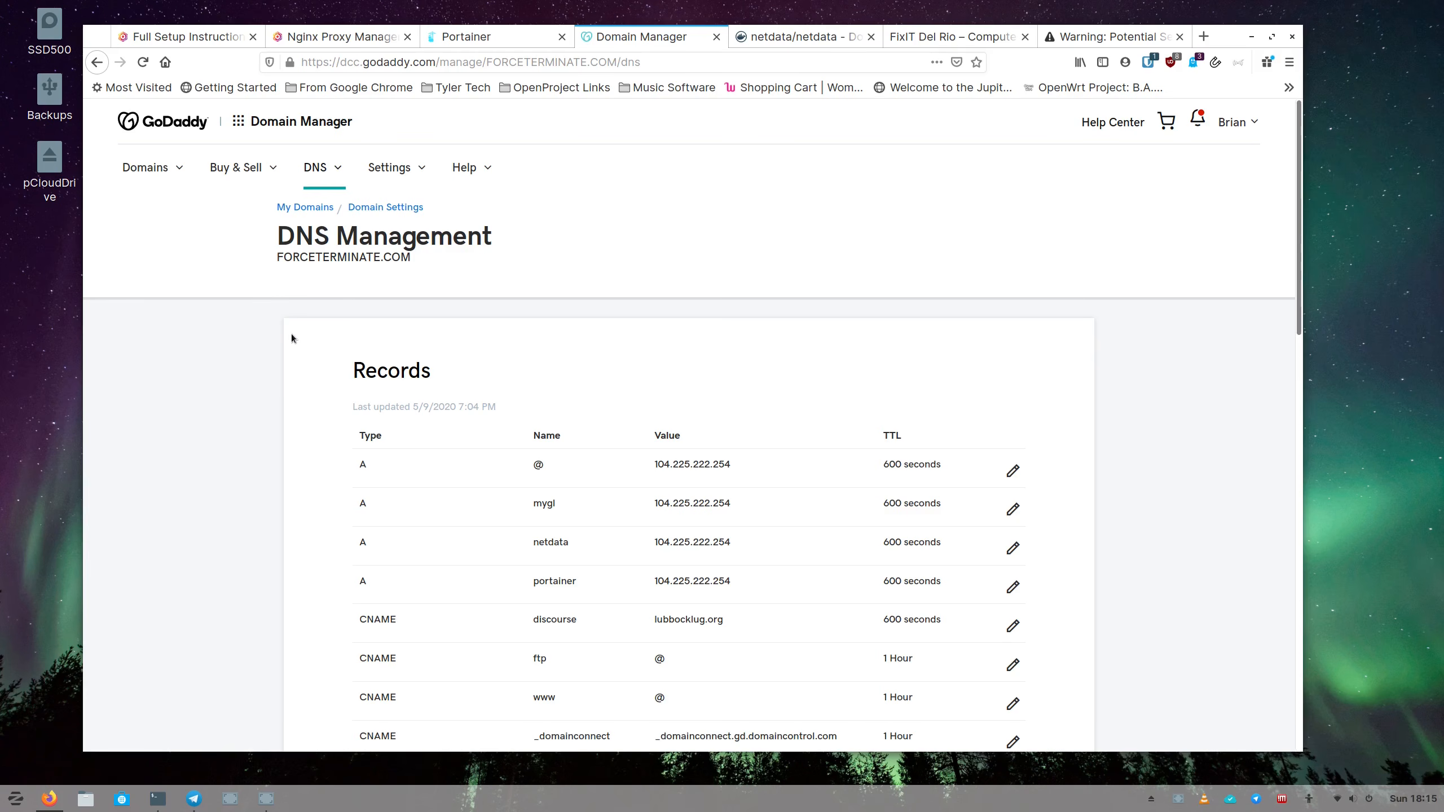
# Add a new DNS record in GoDaddy and set its type to A.
pyautogui.scroll(-1, 293, 348)
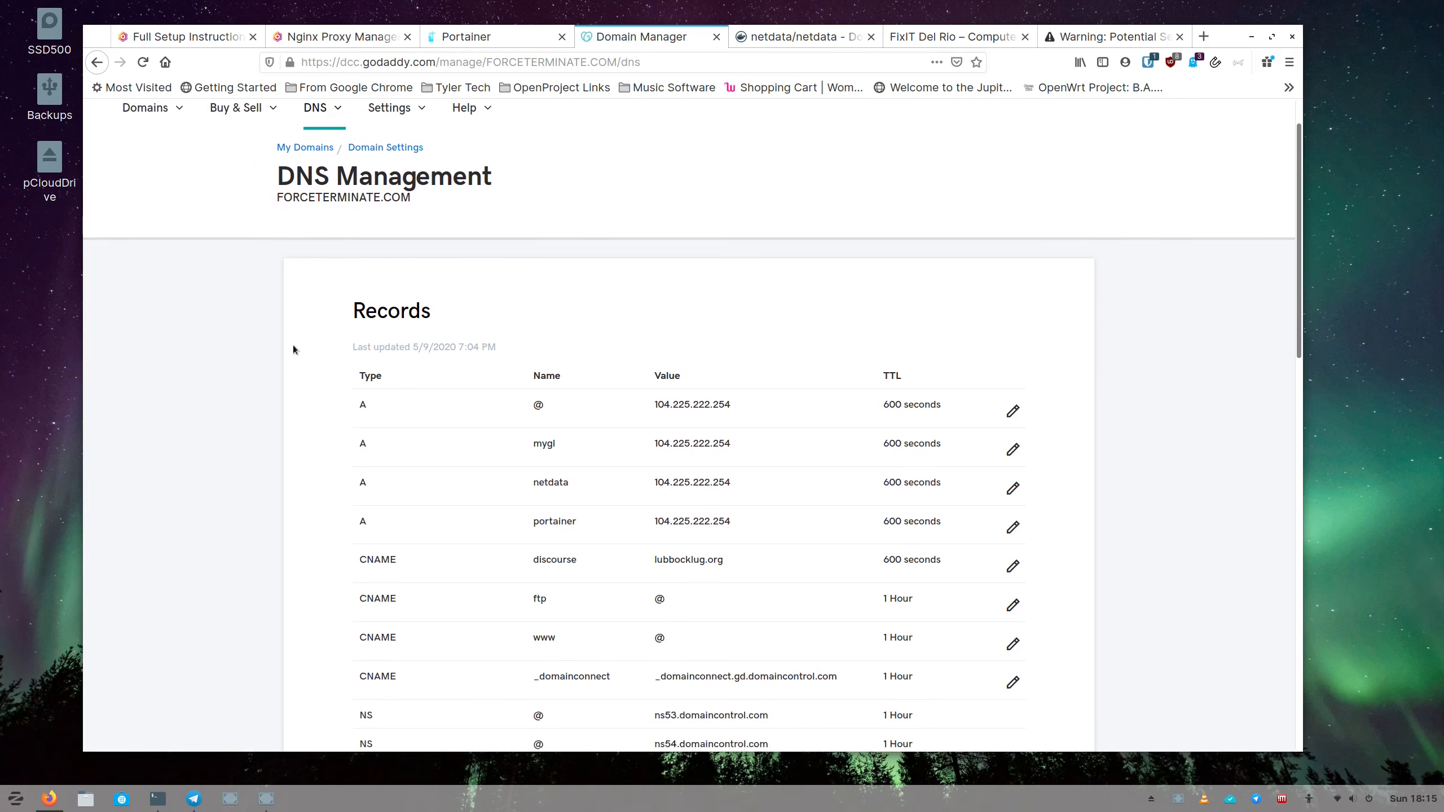
pyautogui.scroll(1, 294, 347)
pyautogui.scroll(-3, 291, 346)
pyautogui.scroll(-1, 291, 346)
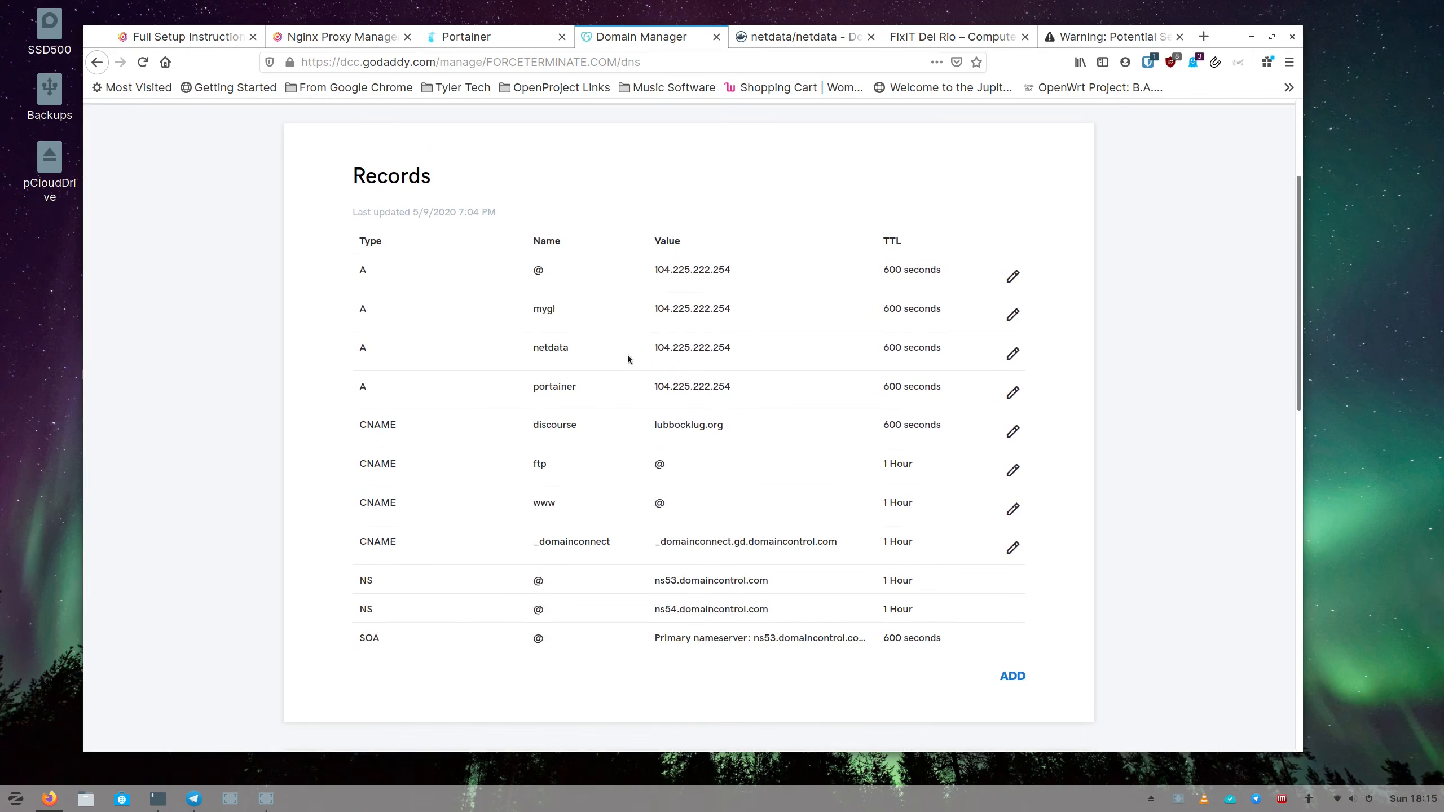
pyautogui.click(1012, 677)
pyautogui.scroll(-5, 532, 543)
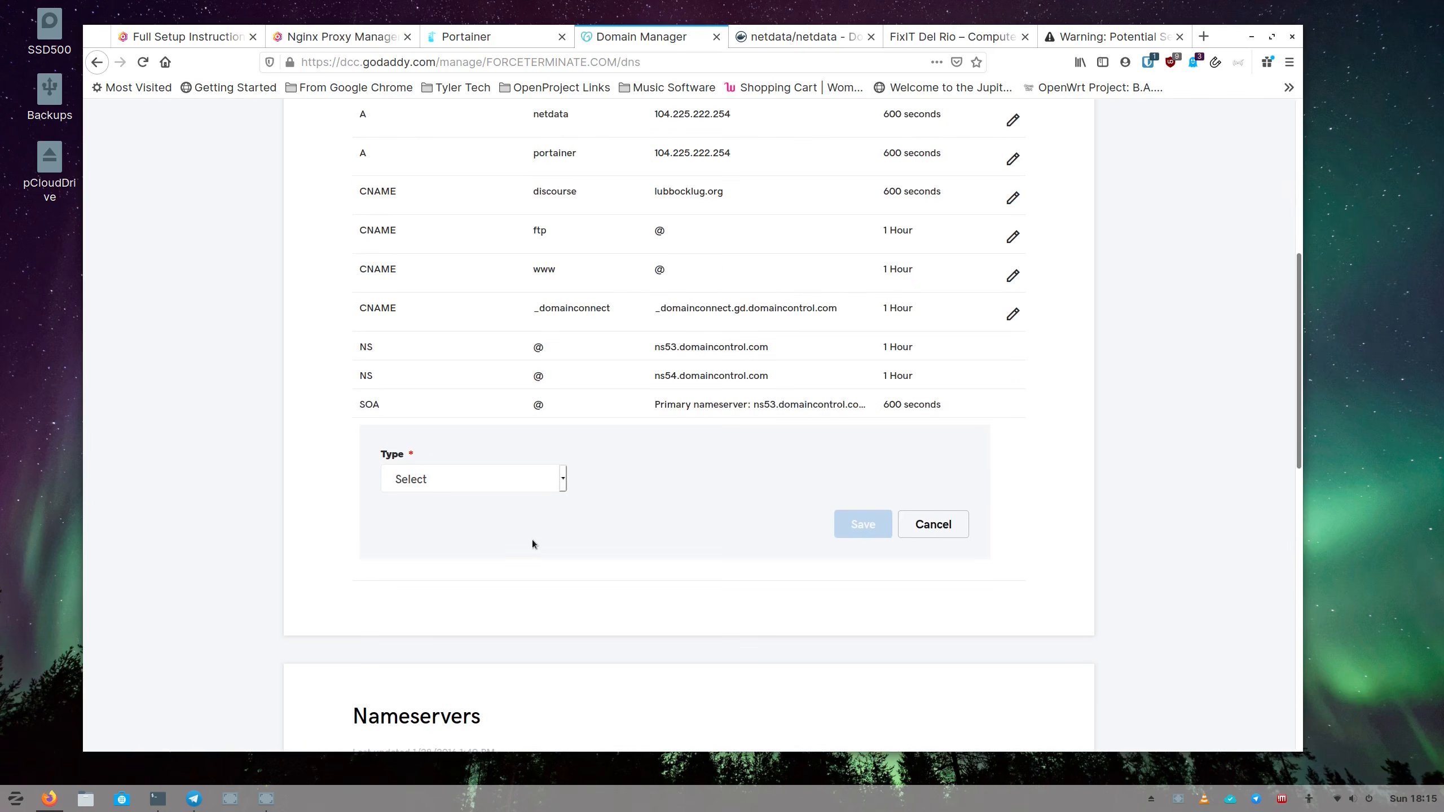
pyautogui.click(554, 487)
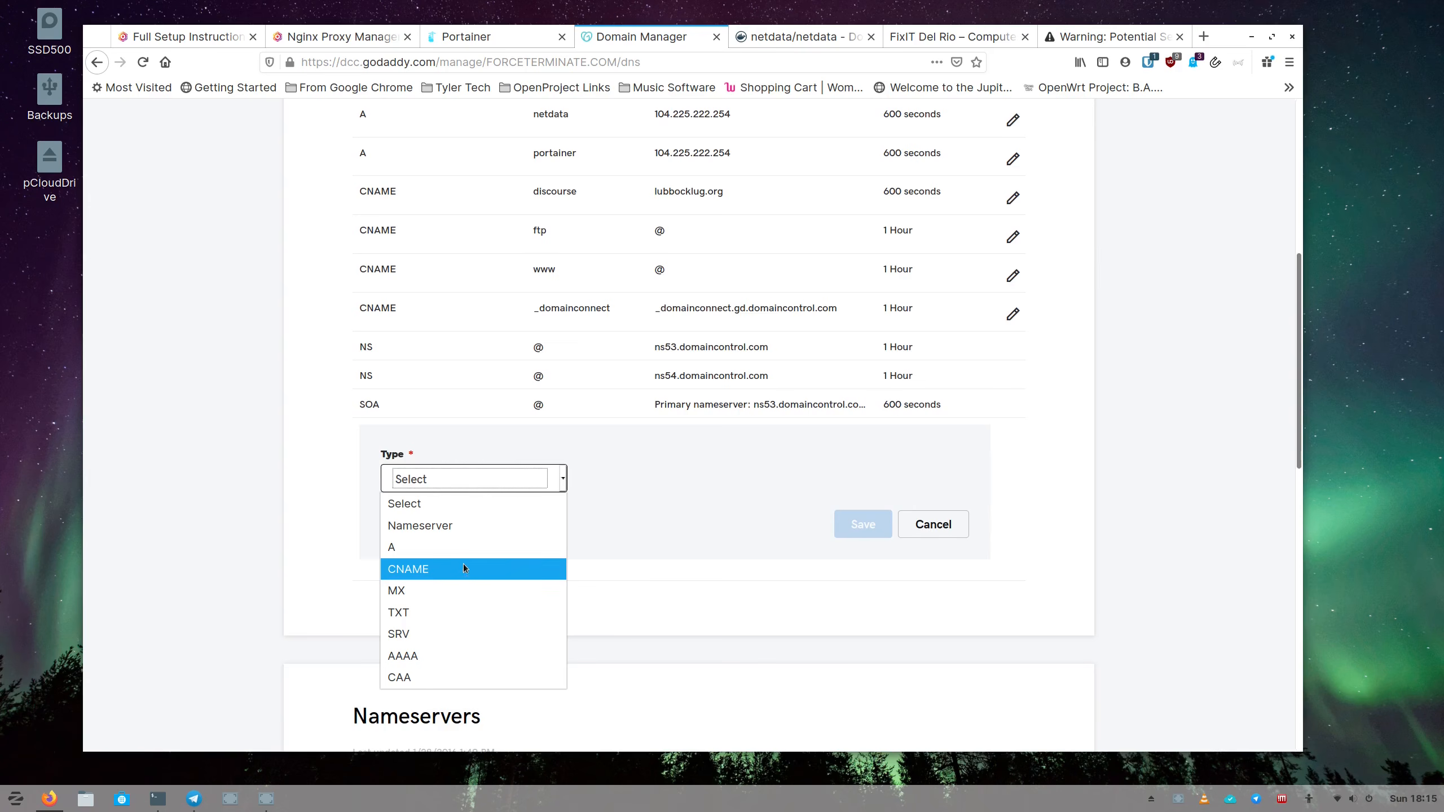
pyautogui.scroll(3, 503, 466)
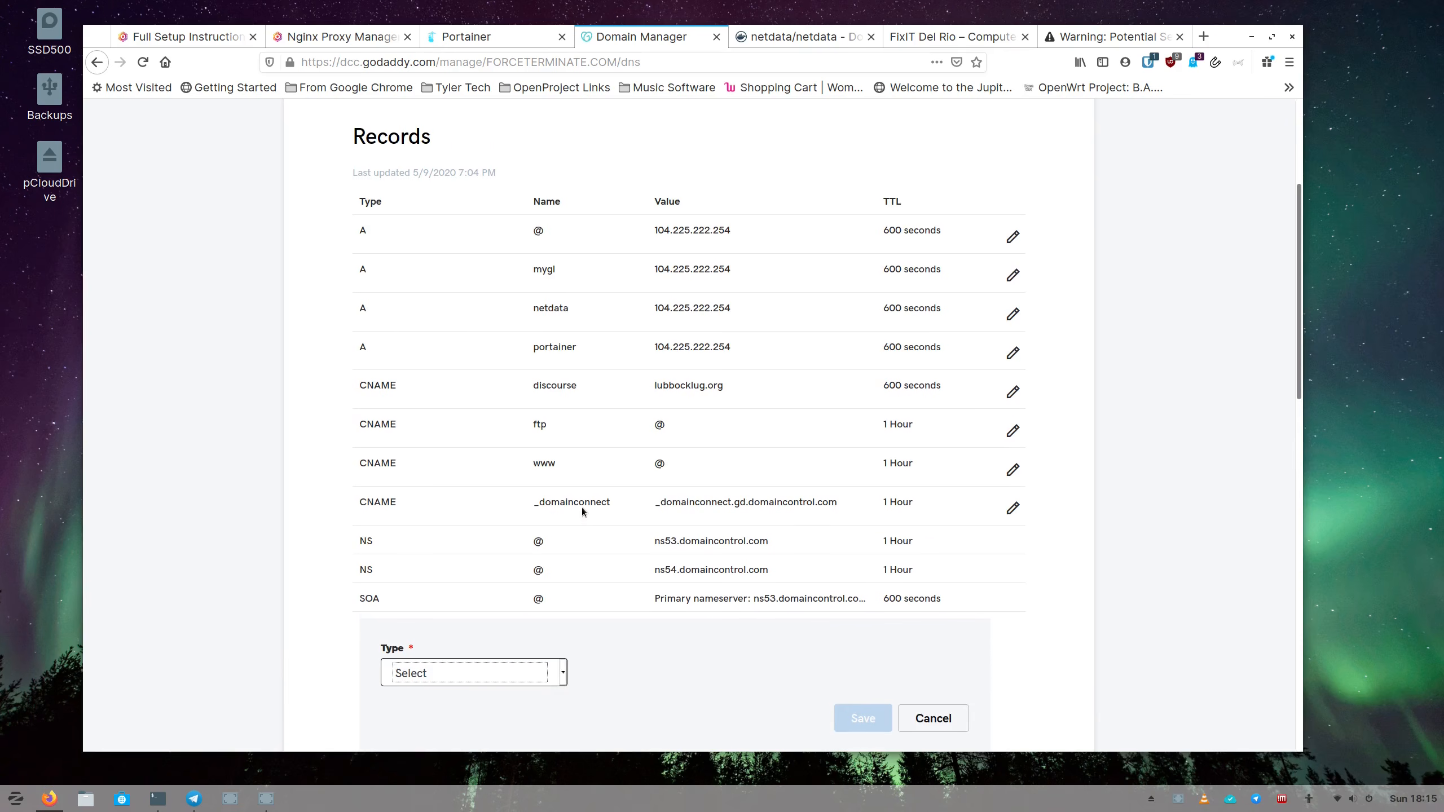
pyautogui.scroll(-3, 575, 497)
pyautogui.click(564, 487)
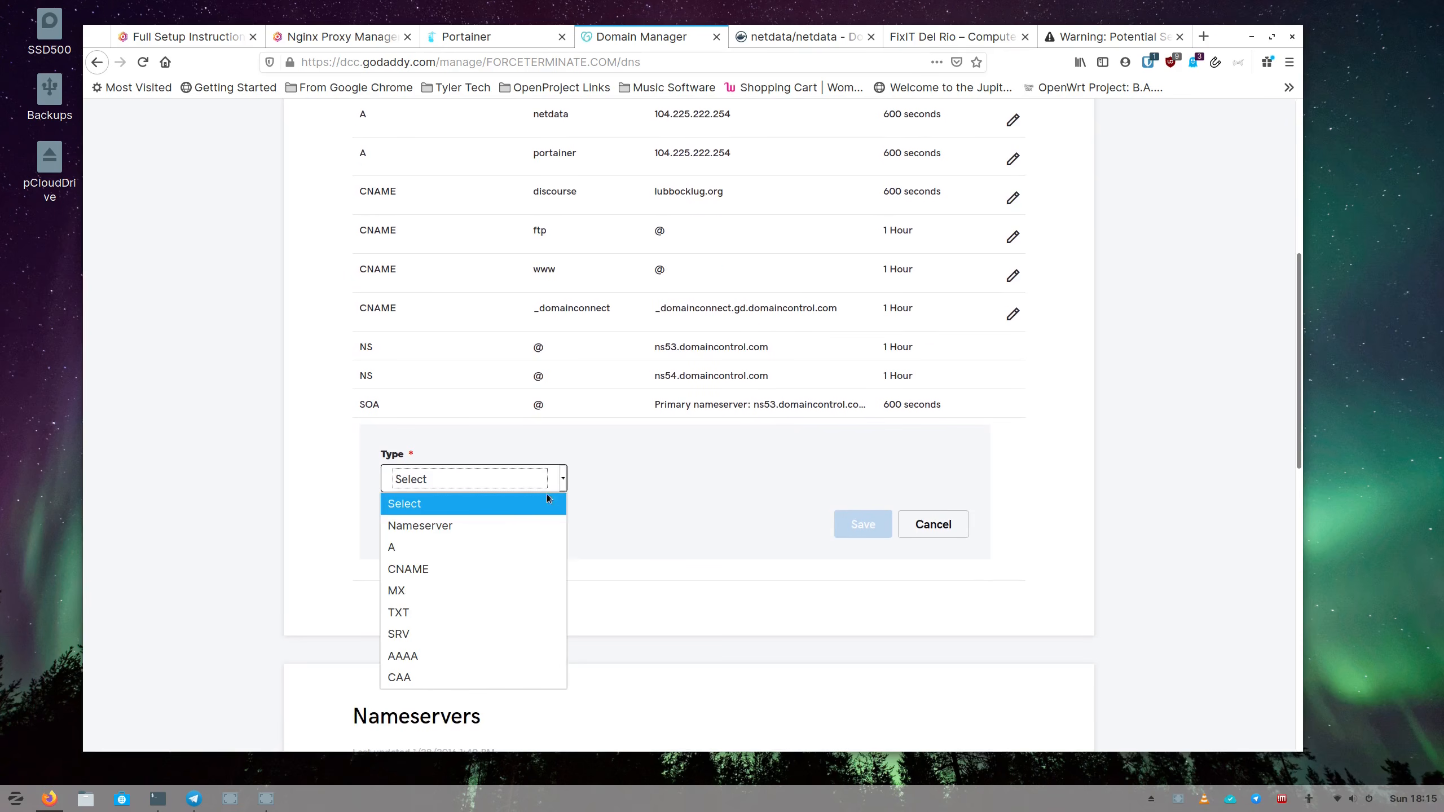
pyautogui.click(475, 549)
# Enter host netdata and copy 104.225.222.254 from the @ record.
pyautogui.click(643, 480)
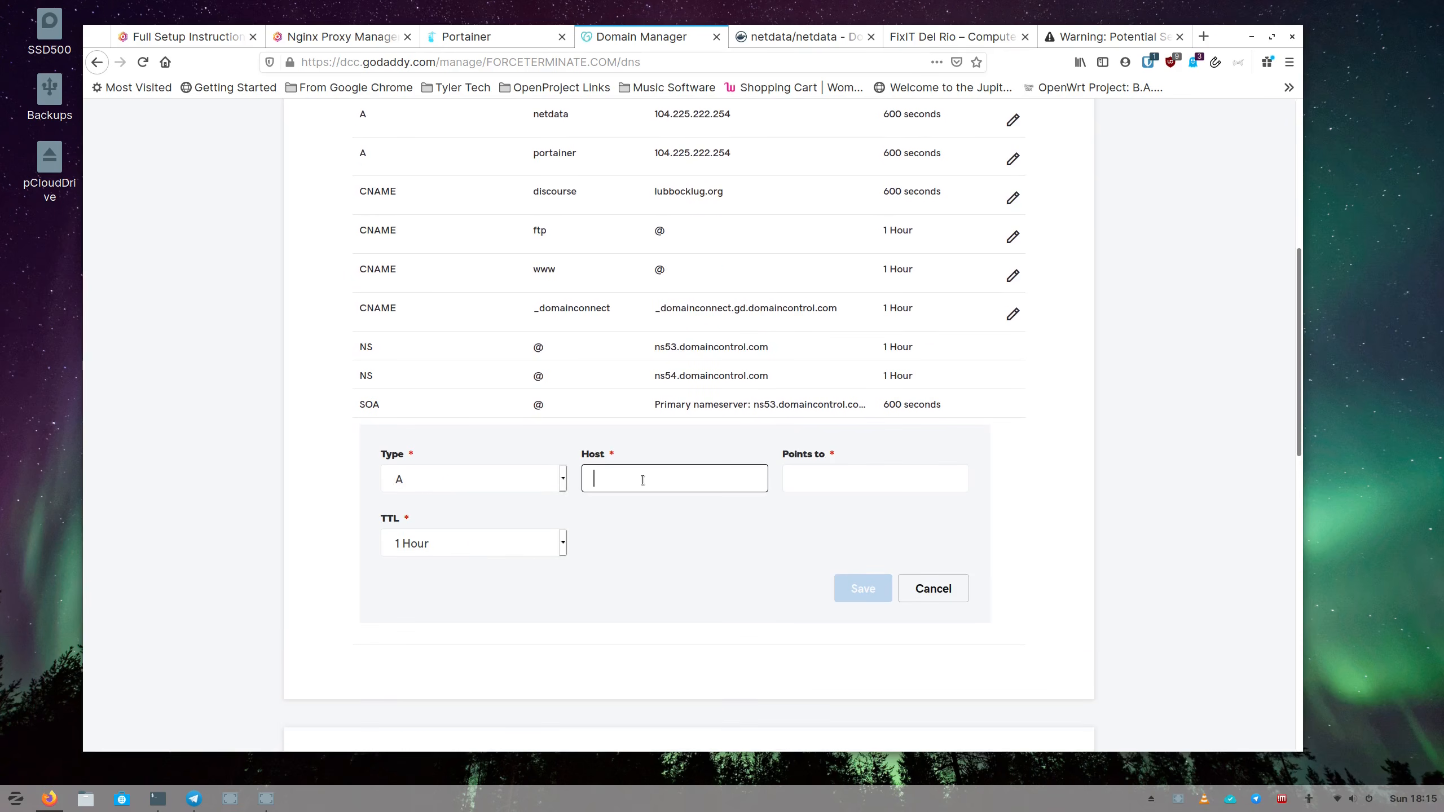
pyautogui.write('netdata')
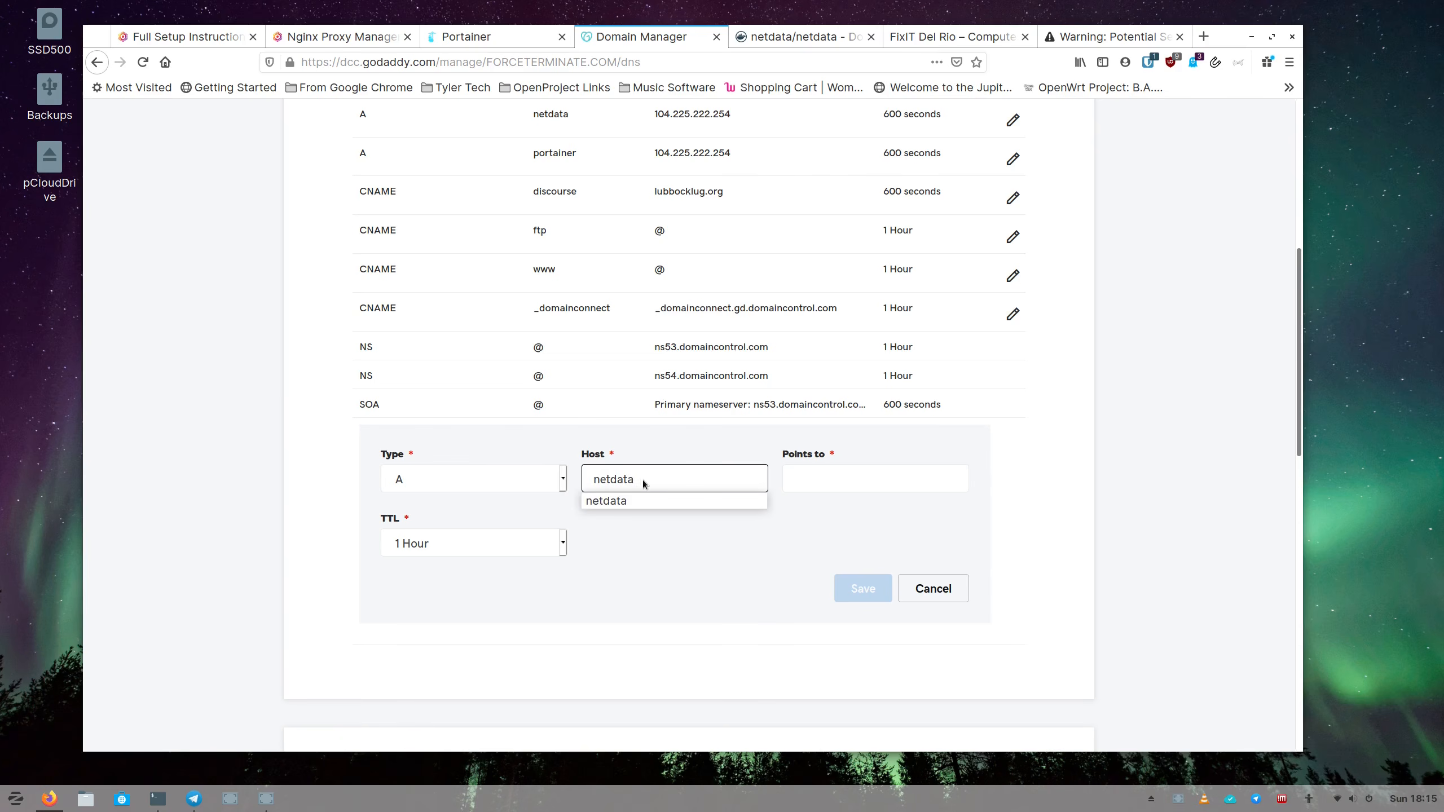
pyautogui.press('Tab')
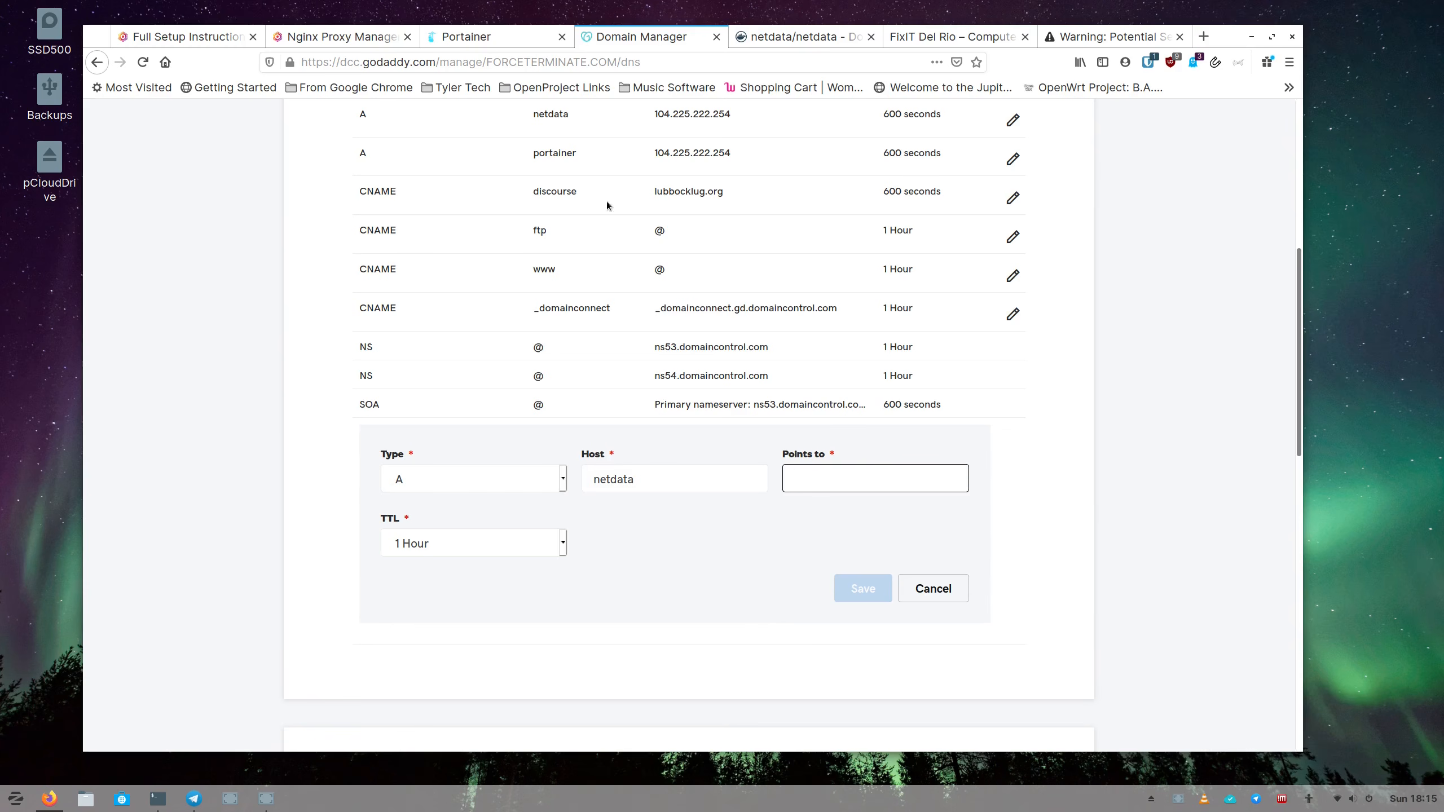
pyautogui.scroll(3, 676, 227)
pyautogui.moveTo(654, 197); pyautogui.dragTo(739, 196)
pyautogui.hotkey('ctrl', 'c')
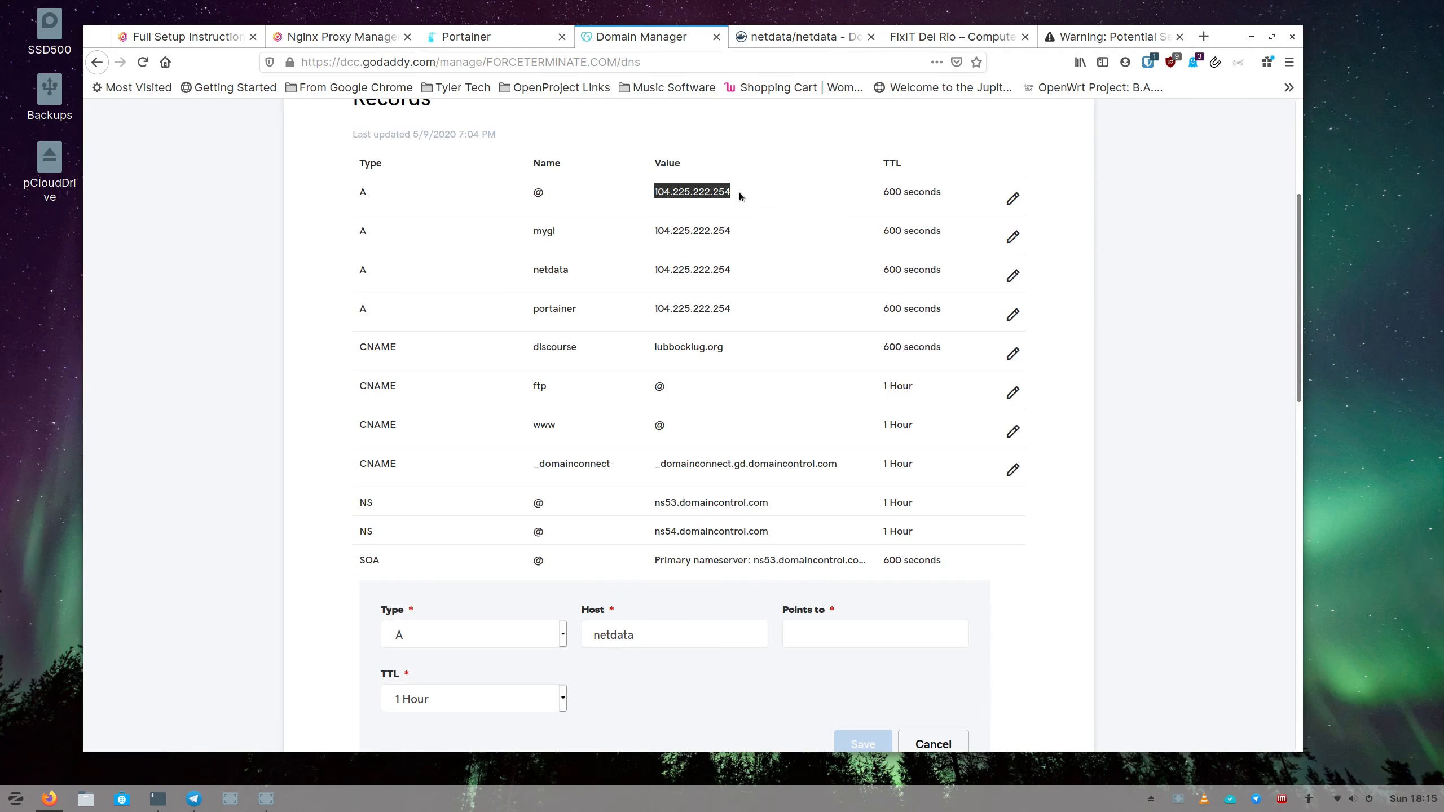
pyautogui.scroll(-3, 719, 515)
# Paste 104.225.222.254 as the target and set a custom TTL of 600 seconds.
pyautogui.click(805, 447)
pyautogui.hotkey('ctrl', 'v')
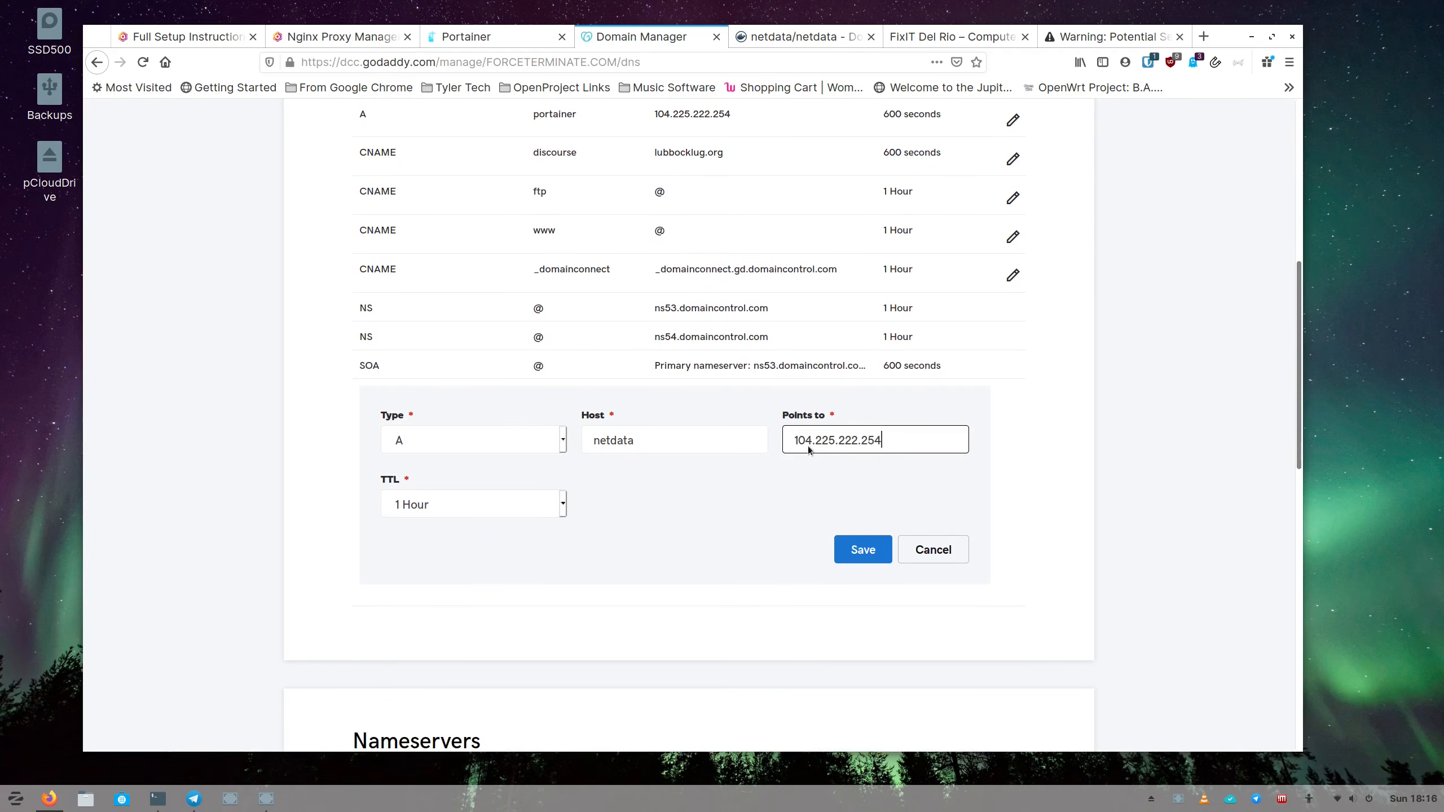
pyautogui.click(783, 502)
pyautogui.click(567, 514)
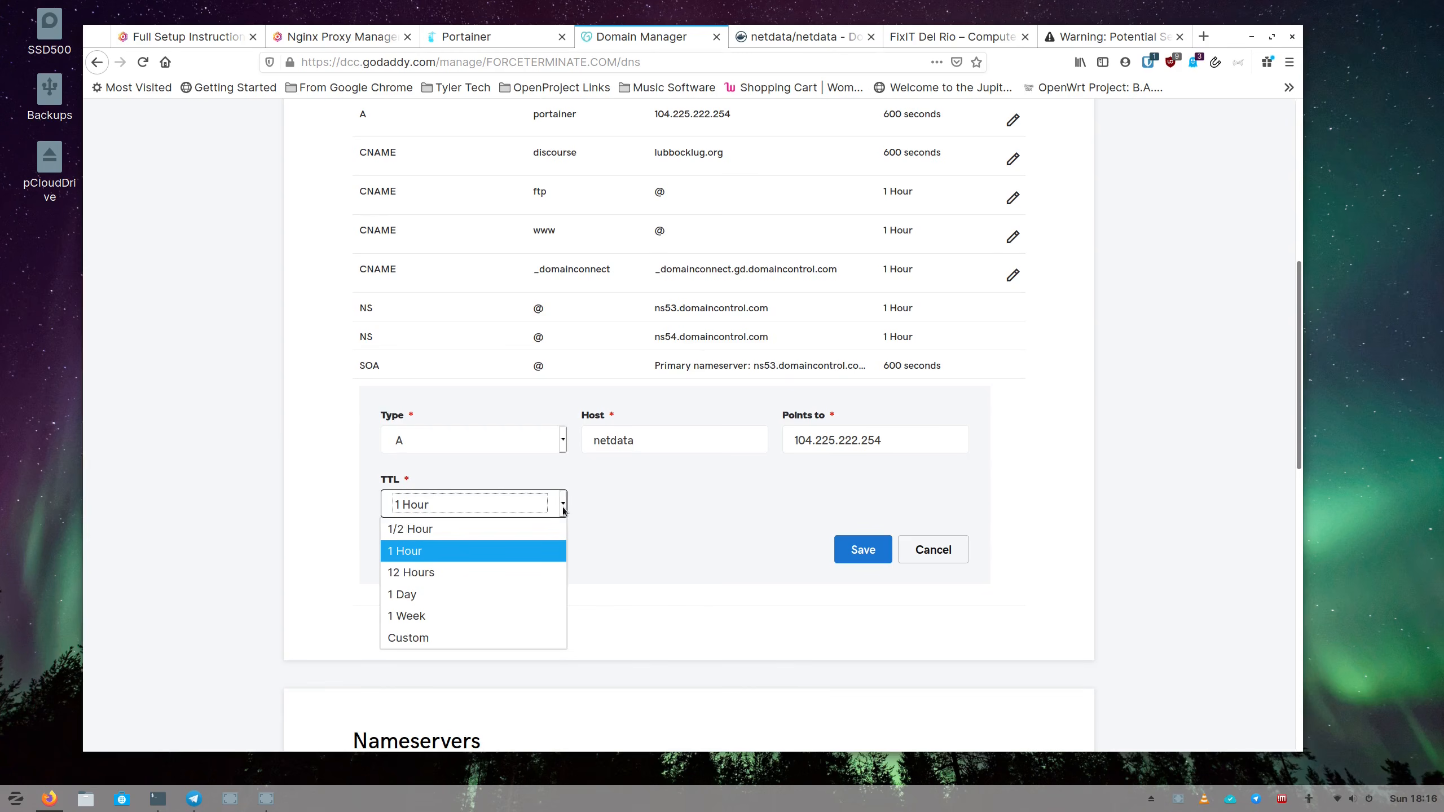
pyautogui.click(469, 638)
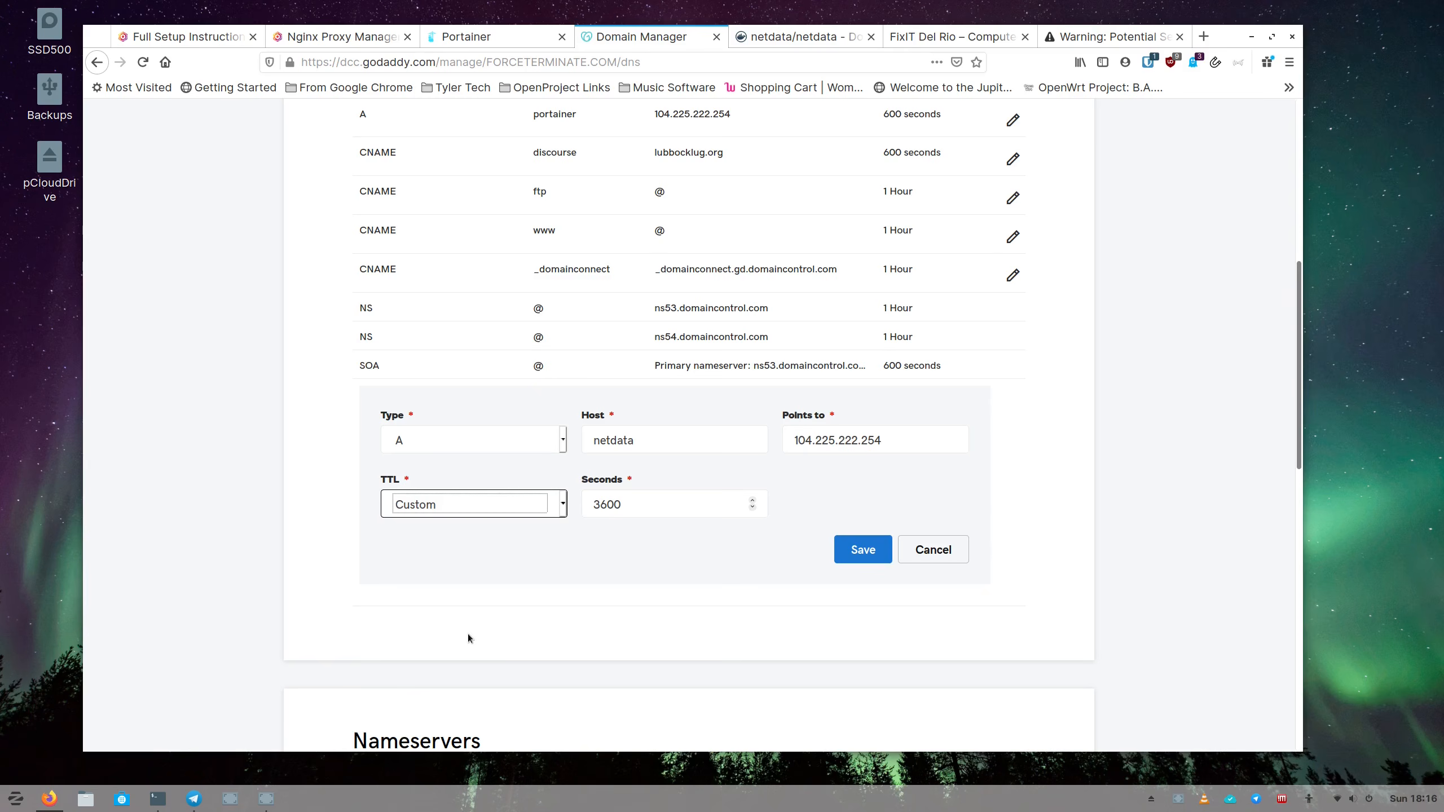
pyautogui.click(599, 505)
pyautogui.press('BackSpace')
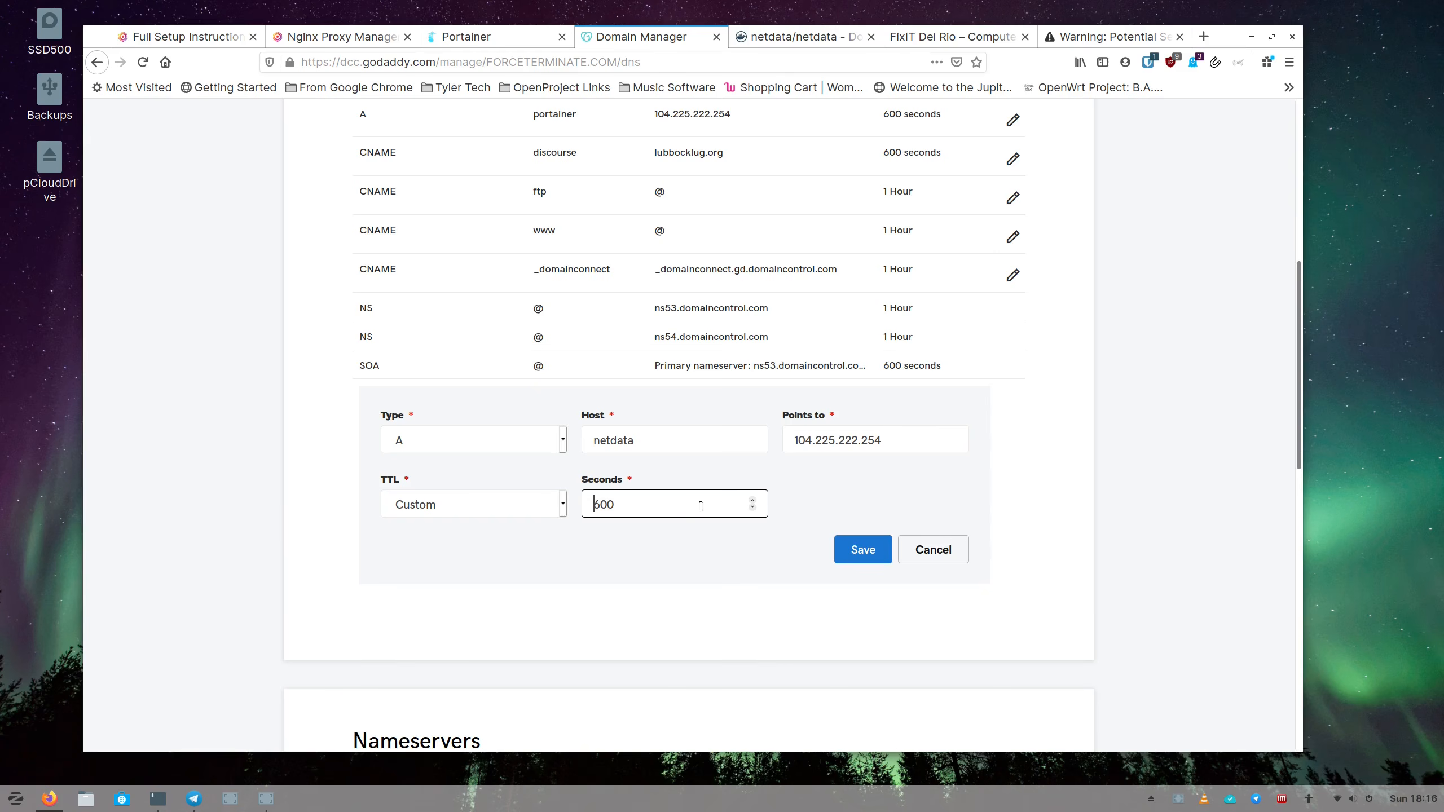
# Discard the unsaved record form, keeping the existing netdata A record at 104.225.222.254.
pyautogui.scroll(2, 625, 291)
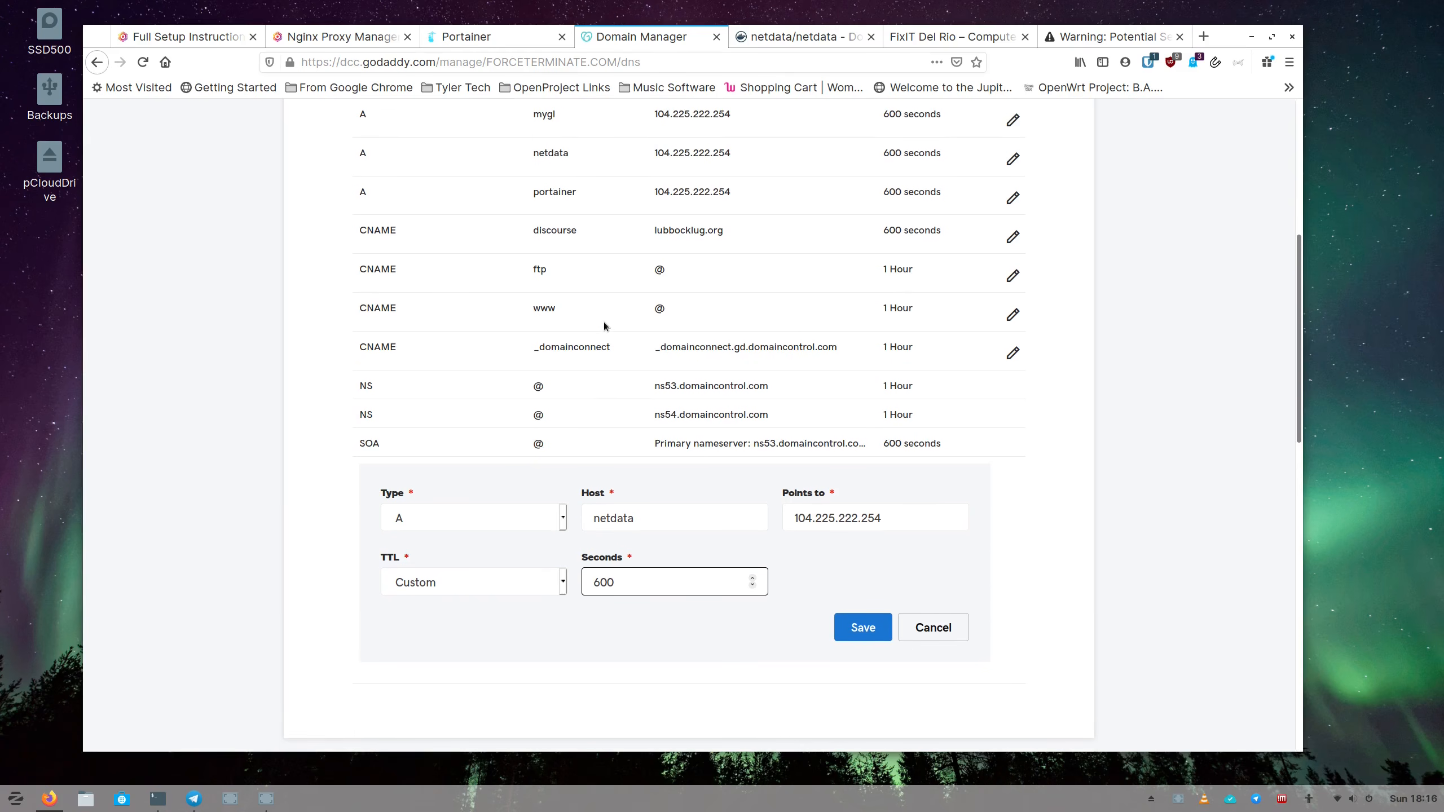
pyautogui.scroll(2, 604, 326)
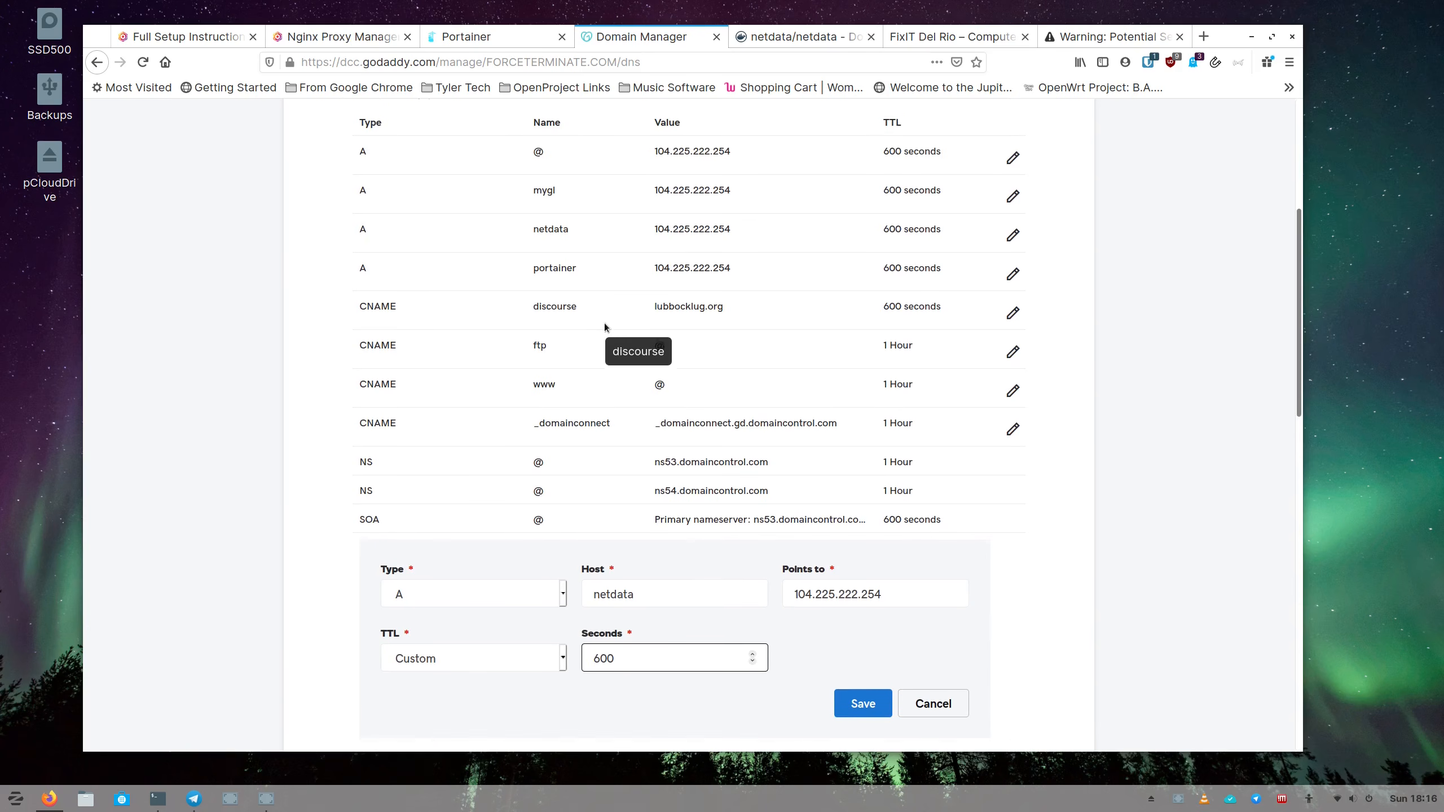
pyautogui.scroll(-3, 606, 326)
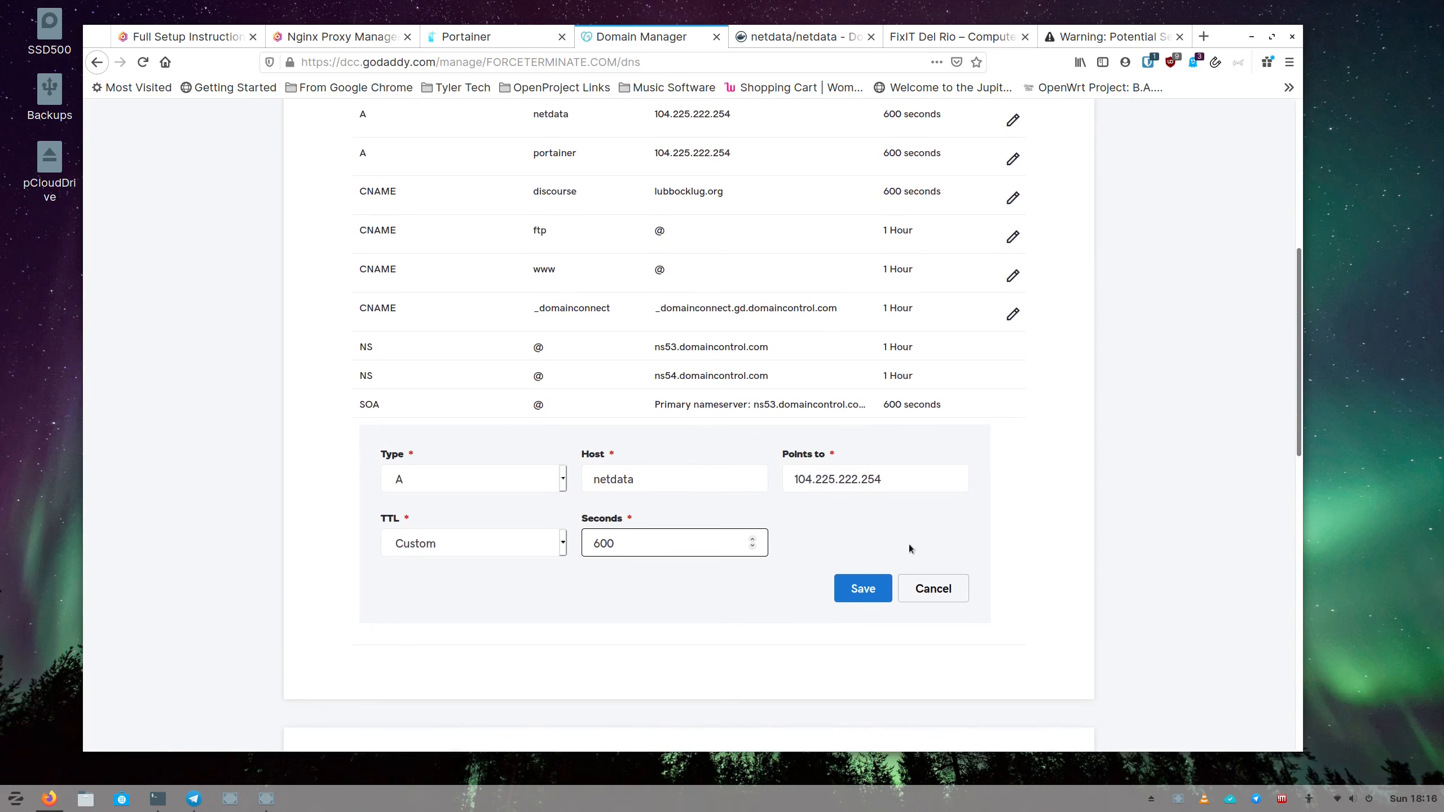
pyautogui.click(929, 591)
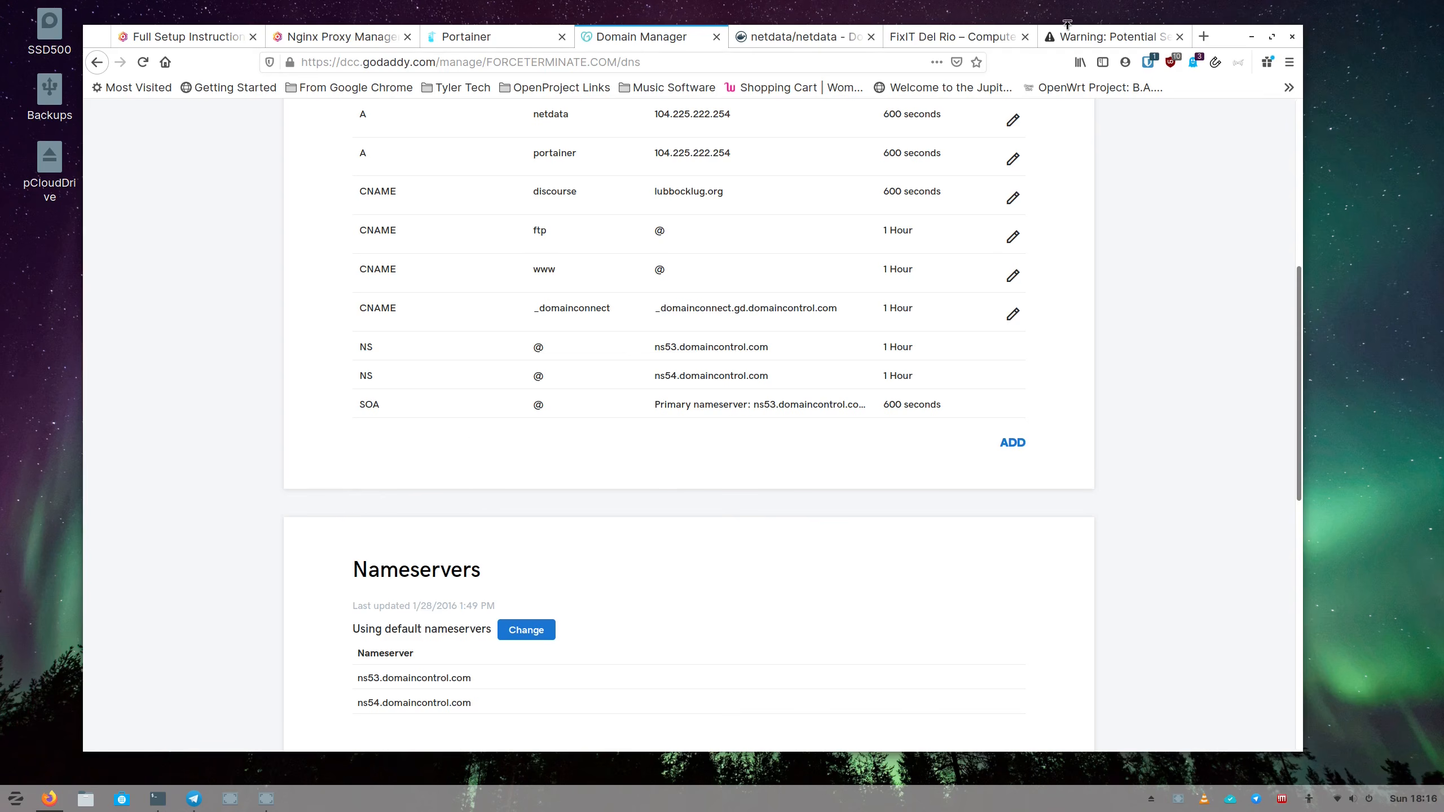
pyautogui.scroll(4, 767, 282)
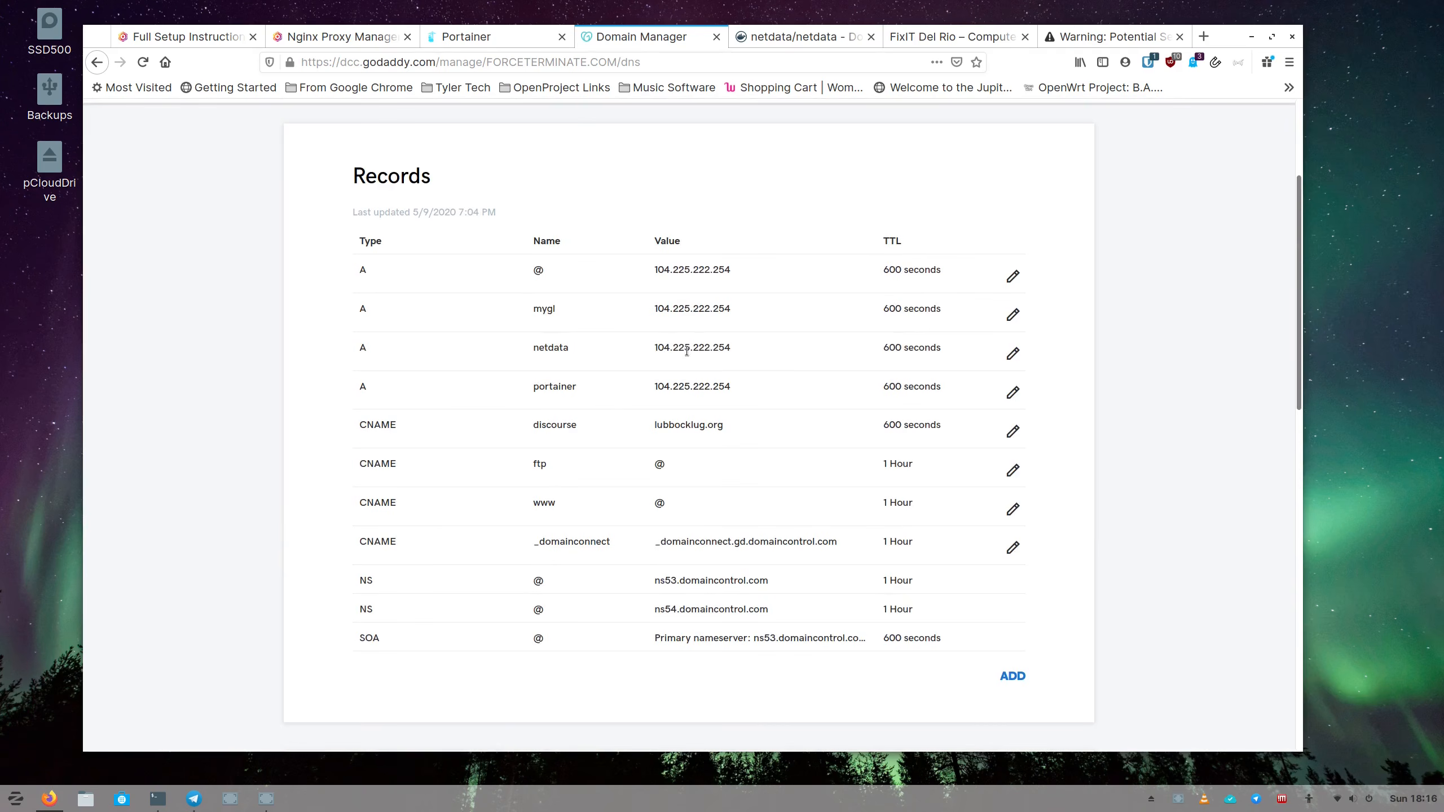
pyautogui.click(375, 38)
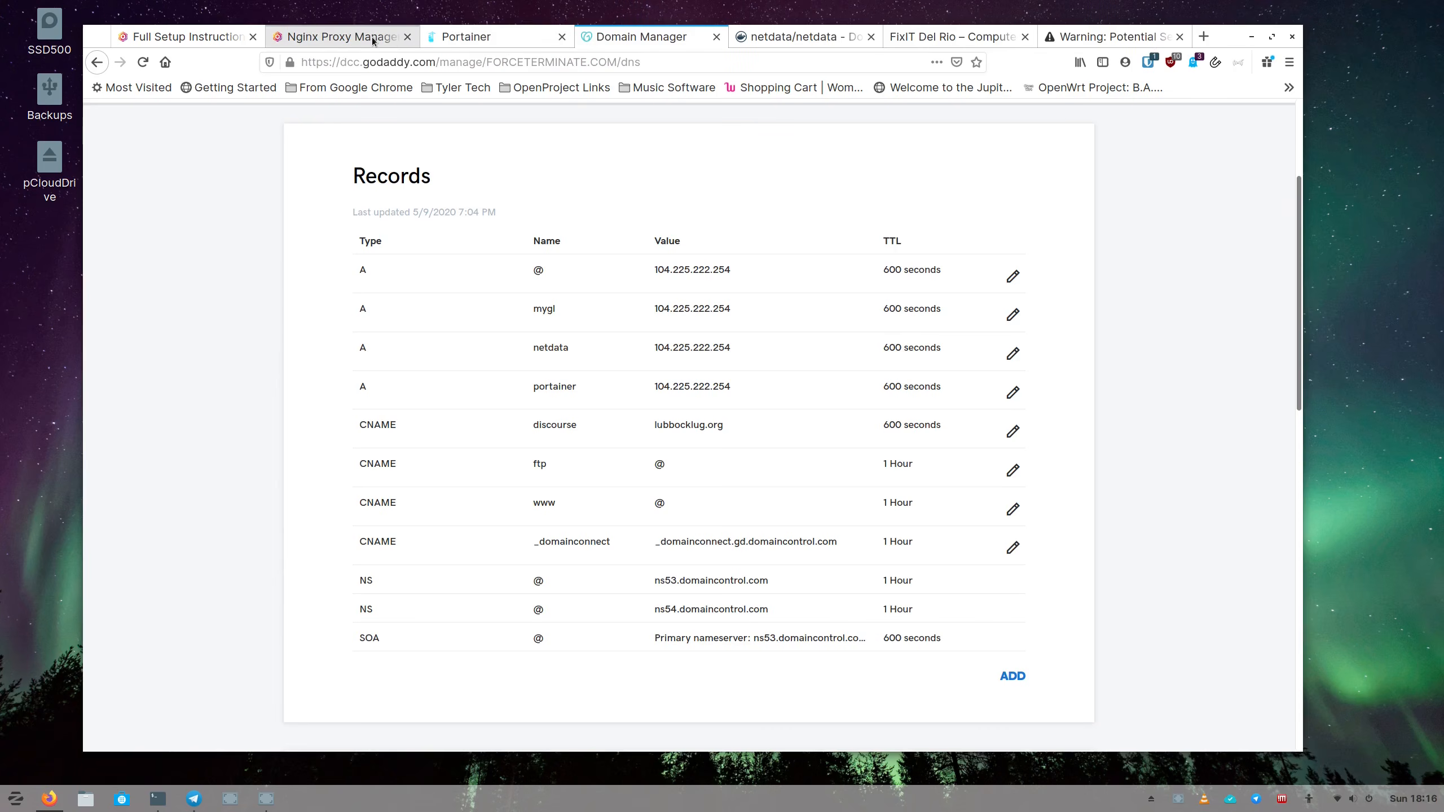
# Ping netdata.forceterminate.com and confirm 13/13 replies from 104.225.222.254 with no packet loss.
pyautogui.click(157, 798)
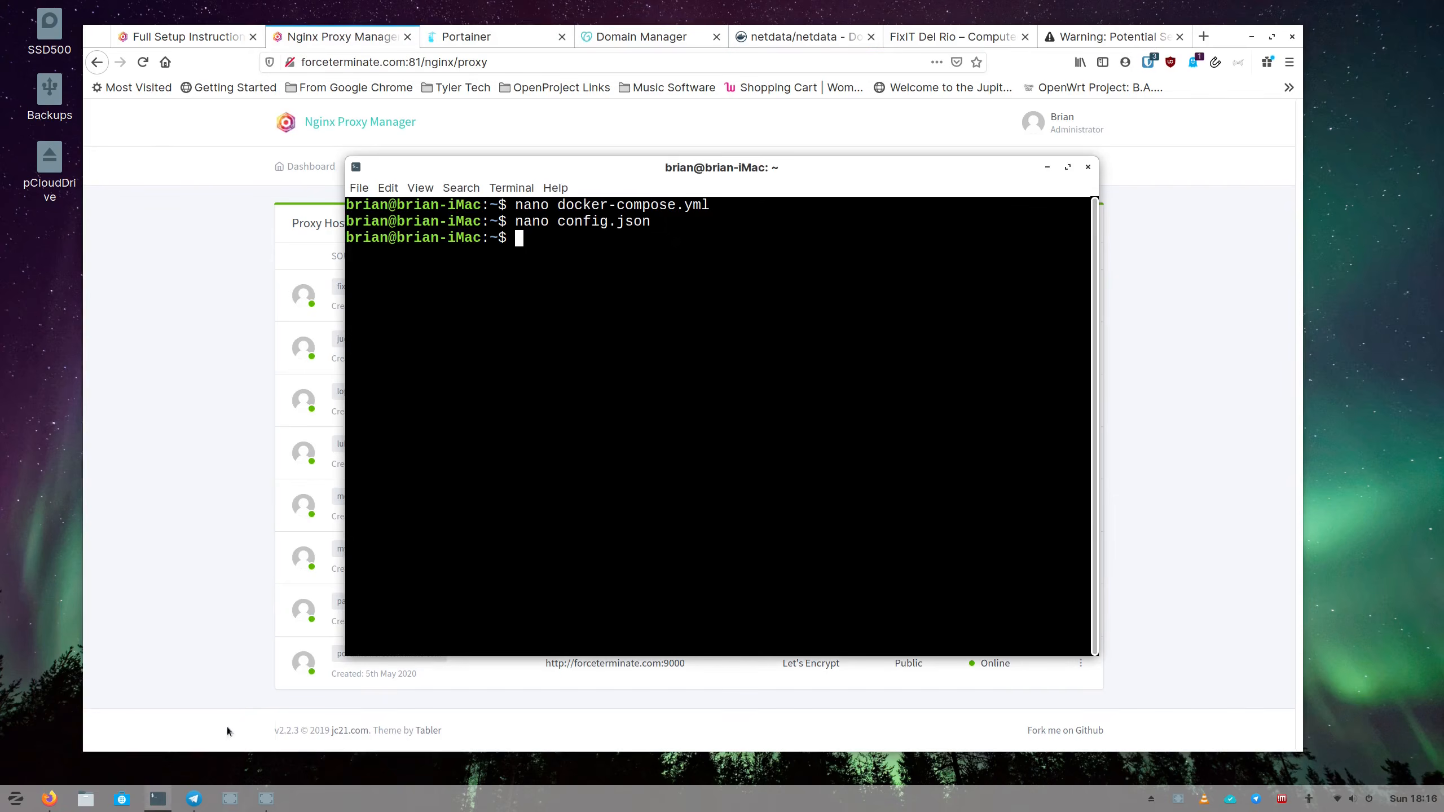
pyautogui.write('pin')
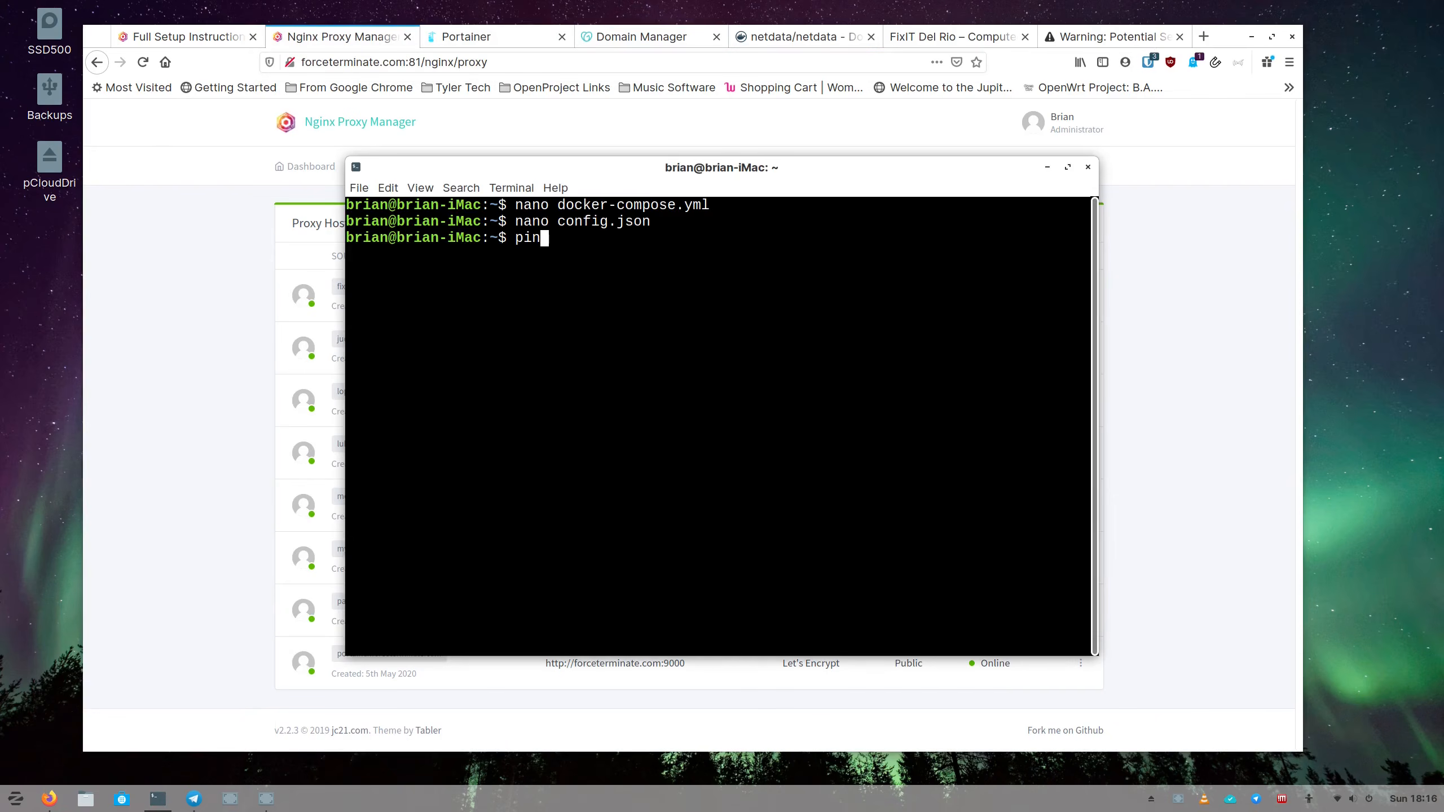
pyautogui.write('g netdata.forceterminate.com')
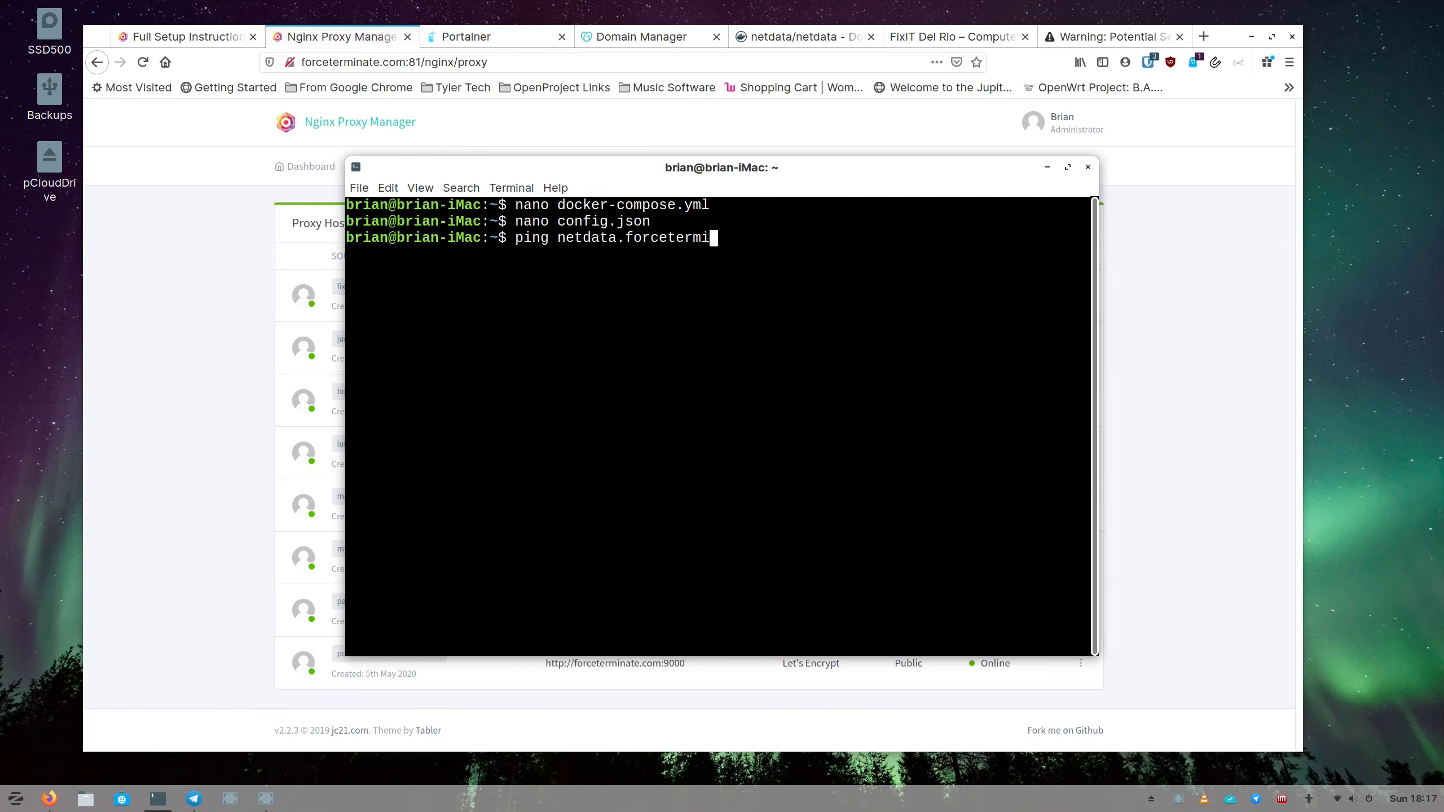
pyautogui.press('Return')
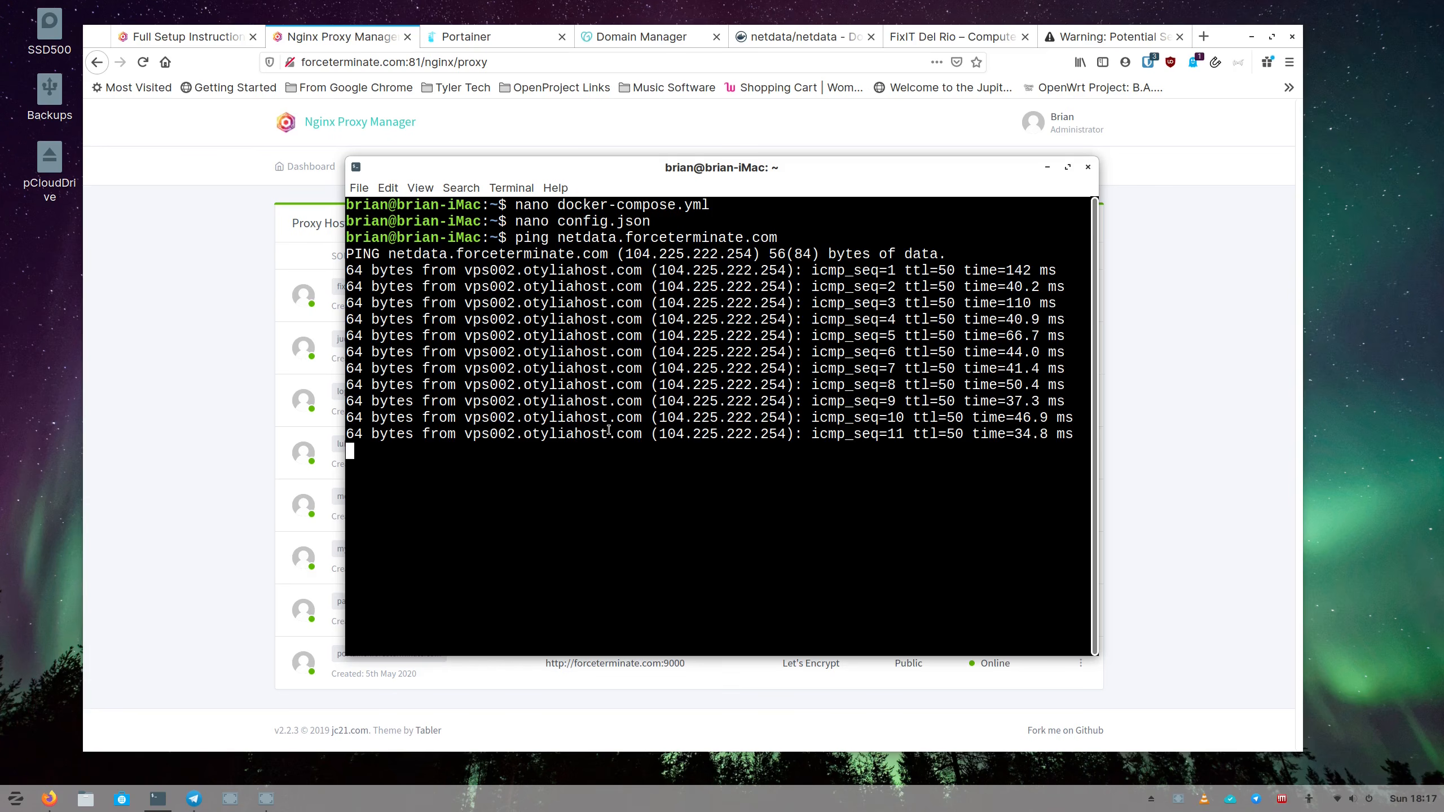
pyautogui.hotkey('ctrl', 'c')
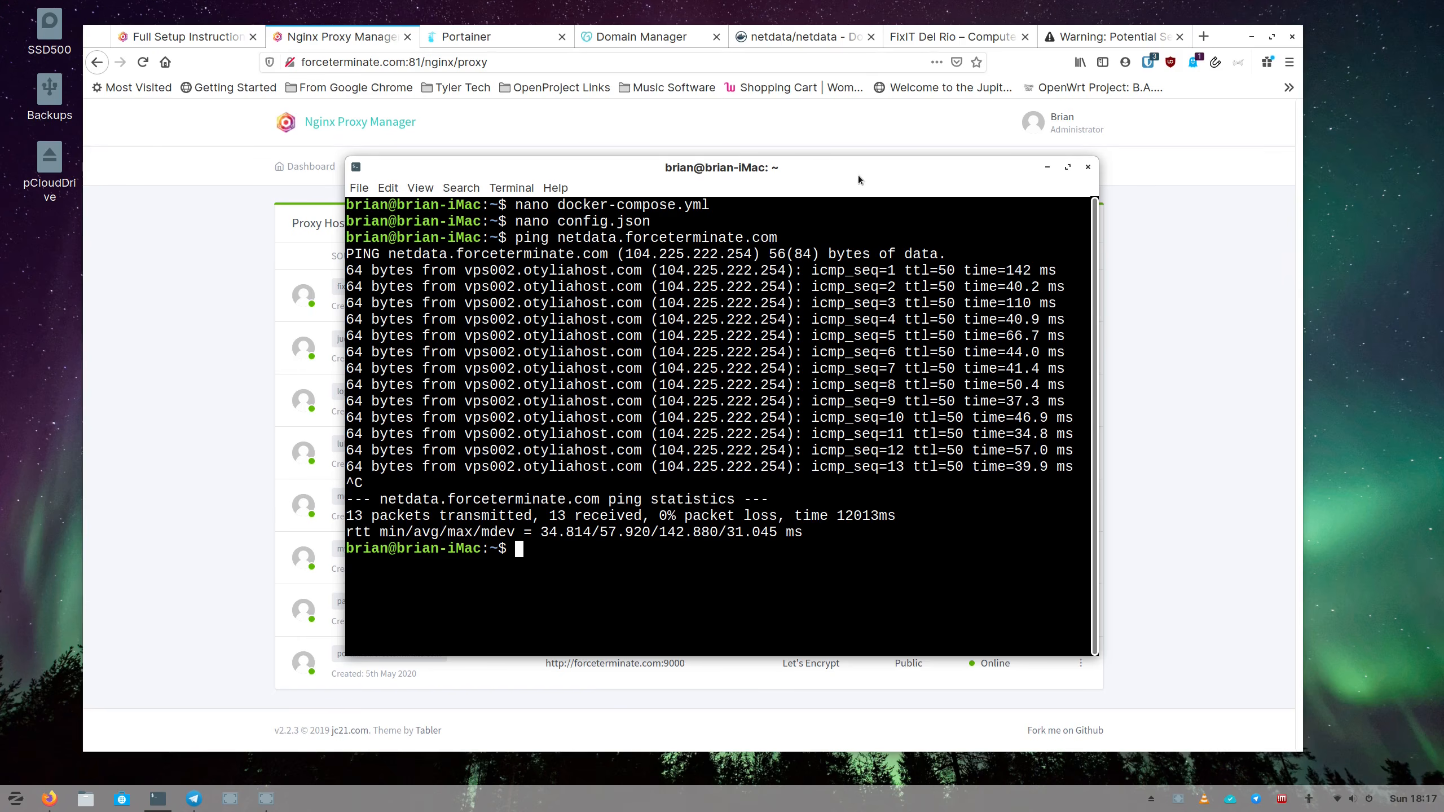
pyautogui.moveTo(857, 175); pyautogui.dragTo(796, 190)
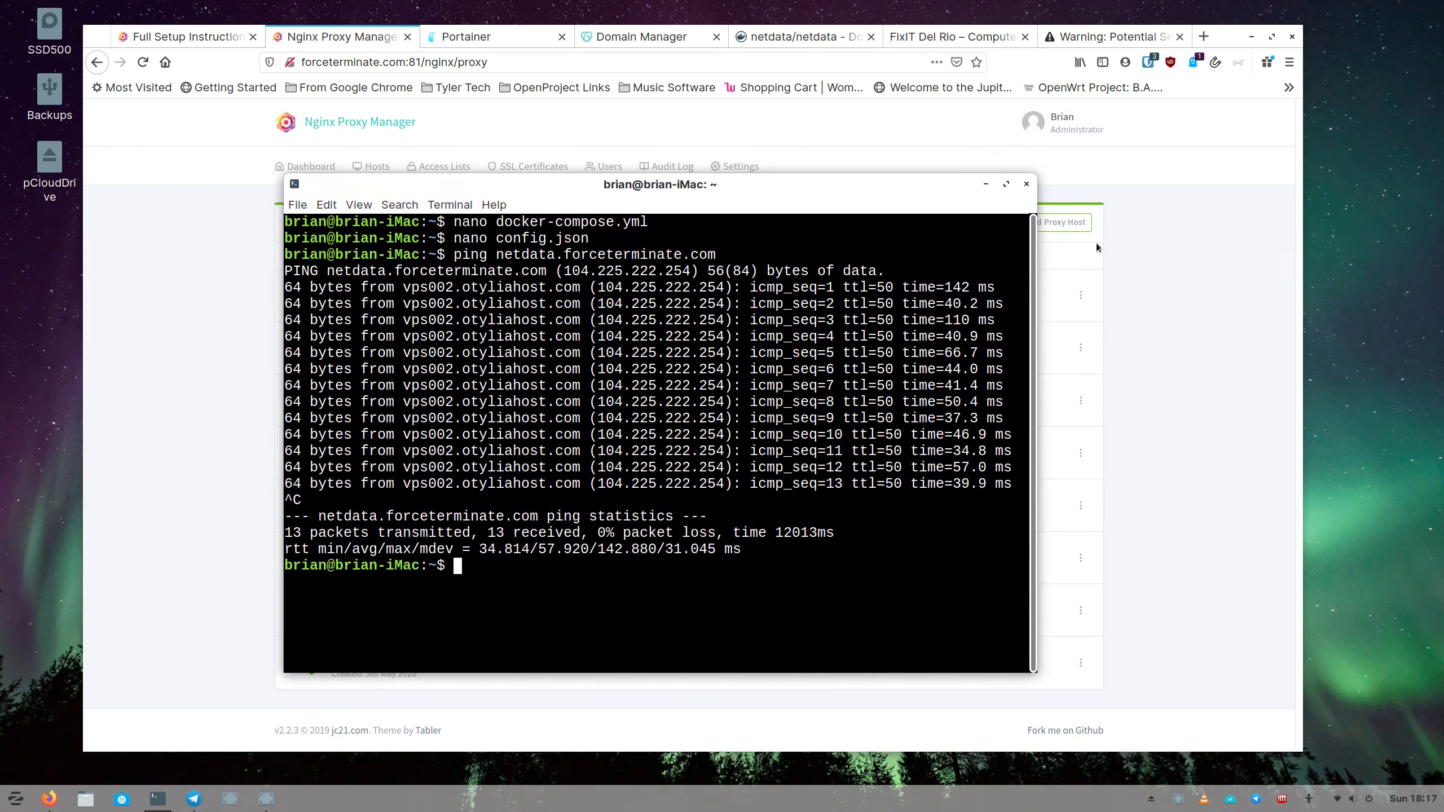
pyautogui.click(1097, 243)
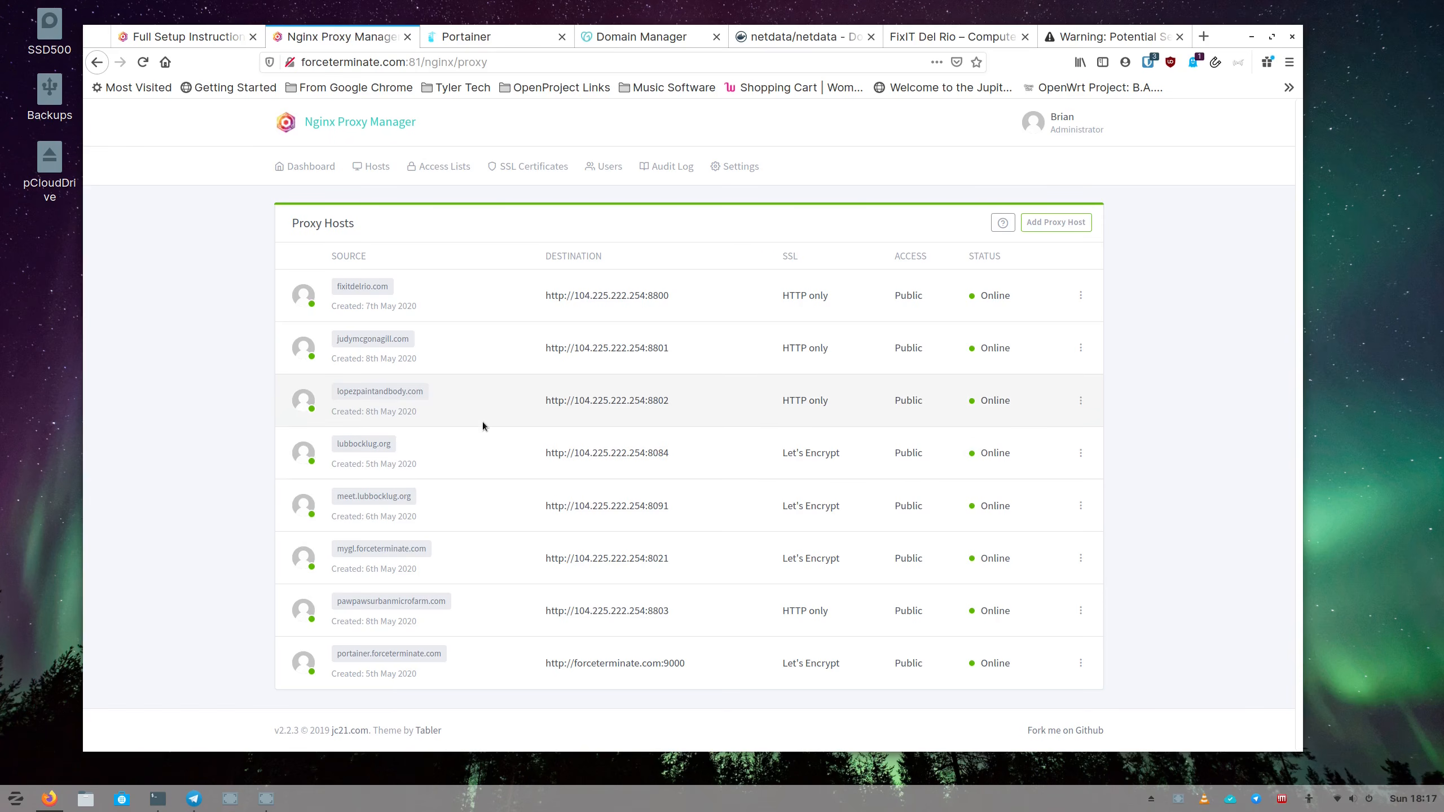
# SSH into the routemehome server, clear the screen and list running containers with docker ps.
pyautogui.click(158, 800)
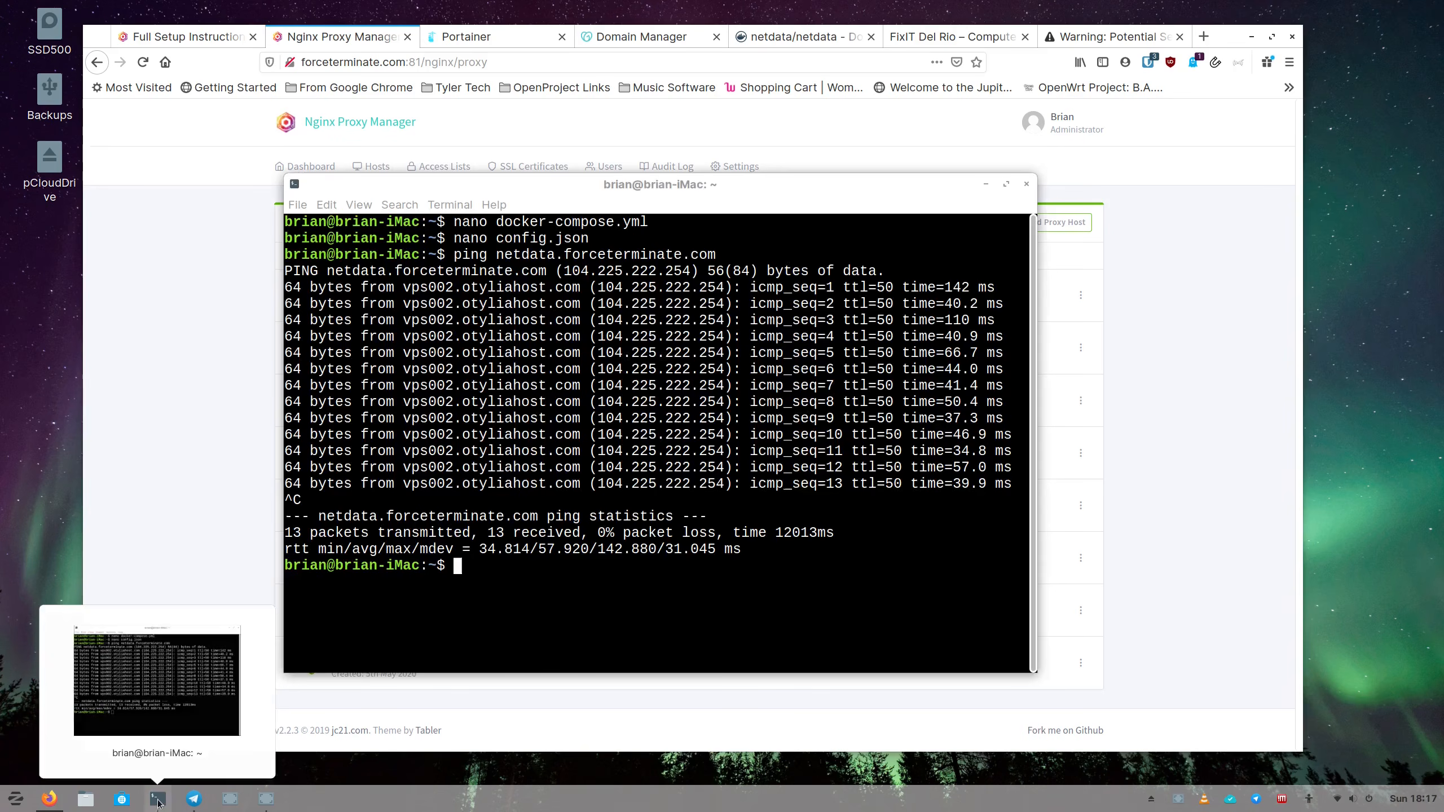
pyautogui.write('s')
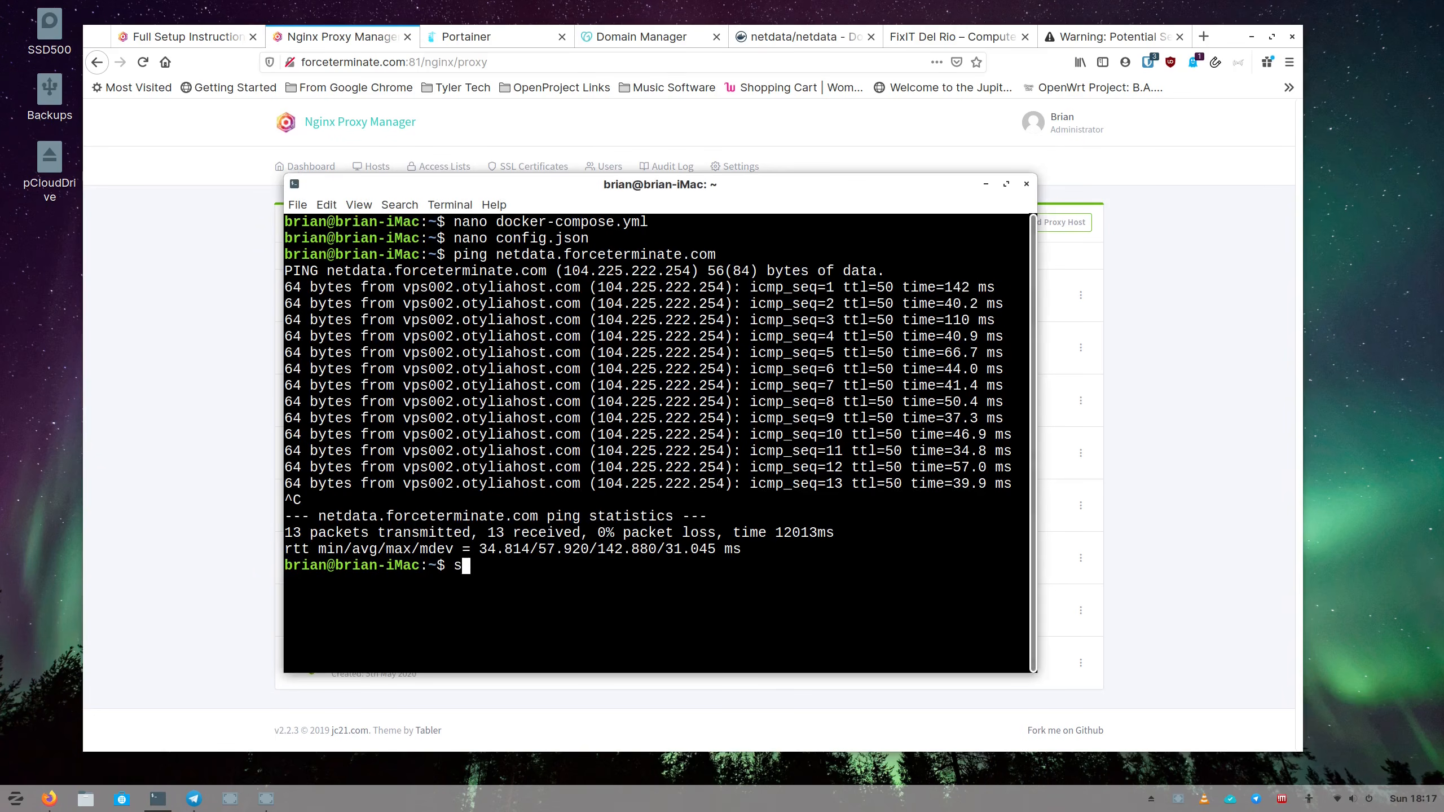
pyautogui.write('sh brian@')
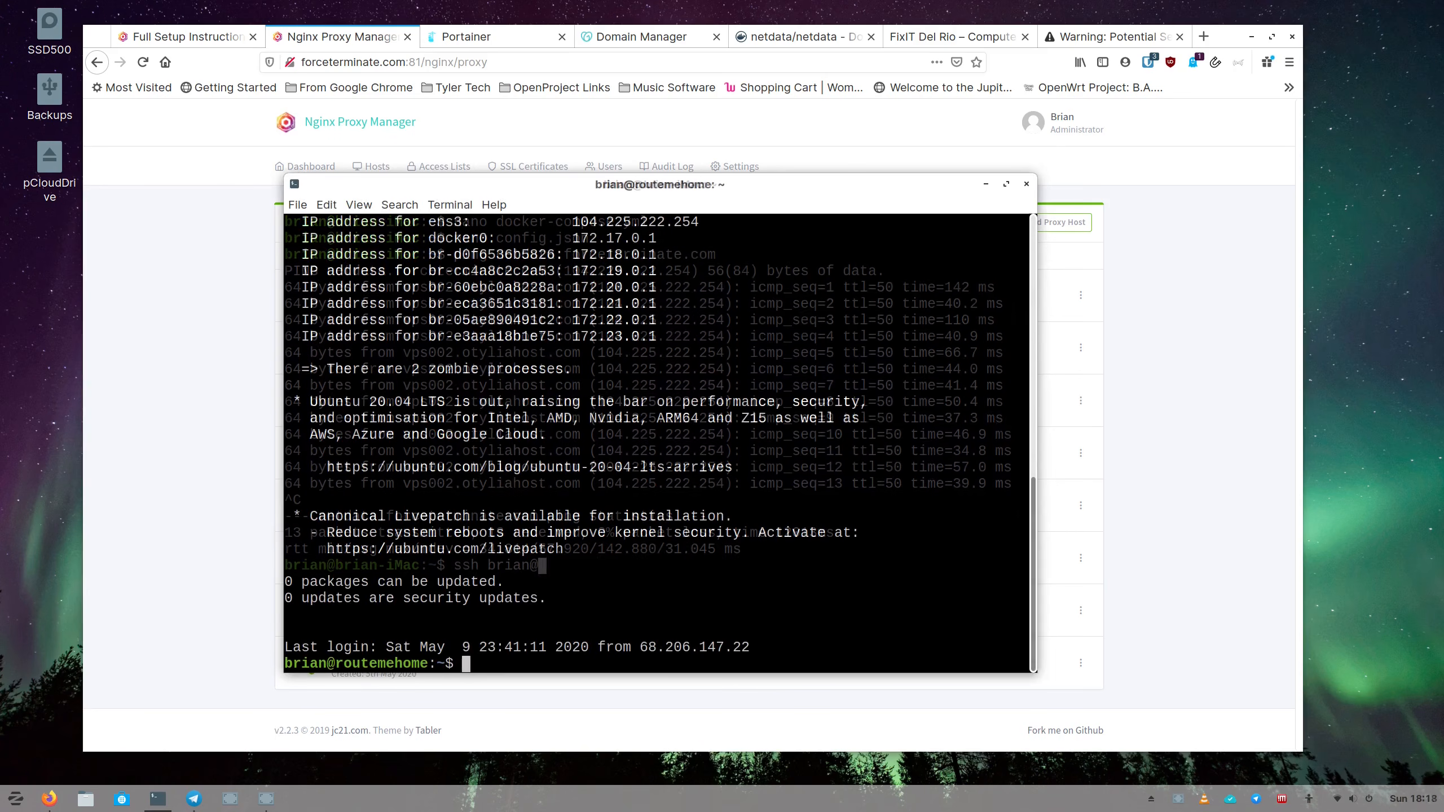
pyautogui.write('clear')
pyautogui.press('Return')
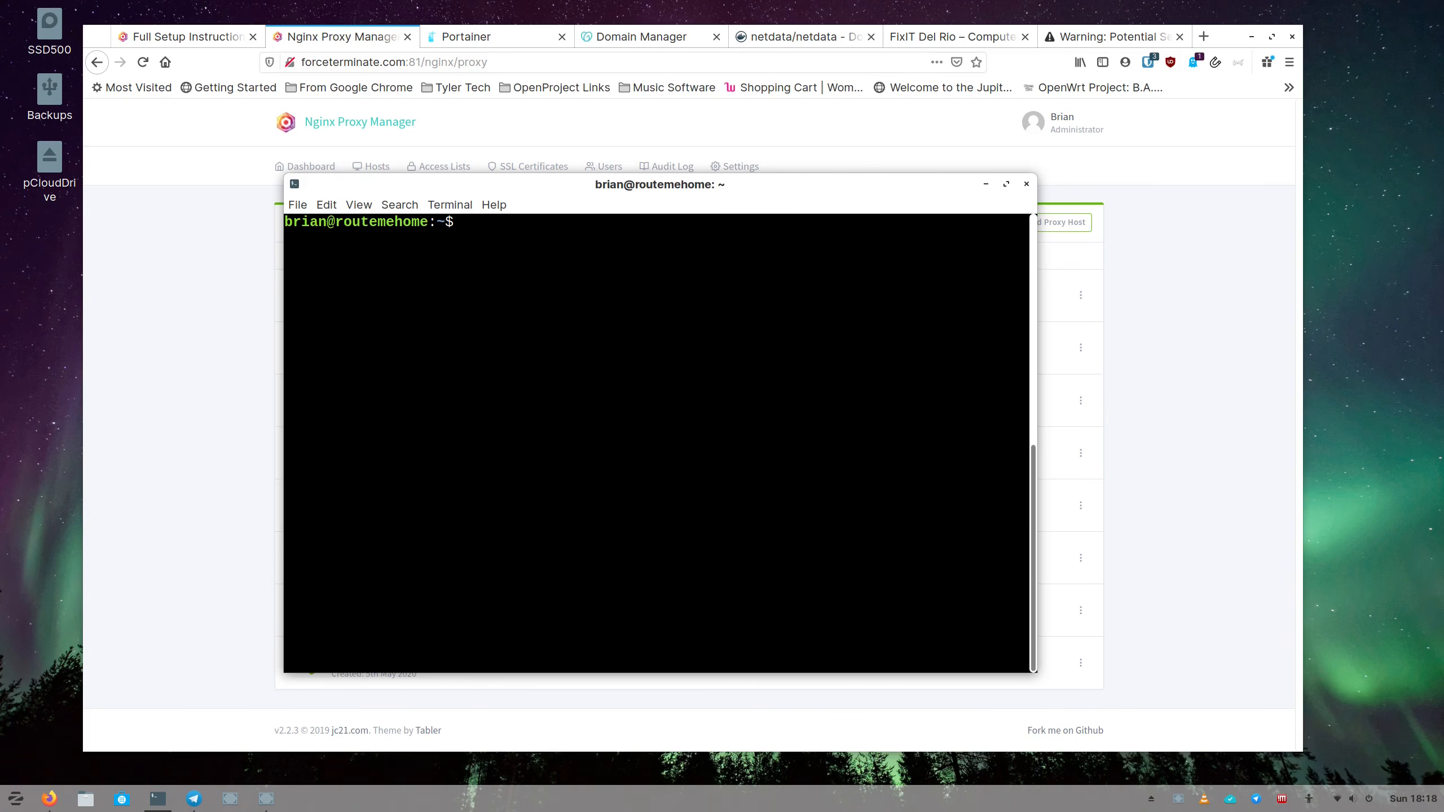
pyautogui.write('docker ps')
pyautogui.press('Return')
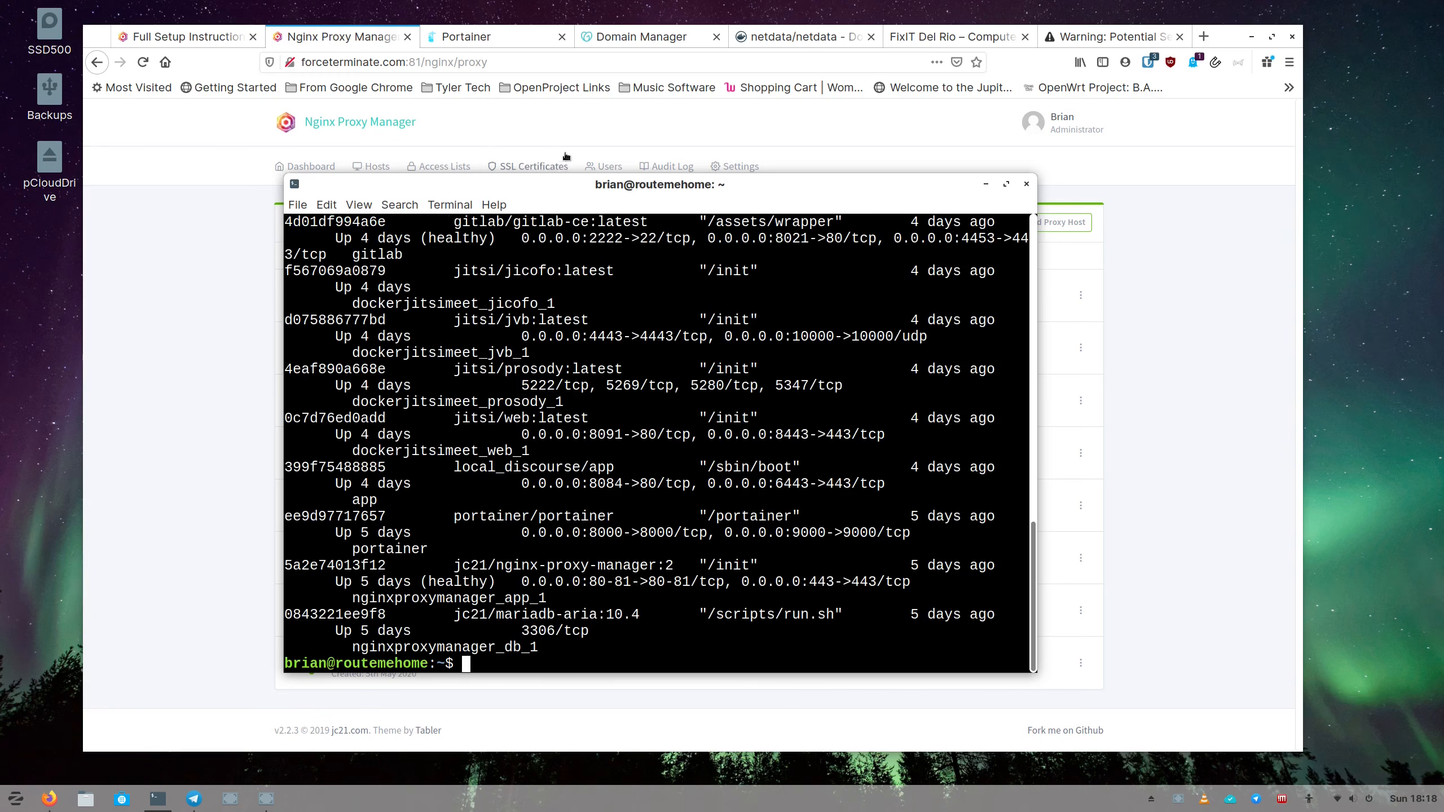
# Enlarge the terminal to near full screen and list all containers with docker ps -a.
pyautogui.moveTo(546, 185); pyautogui.dragTo(357, 33)
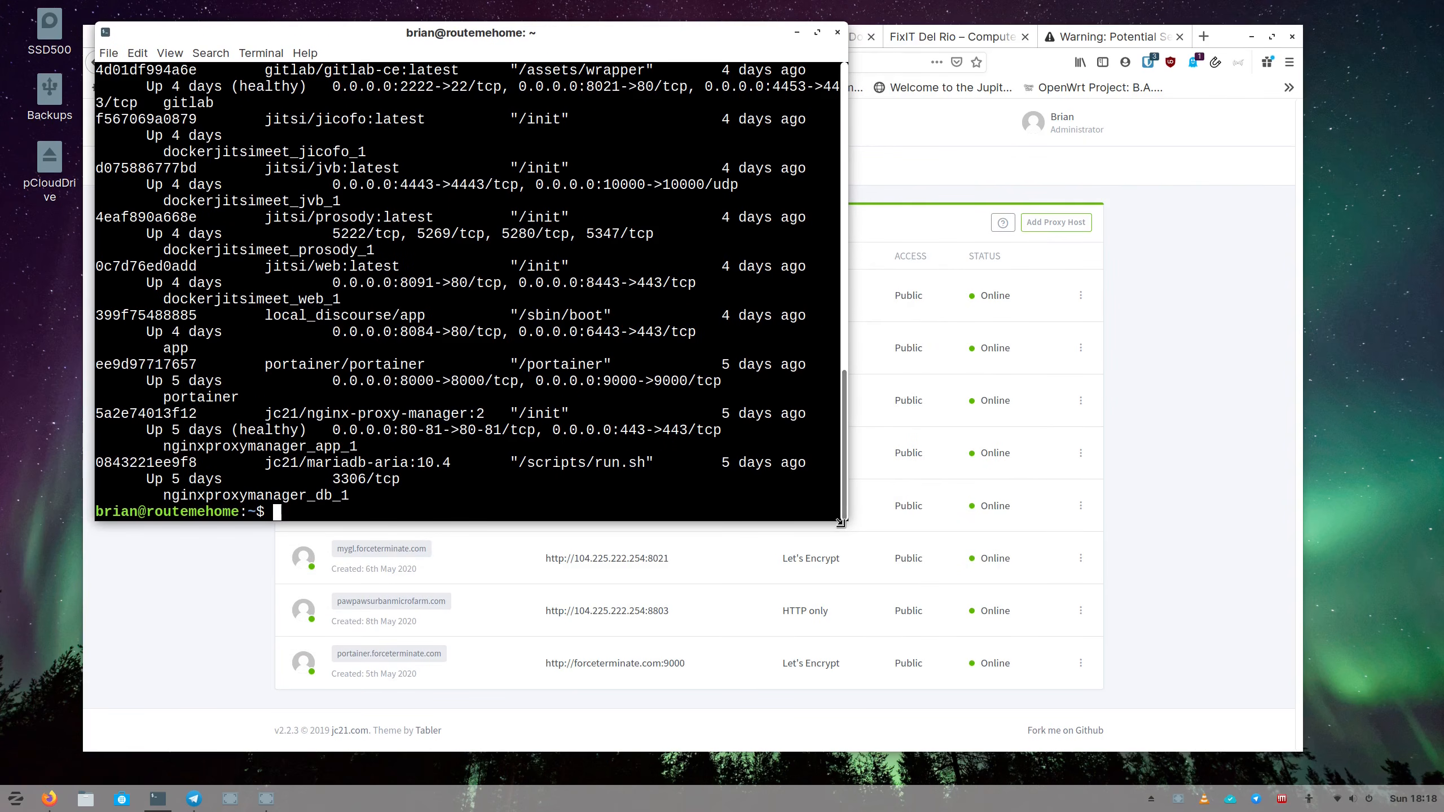
pyautogui.moveTo(841, 519); pyautogui.dragTo(1302, 766)
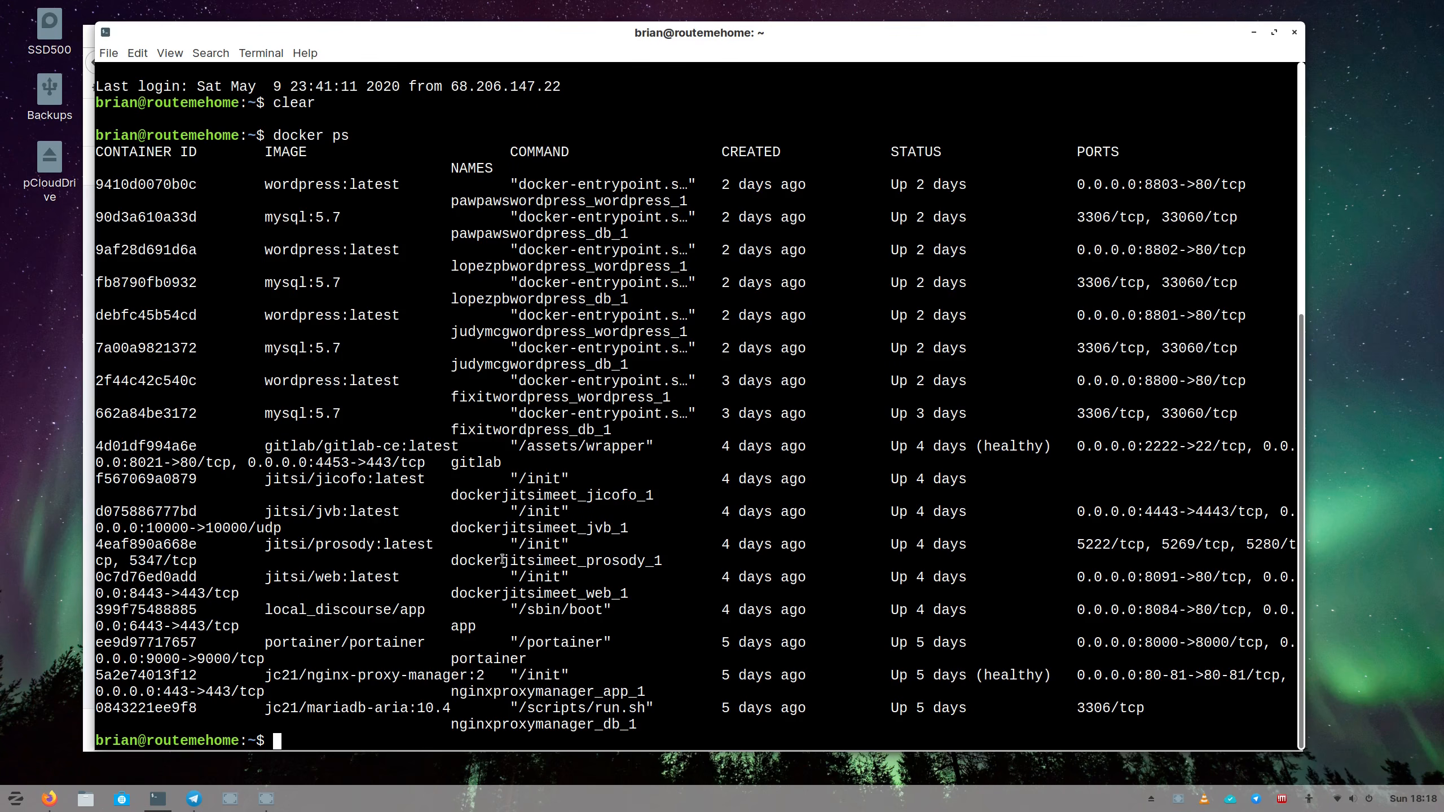
pyautogui.write('docker ps -a')
pyautogui.press('Return')
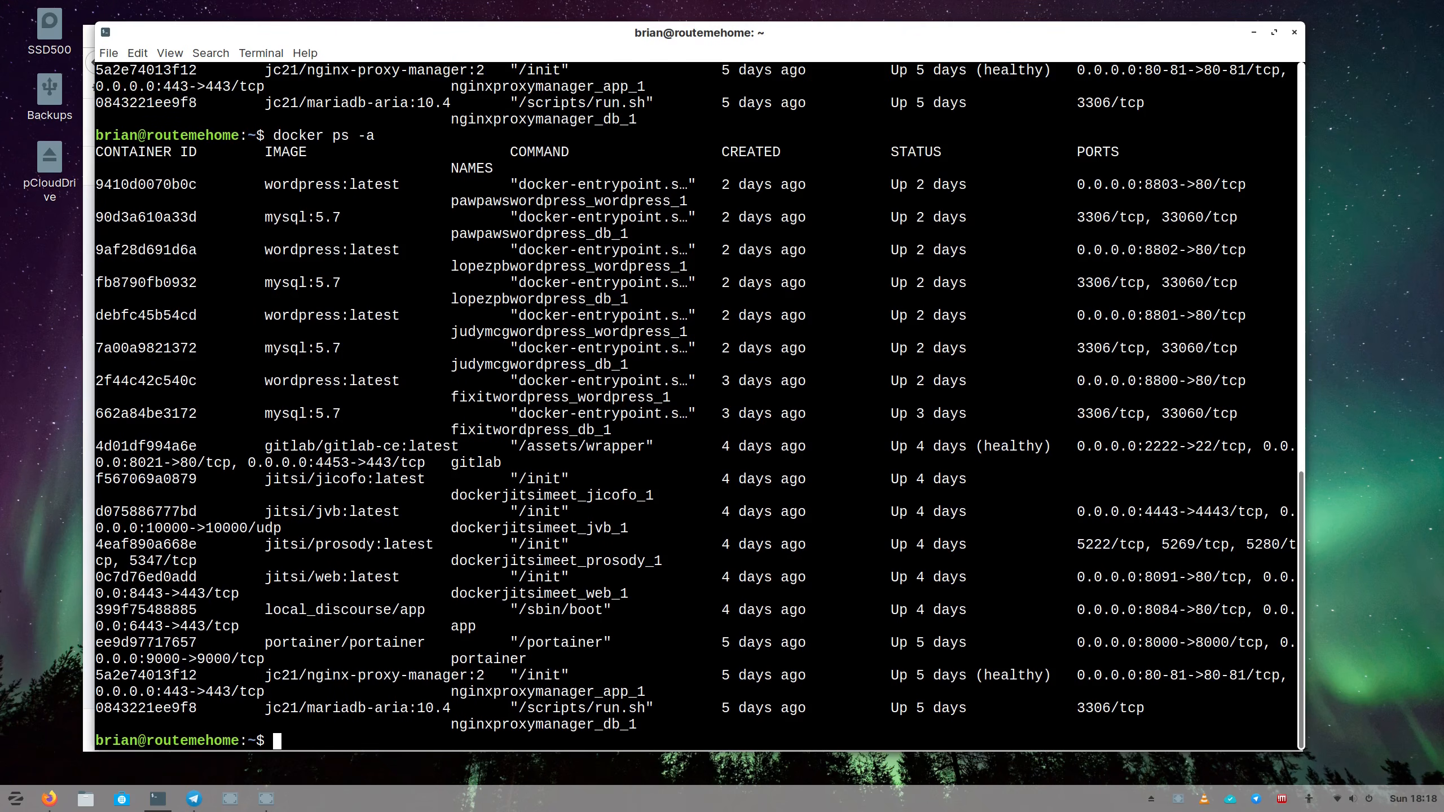
pyautogui.scroll(3, 488, 616)
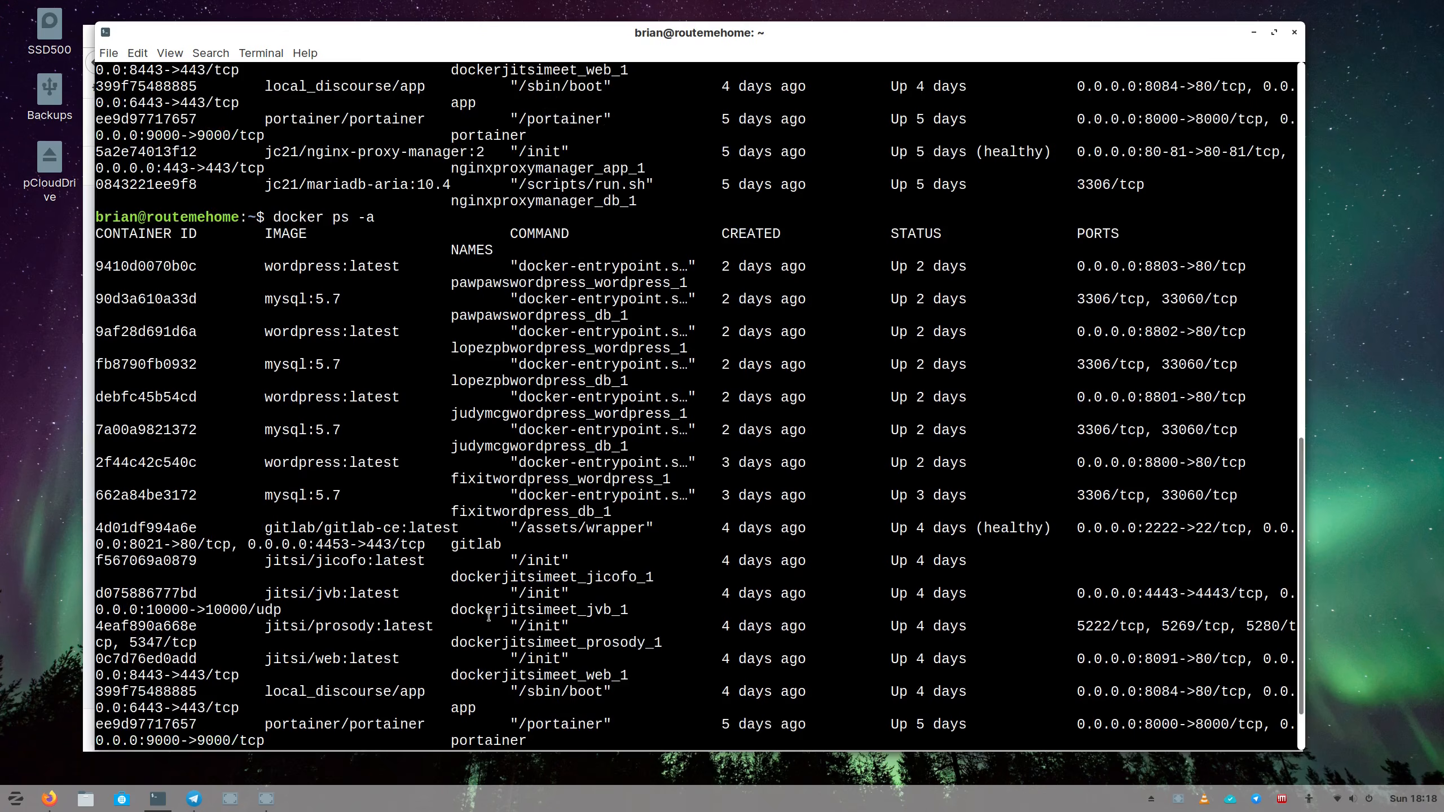
pyautogui.scroll(-3, 488, 616)
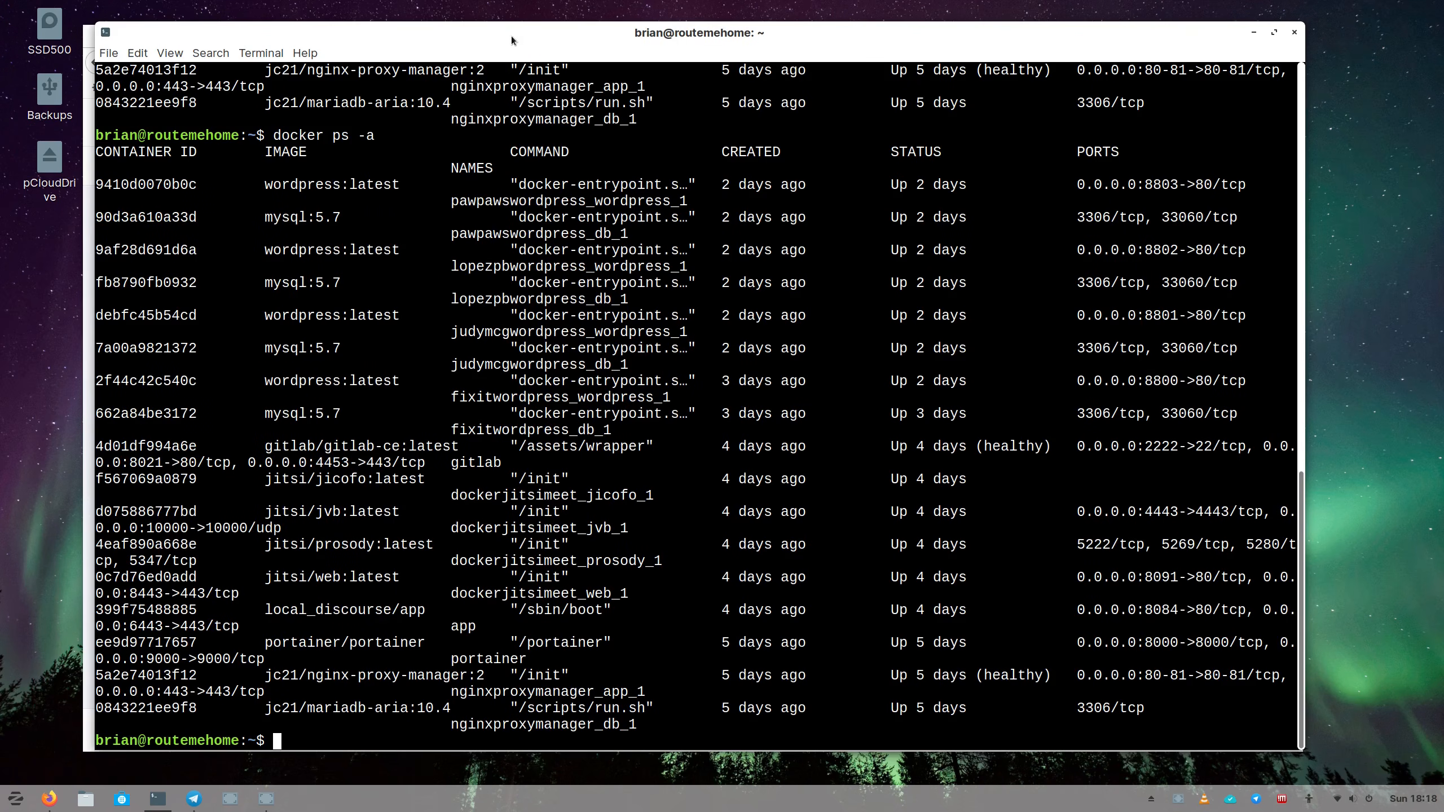
pyautogui.moveTo(511, 37); pyautogui.dragTo(511, 72)
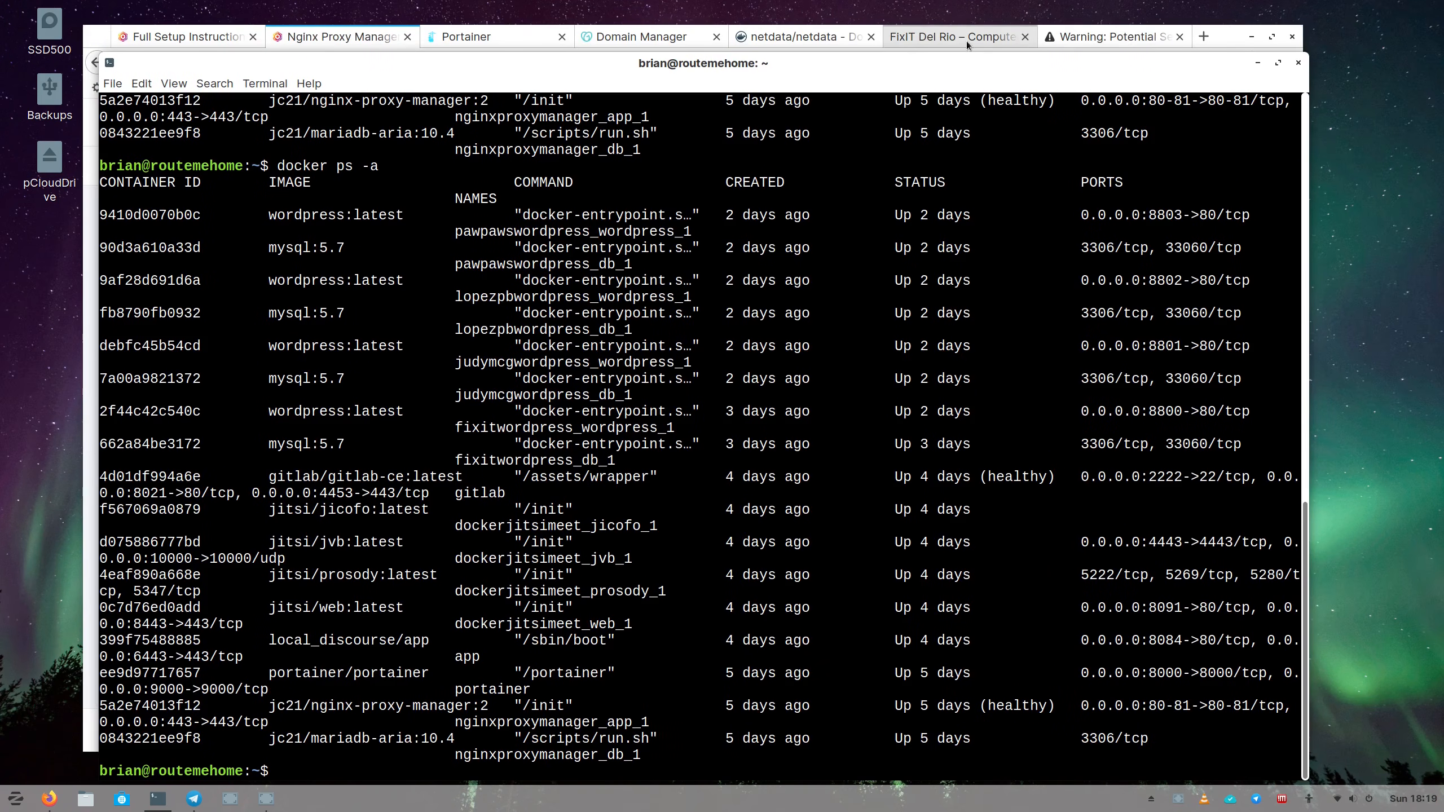
# Run netdata's docker run command with an added -p 3943:443 mapping alongside 19999:19999.
pyautogui.click(774, 37)
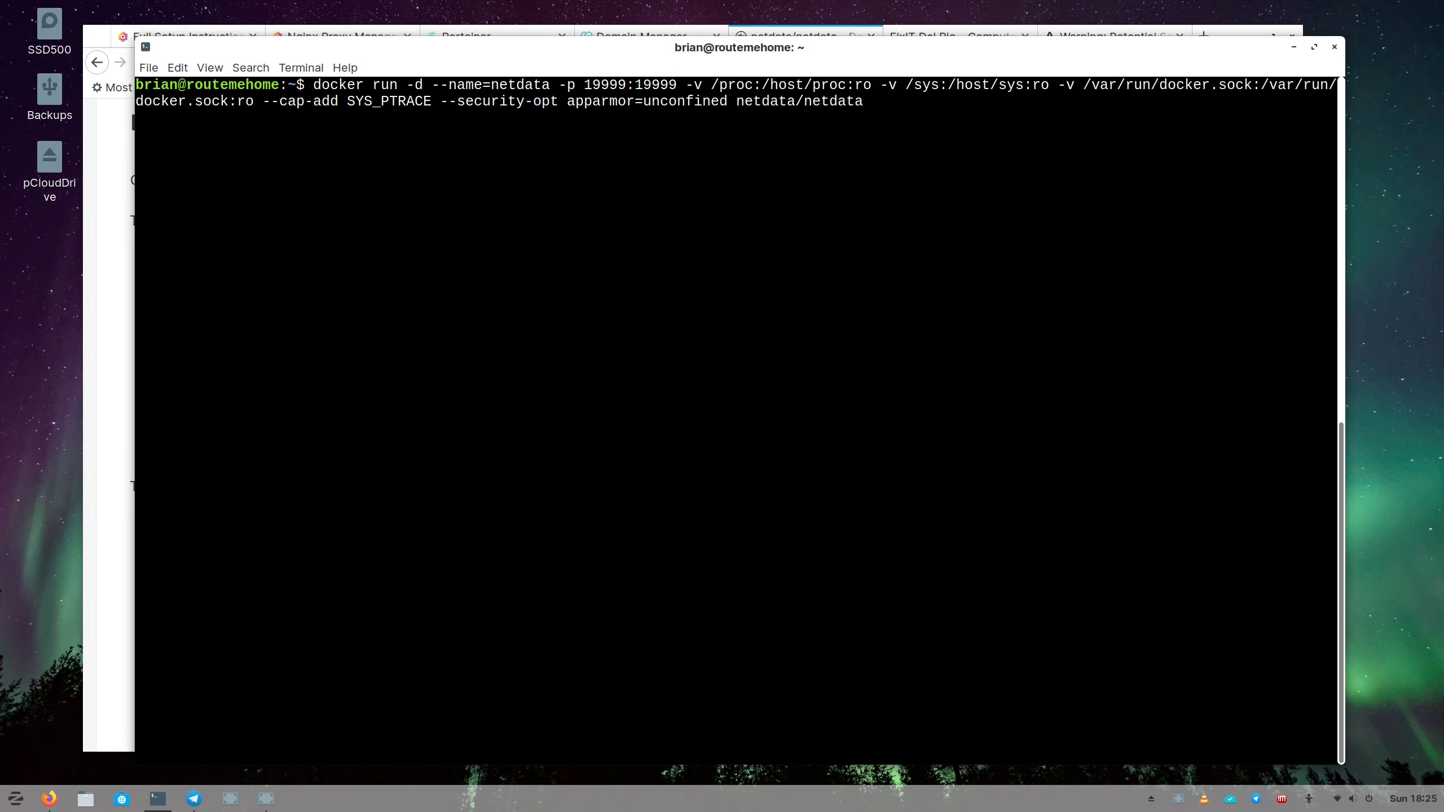
pyautogui.write('-p 3')
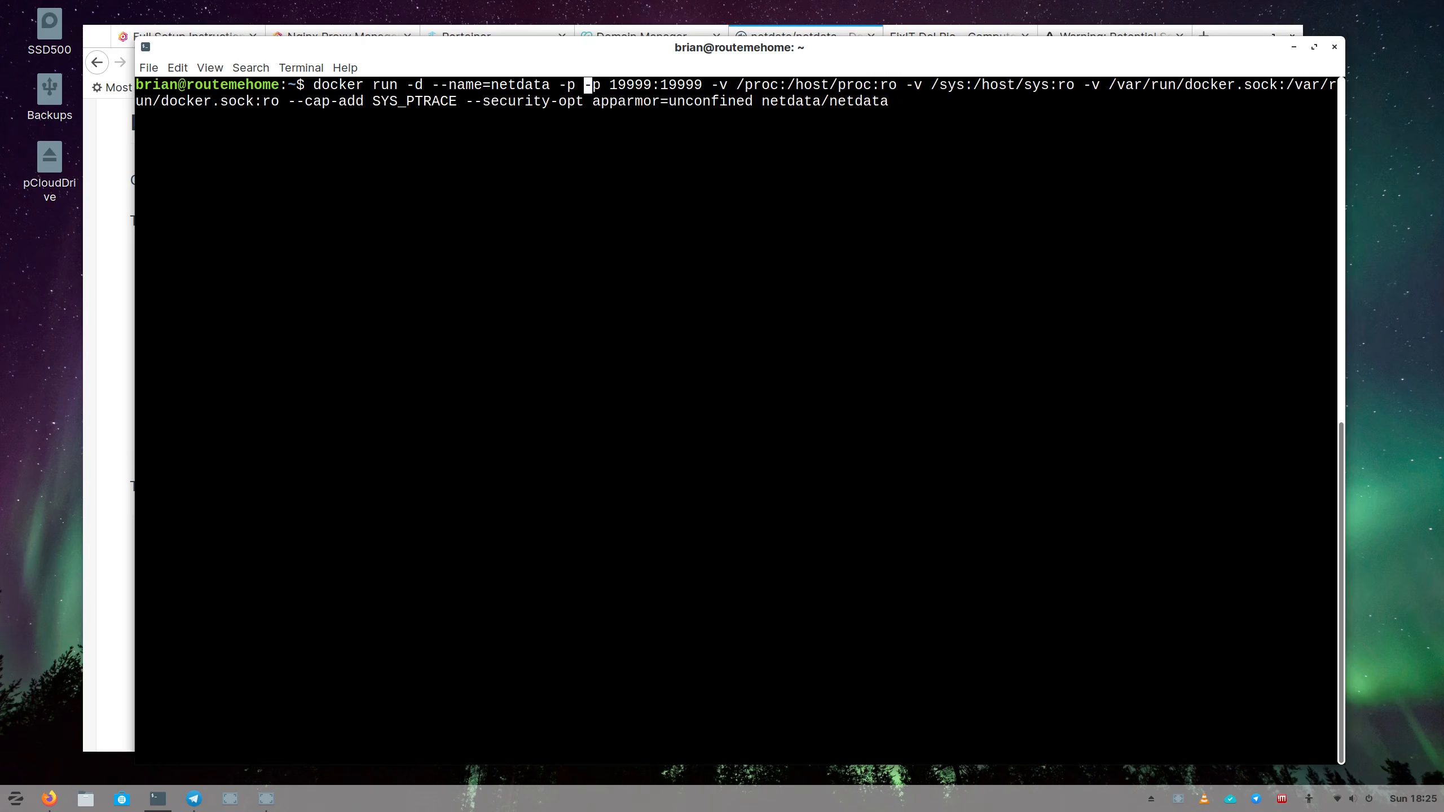
pyautogui.write('943')
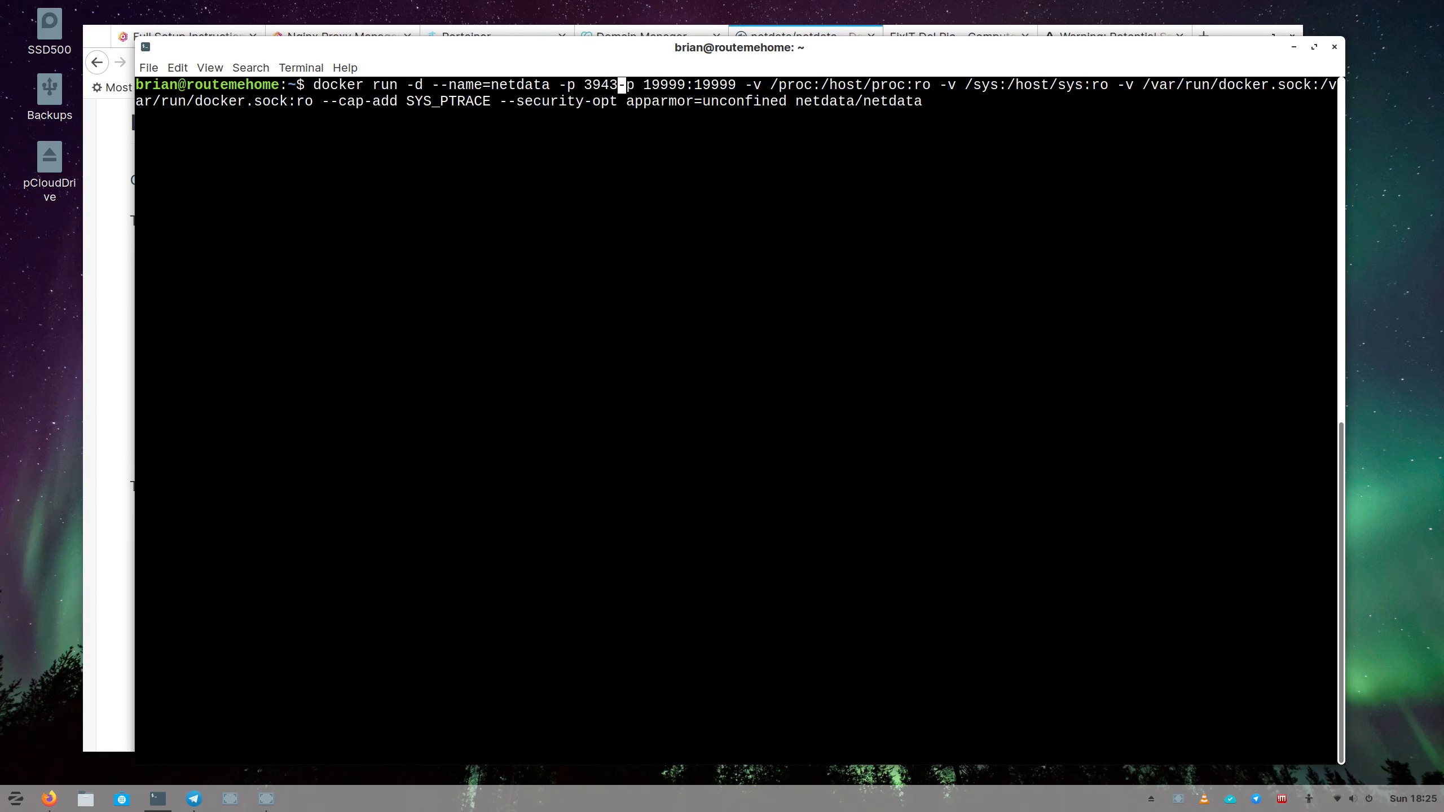
pyautogui.write(':443')
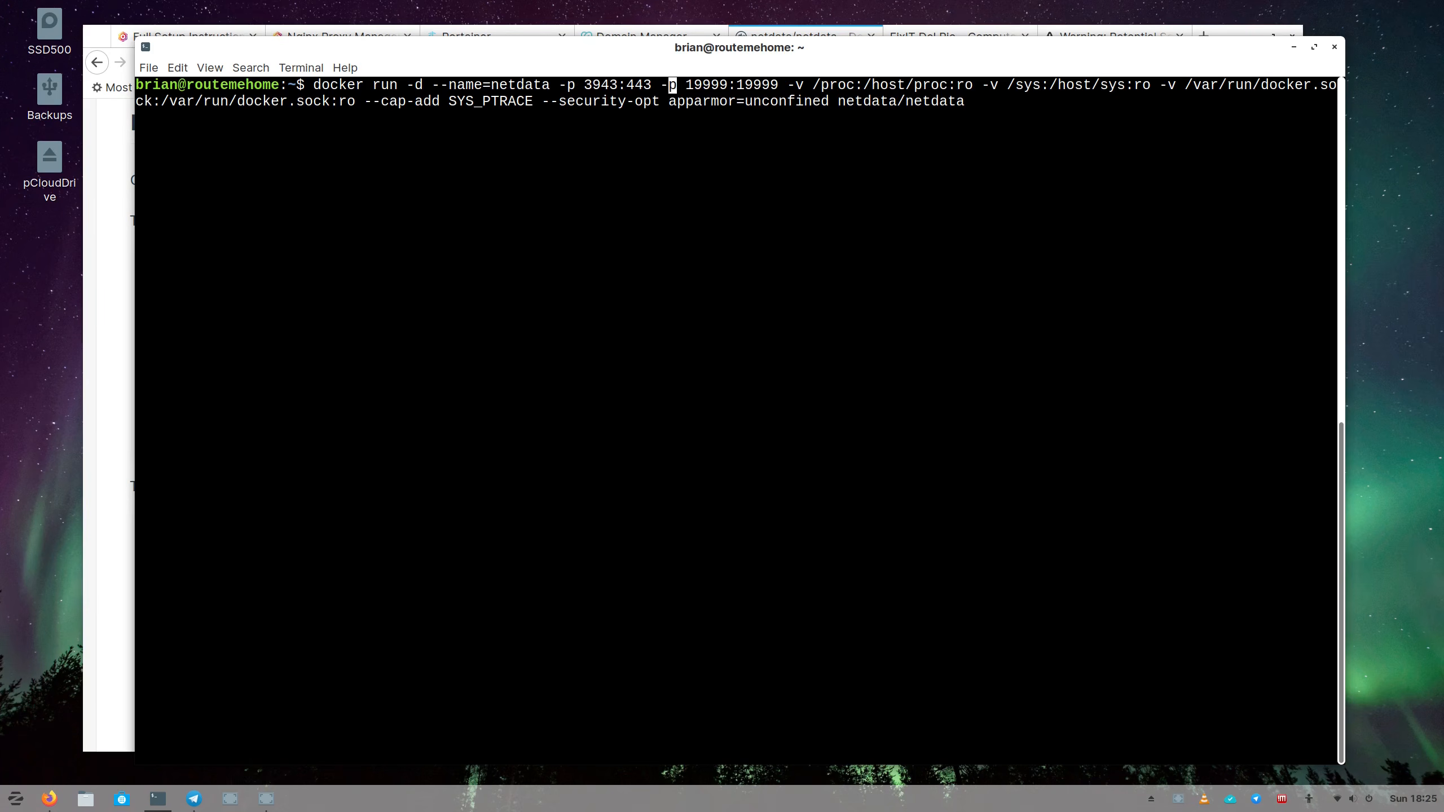
pyautogui.press('Right')
pyautogui.press('Right')
pyautogui.press('Right')
pyautogui.press('Right')
pyautogui.press('Right')
pyautogui.press('Right')
pyautogui.press('Right')
pyautogui.press('Right')
pyautogui.press('Right')
pyautogui.press('Right')
pyautogui.press('Right')
pyautogui.press('Right')
pyautogui.press('Right')
pyautogui.press('Right')
pyautogui.press('Right')
pyautogui.press('Right')
pyautogui.press('Right')
pyautogui.press('Right')
pyautogui.press('Right')
pyautogui.press('Right')
pyautogui.press('Right')
pyautogui.press('Right')
pyautogui.press('Return')
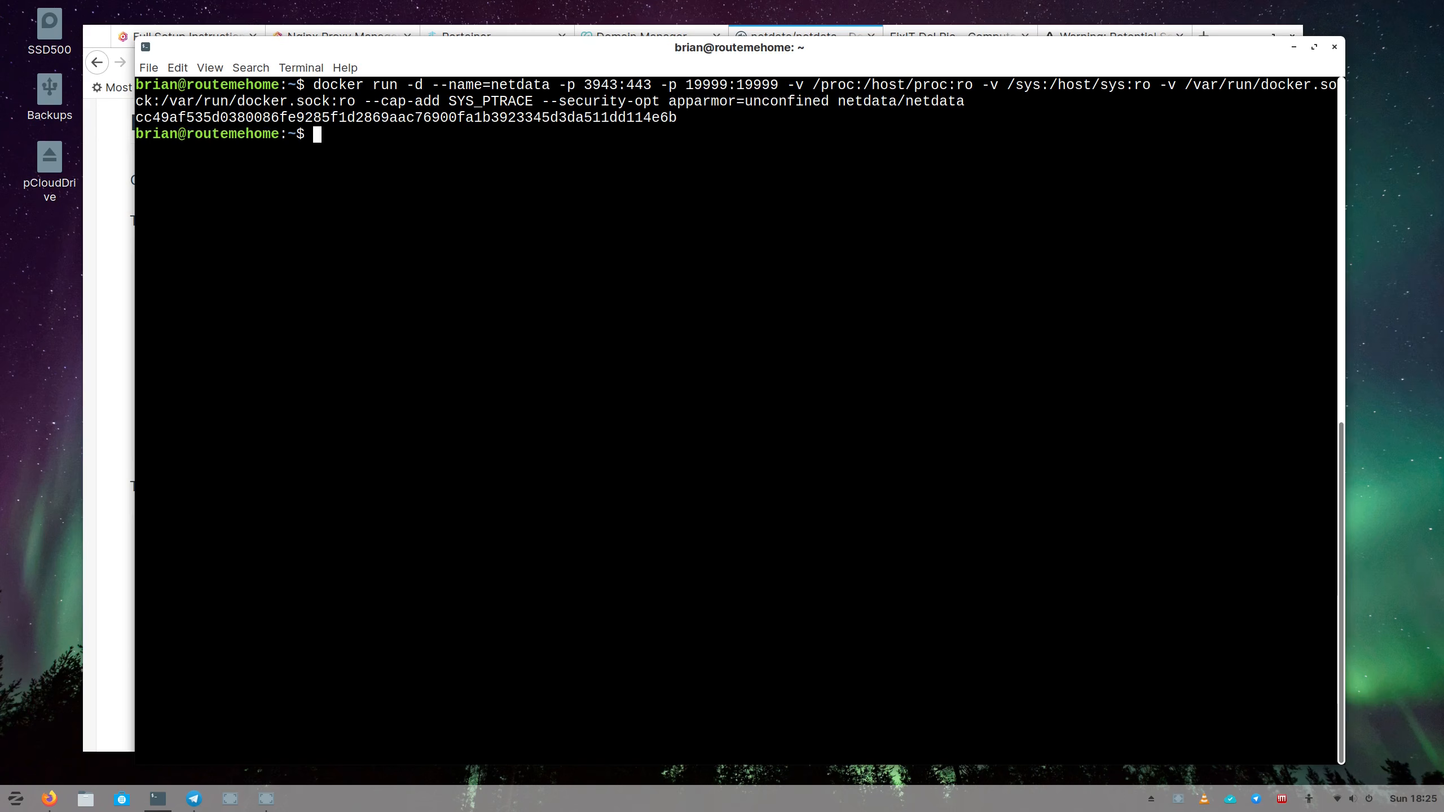
pyautogui.click(97, 280)
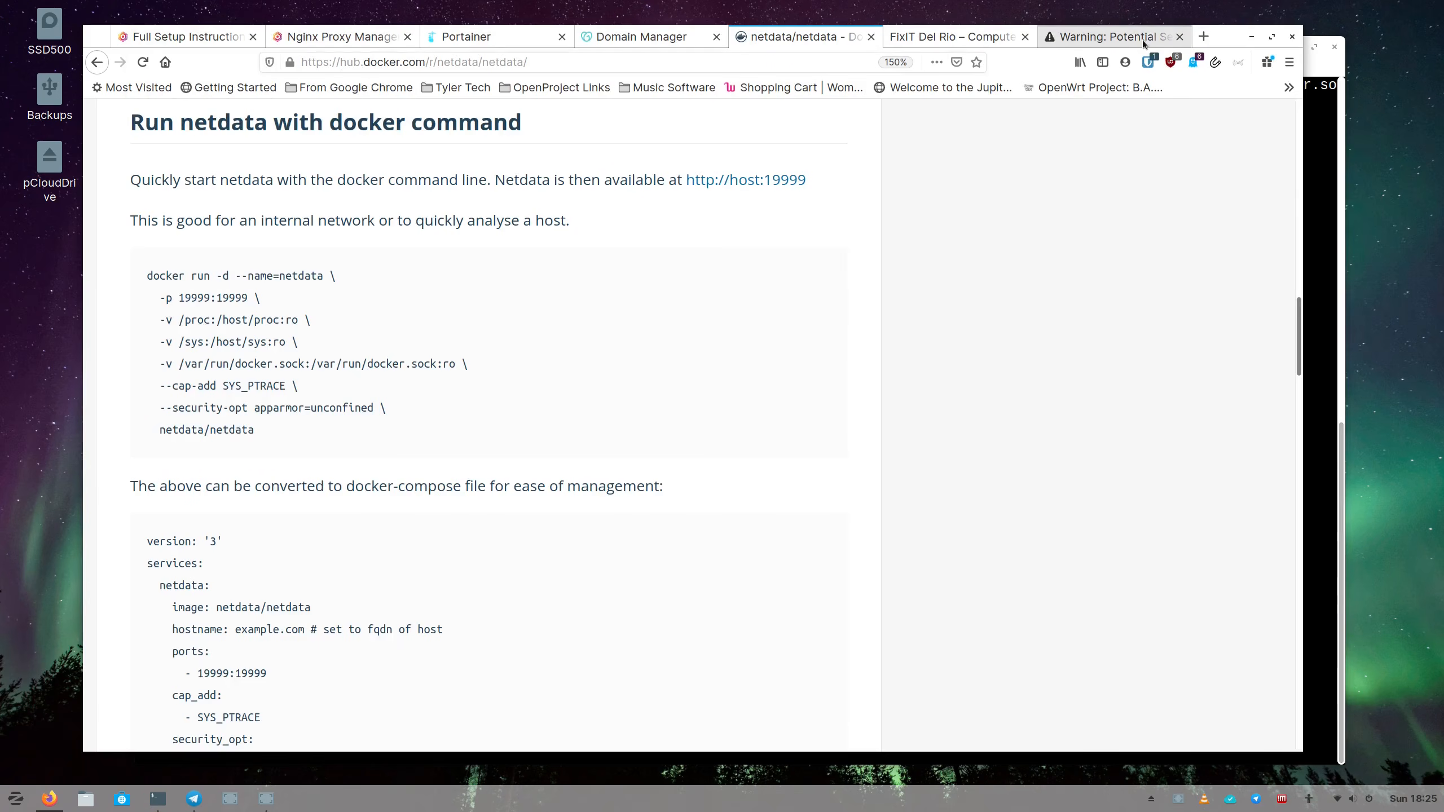
# Load netdata.forceterminate.com:19999 in a new tab to reach the System Overview dashboard.
pyautogui.click(1201, 36)
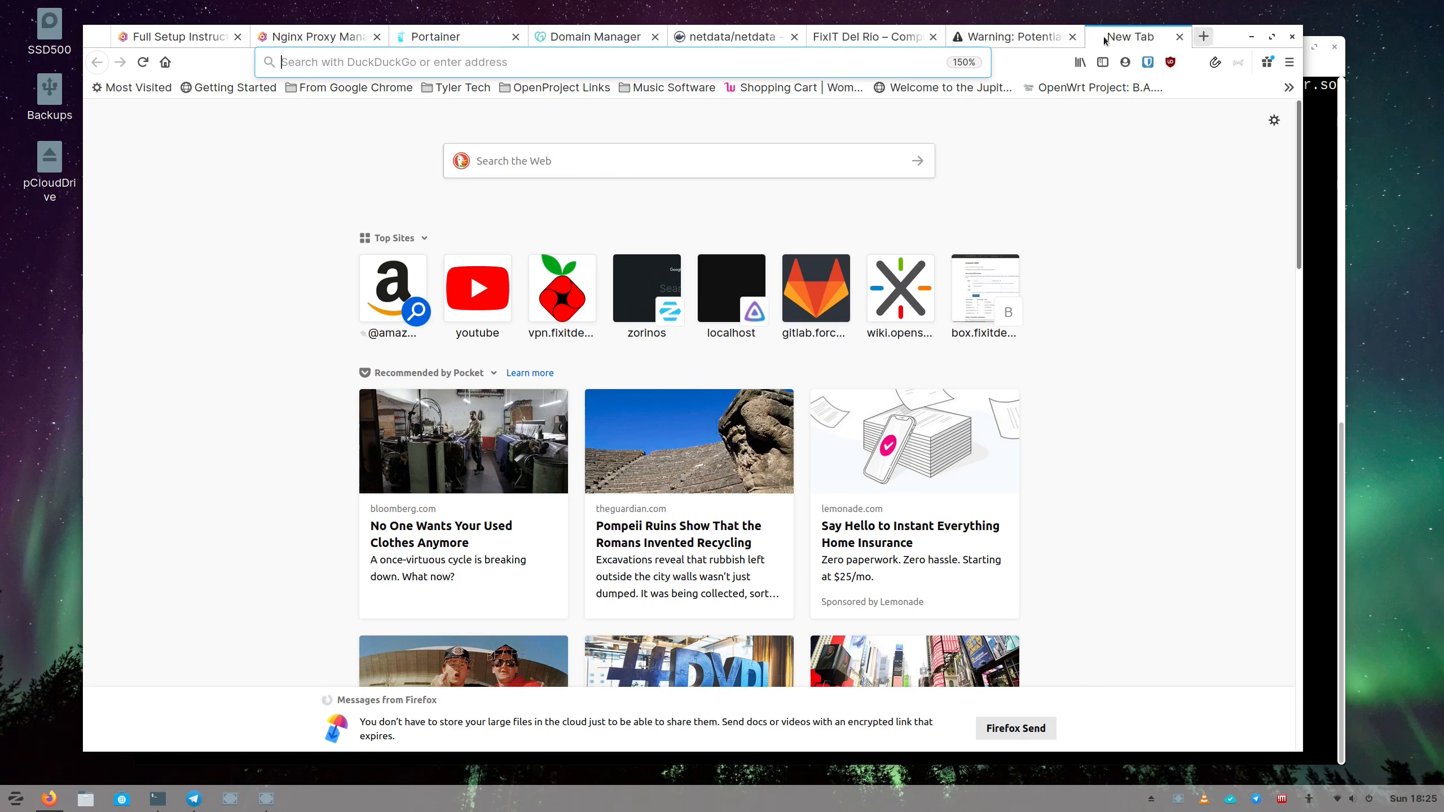
pyautogui.click(702, 66)
pyautogui.write('netdata.for')
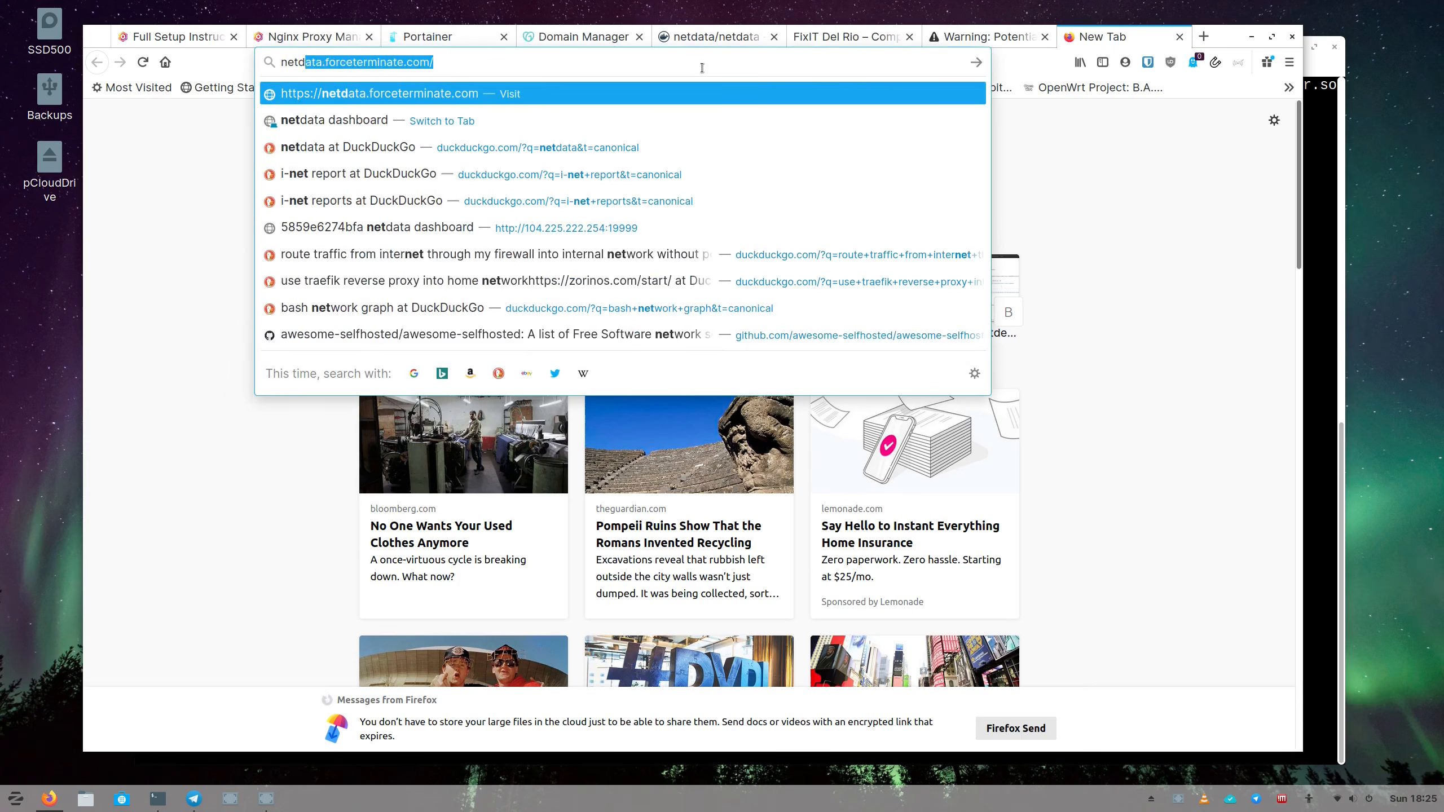
pyautogui.write('ceterminate.com')
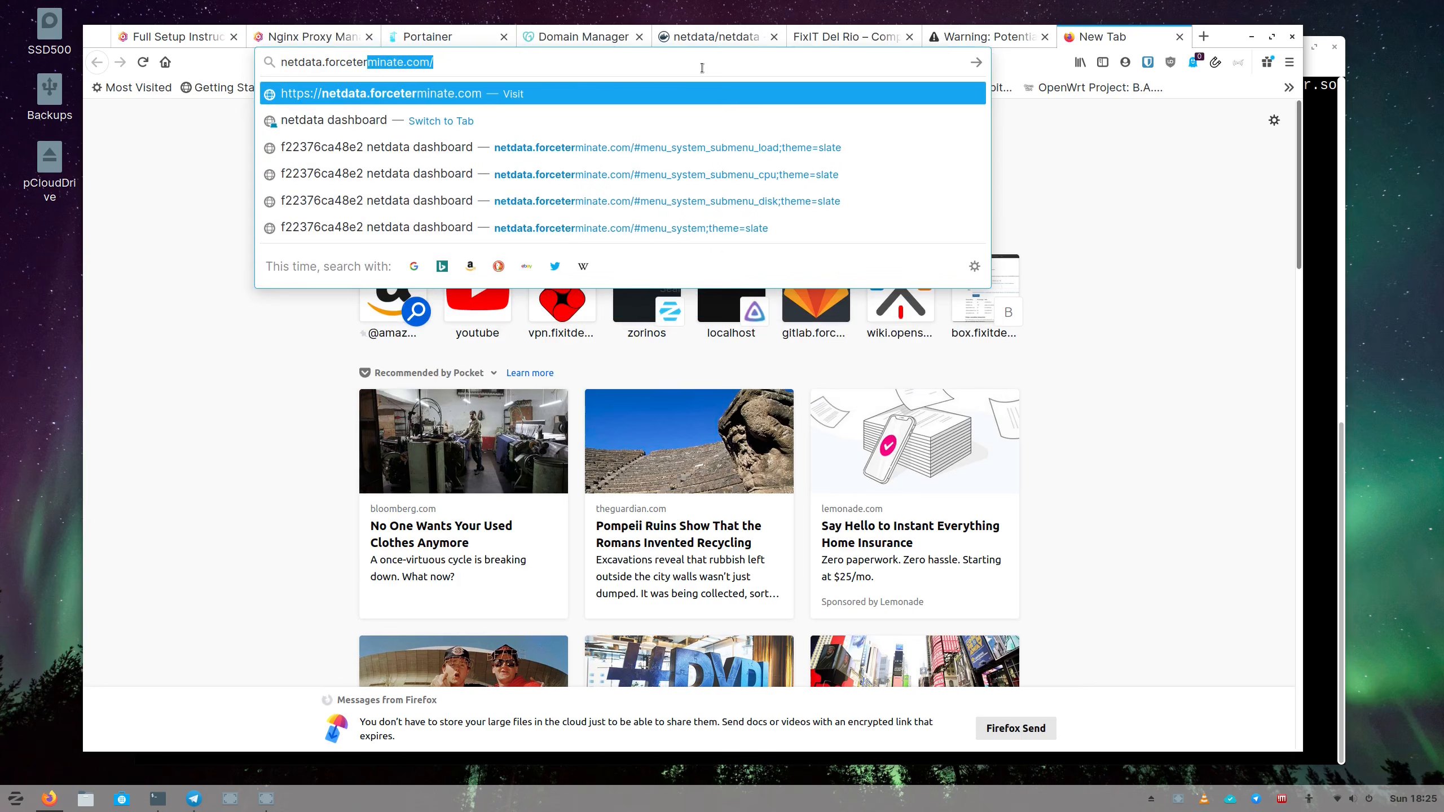
pyautogui.write(':')
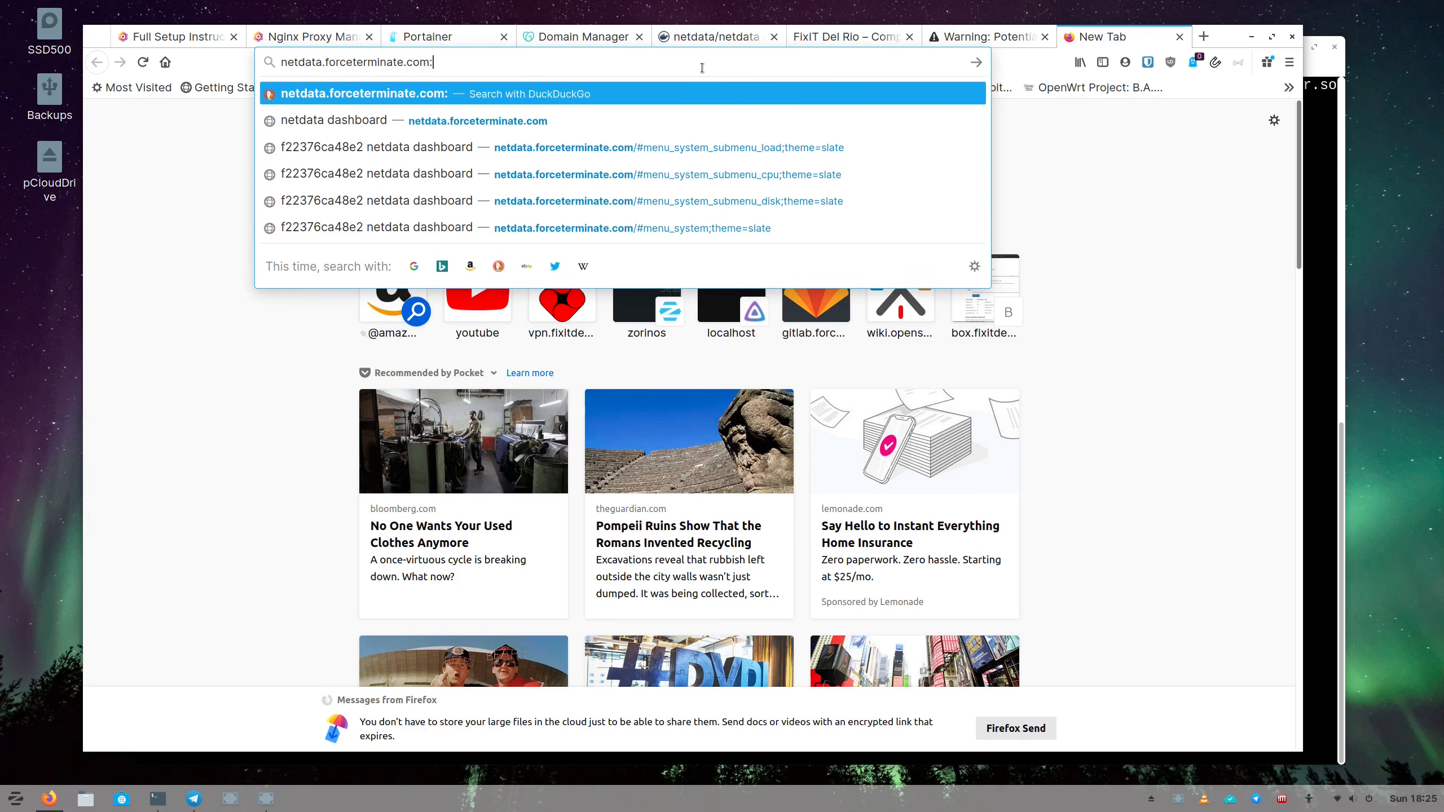
pyautogui.write('19')
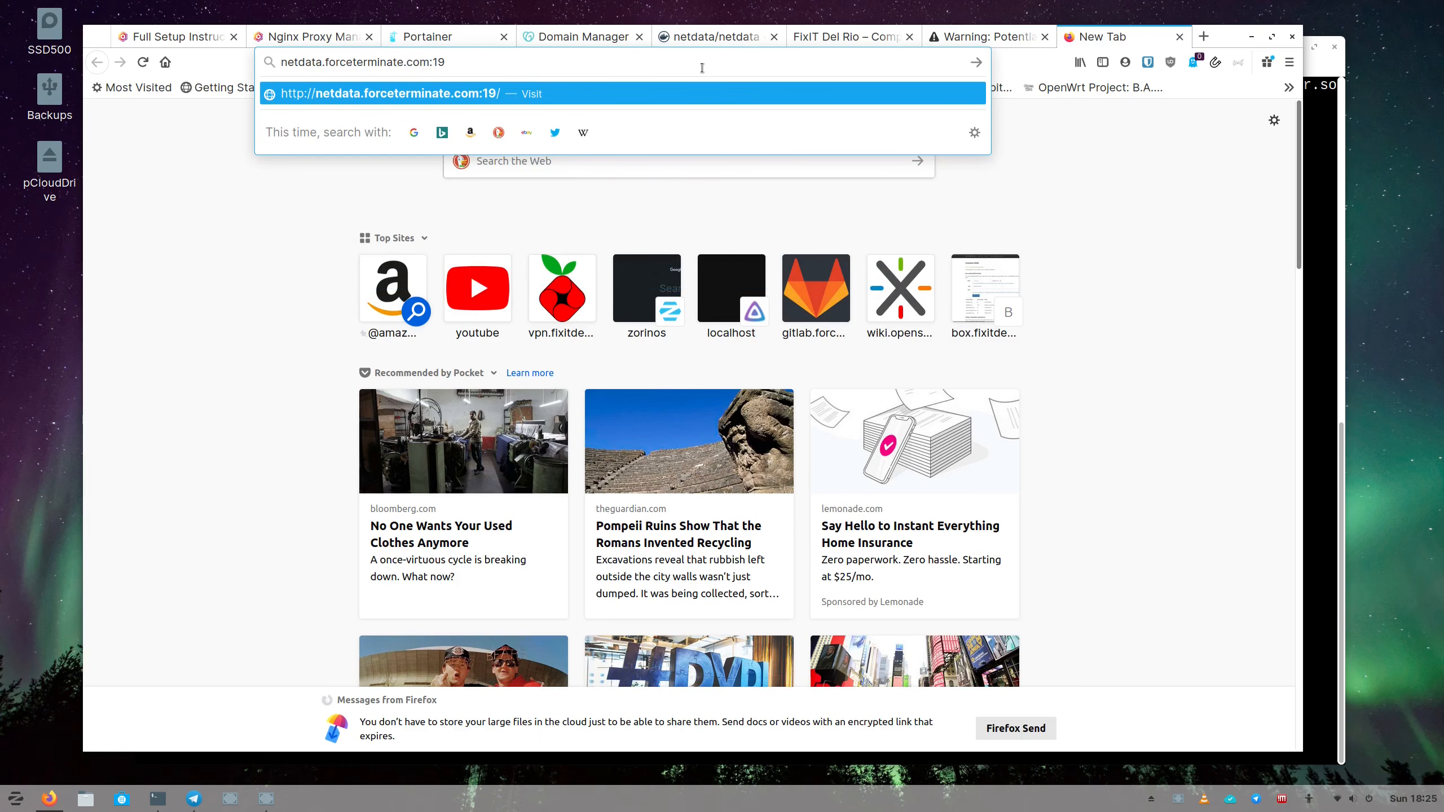
pyautogui.write('999')
pyautogui.press('Return')
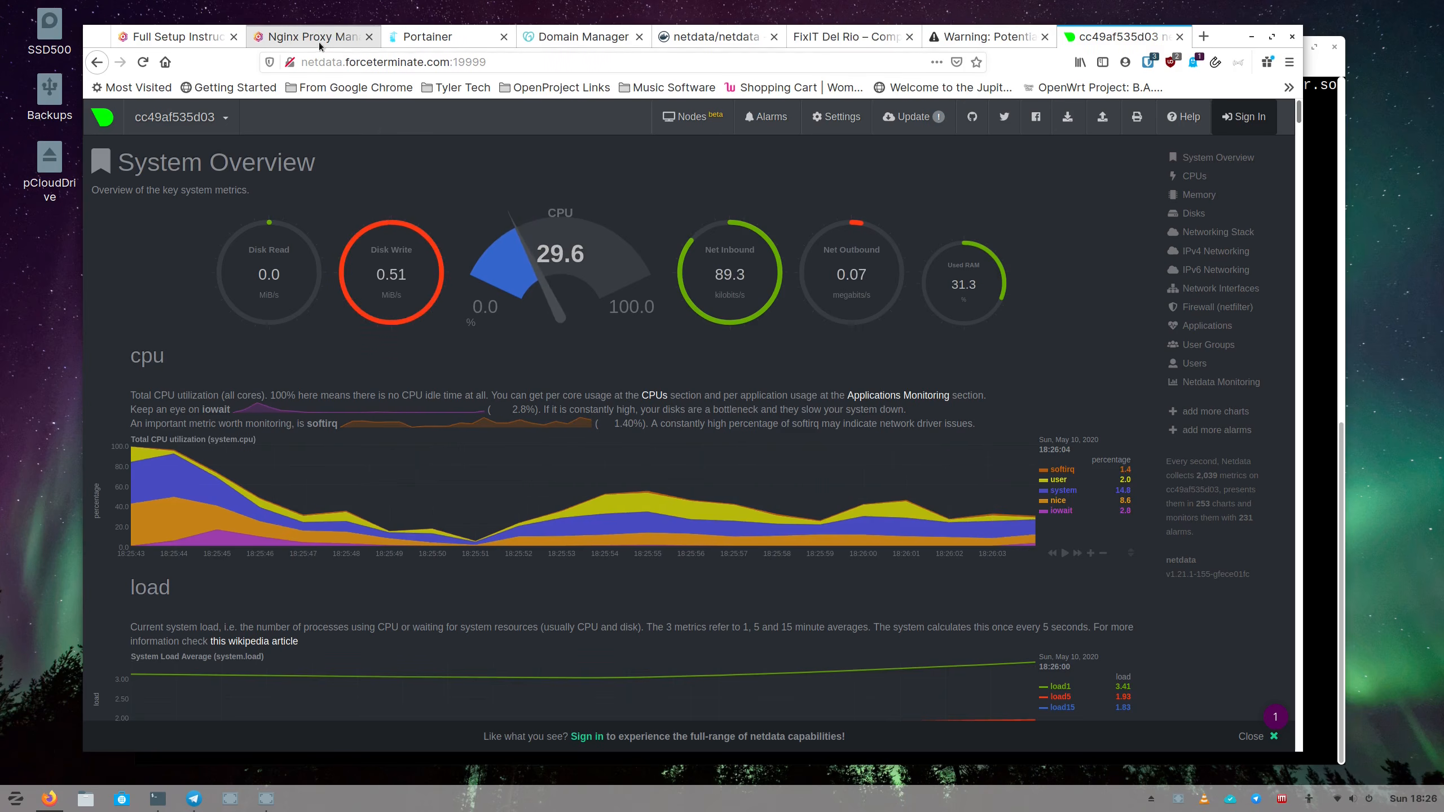
pyautogui.click(427, 36)
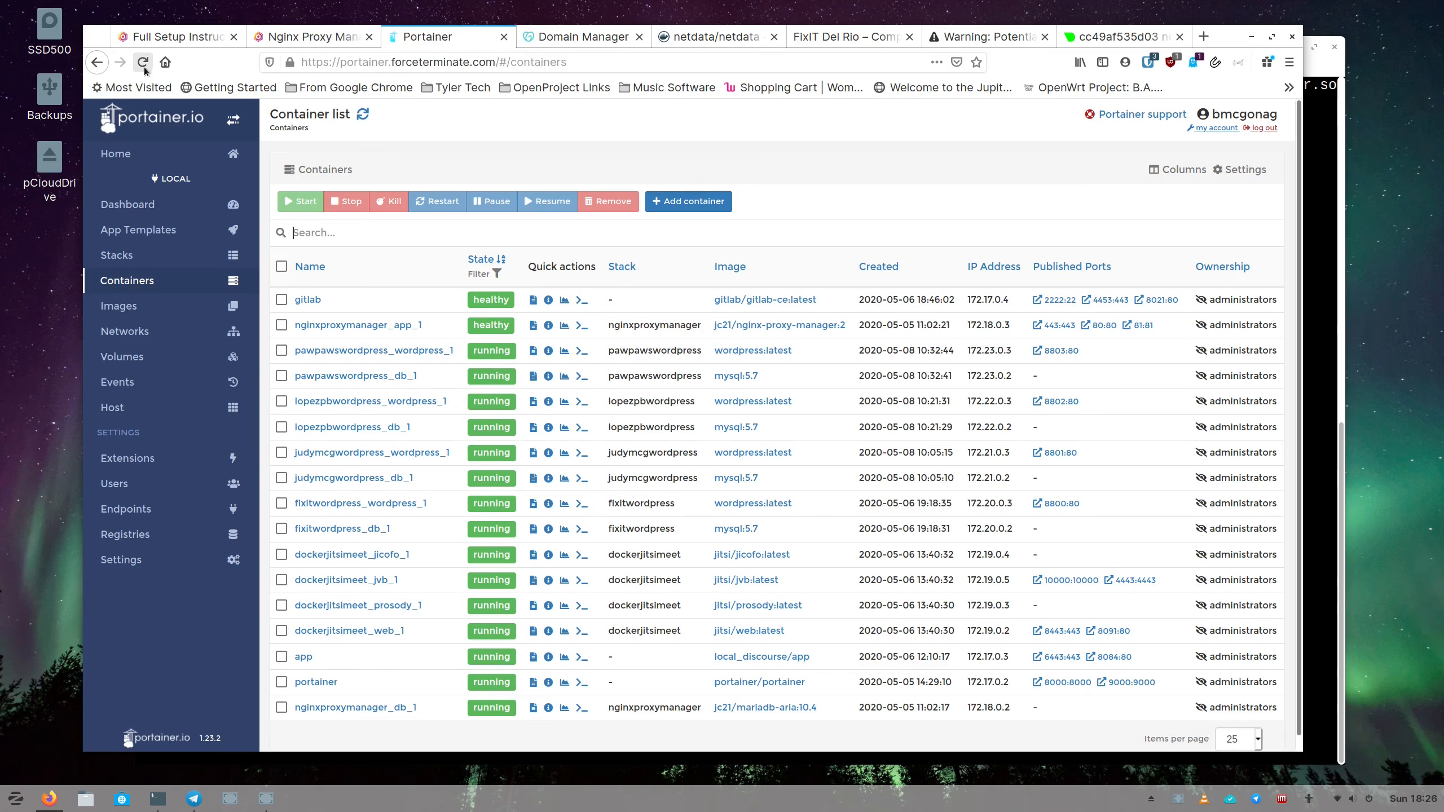
# Reload Portainer's container list to confirm the new netdata container on ports 19999 and 3943.
pyautogui.click(142, 62)
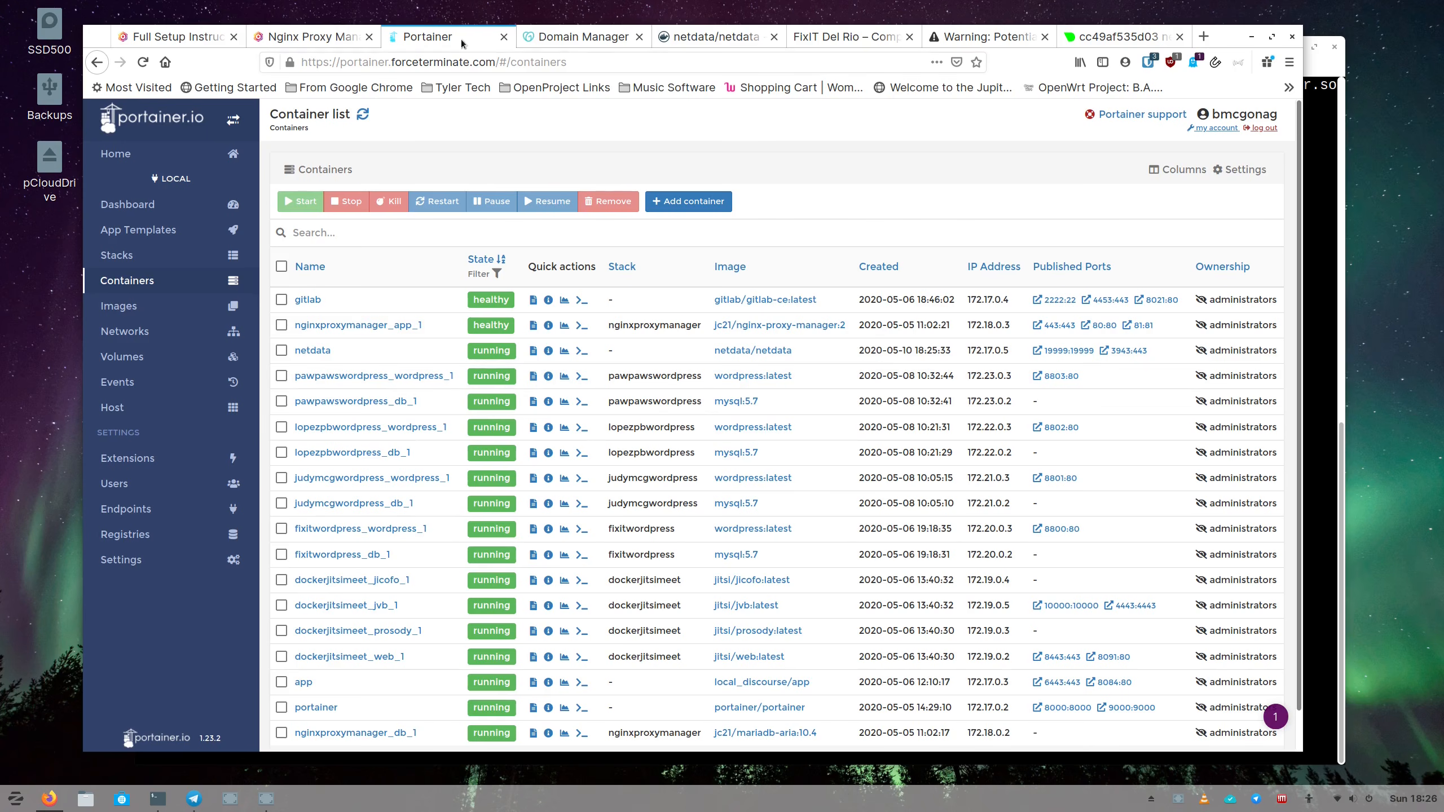
pyautogui.click(325, 40)
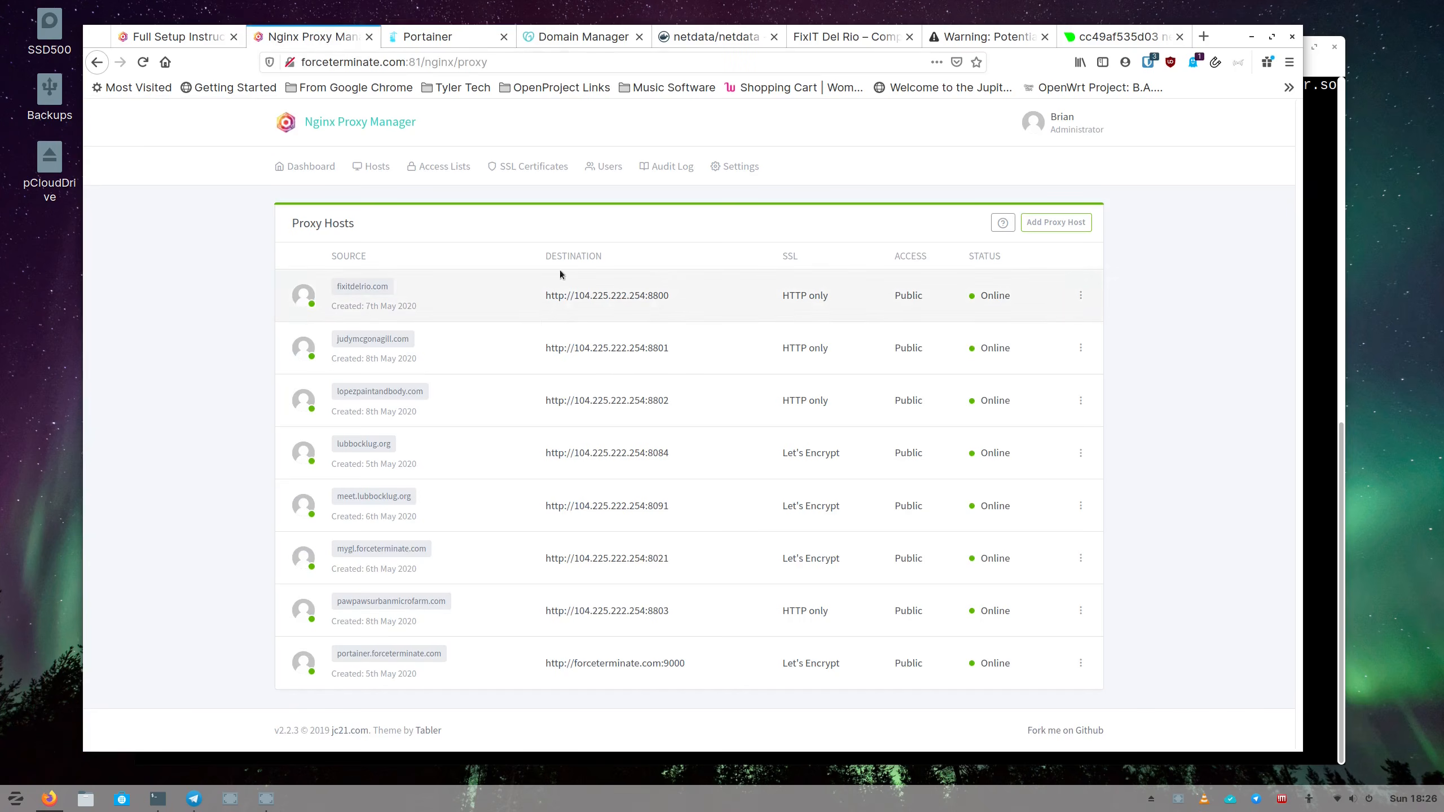
# Add a new proxy host with the domain name netdata.forceterminate.com.
pyautogui.click(1056, 221)
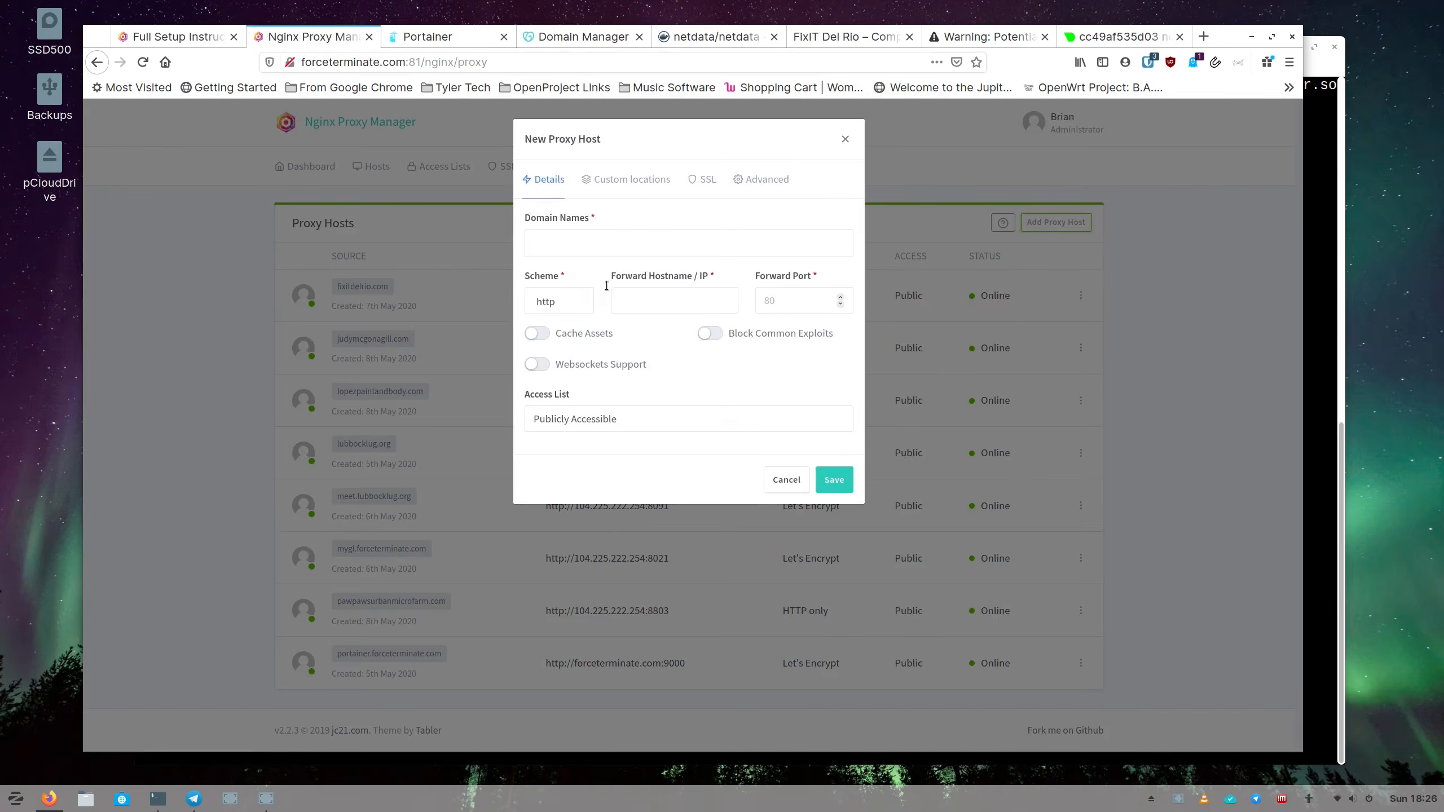
pyautogui.click(580, 242)
pyautogui.write('n')
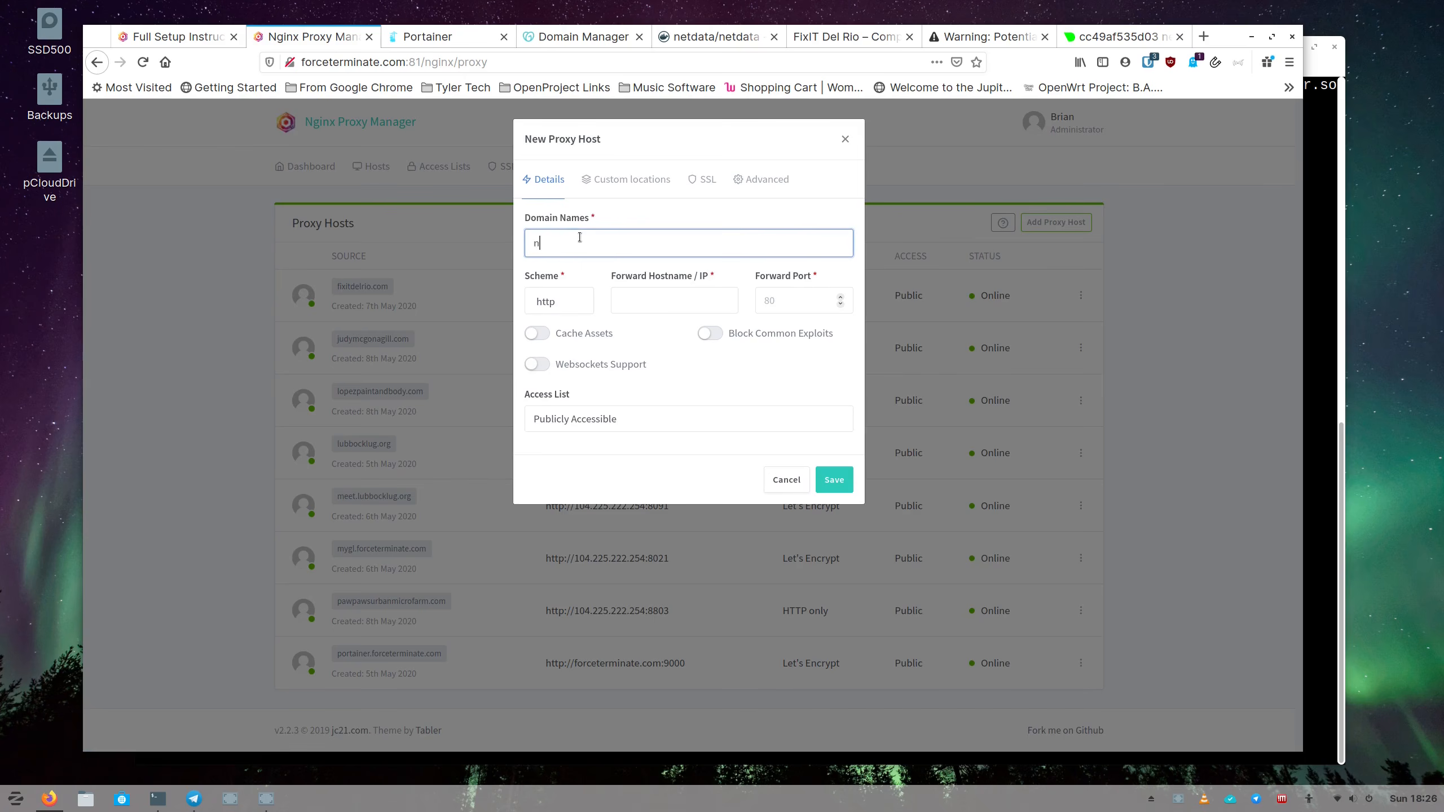
pyautogui.write('etdata.for')
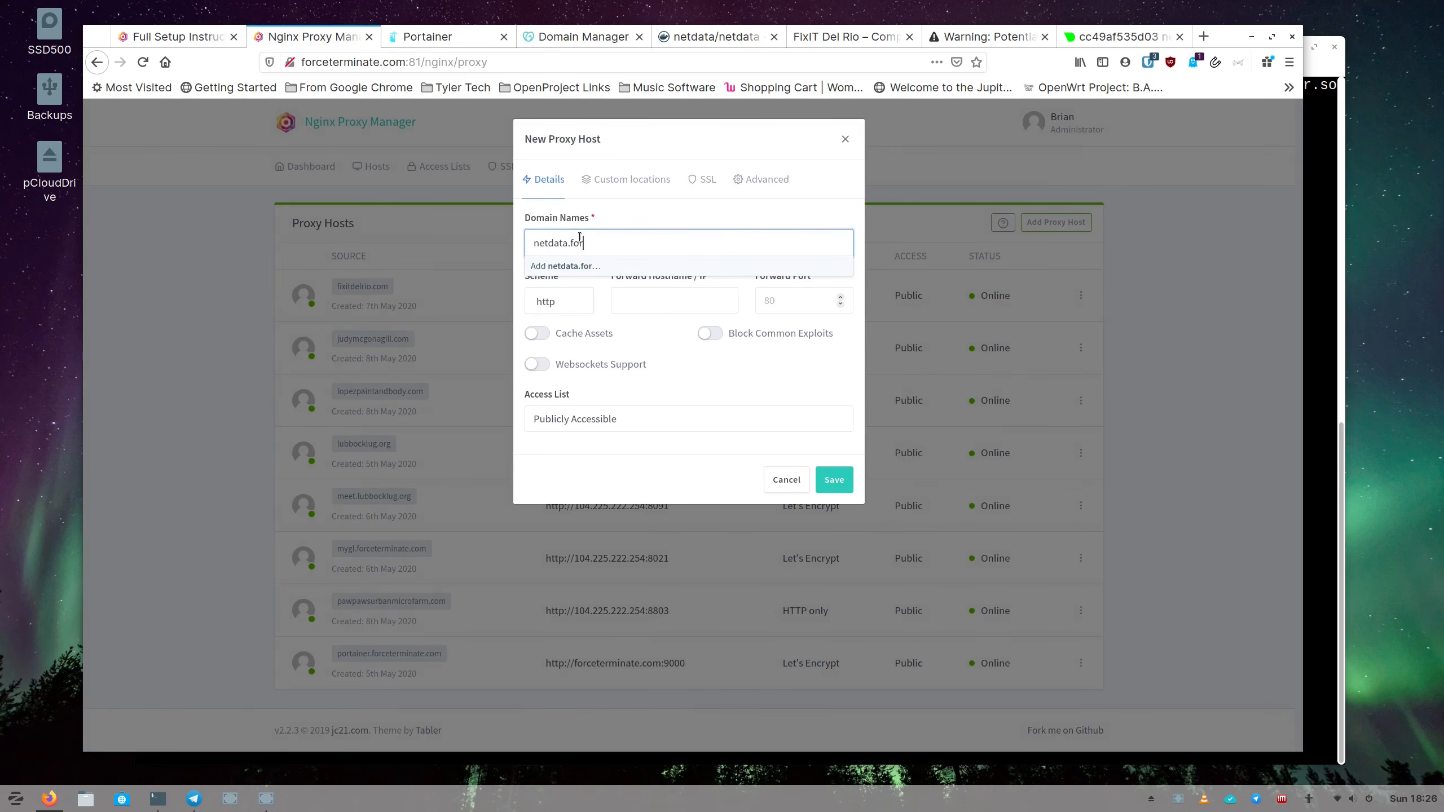
pyautogui.write('ceterminate.com')
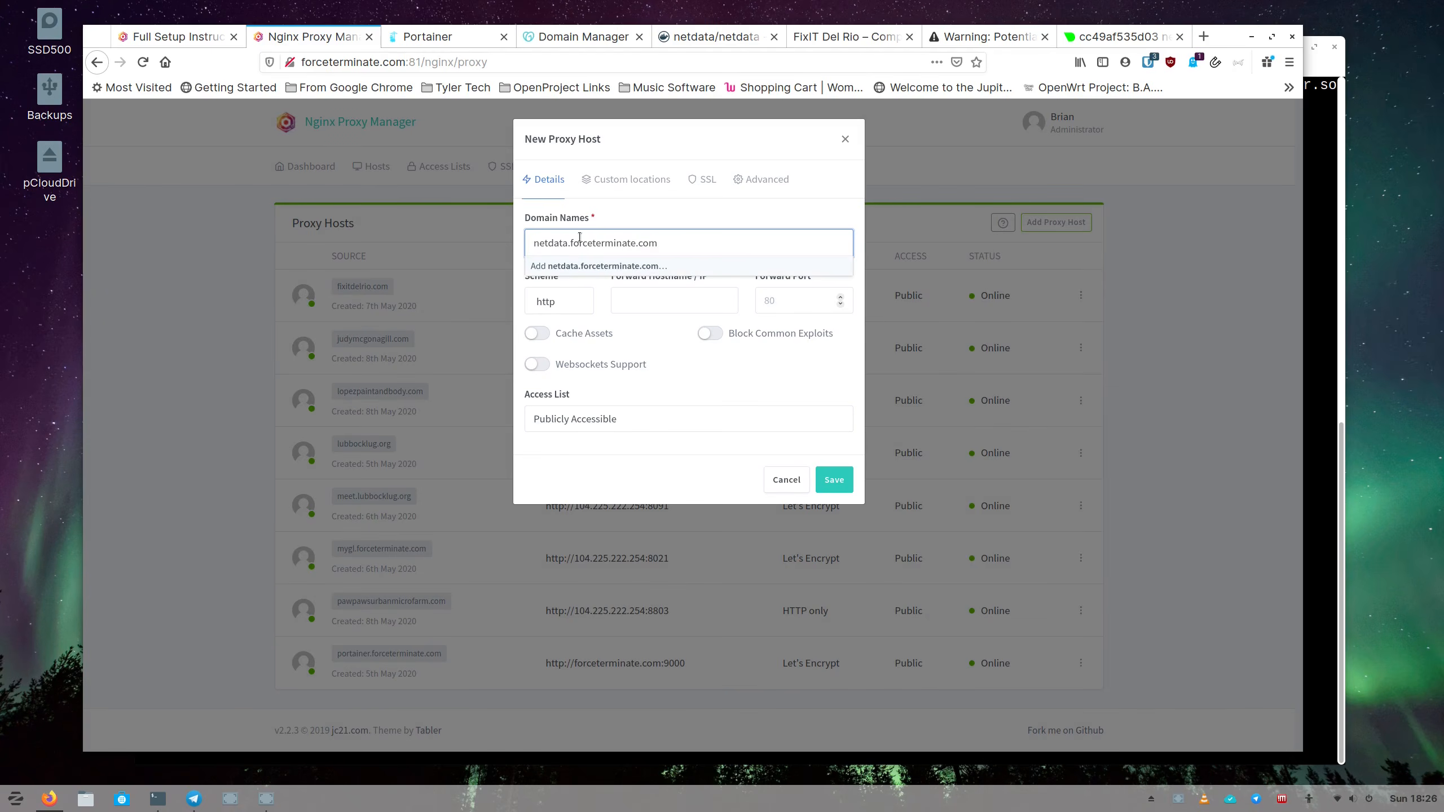
pyautogui.press('Return')
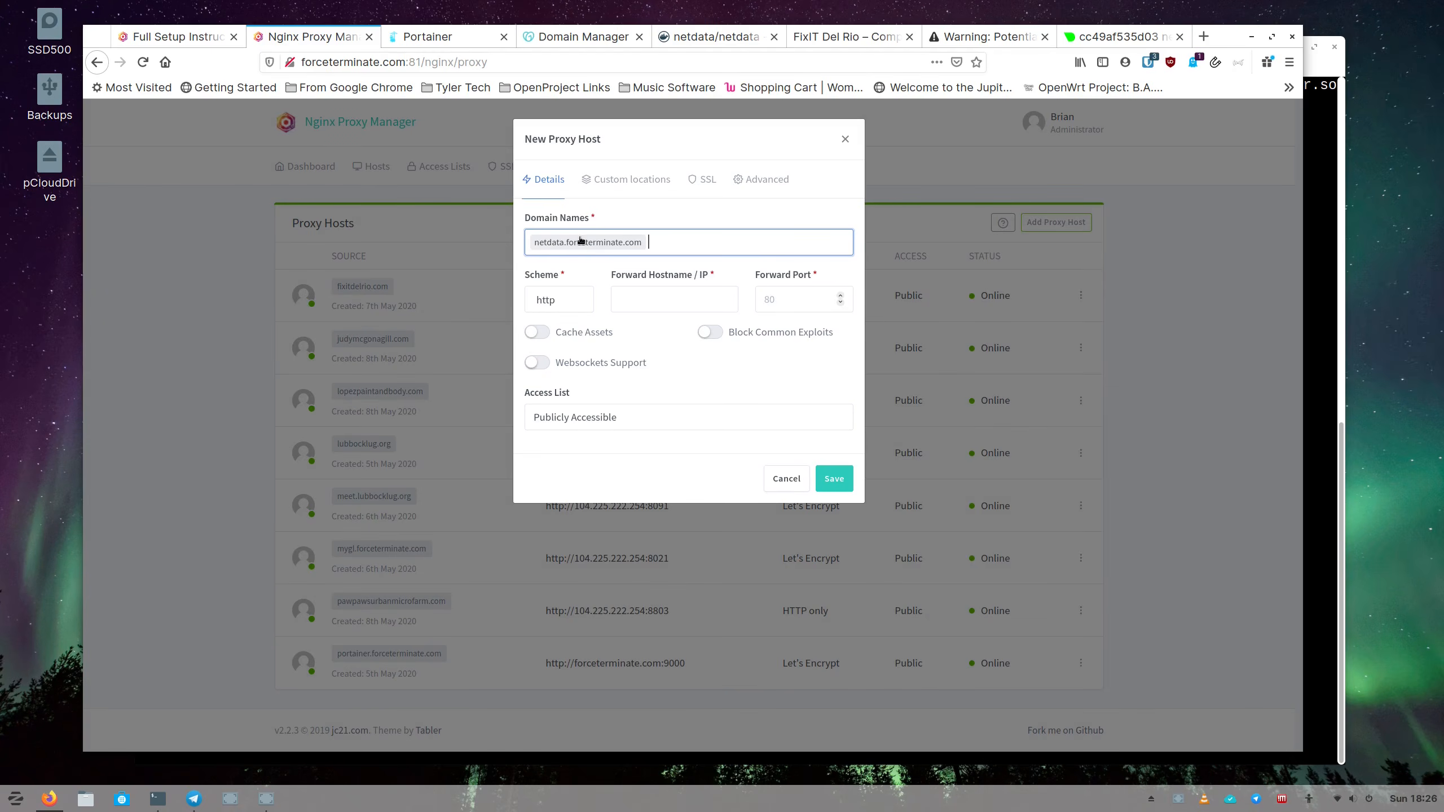
pyautogui.click(643, 298)
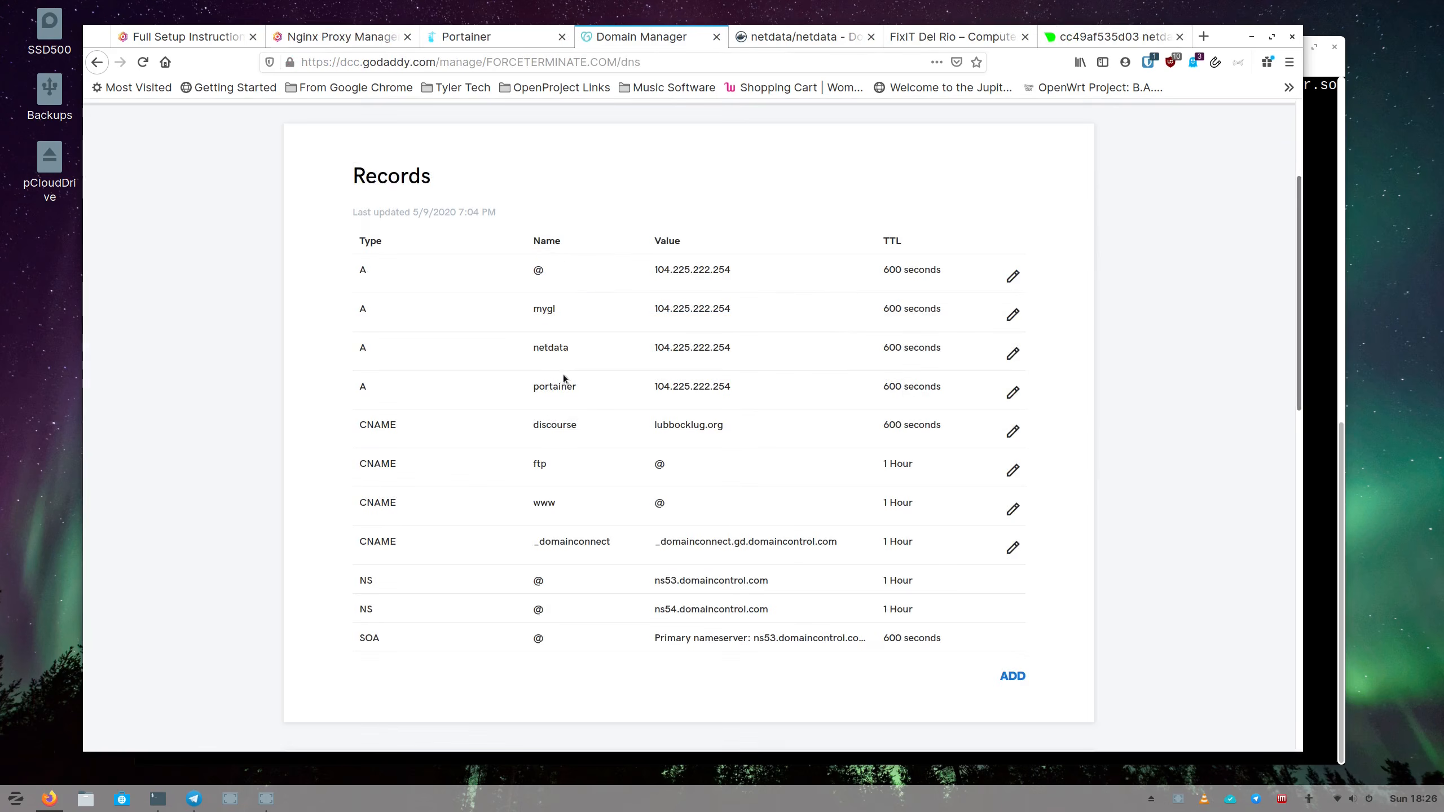
# Copy the netdata record's IP 104.225.222.254 from GoDaddy into Forward Hostname / IP.
pyautogui.moveTo(648, 270); pyautogui.dragTo(728, 271)
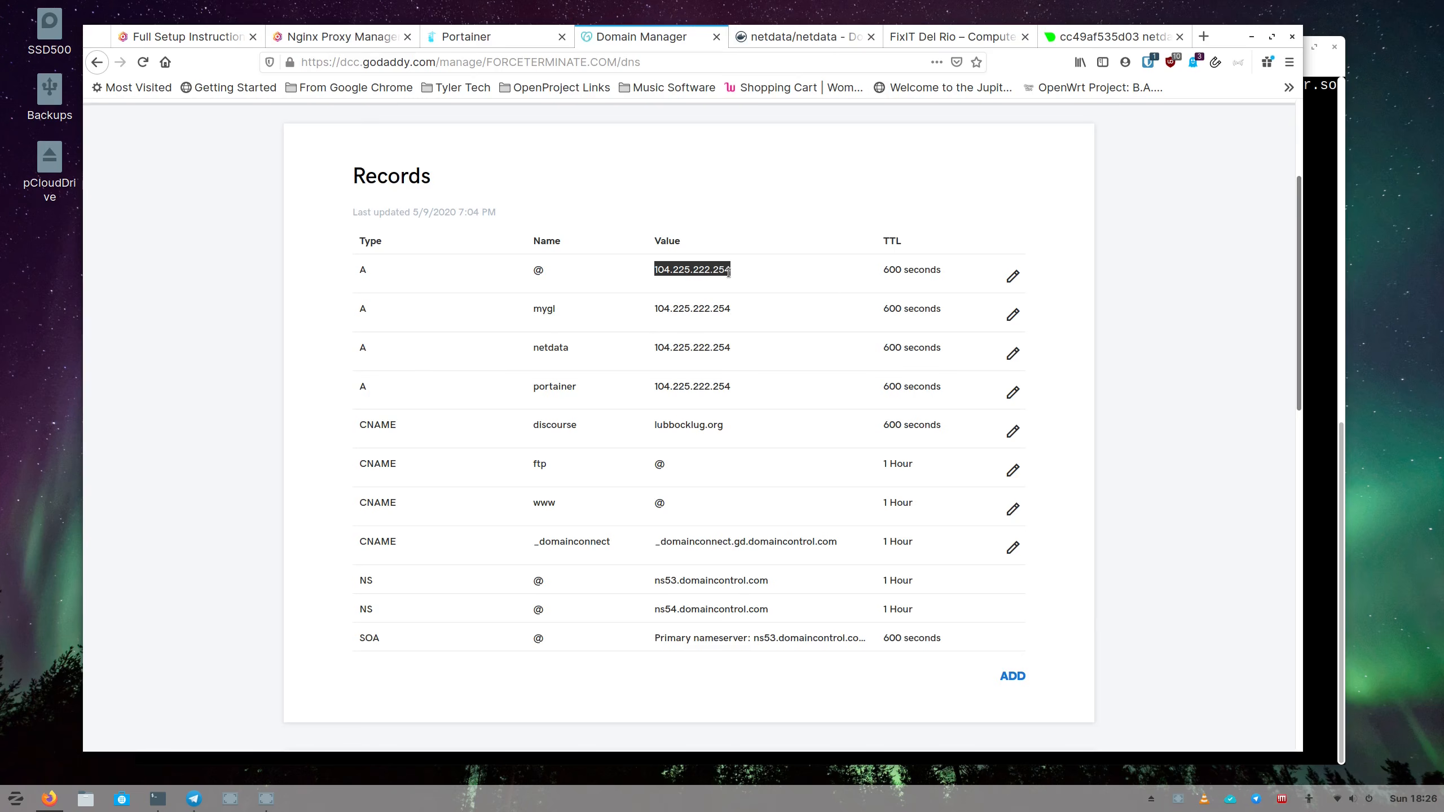
pyautogui.moveTo(642, 352); pyautogui.dragTo(744, 354)
pyautogui.hotkey('ctrl', 'c')
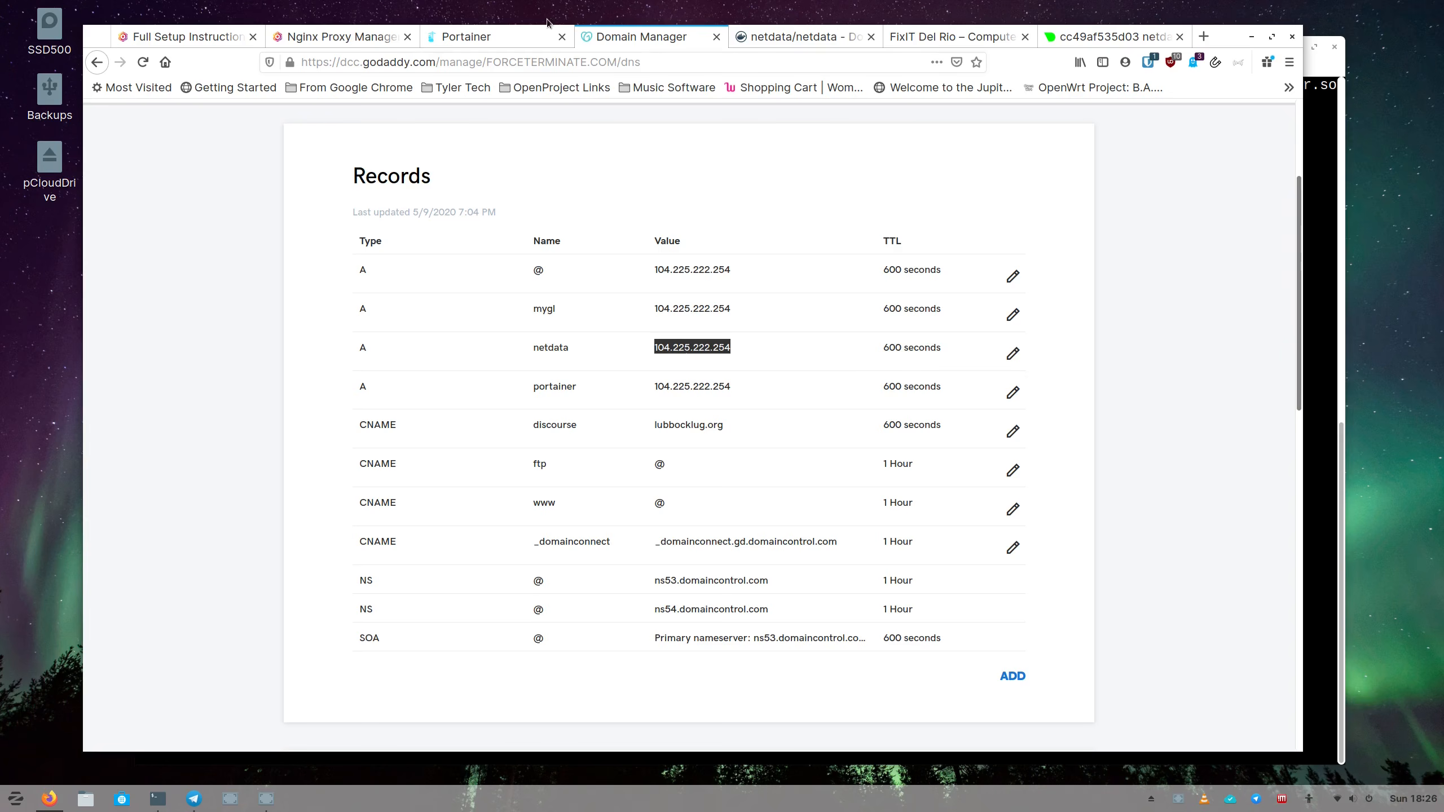
pyautogui.click(392, 37)
pyautogui.hotkey('ctrl', 'v')
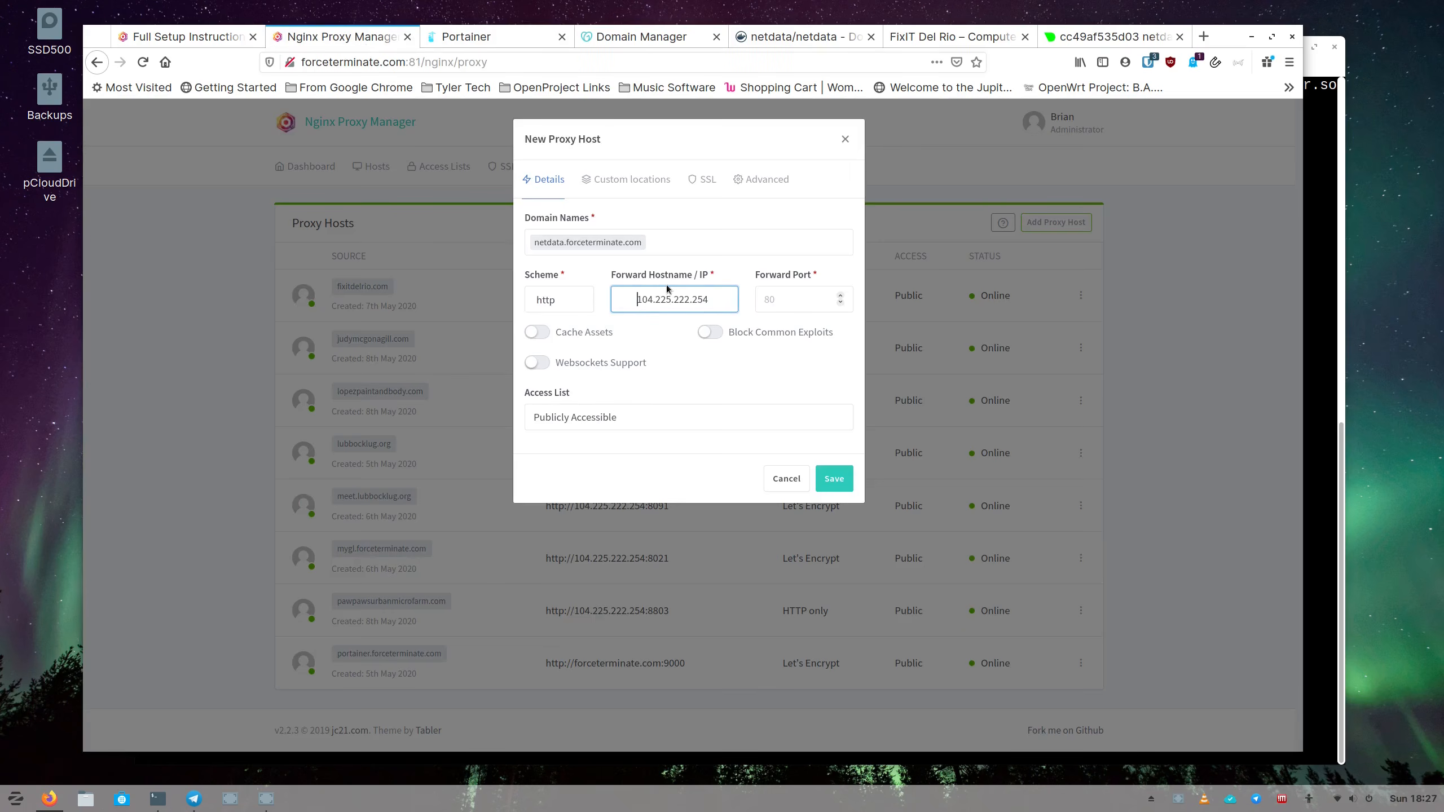
# Tidy the pasted IP, set forward port 19999 and save the netdata proxy host.
pyautogui.press('BackSpace')
pyautogui.press('BackSpace')
pyautogui.press('BackSpace')
pyautogui.press('BackSpace')
pyautogui.click(713, 296)
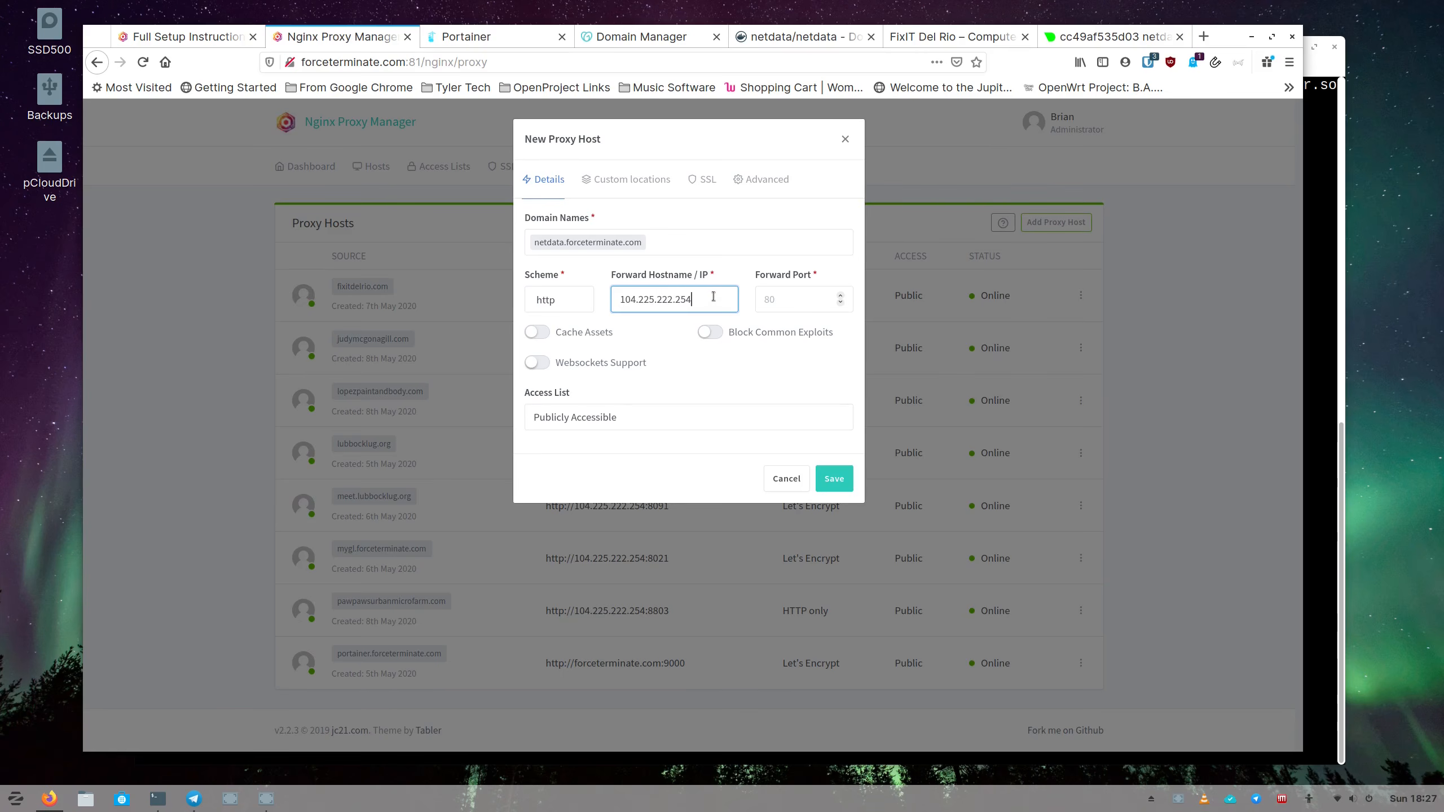
pyautogui.click(797, 303)
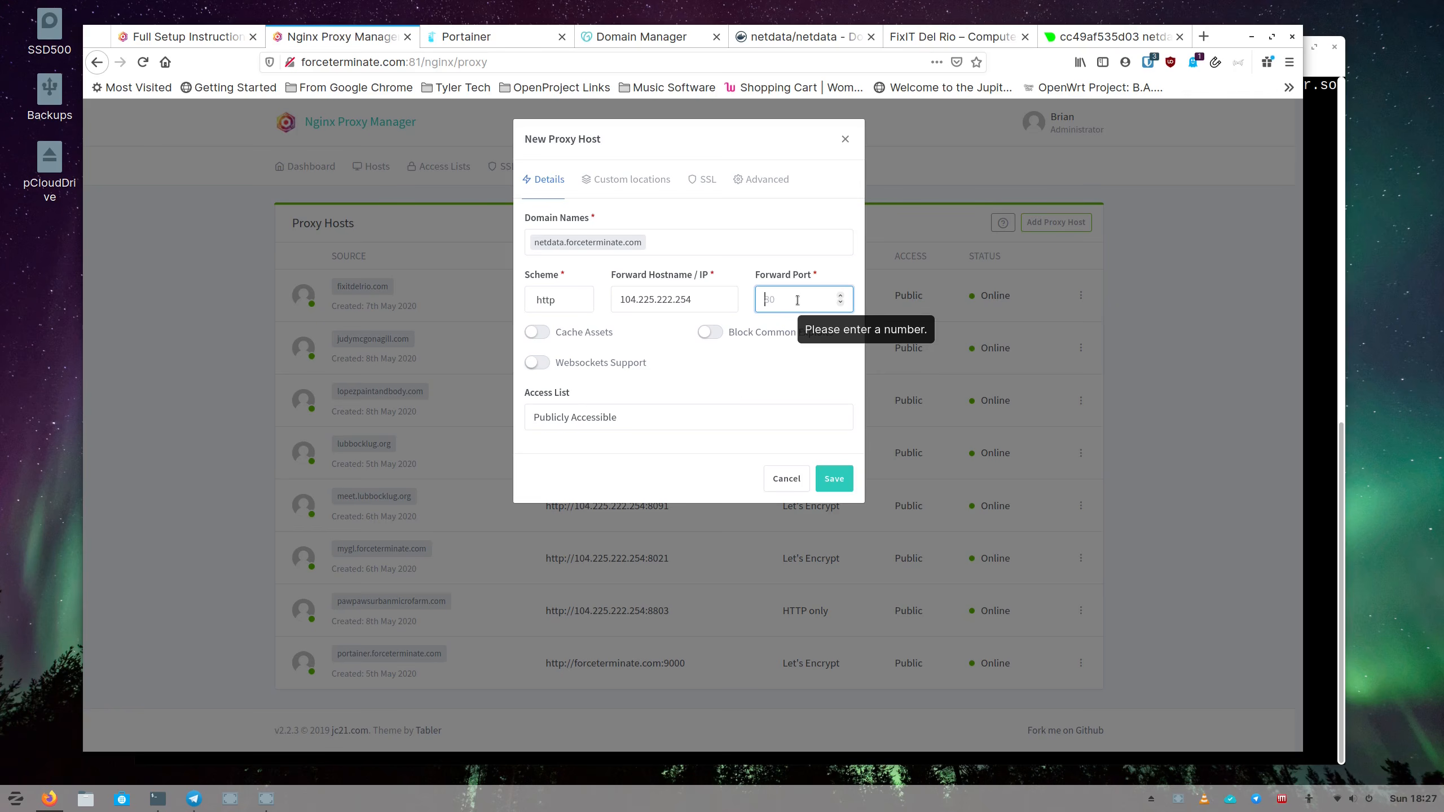
pyautogui.write('19999')
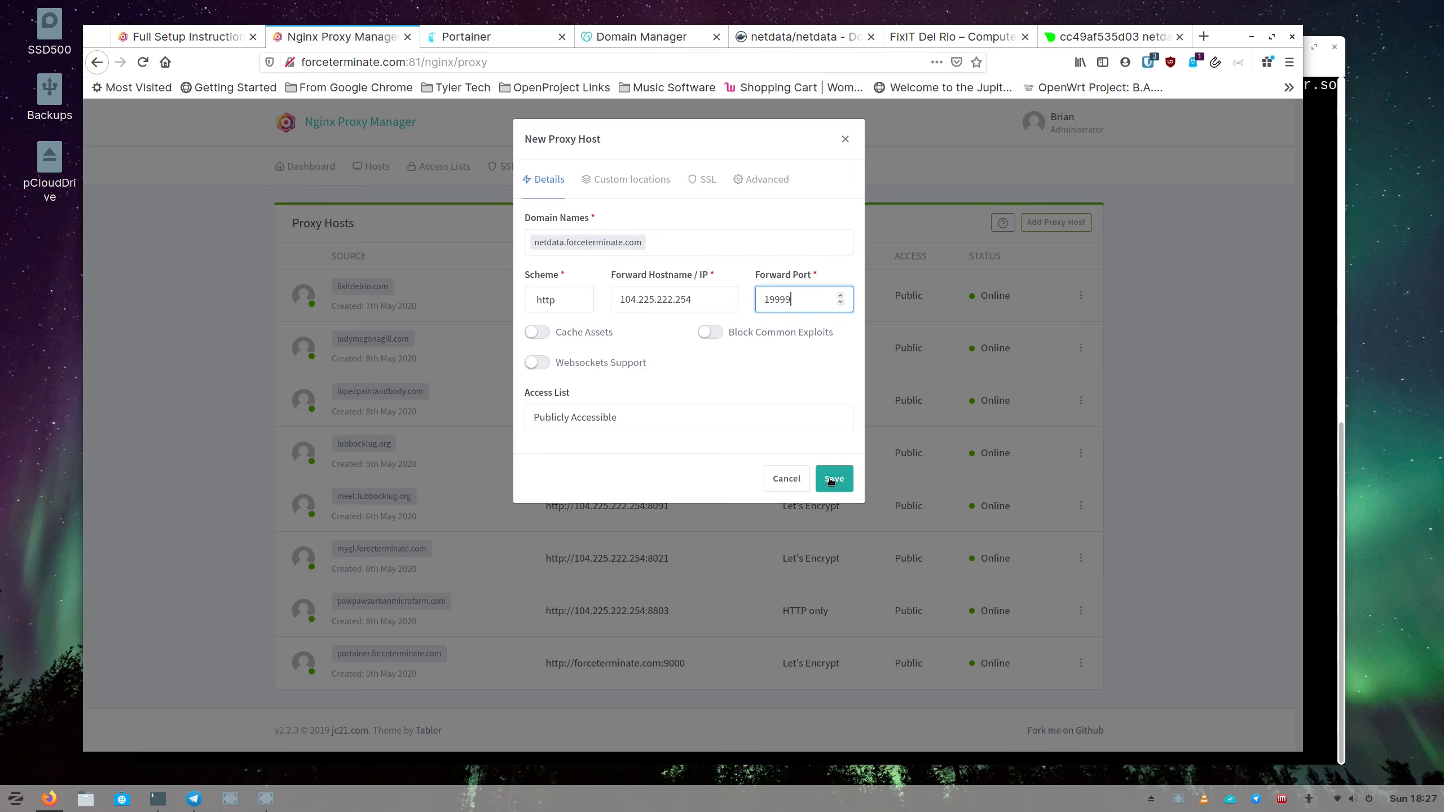
pyautogui.click(628, 179)
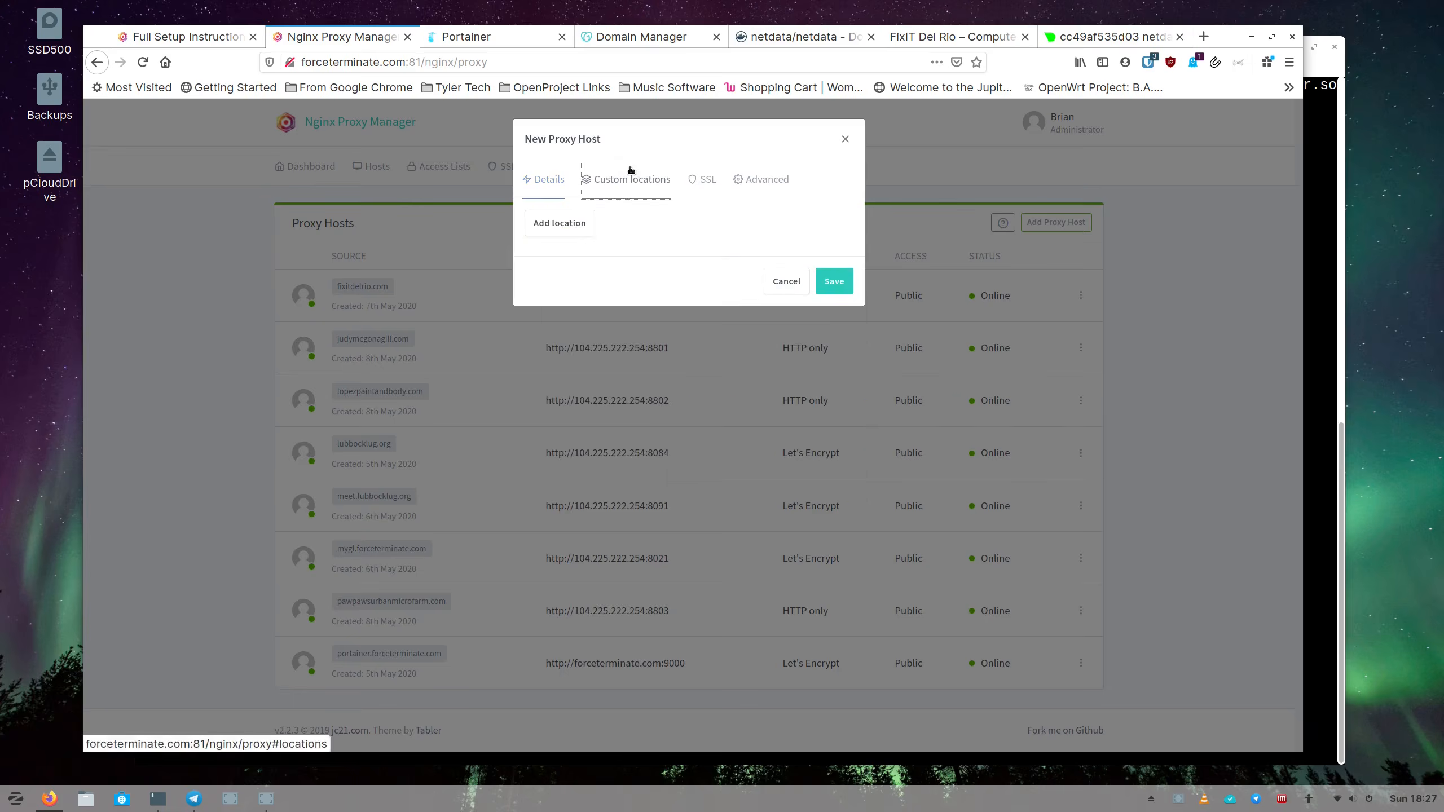
pyautogui.click(717, 181)
pyautogui.click(765, 180)
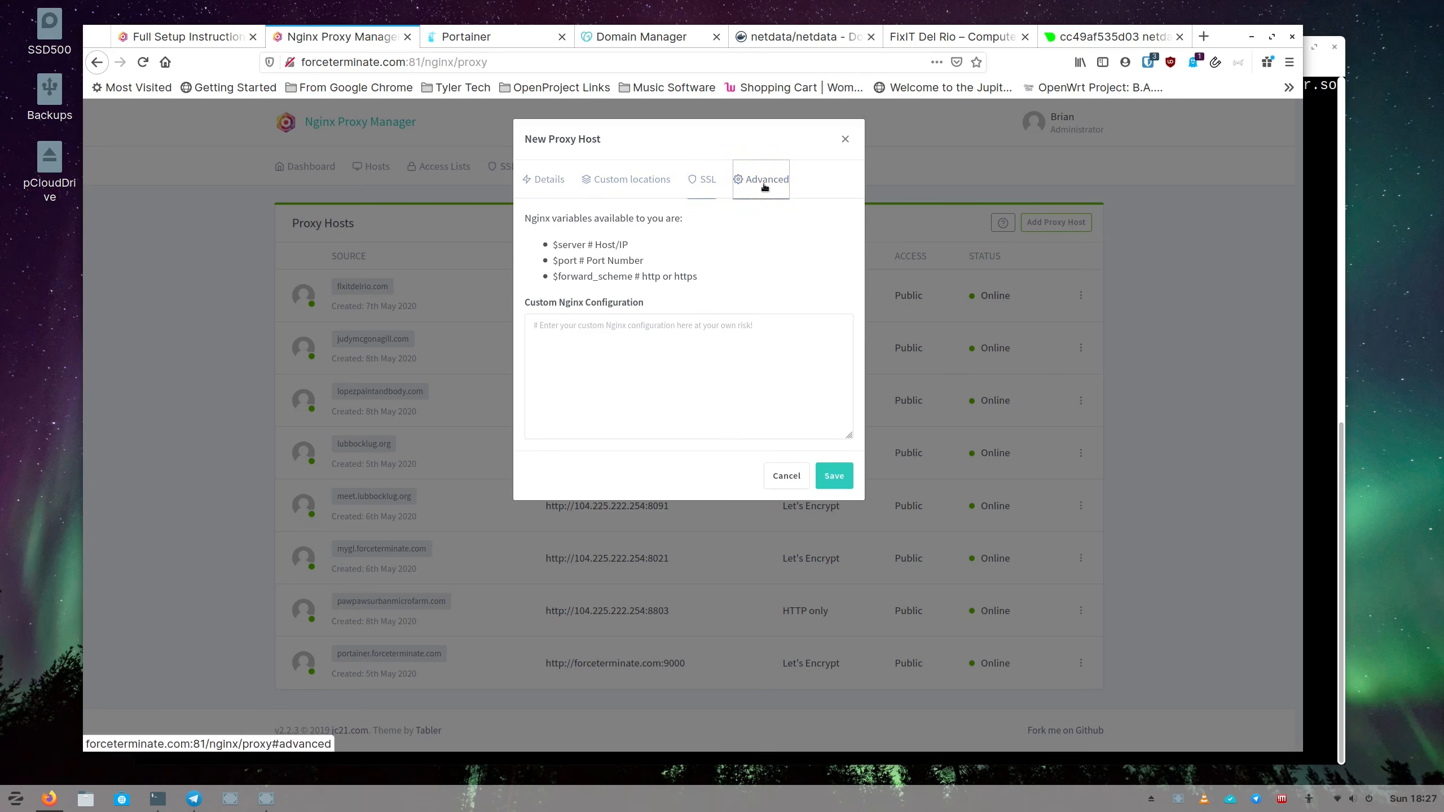
pyautogui.click(545, 179)
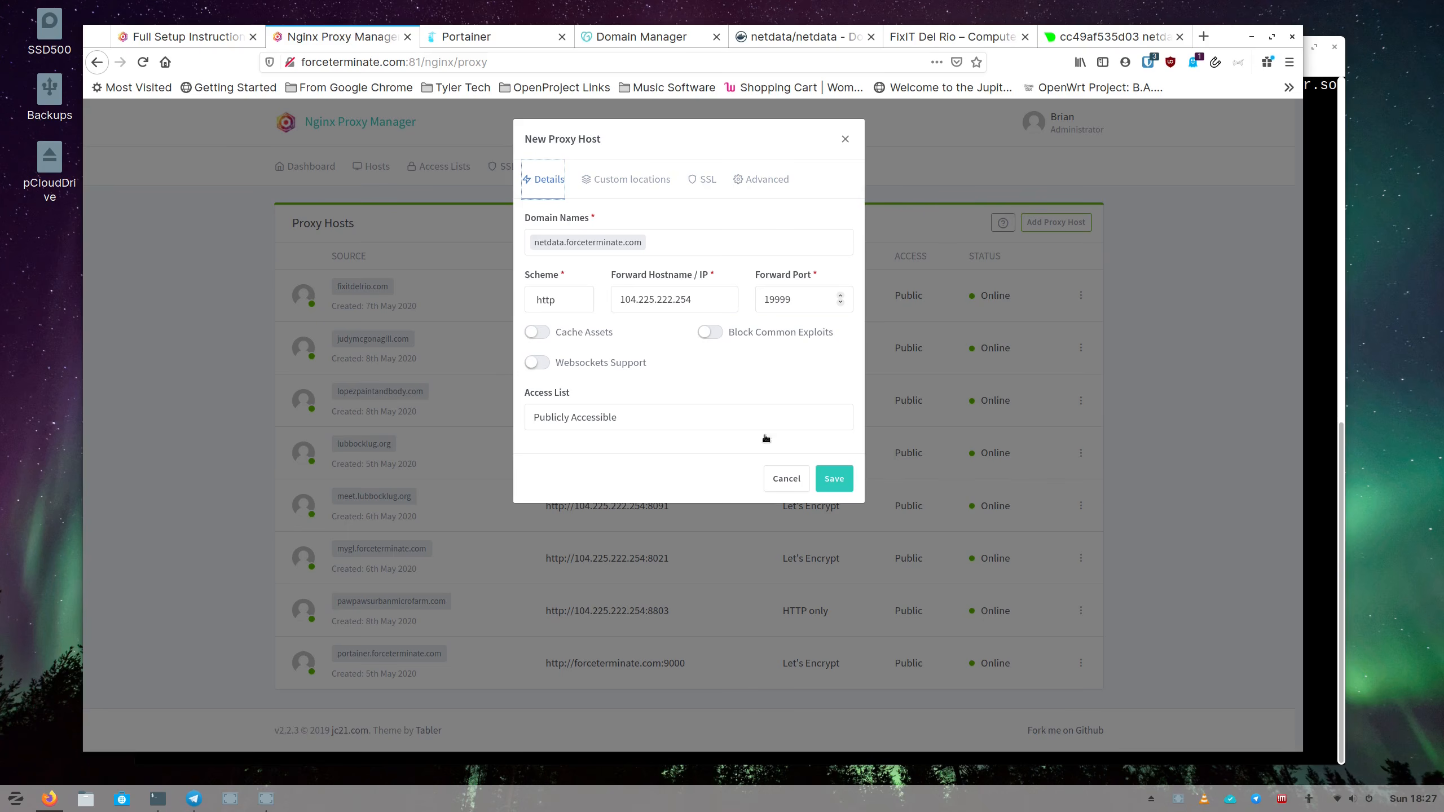
pyautogui.click(834, 478)
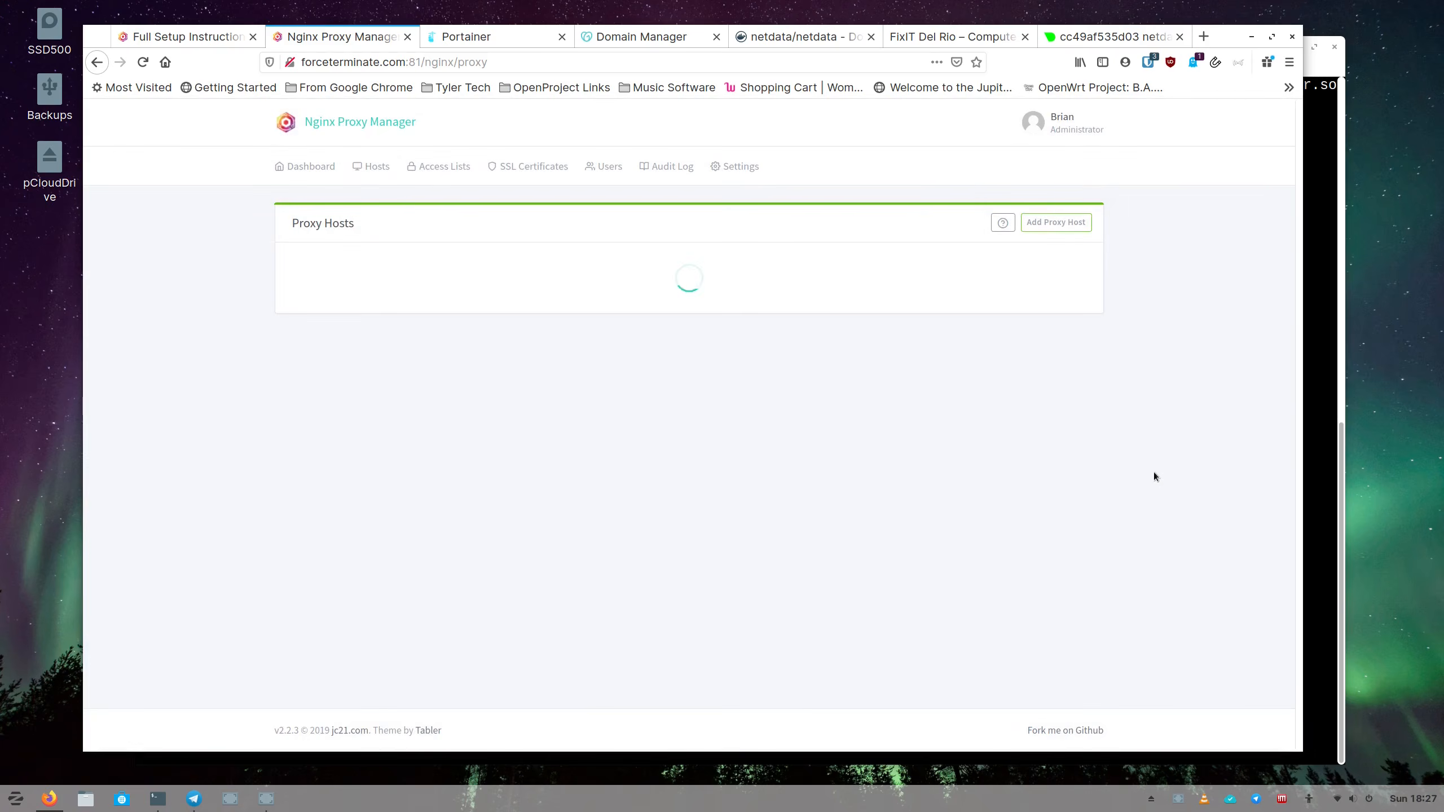
# Try loading netdata.forceterminate.com without a port, then return to the Proxy Hosts list.
pyautogui.click(1068, 37)
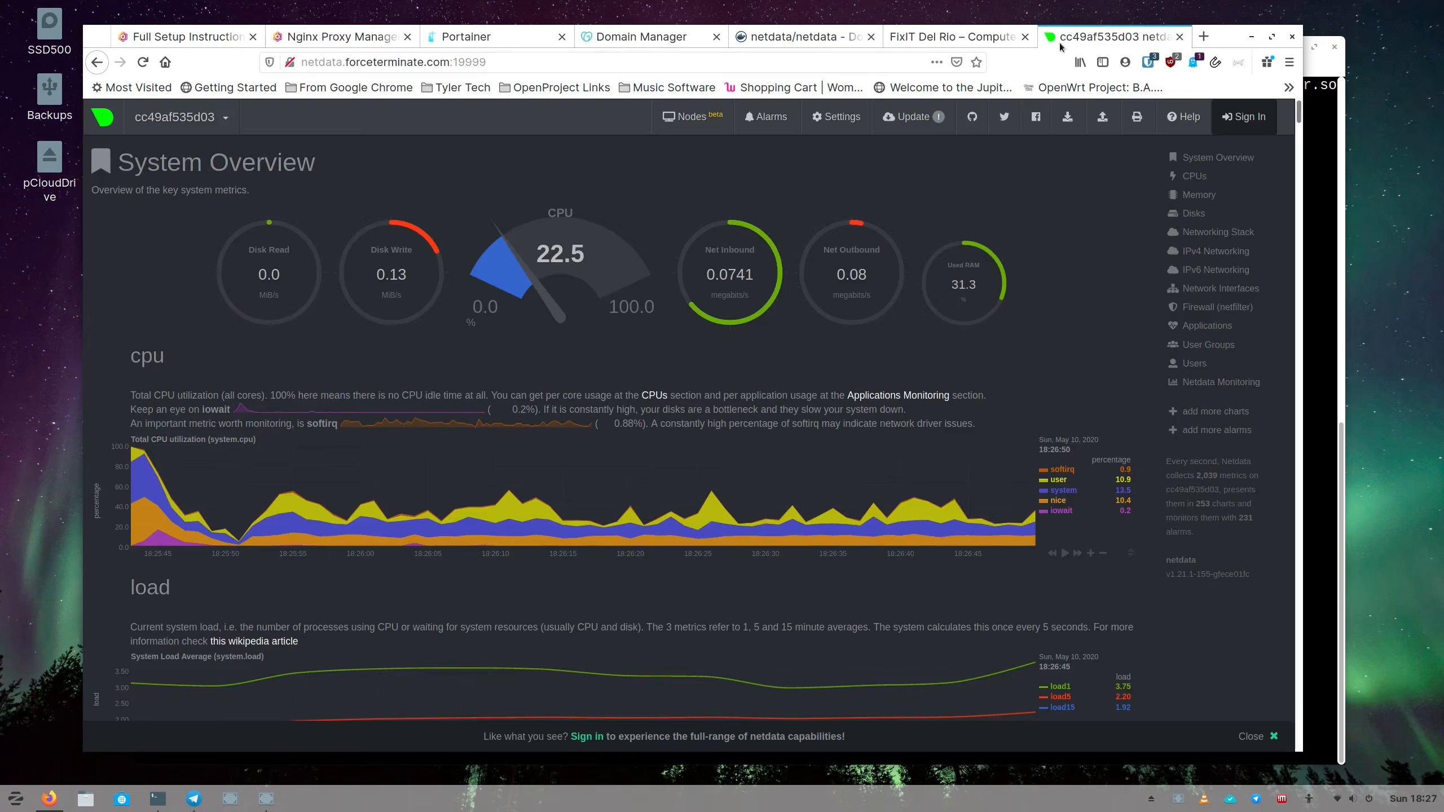
pyautogui.click(551, 62)
pyautogui.click(551, 61)
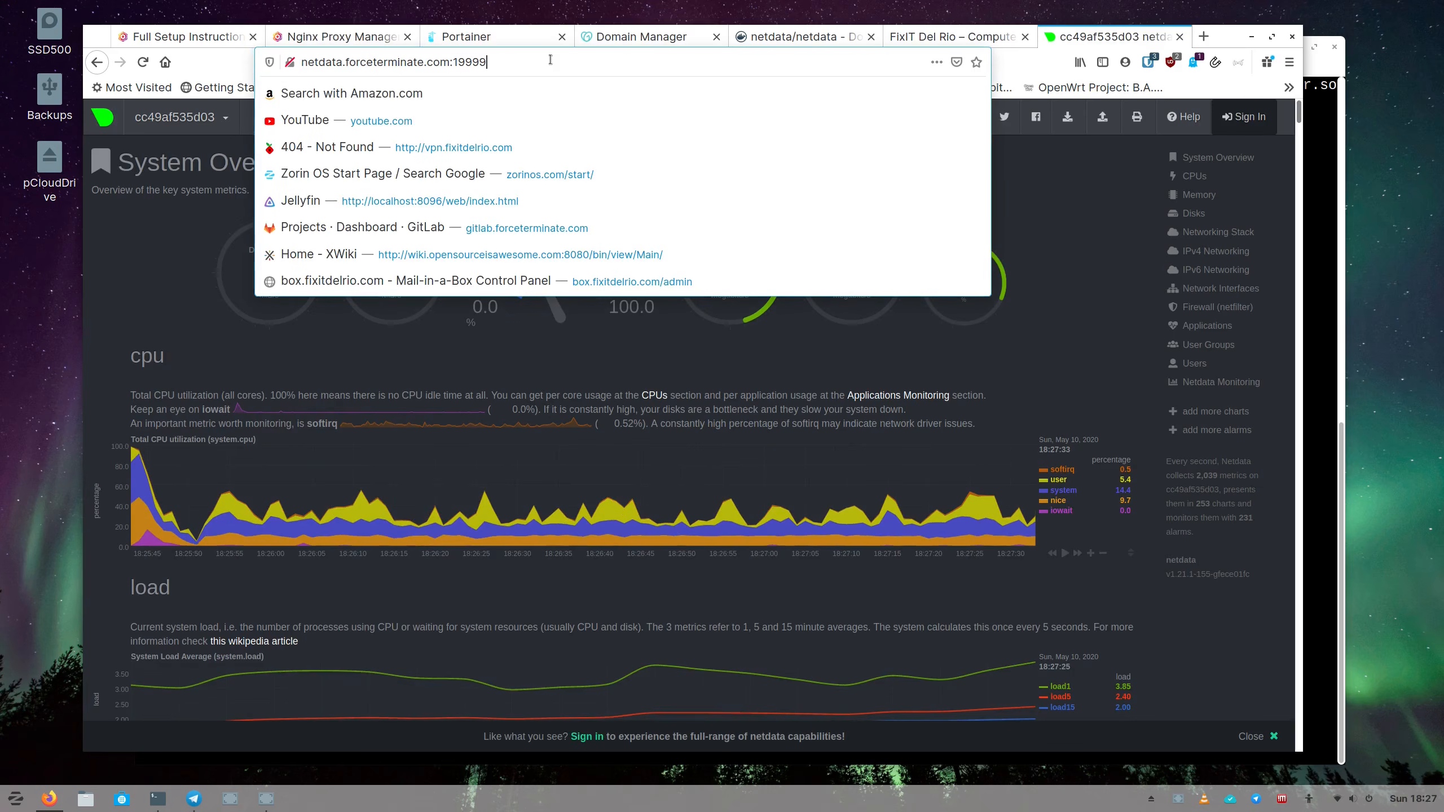
pyautogui.press('BackSpace')
pyautogui.press('BackSpace')
pyautogui.press('BackSpace')
pyautogui.press('BackSpace')
pyautogui.press('BackSpace')
pyautogui.press('BackSpace')
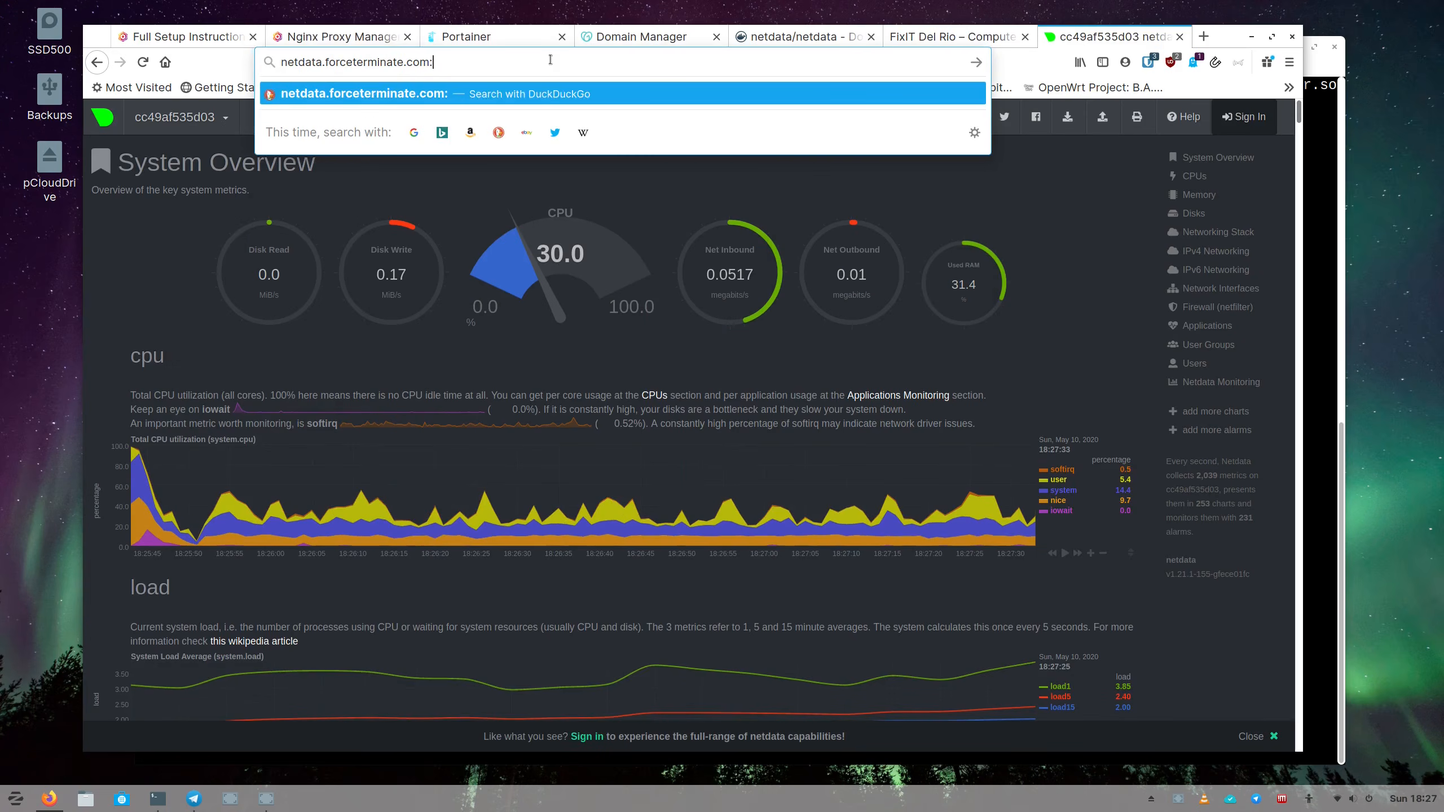
pyautogui.press('Return')
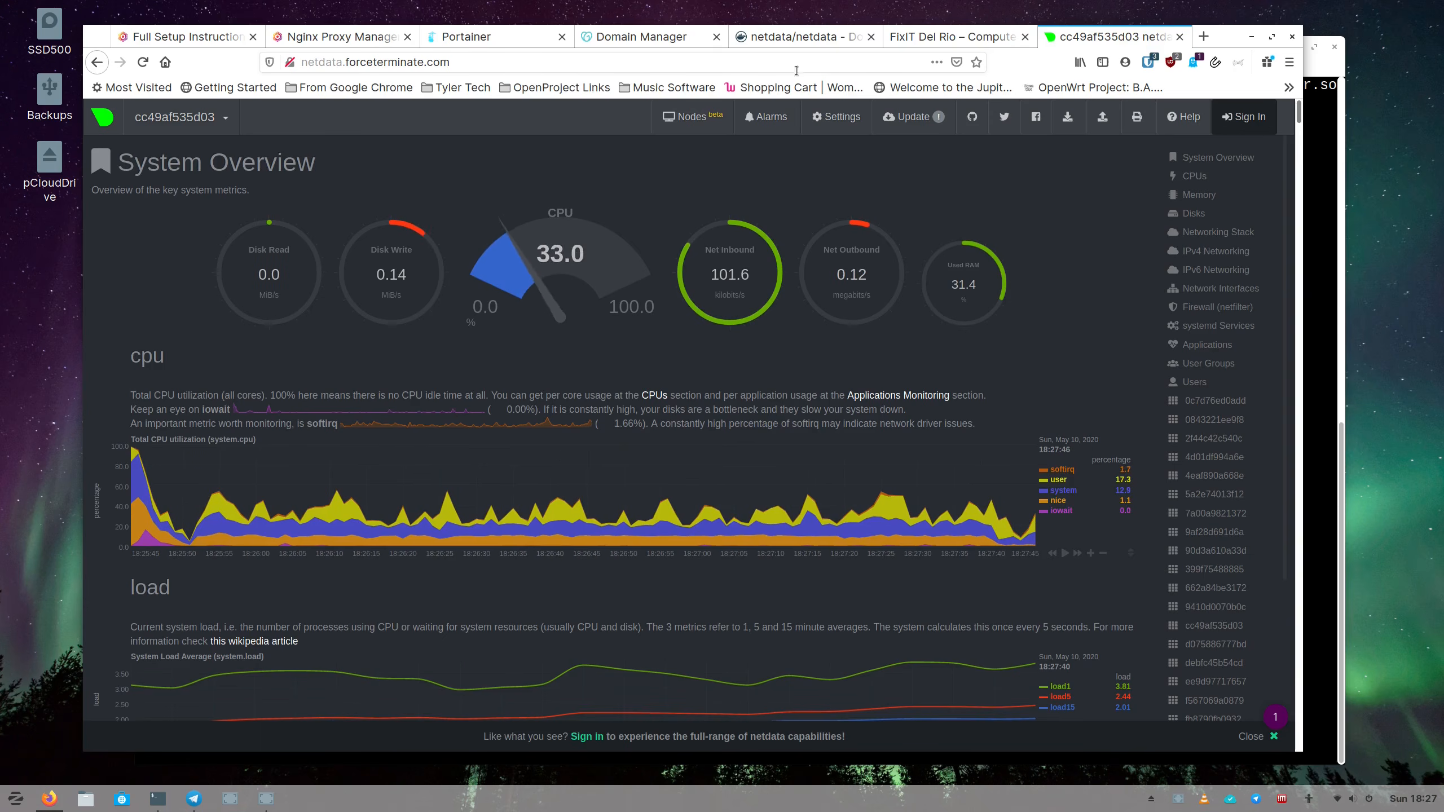
pyautogui.click(370, 38)
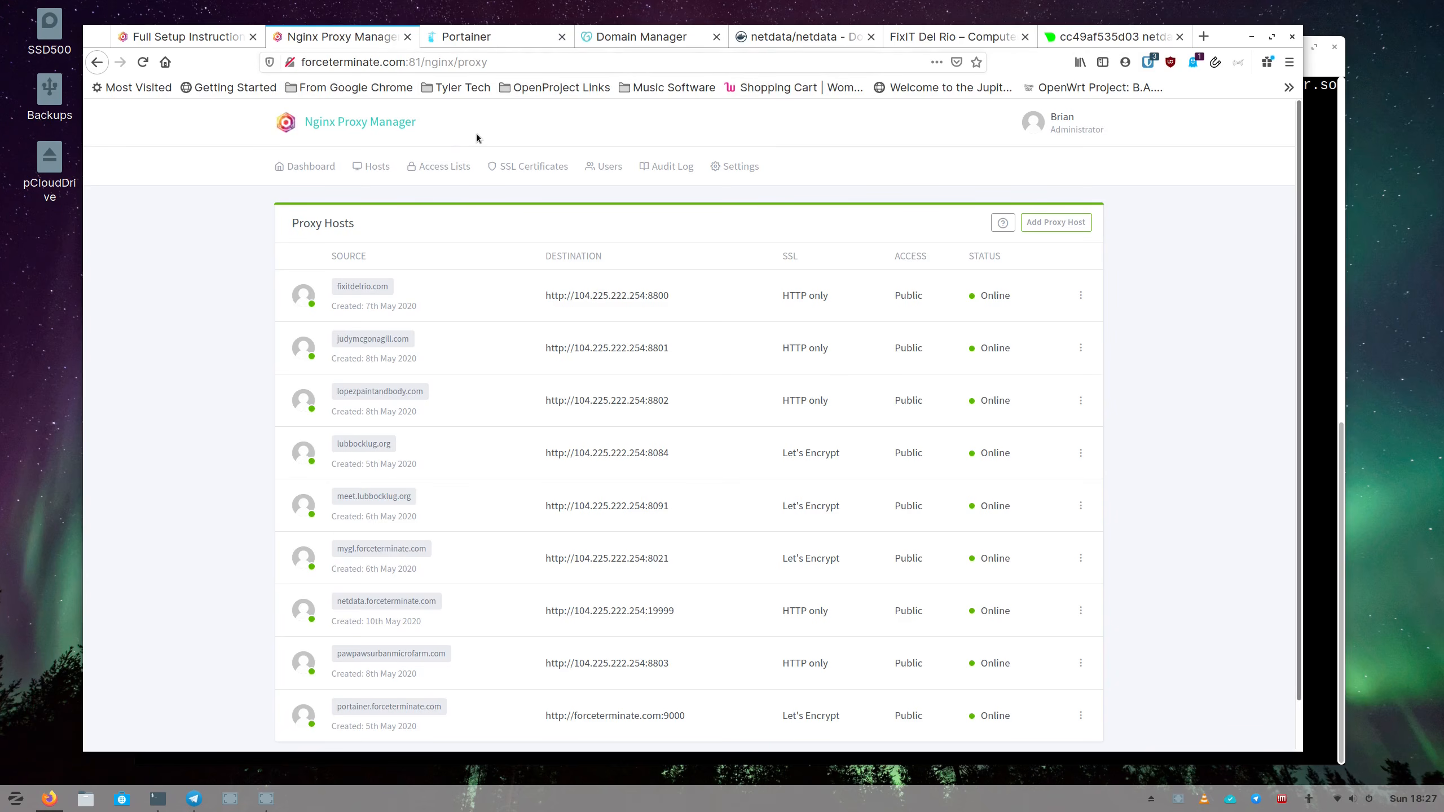
# Edit the netdata host to request a new Let's Encrypt certificate with Force SSL and terms agreed.
pyautogui.scroll(-2, 403, 307)
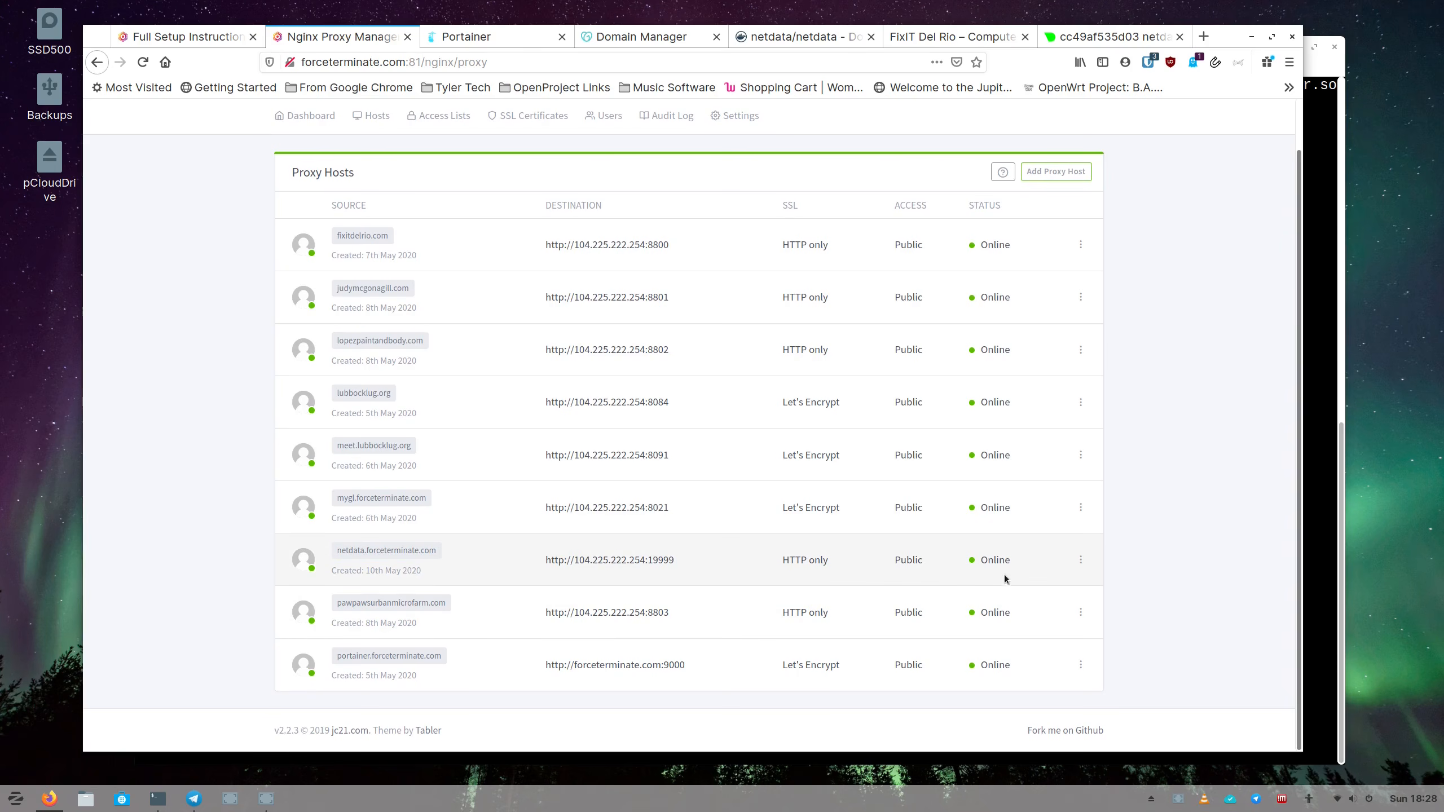
pyautogui.click(1081, 559)
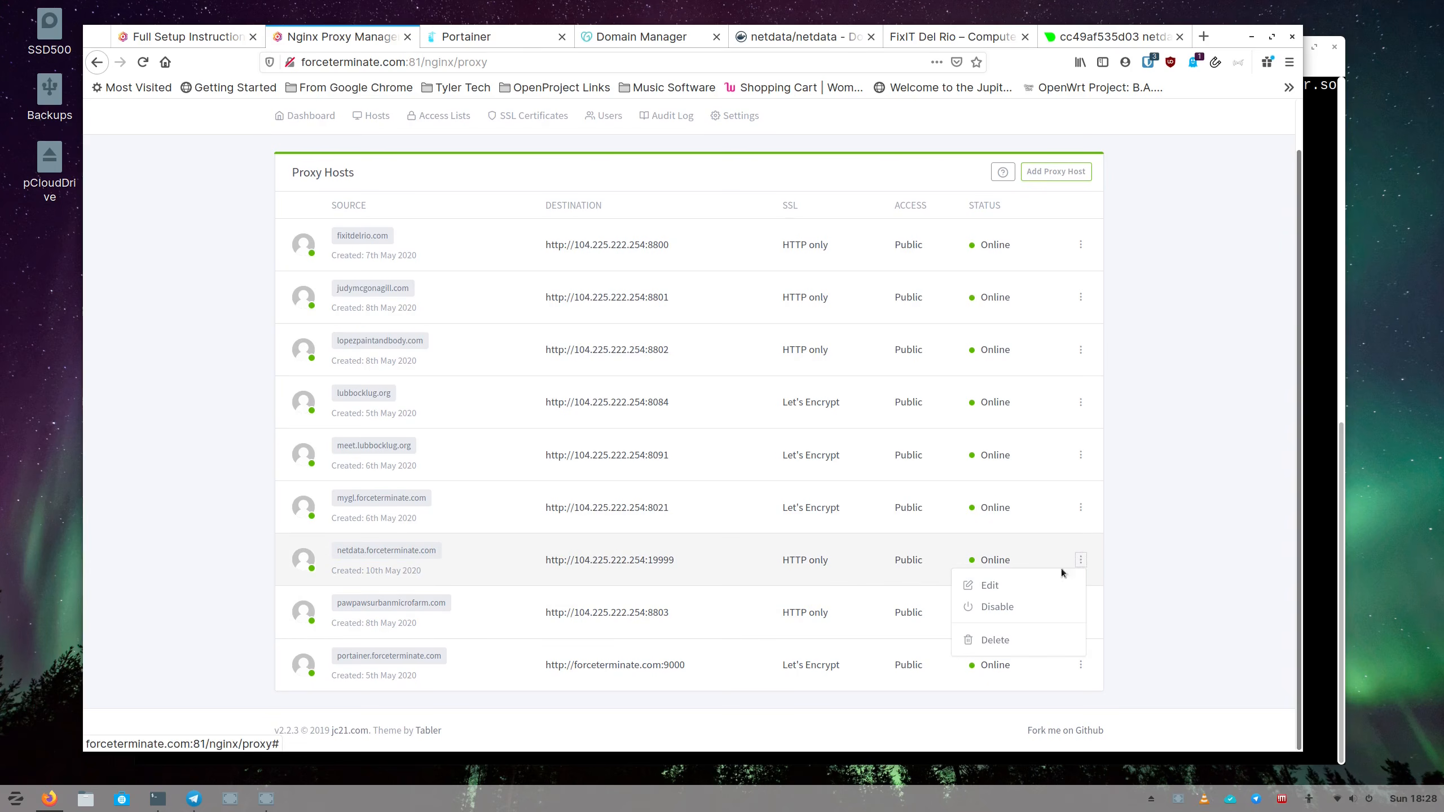
pyautogui.click(1016, 585)
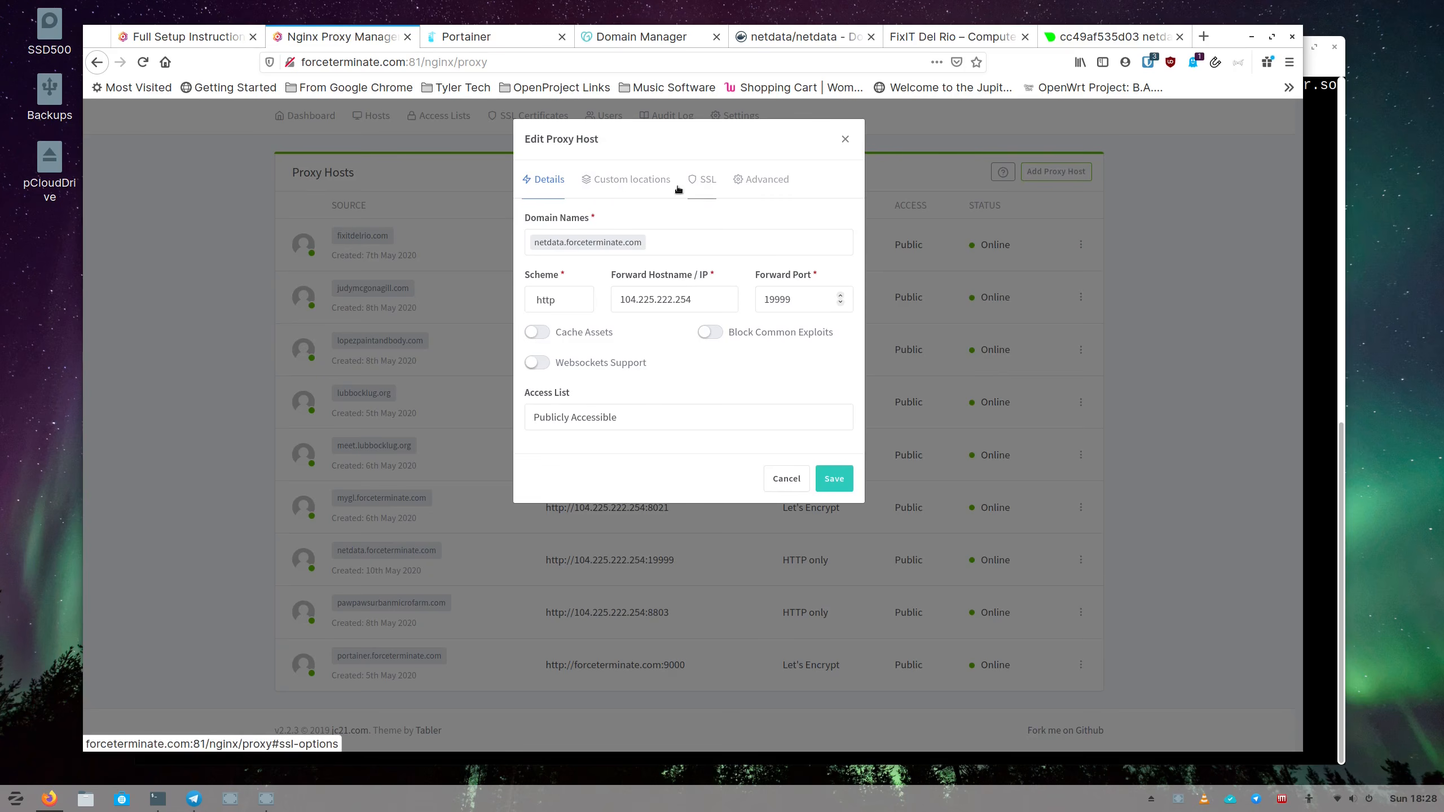
pyautogui.click(642, 184)
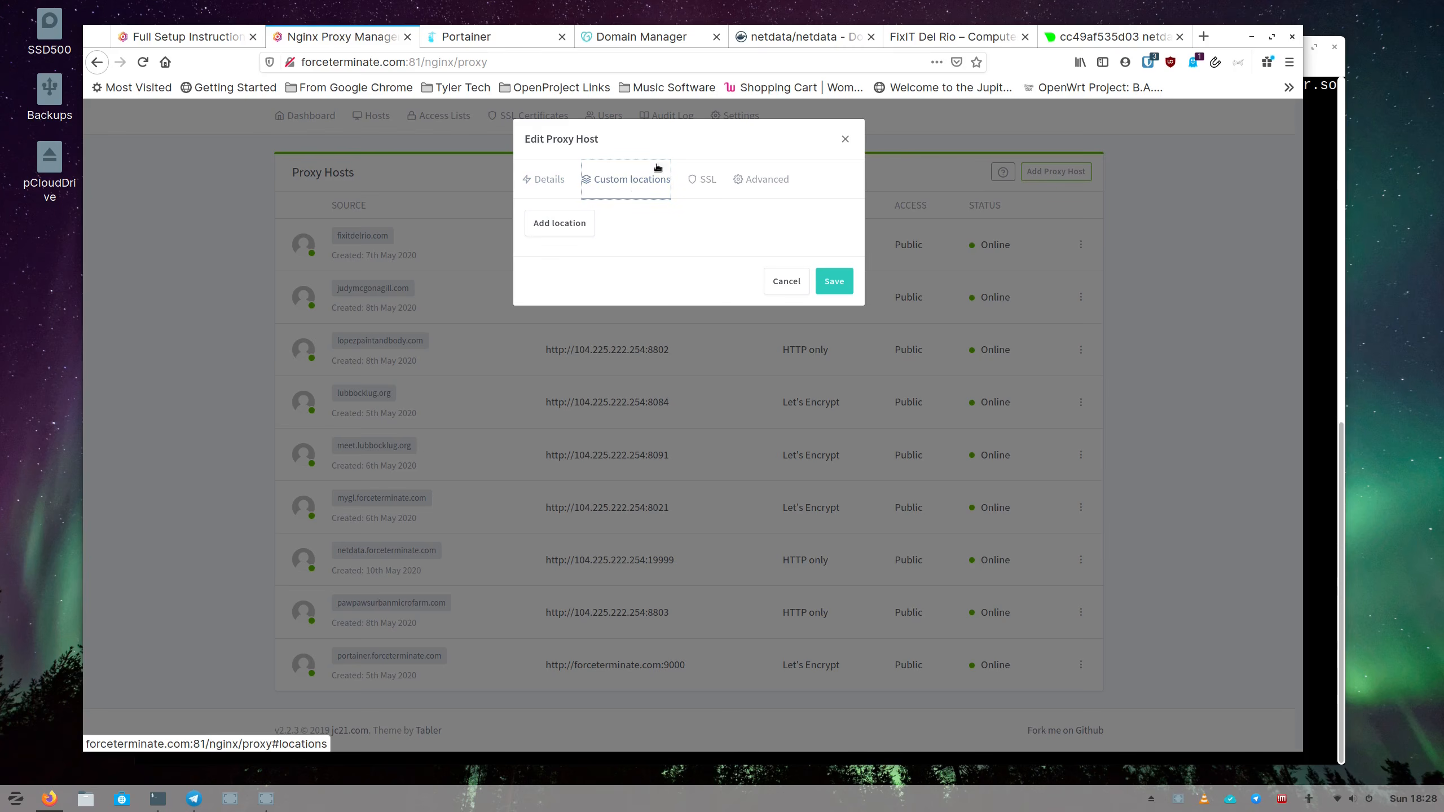
pyautogui.click(689, 183)
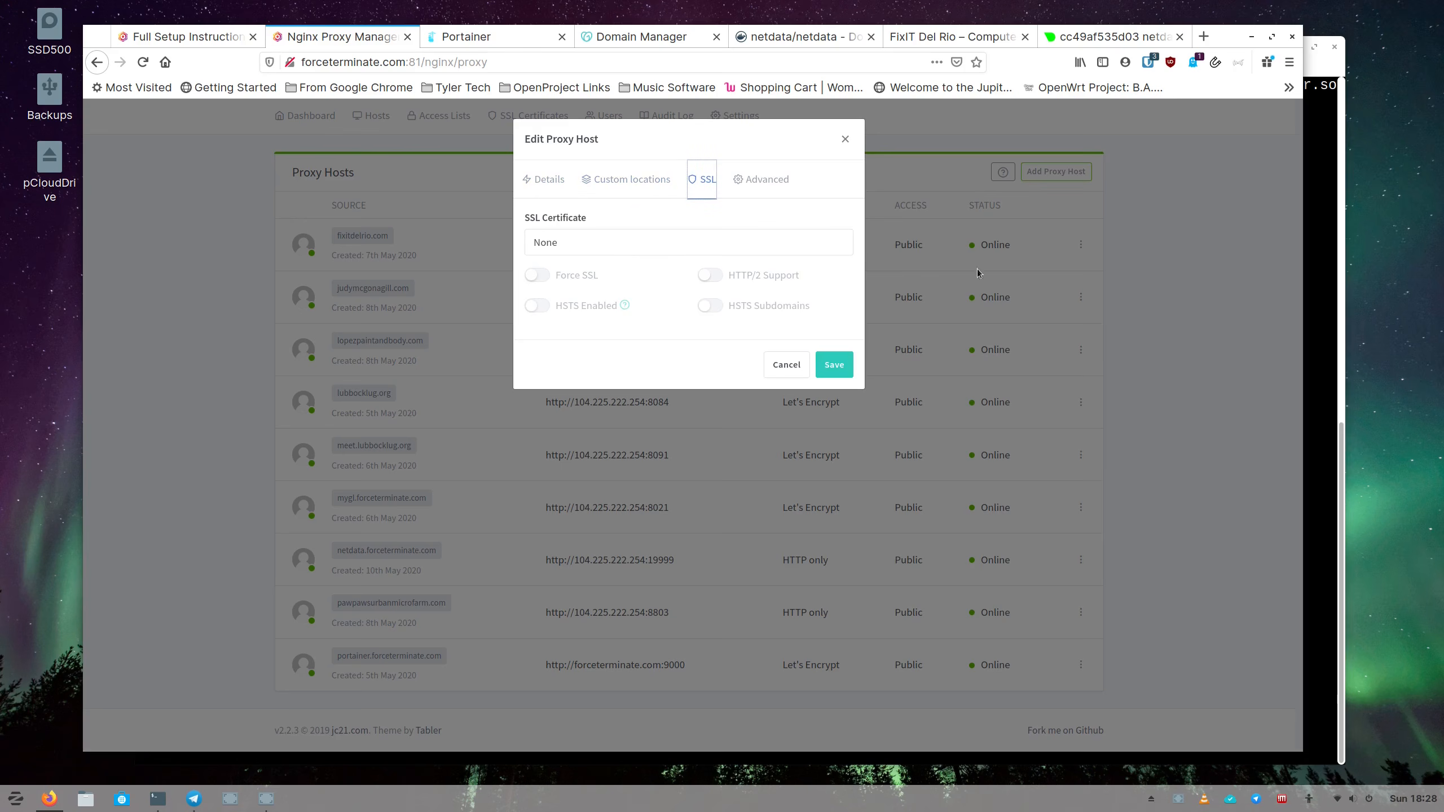
pyautogui.click(605, 243)
pyautogui.click(603, 301)
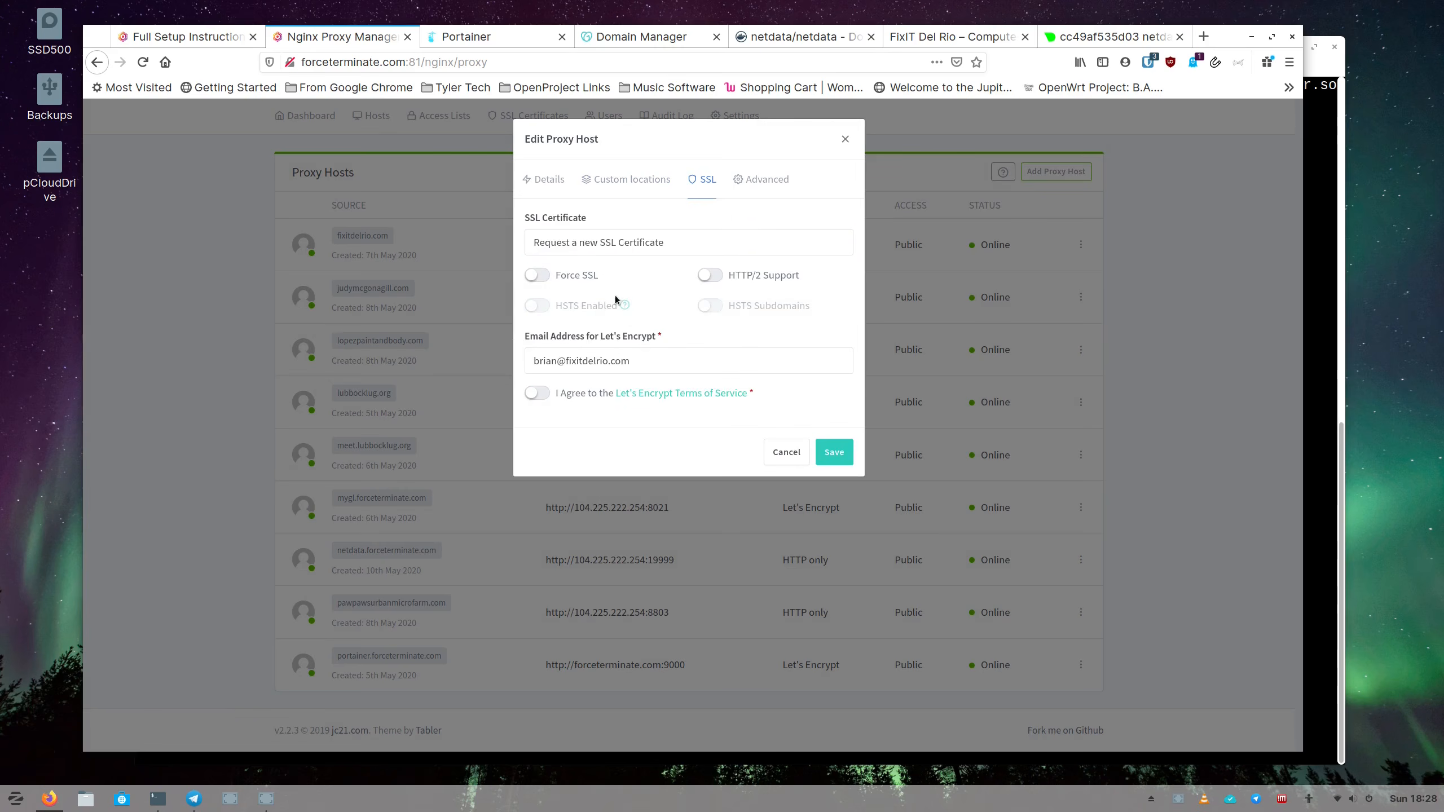
pyautogui.click(533, 278)
pyautogui.click(546, 399)
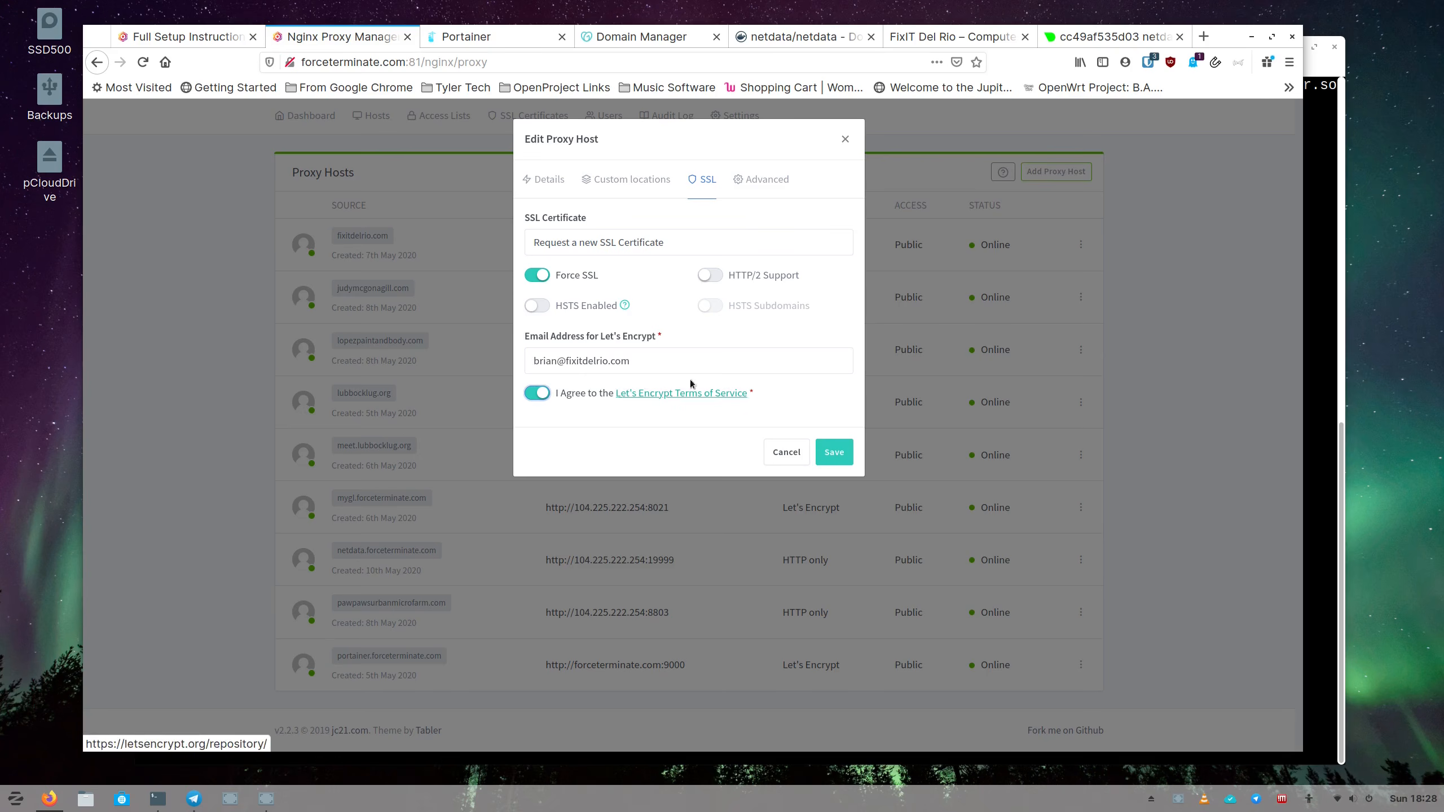
pyautogui.click(624, 180)
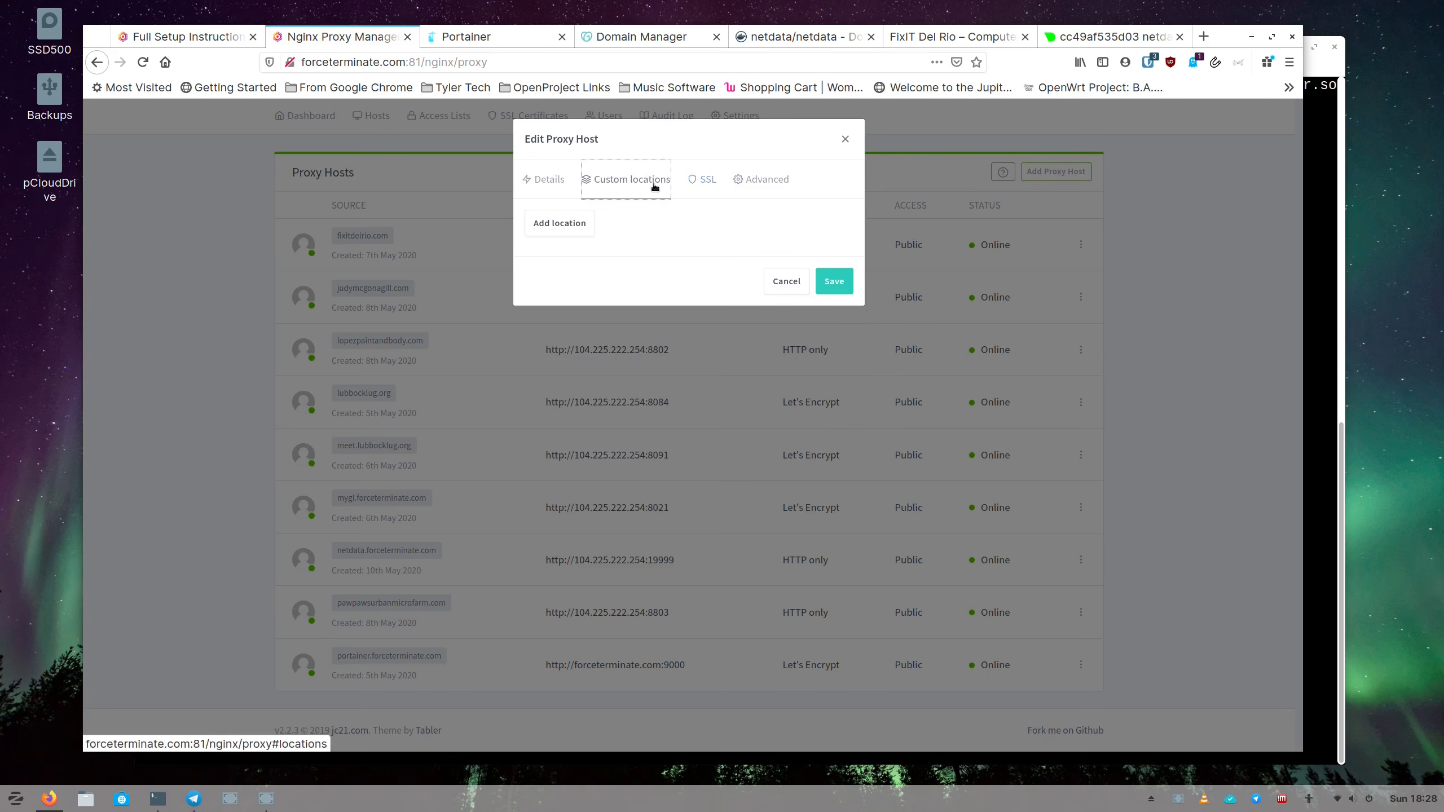
# Add a custom location with path netdata.forceterminate.com using the https scheme.
pyautogui.click(560, 225)
pyautogui.click(664, 301)
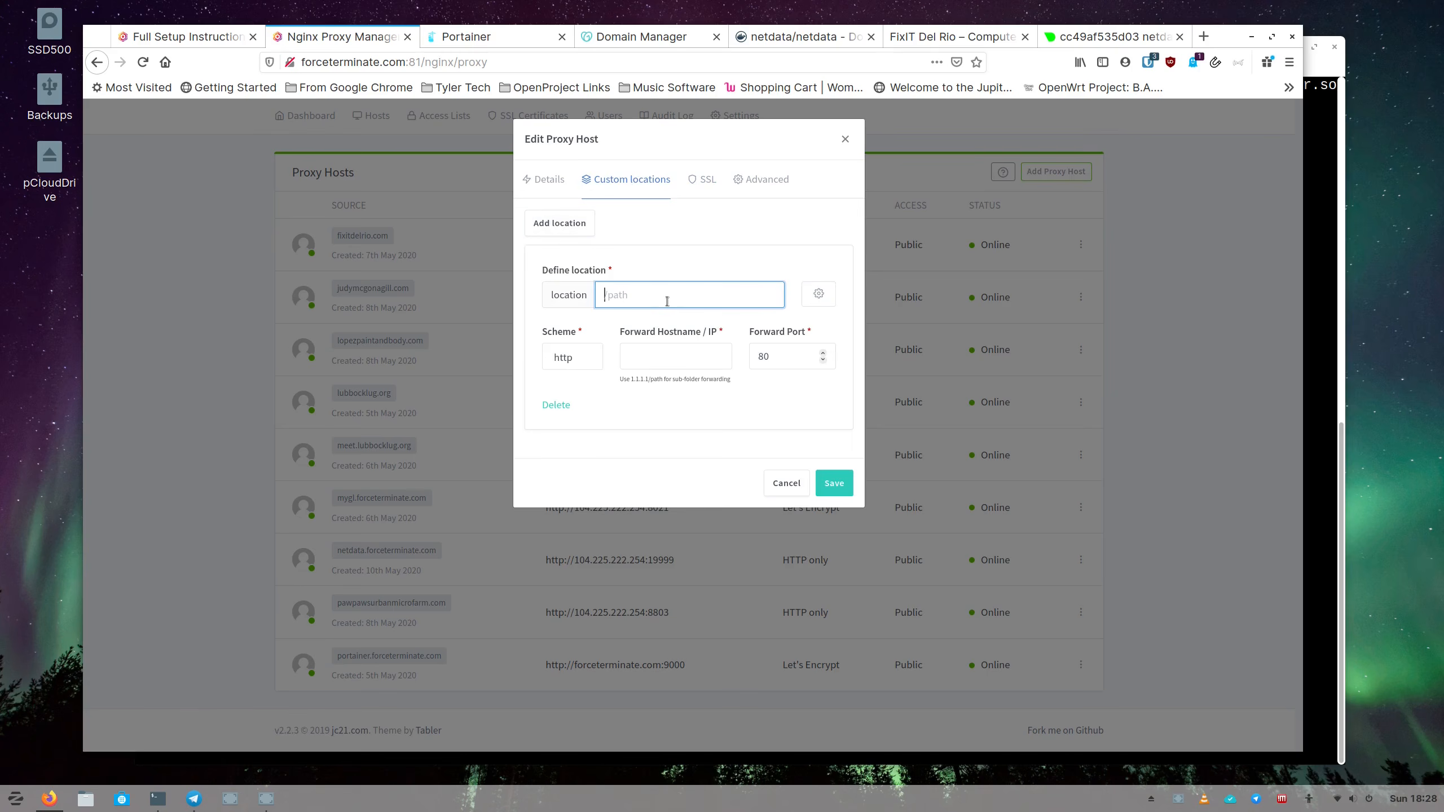
pyautogui.write('etdata.forceterminate.com')
pyautogui.click(591, 358)
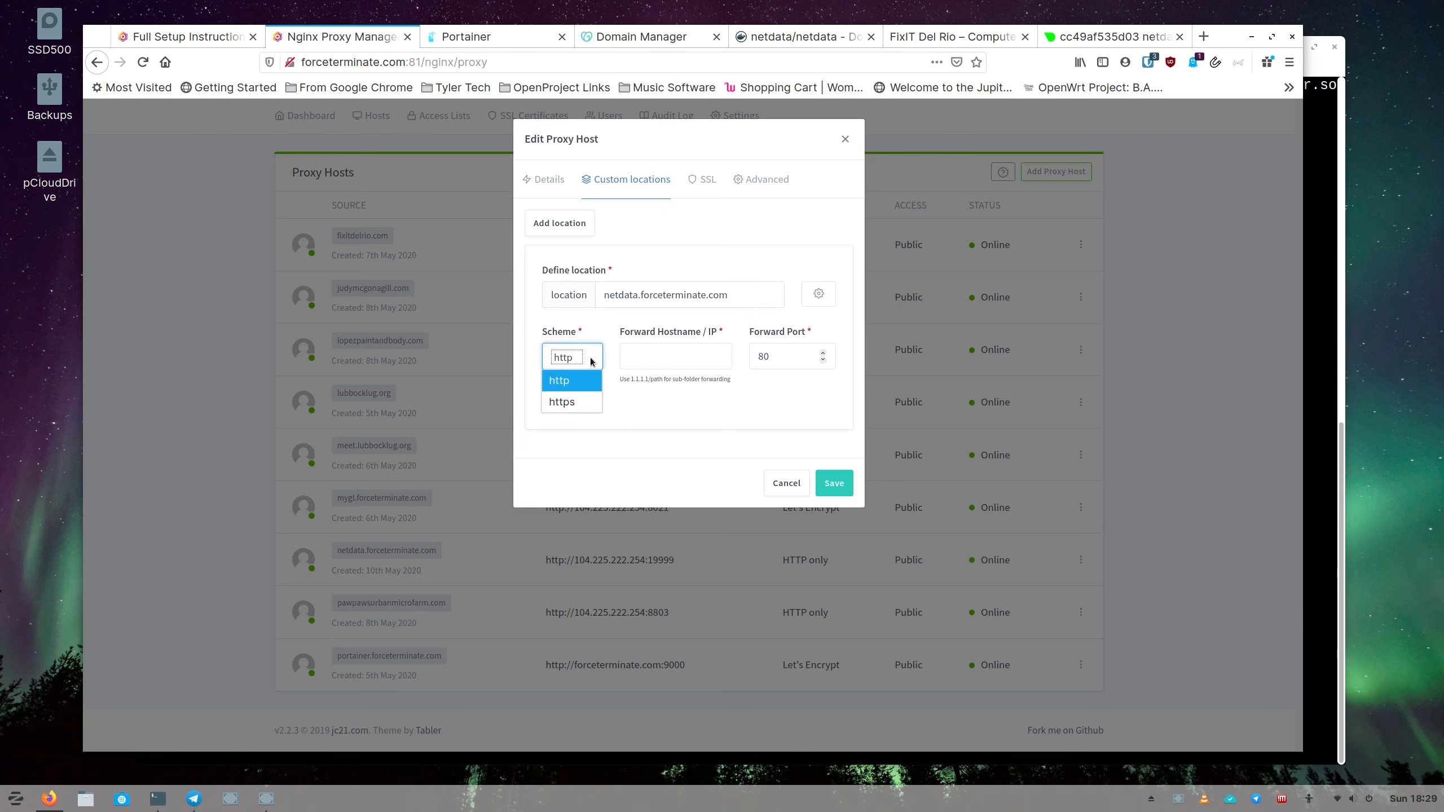
pyautogui.click(581, 410)
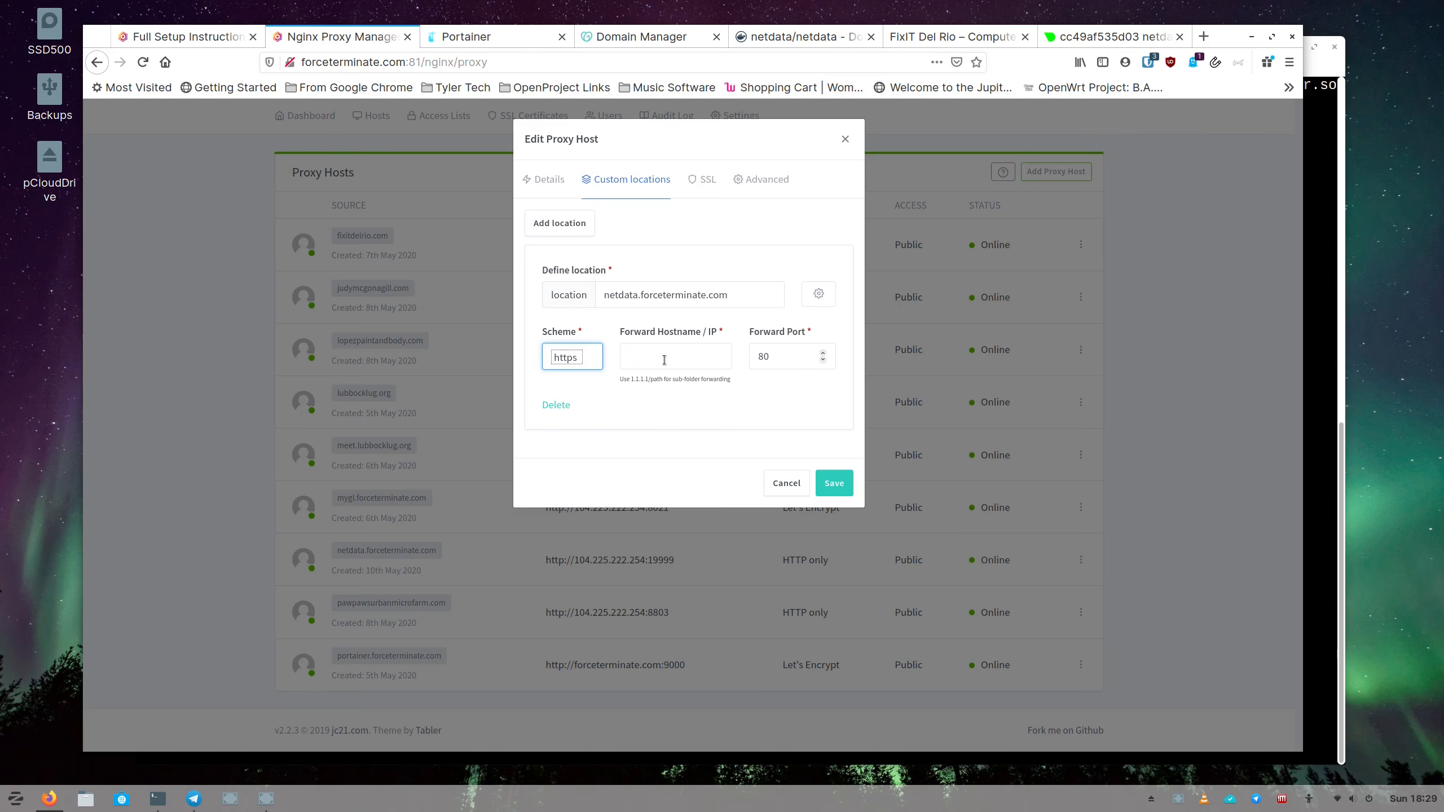
# Point the custom location at 104.225.222.254 on port 3943.
pyautogui.click(663, 360)
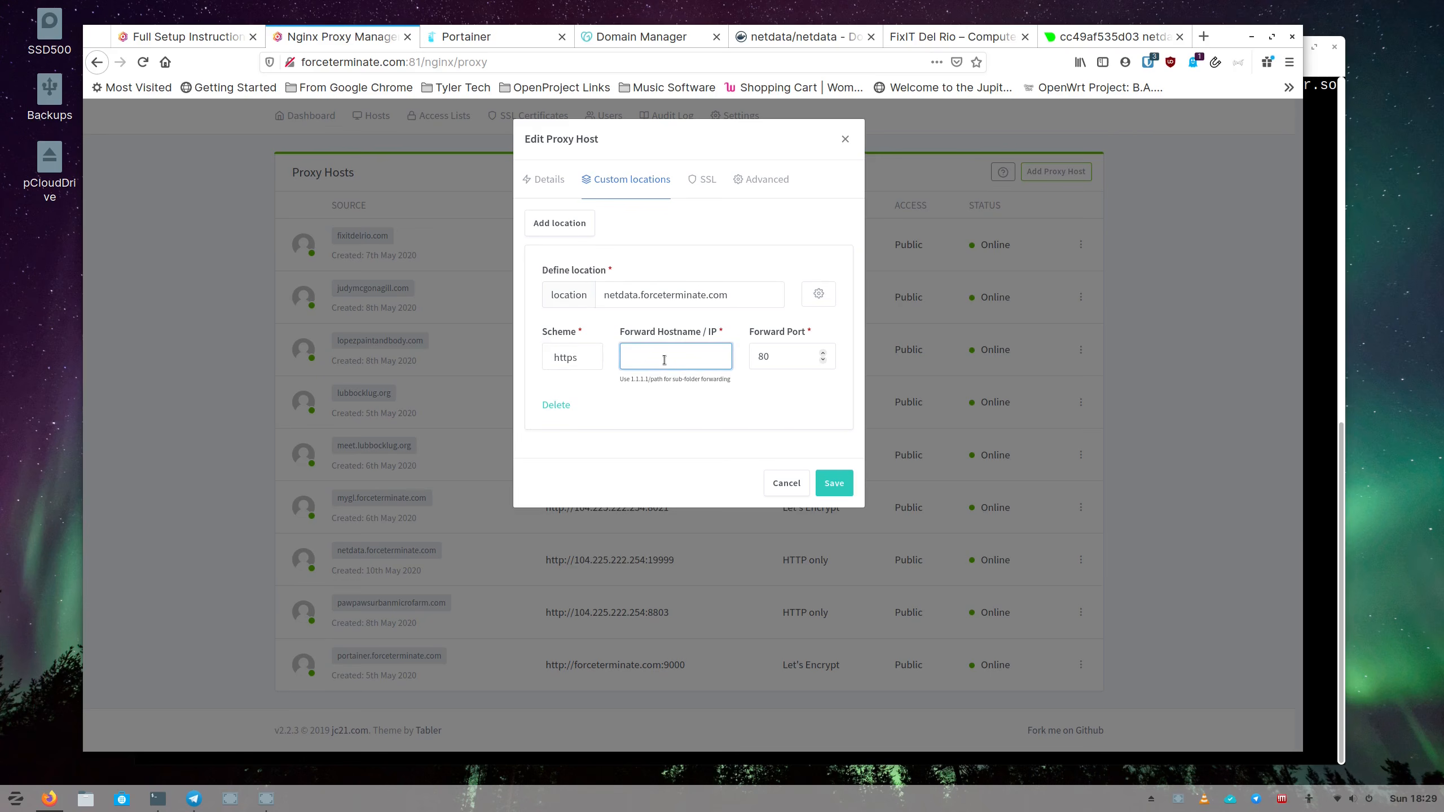
pyautogui.hotkey('ctrl', 'v')
pyautogui.click(664, 360)
pyautogui.press('BackSpace')
pyautogui.press('BackSpace')
pyautogui.press('BackSpace')
pyautogui.press('BackSpace')
pyautogui.click(782, 356)
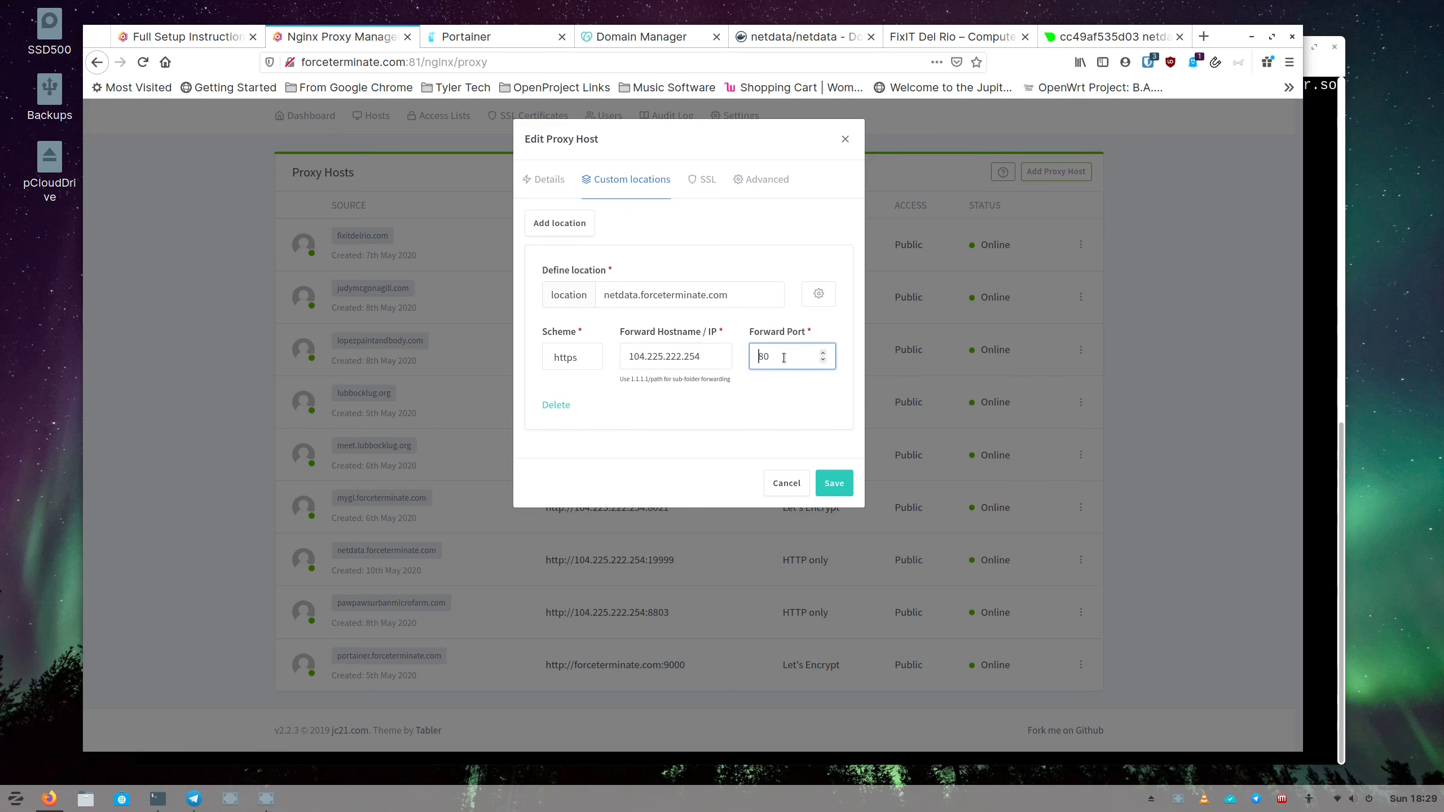
pyautogui.write('3943')
pyautogui.click(801, 363)
pyautogui.click(701, 182)
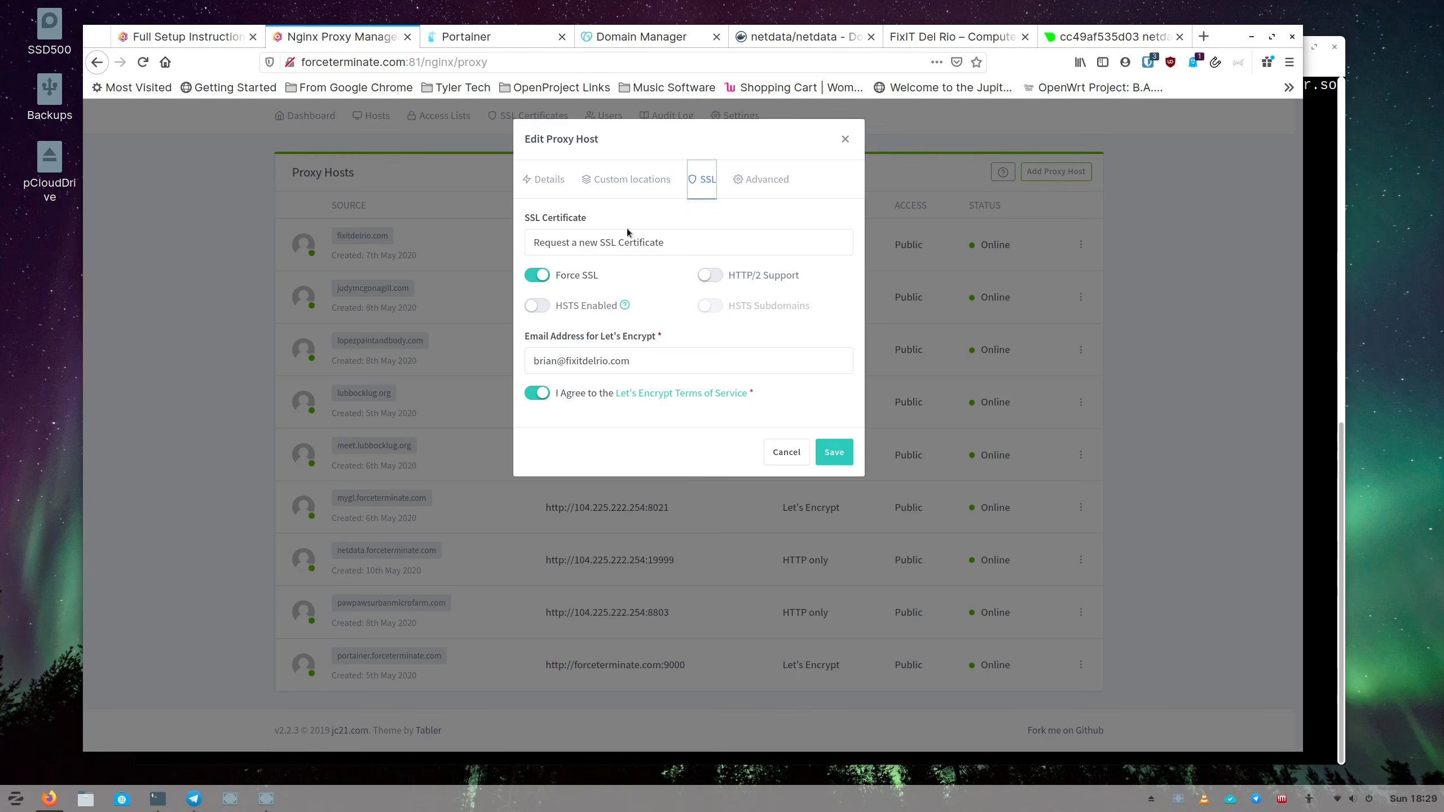
# Keep 'Request a new SSL Certificate' selected and save the netdata host's Let's Encrypt settings.
pyautogui.click(631, 181)
pyautogui.click(701, 180)
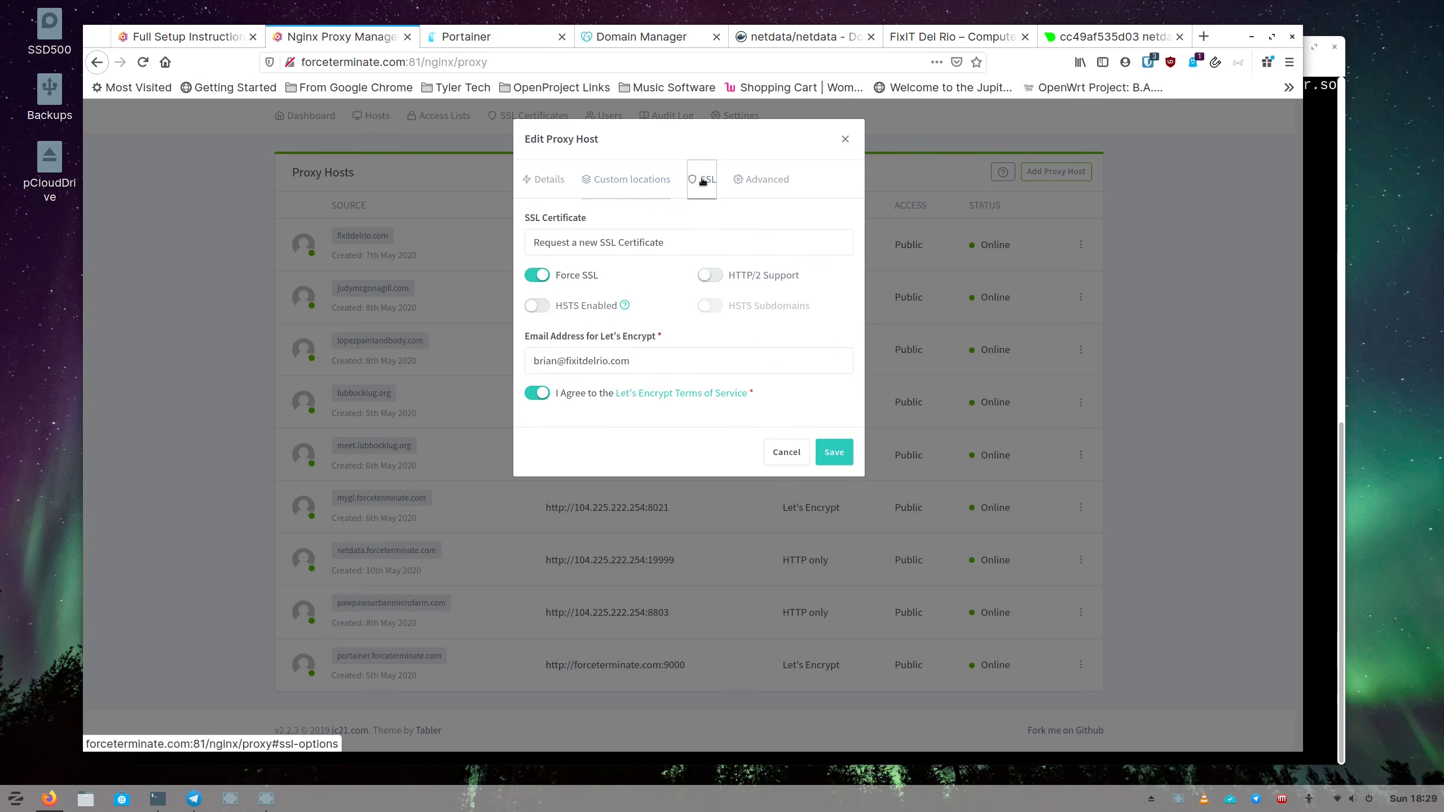
pyautogui.click(651, 245)
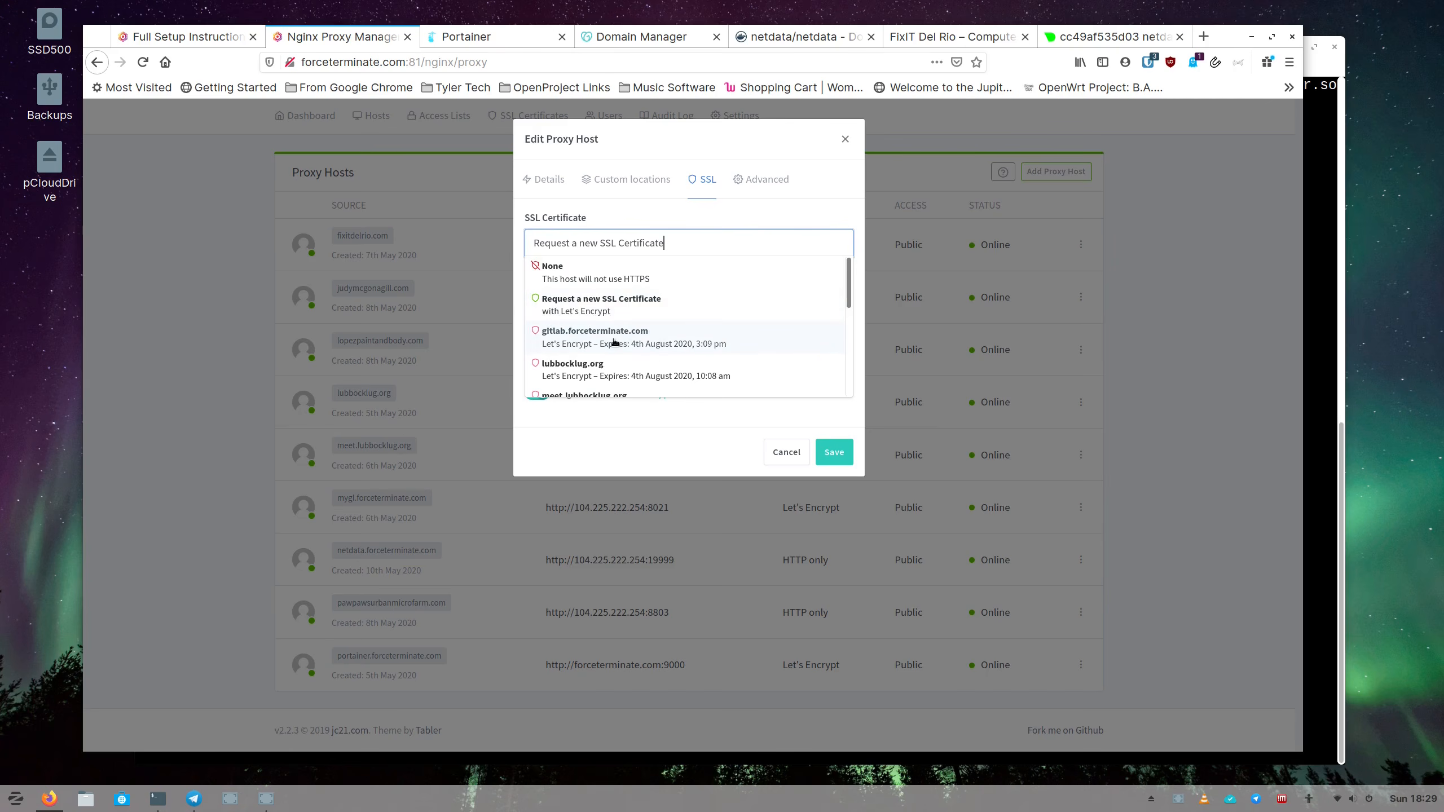
pyautogui.scroll(-4, 614, 342)
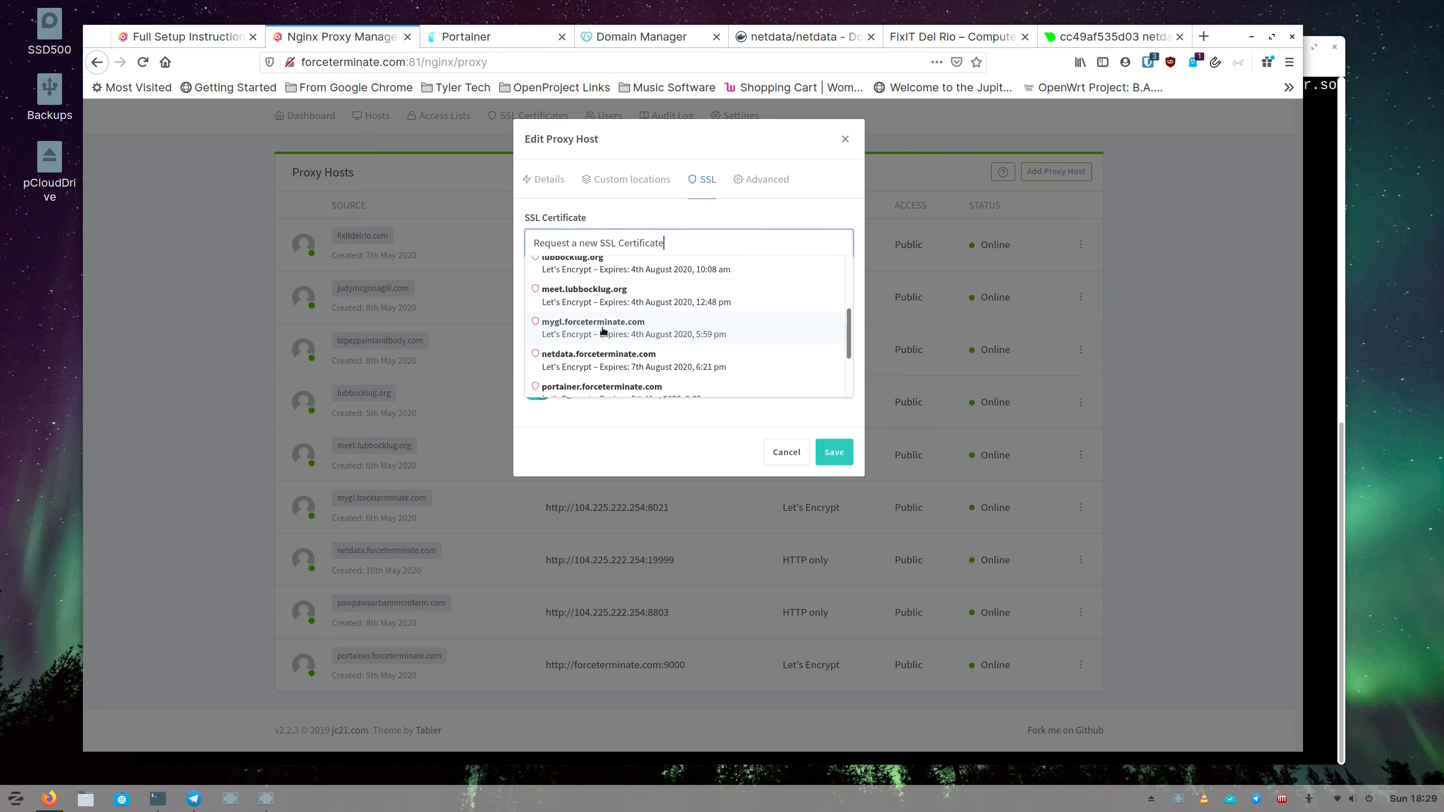
pyautogui.scroll(-2, 602, 330)
pyautogui.scroll(6, 602, 325)
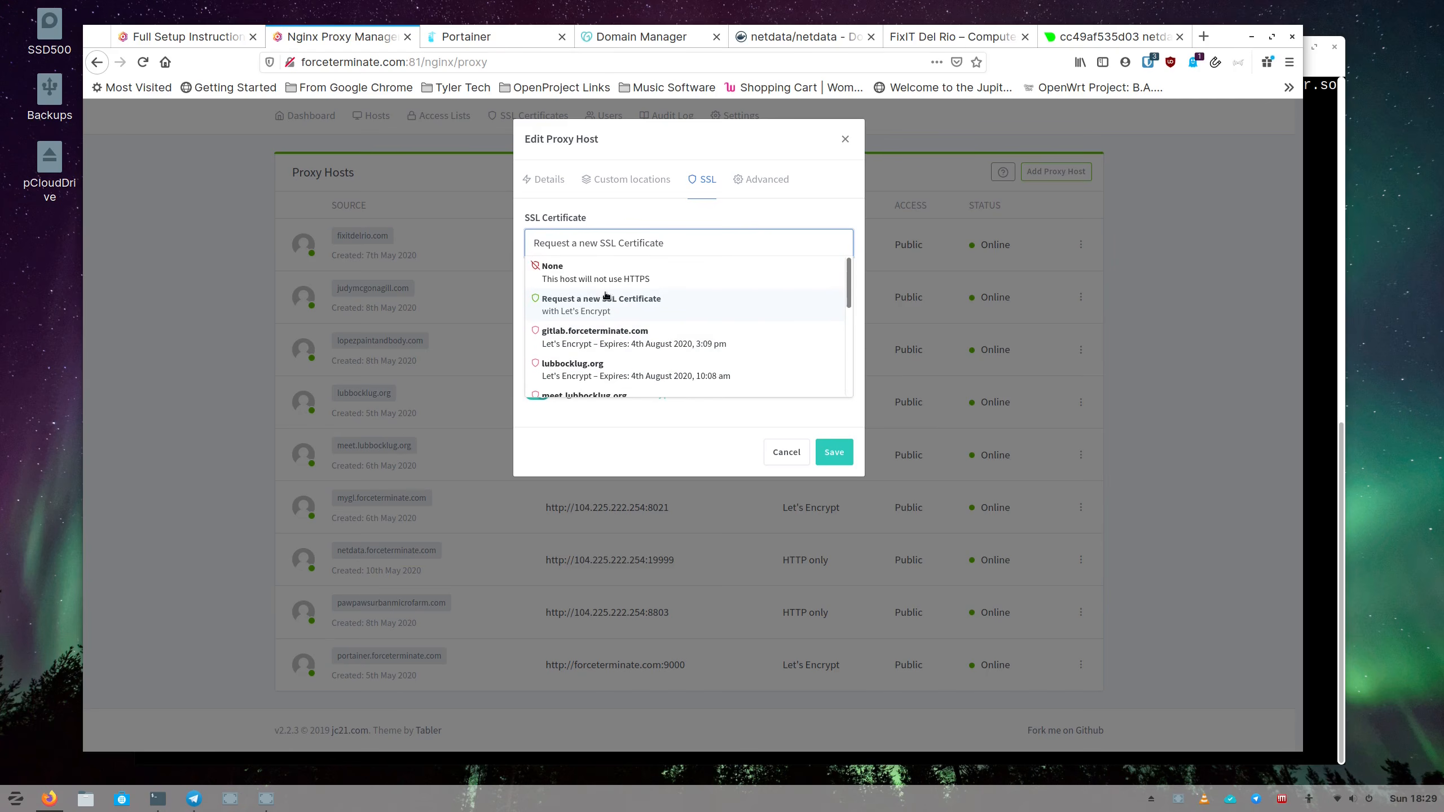
pyautogui.click(627, 220)
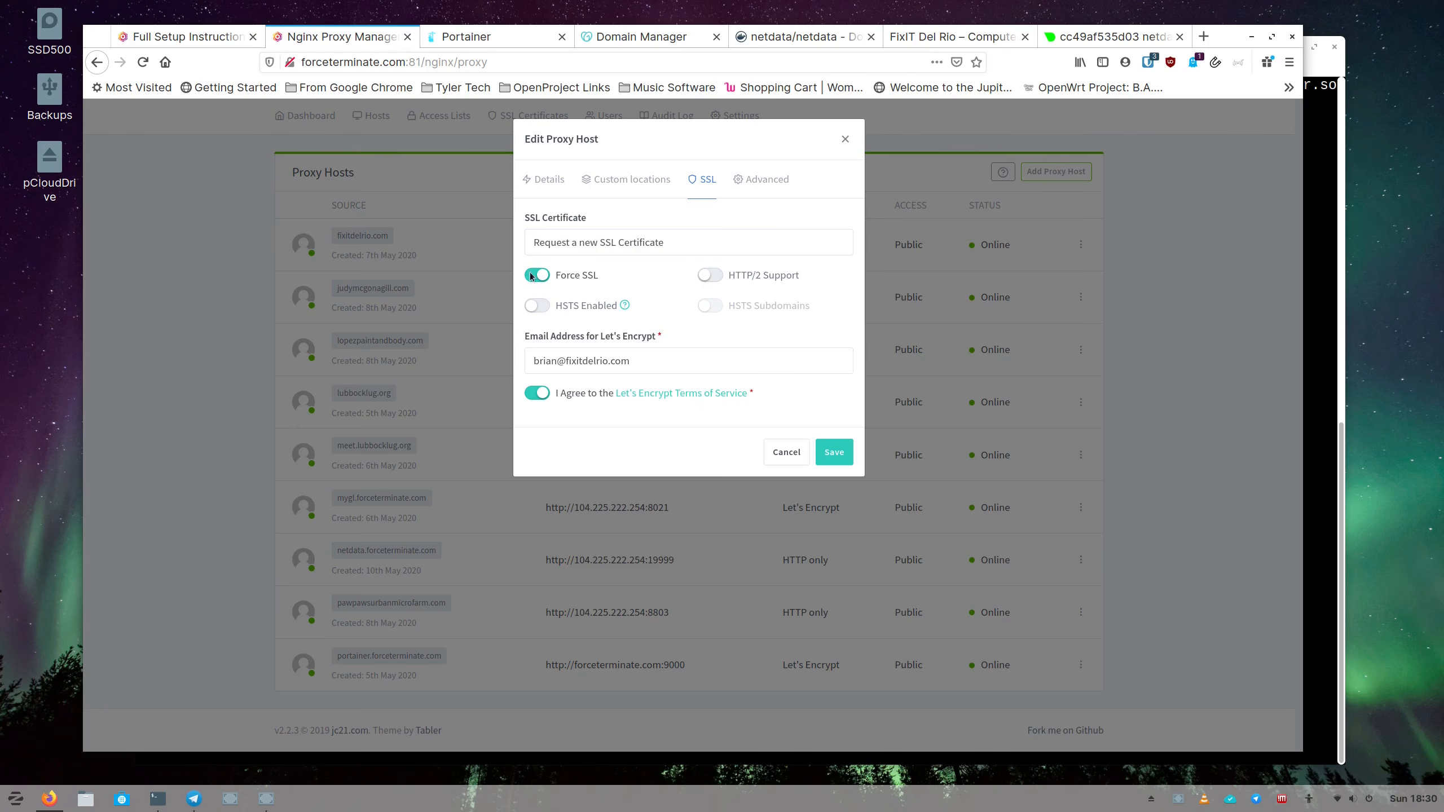
pyautogui.click(834, 452)
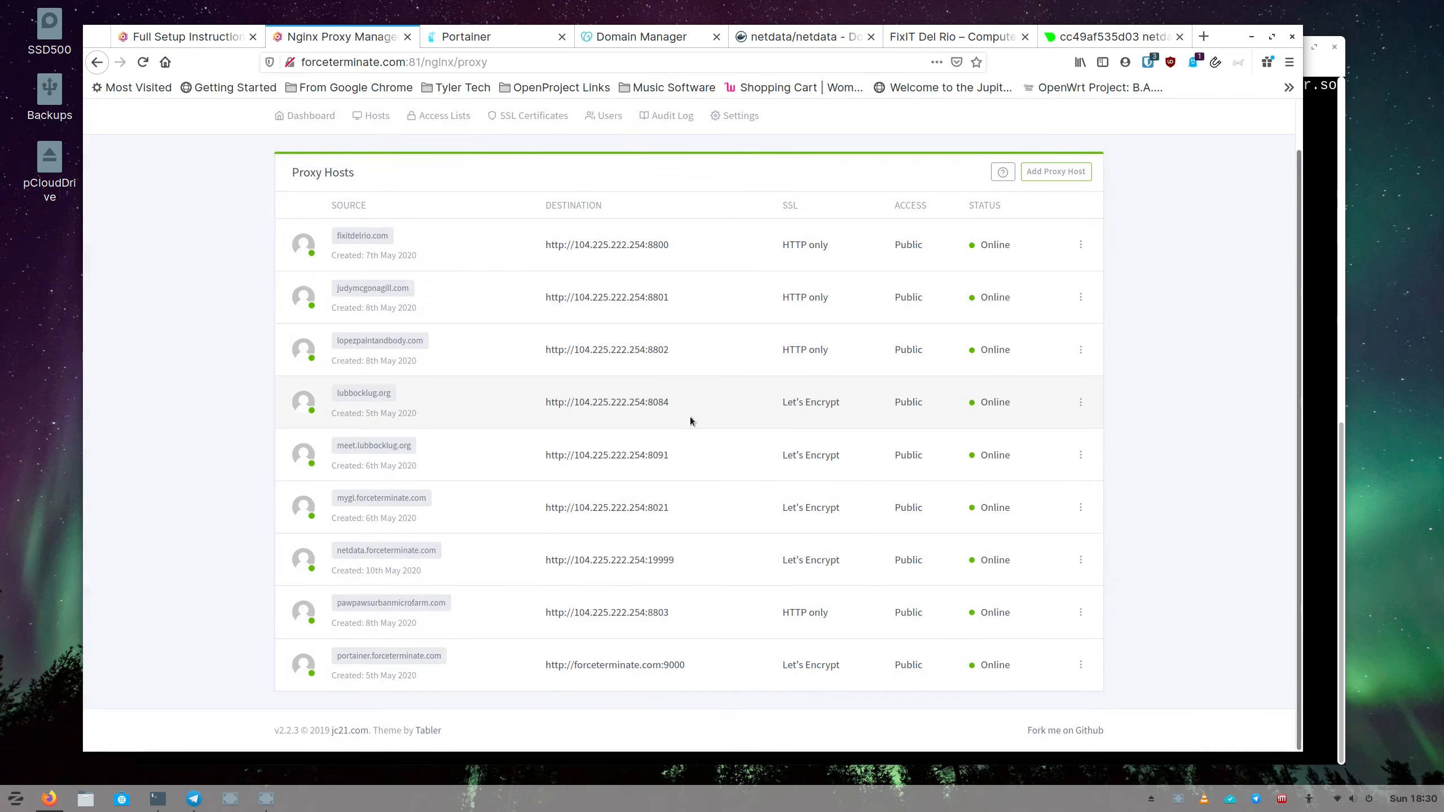
pyautogui.click(1079, 39)
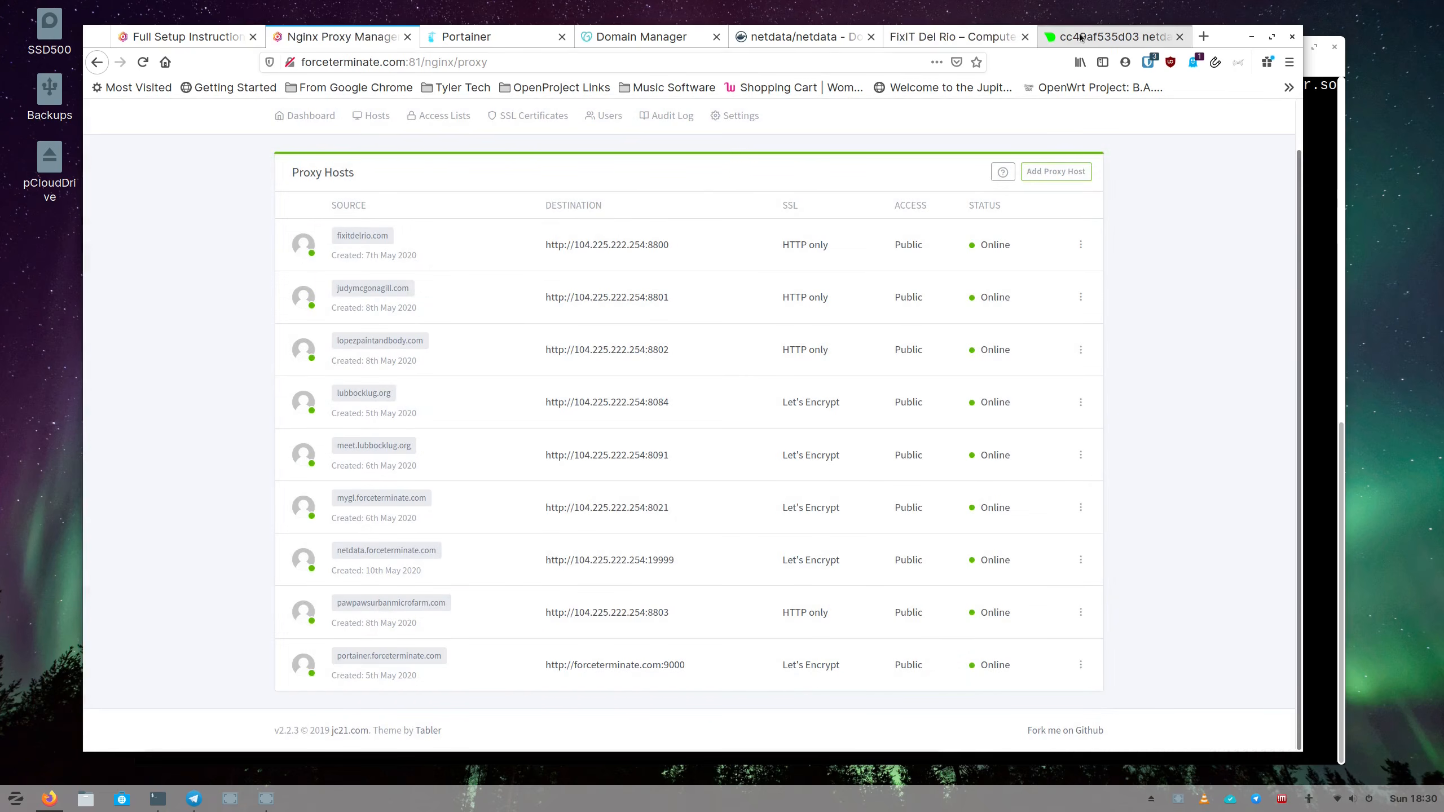
pyautogui.click(524, 62)
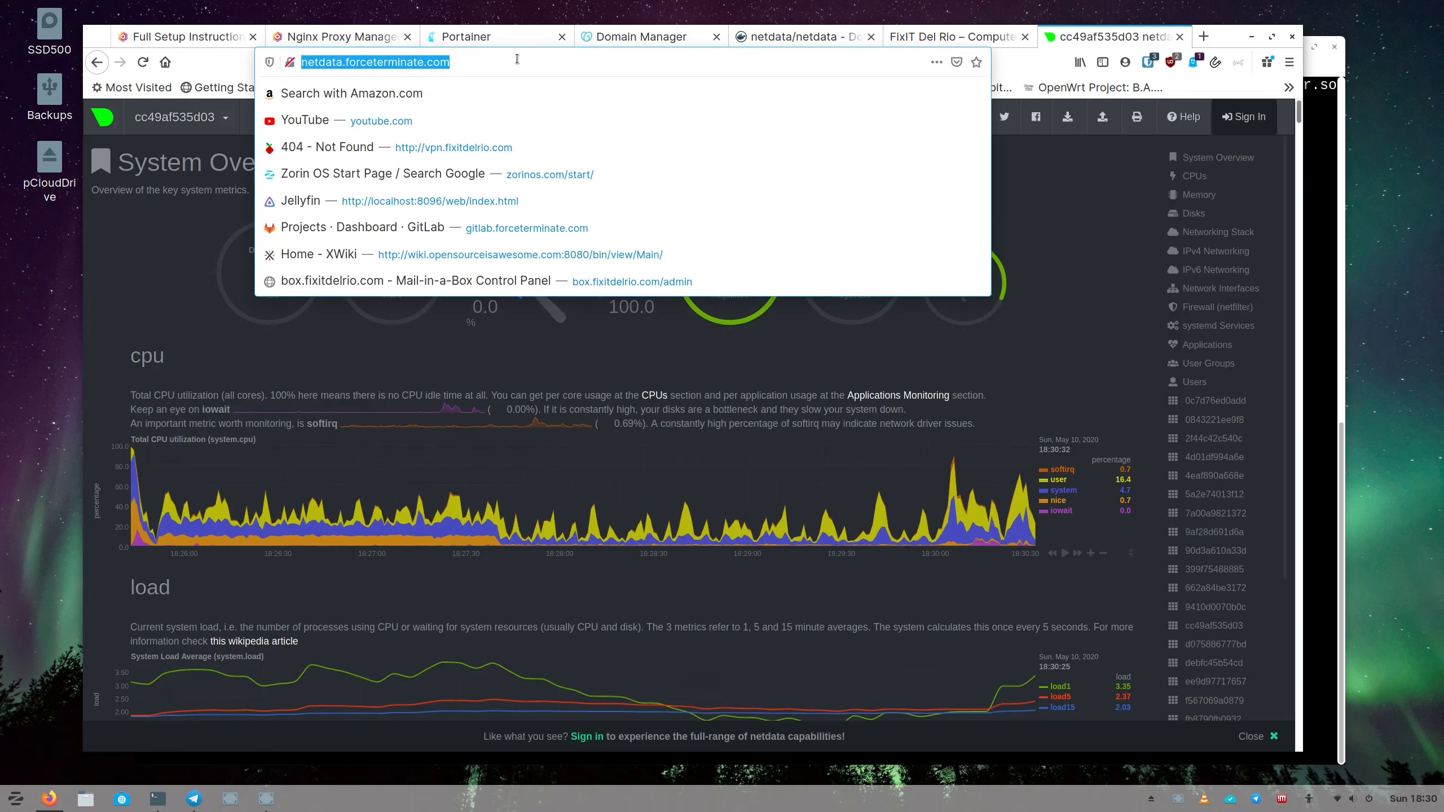
pyautogui.press('Home')
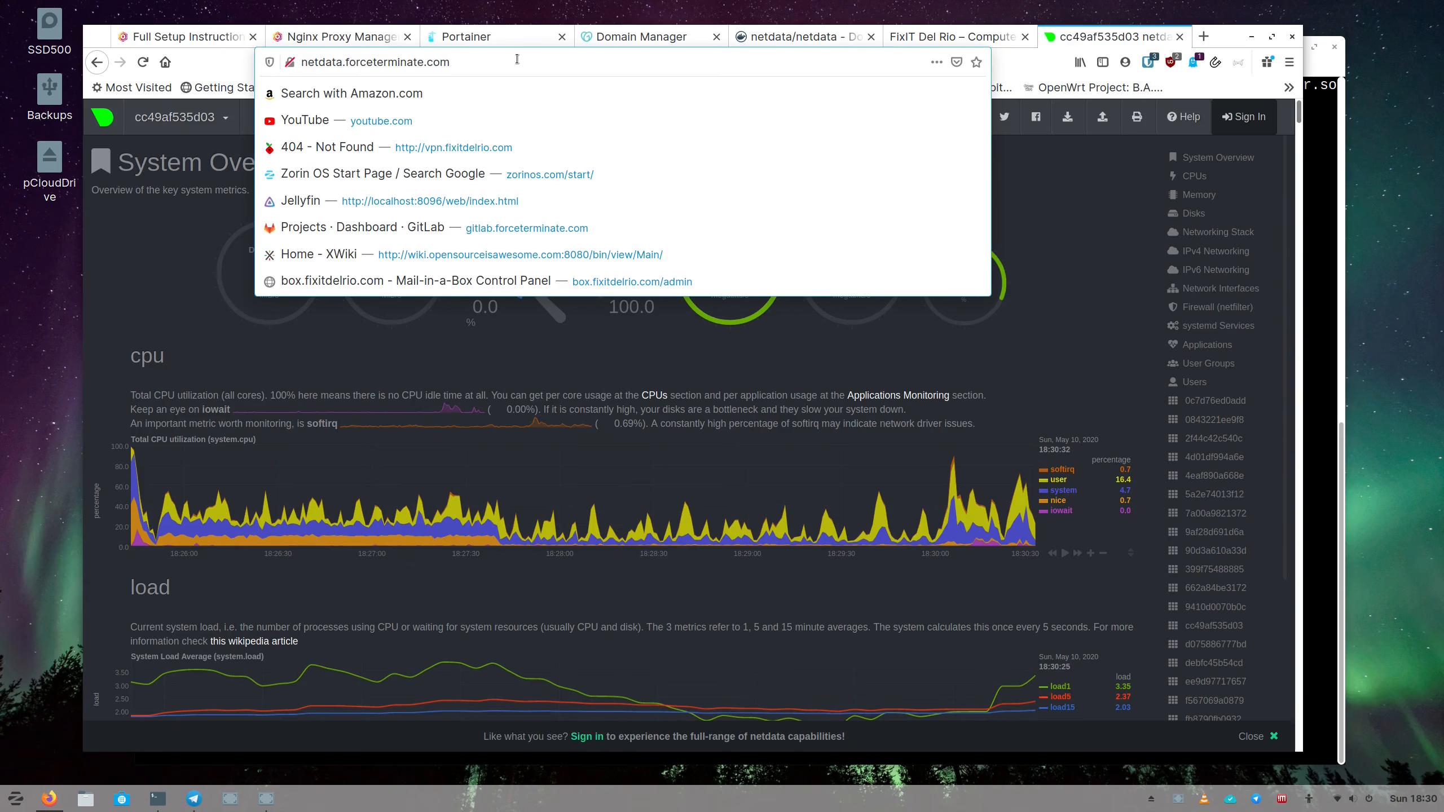
pyautogui.write('https://')
pyautogui.press('Return')
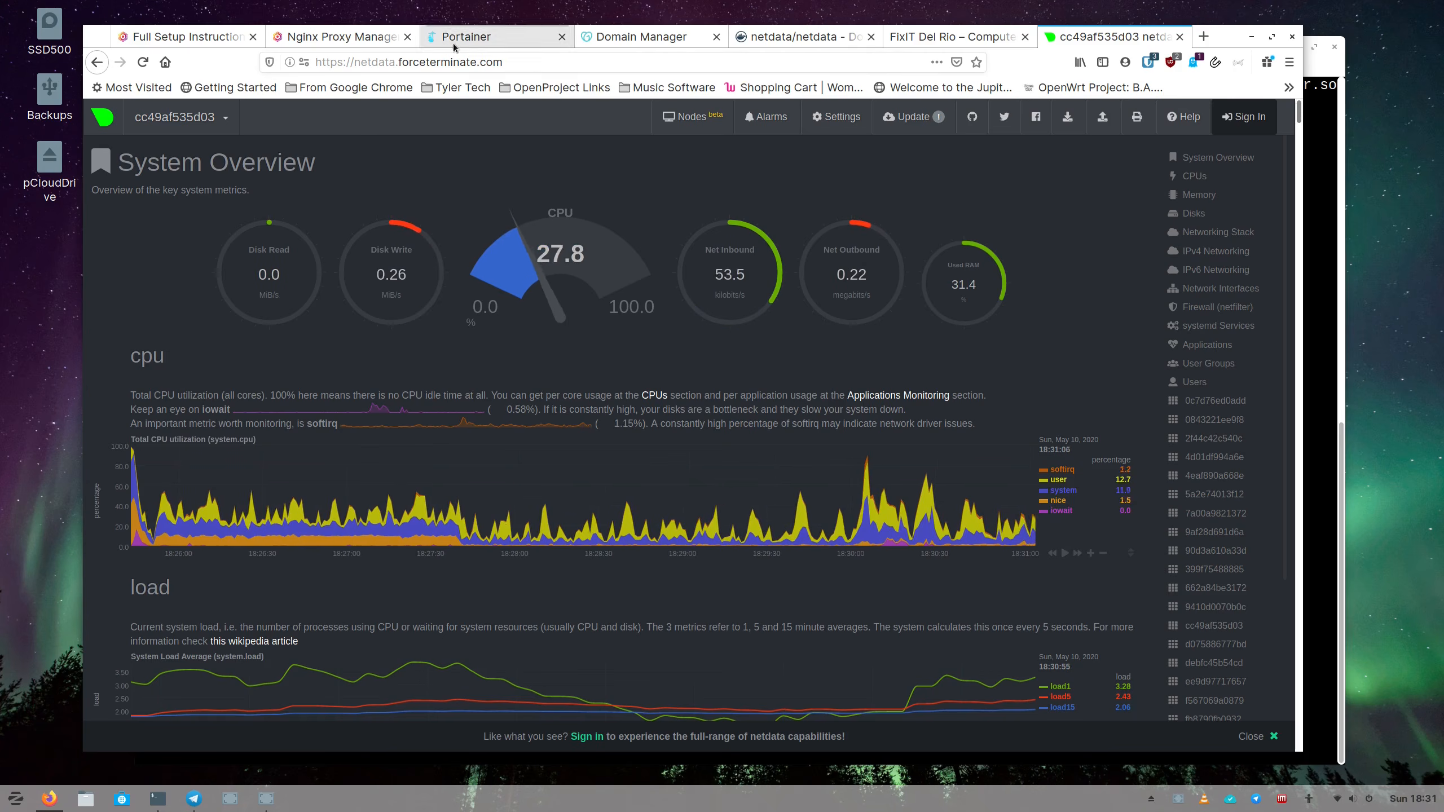
# Return to Nginx Proxy Manager's Proxy Hosts list, with netdata.forceterminate.com shown on Let's Encrypt.
pyautogui.click(341, 37)
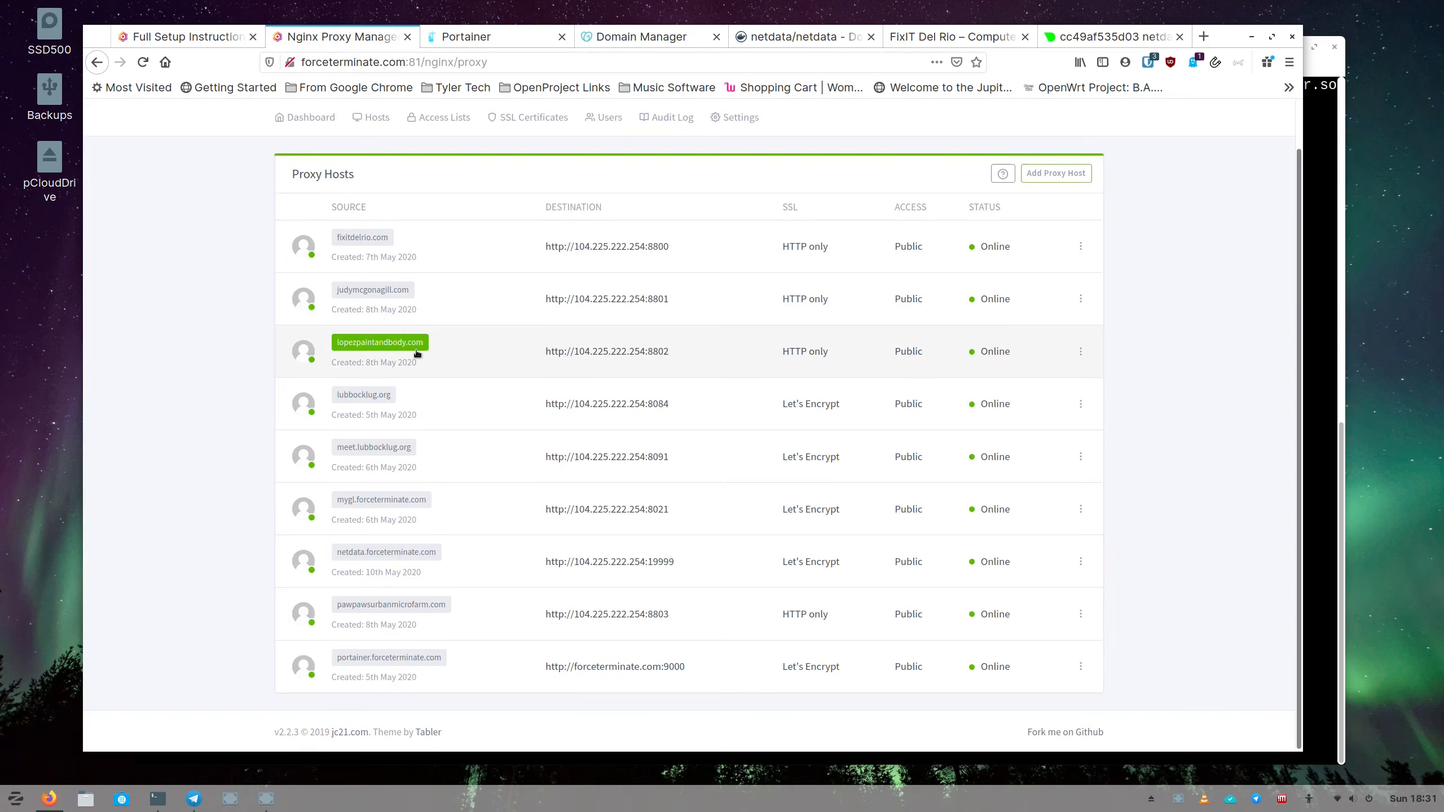
pyautogui.scroll(1, 410, 313)
pyautogui.scroll(-1, 416, 307)
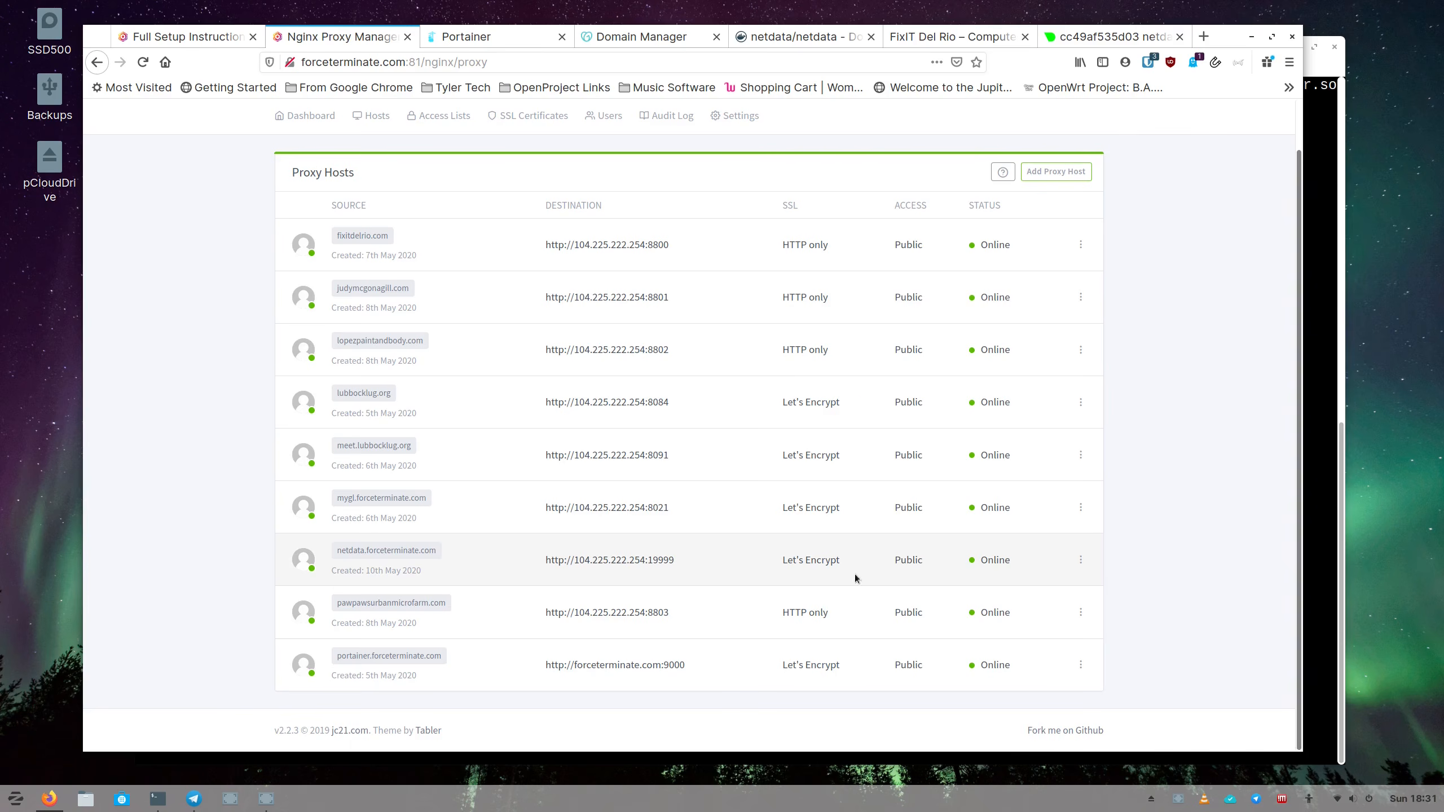
pyautogui.scroll(2, 1180, 568)
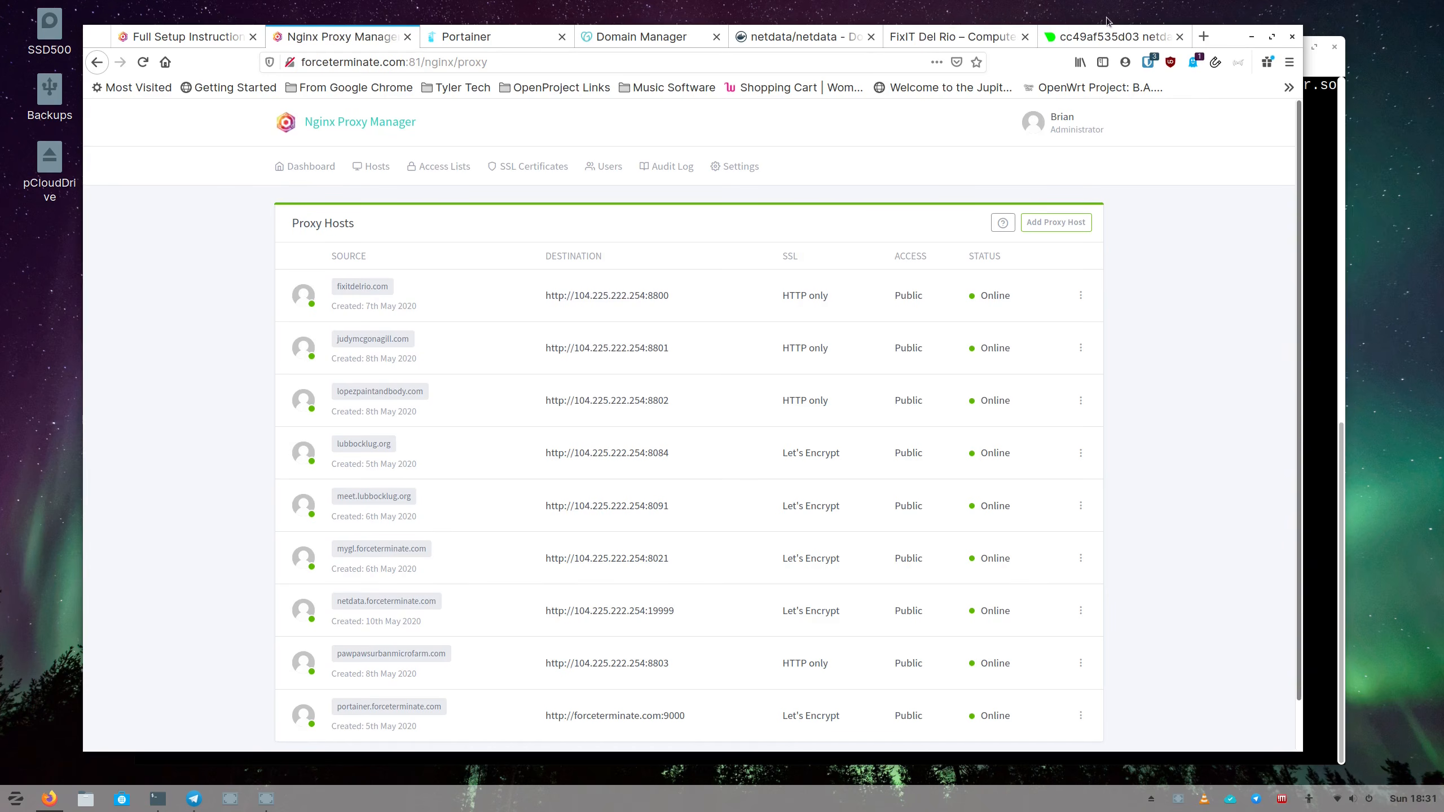
# Load ssdnodes.com in a new browser tab.
pyautogui.click(1204, 37)
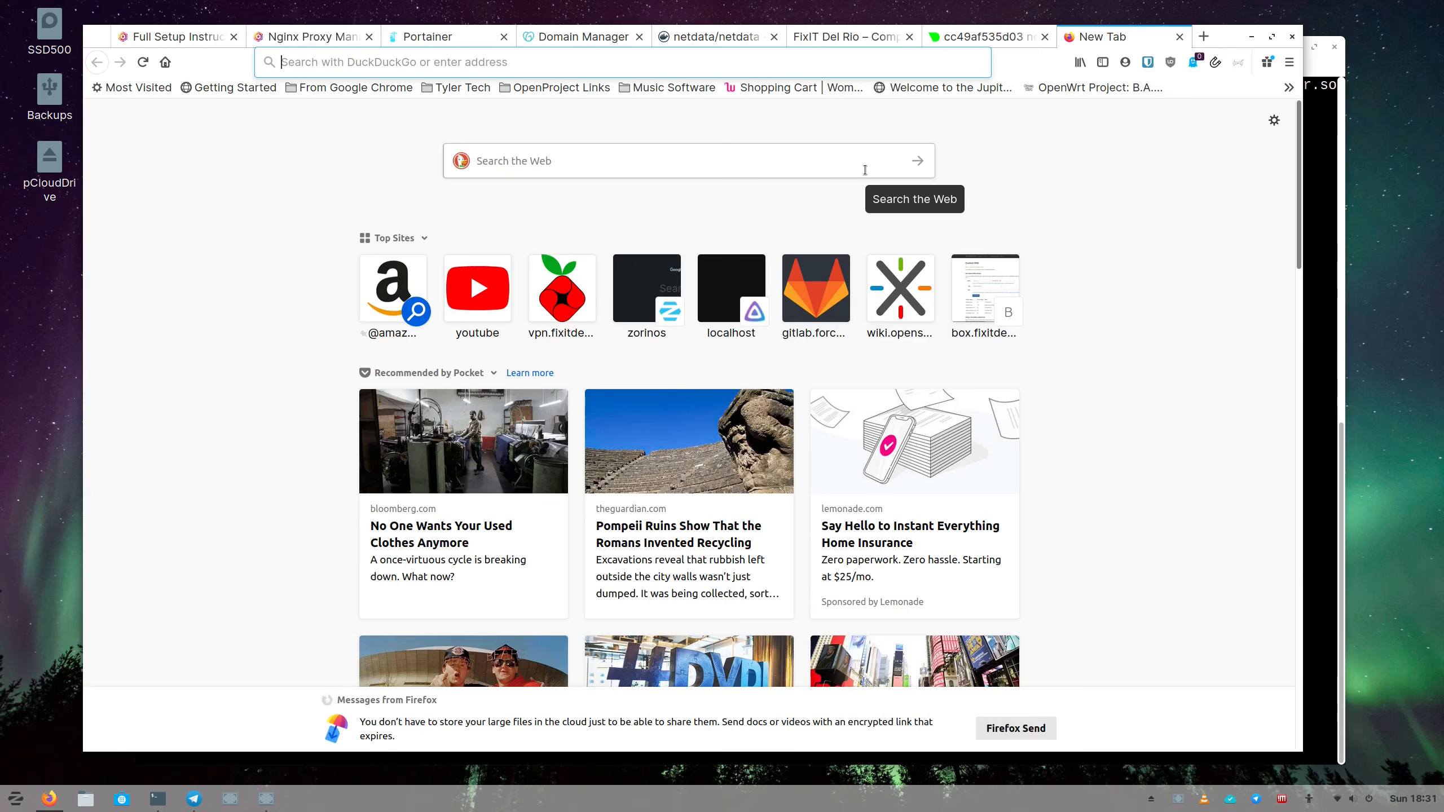
pyautogui.write('ssnd')
pyautogui.press('BackSpace')
pyautogui.press('BackSpace')
pyautogui.write('dno')
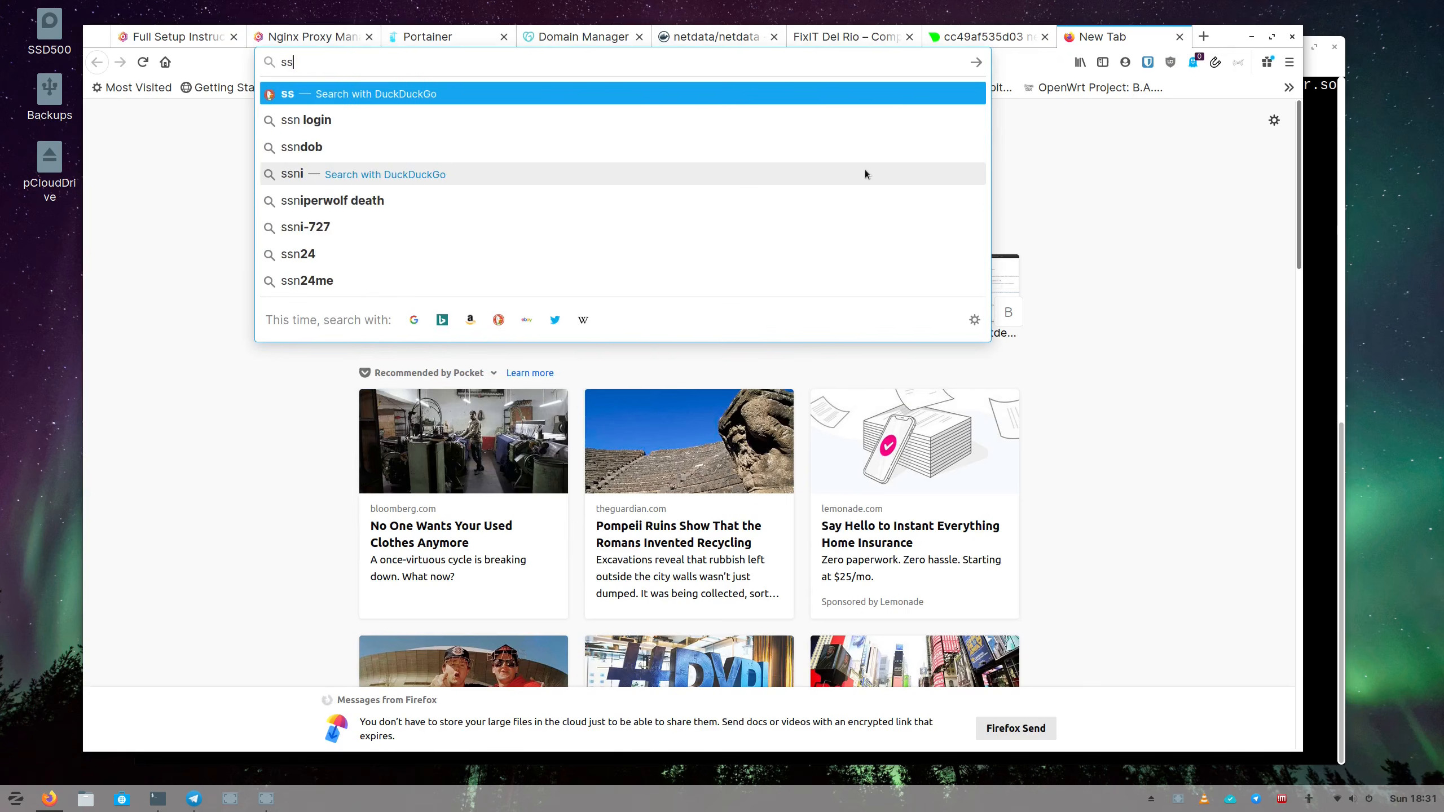
pyautogui.write('des.')
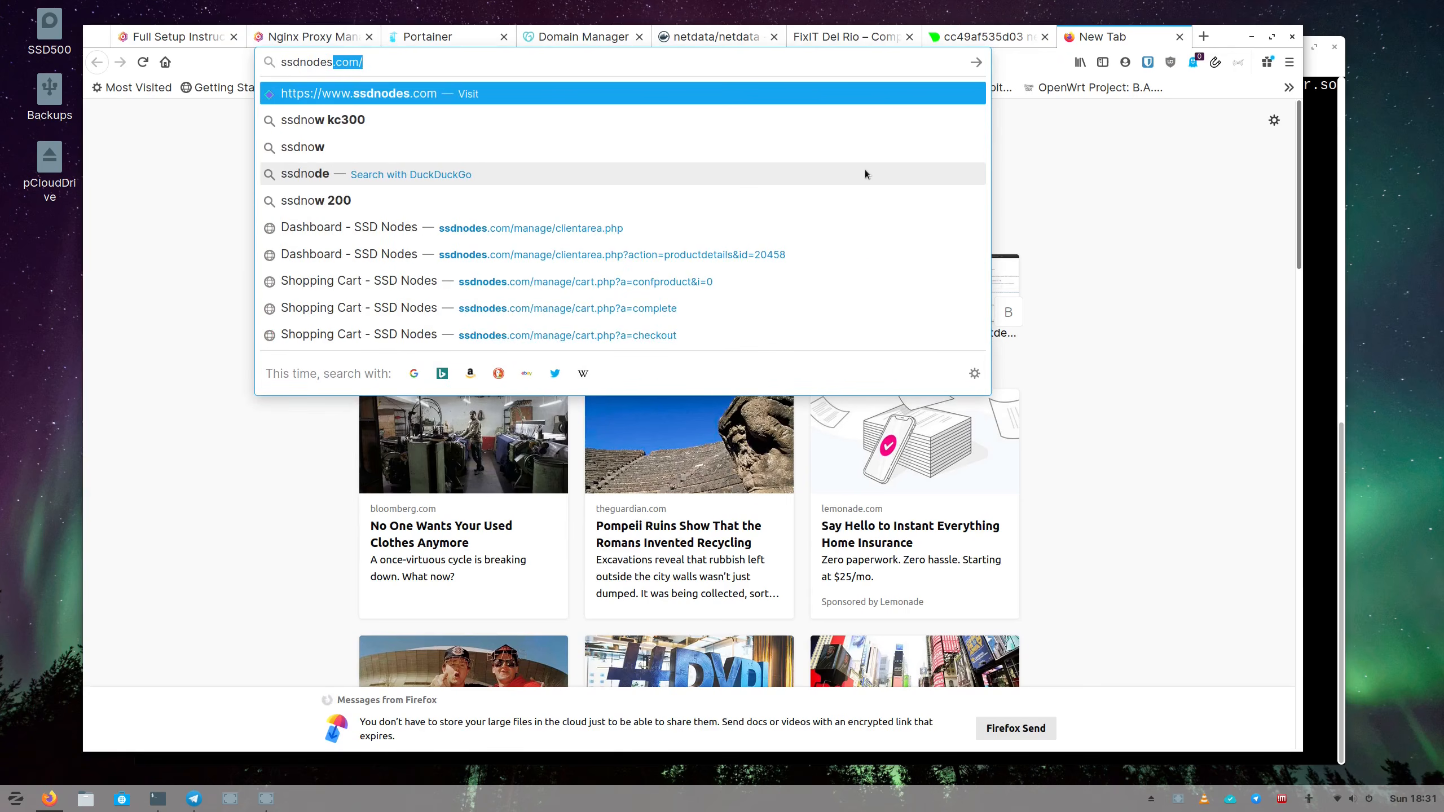
pyautogui.write('com')
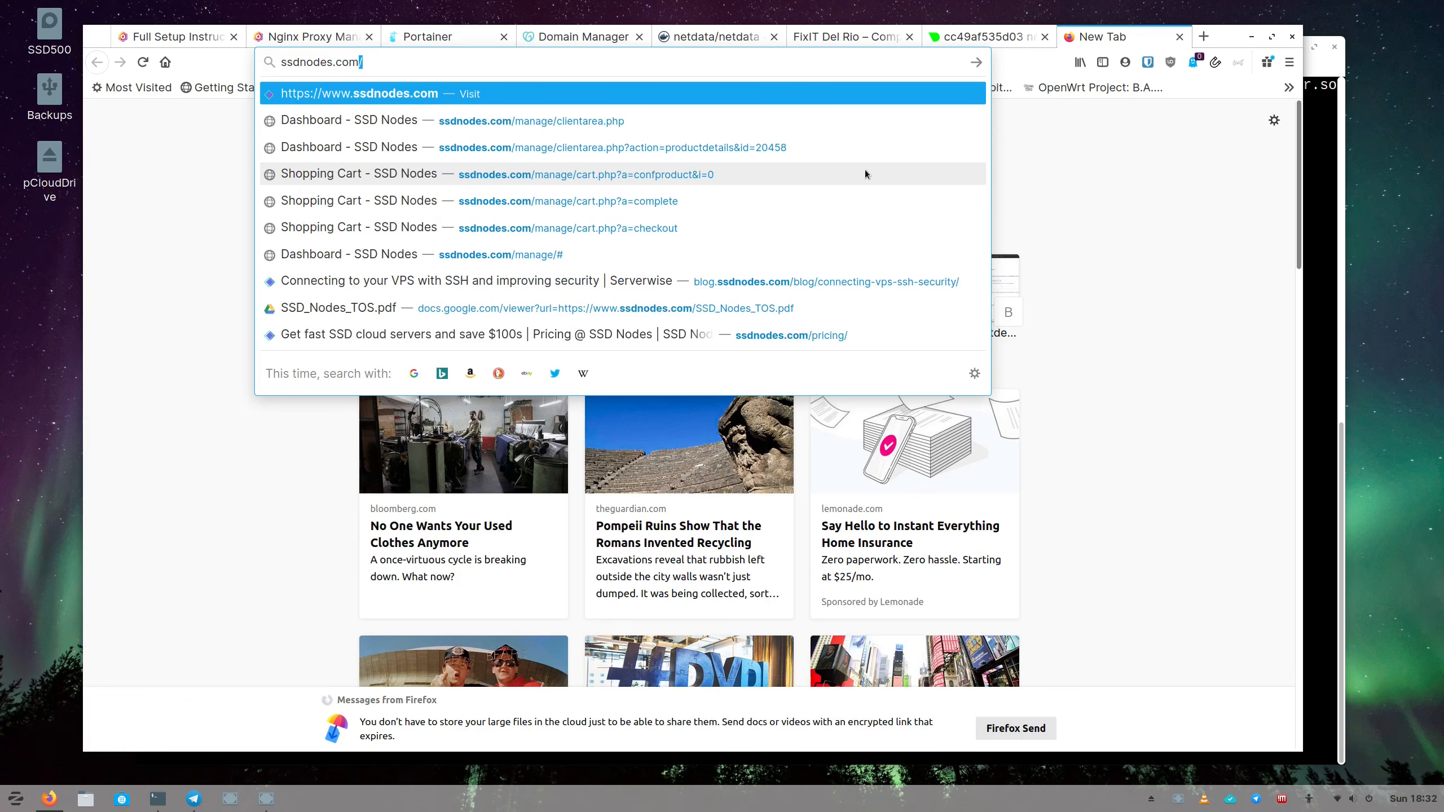
pyautogui.press('Return')
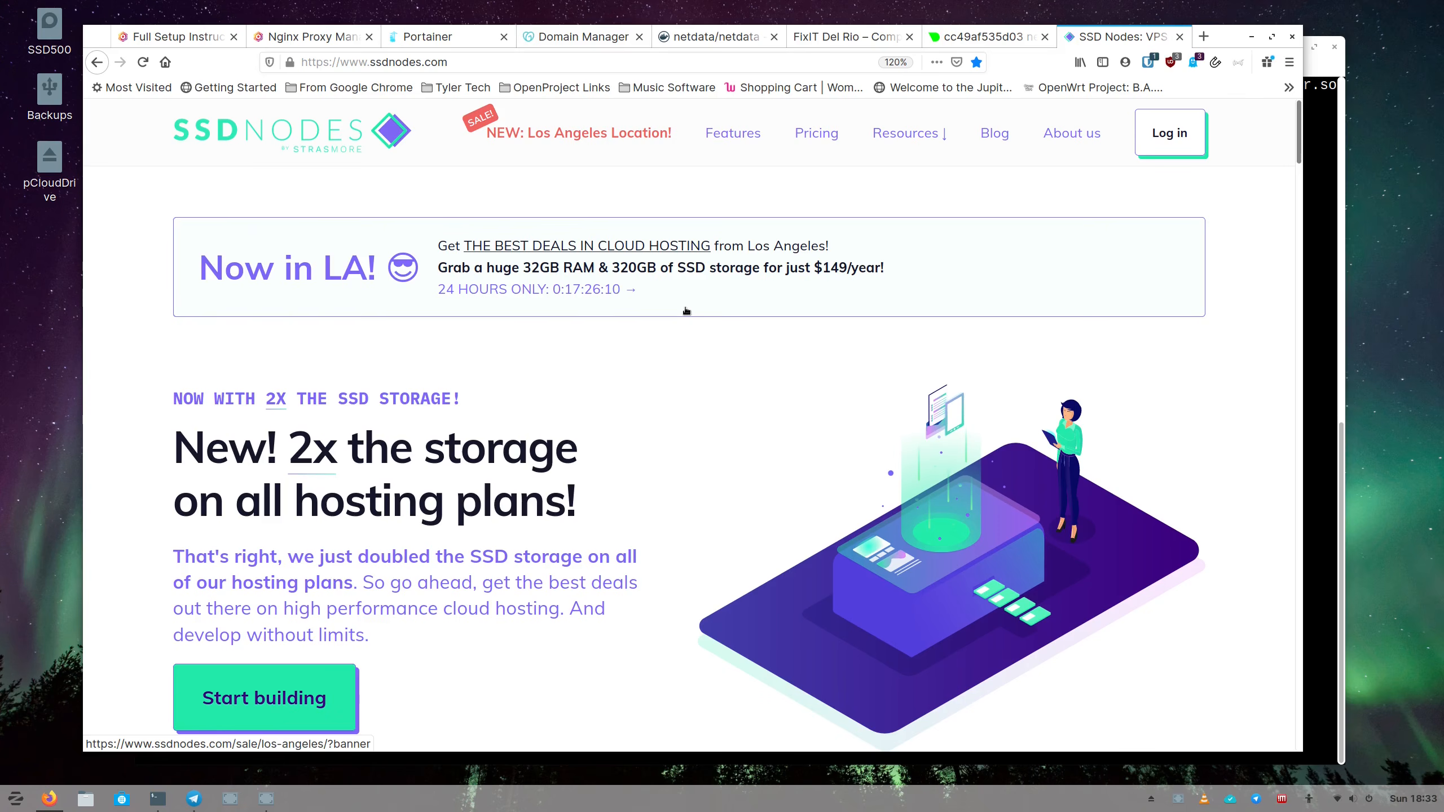
# Bring up and dismiss the window menu while viewing SSD Nodes' Los Angeles offer.
pyautogui.hotkey('alt', 'space')
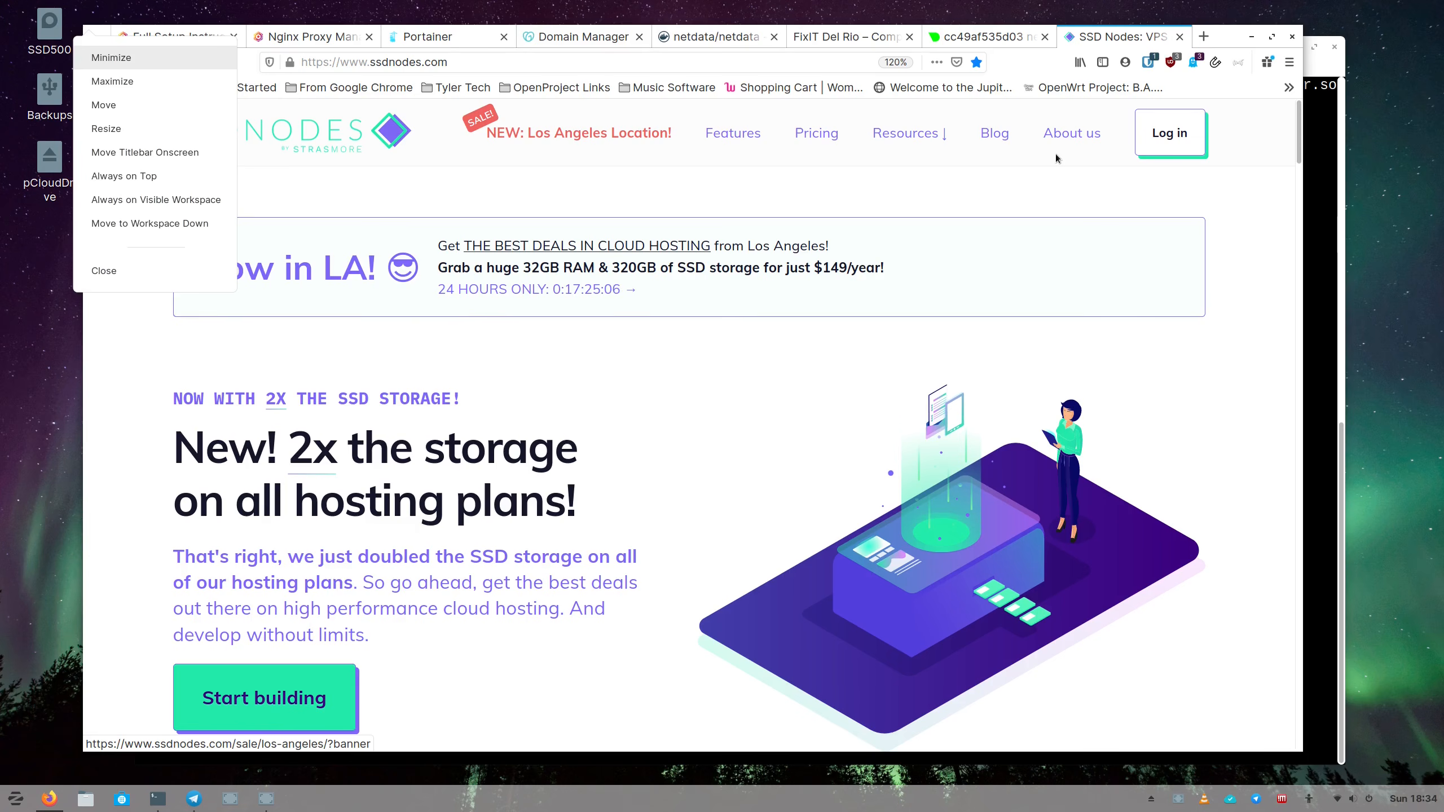
pyautogui.click(825, 143)
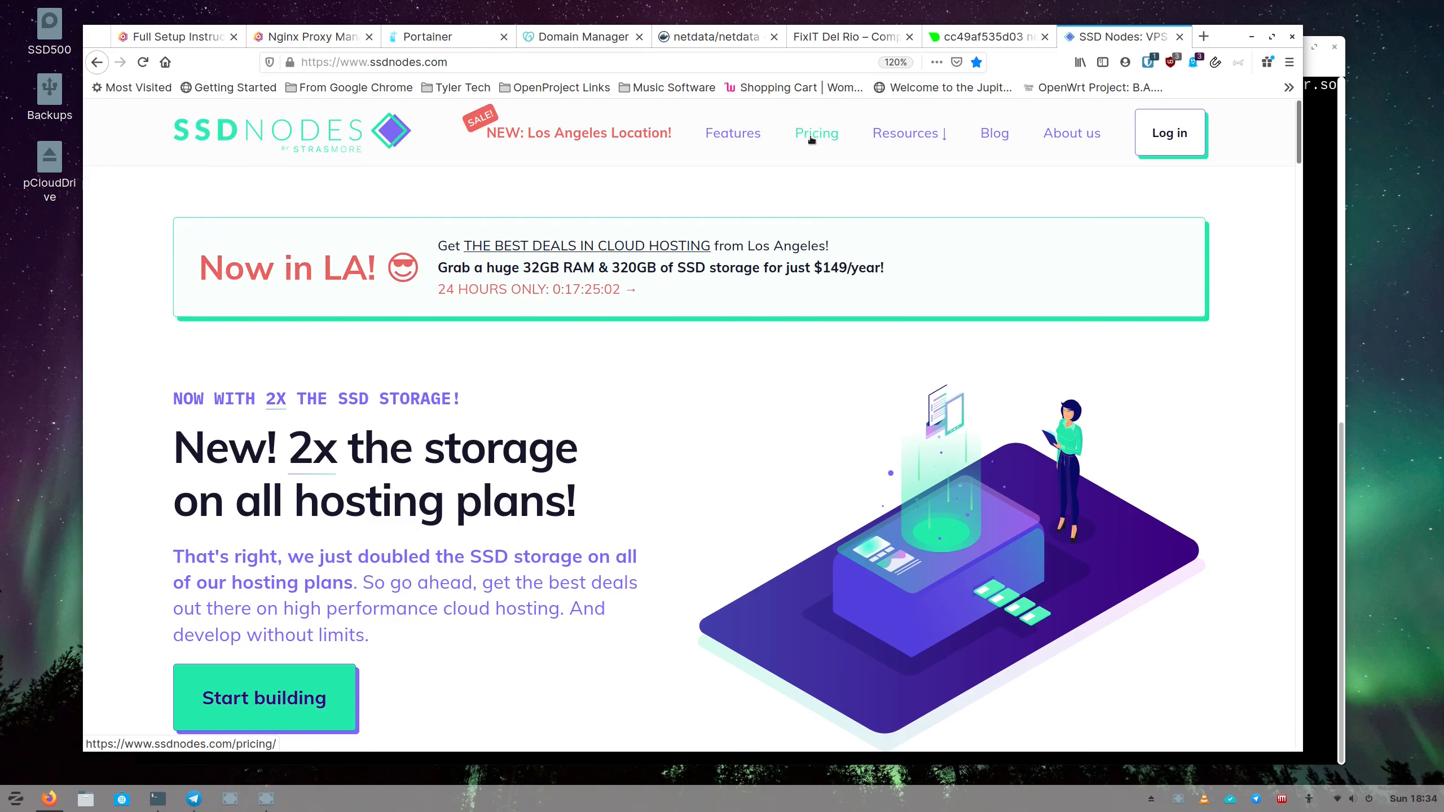
# Browse the SSD Nodes Pricing page's KVM plans, Medium $79/yr through 2X-Large $149/yr.
pyautogui.click(816, 152)
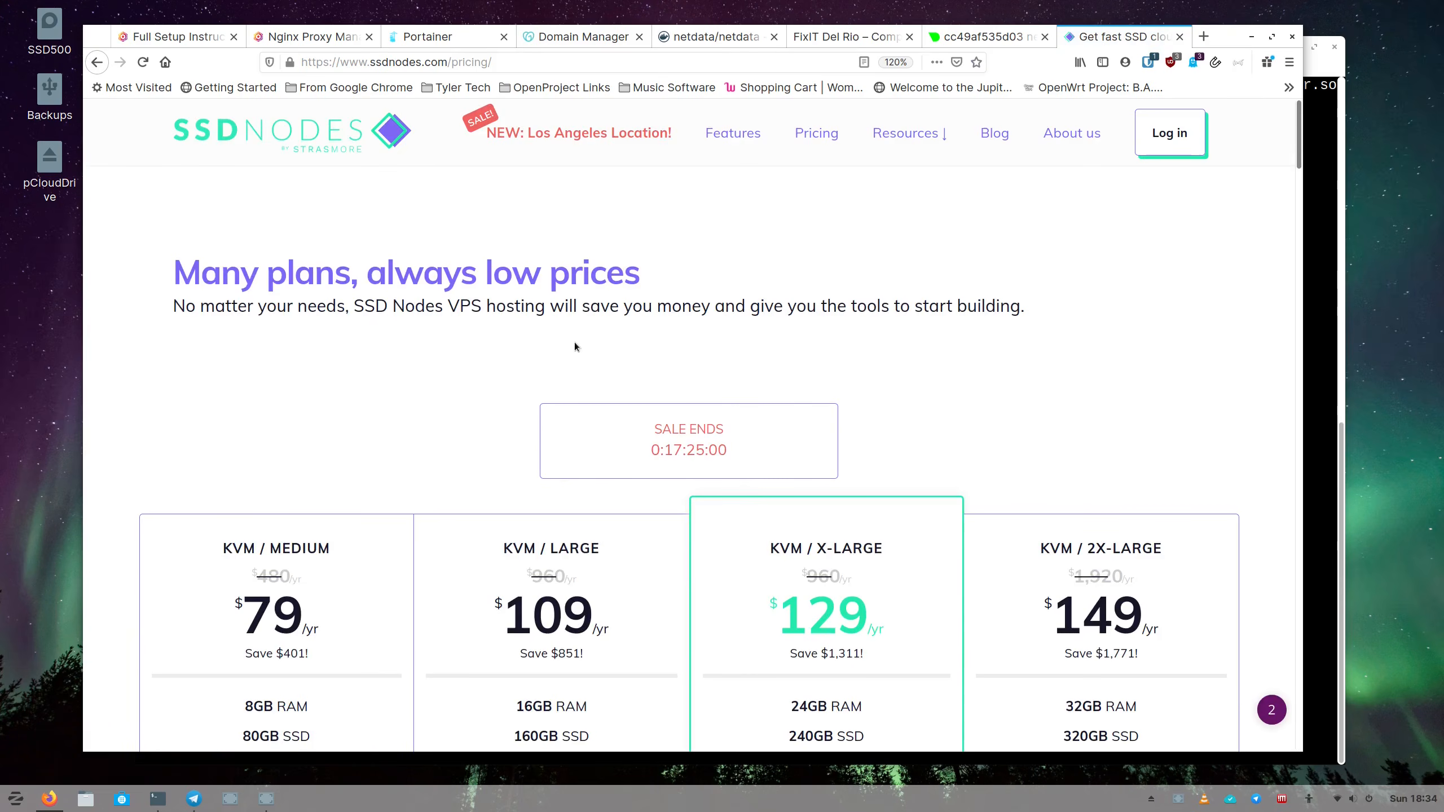
pyautogui.scroll(-3, 568, 341)
pyautogui.scroll(-3, 555, 341)
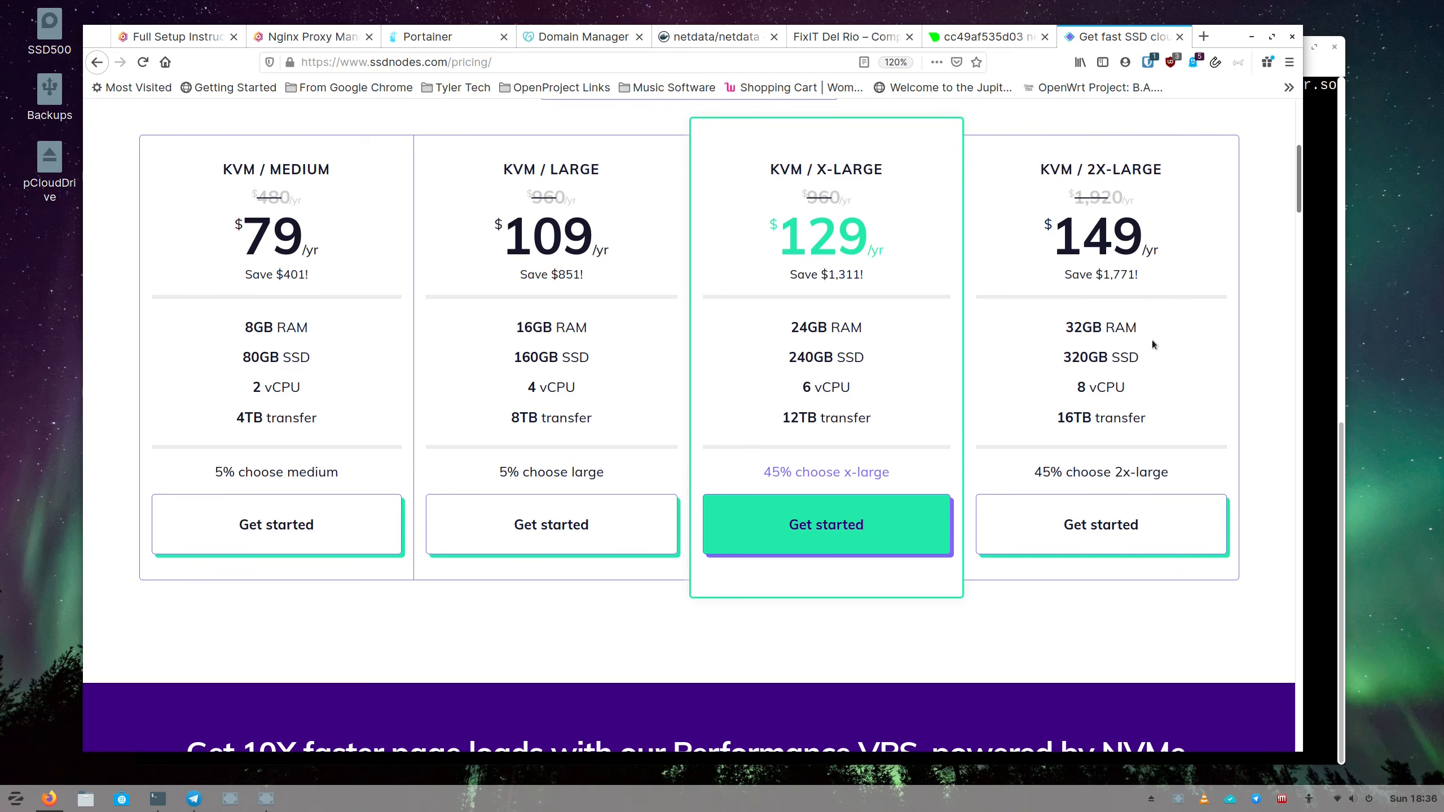
pyautogui.scroll(5, 1148, 353)
pyautogui.scroll(1, 1148, 349)
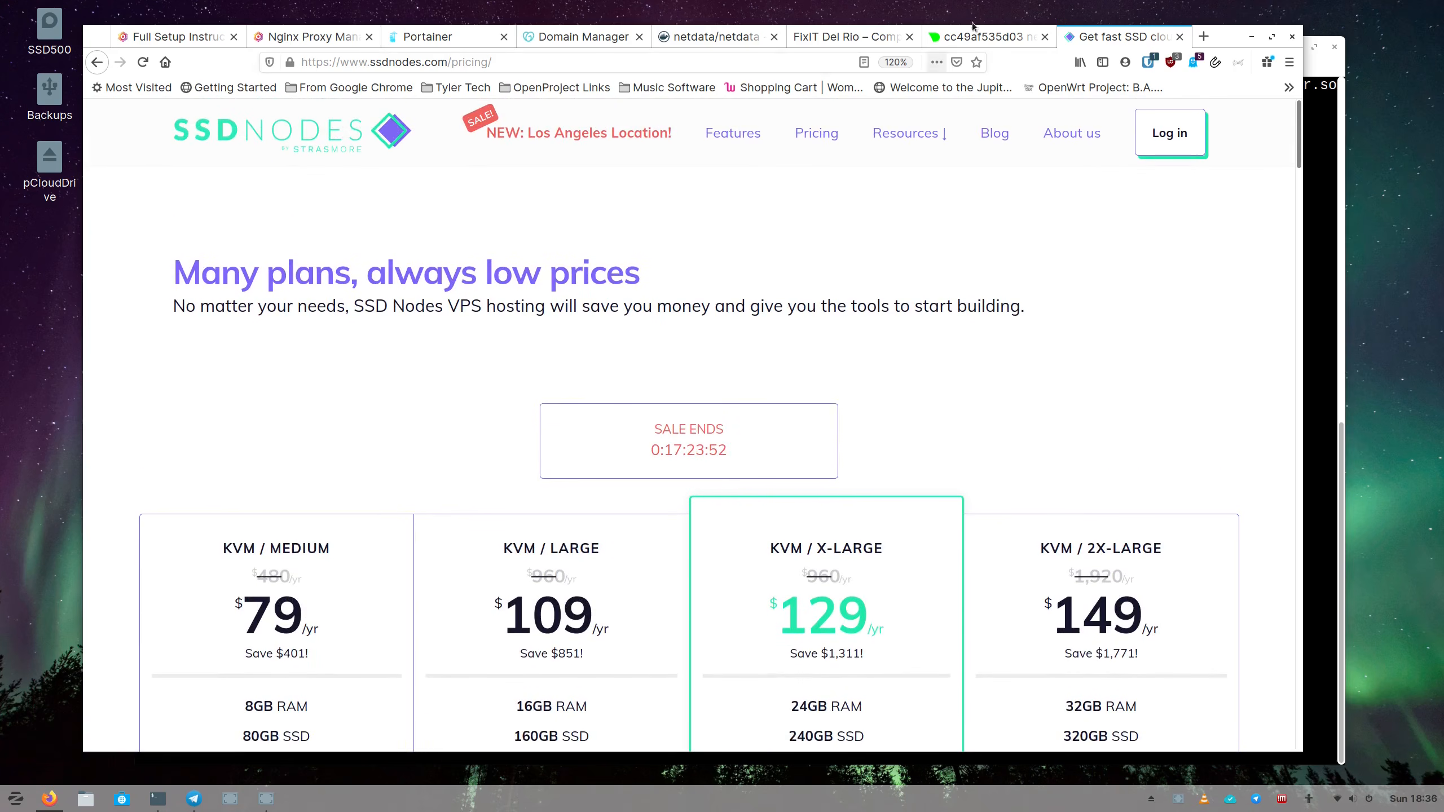
# Flip between the DNS records and Portainer containers, ending on Nginx Proxy Manager's Proxy Hosts.
pyautogui.click(565, 44)
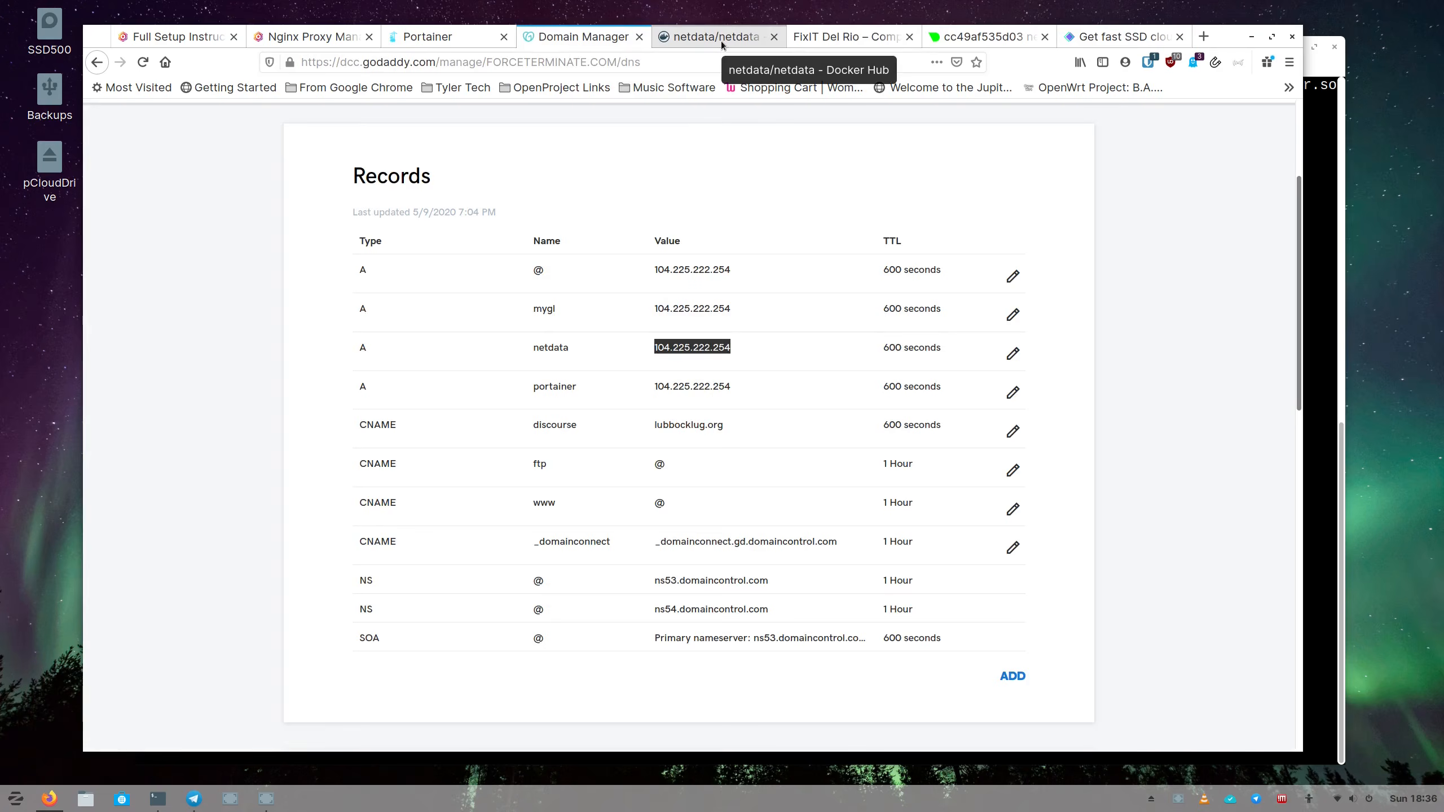
pyautogui.click(444, 36)
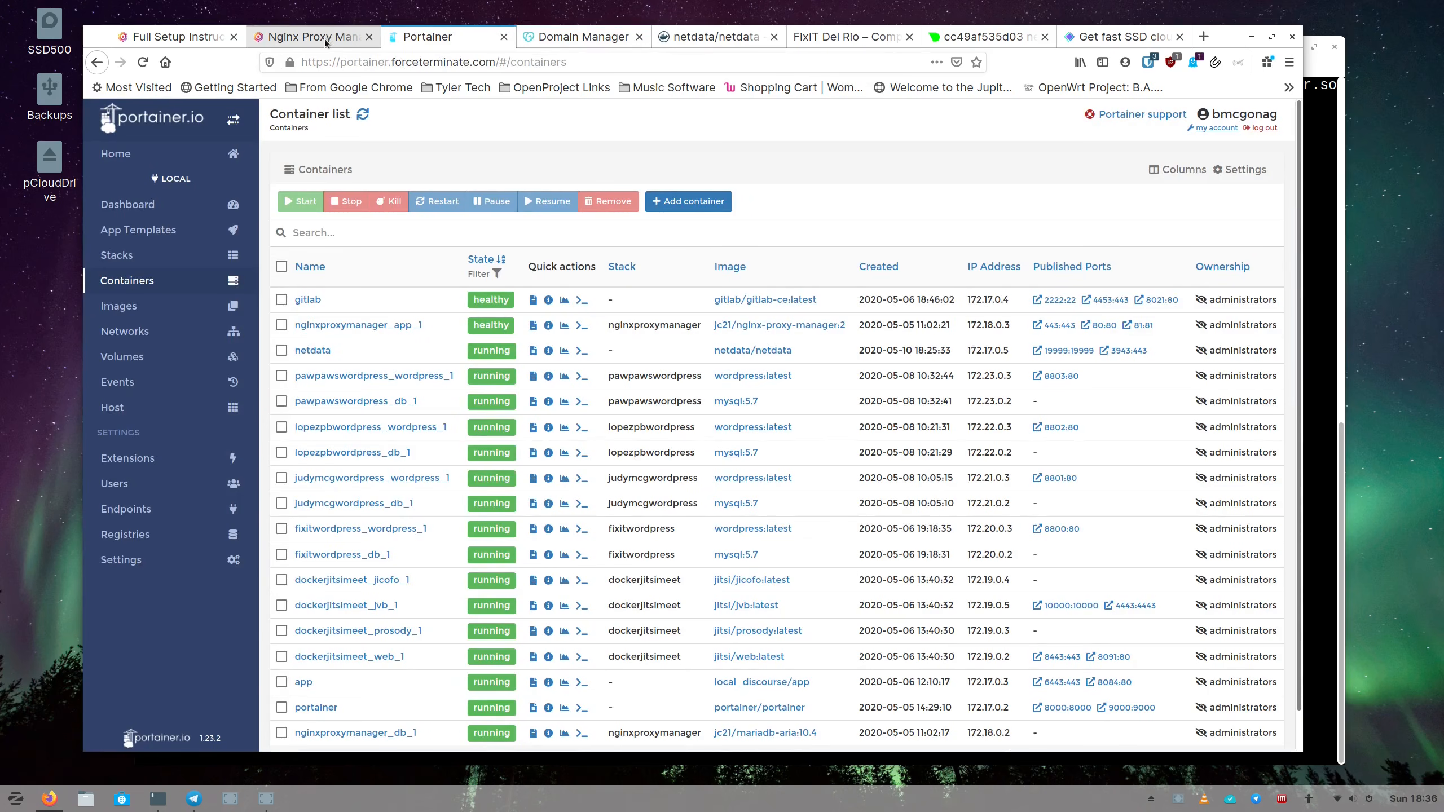
pyautogui.click(325, 38)
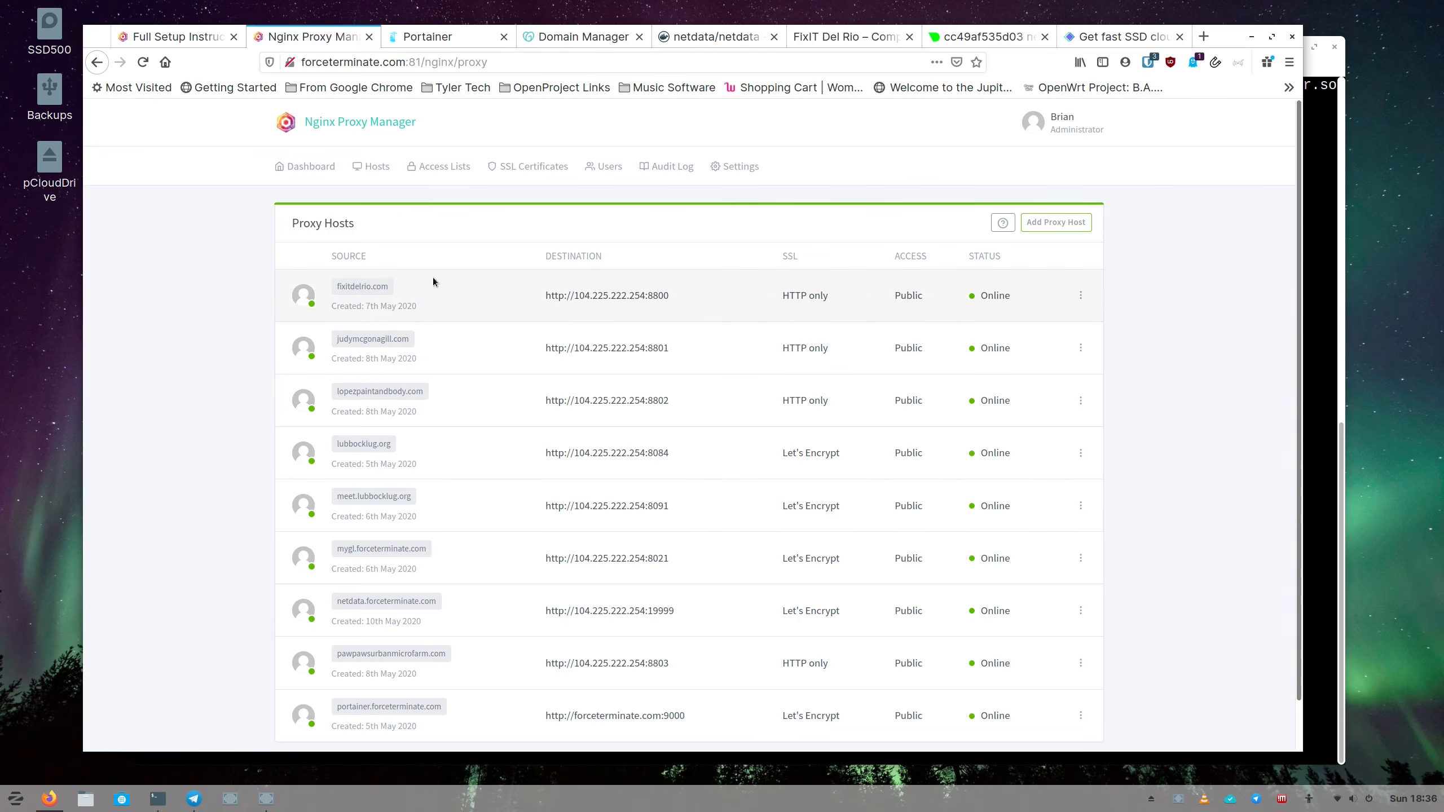
pyautogui.click(458, 45)
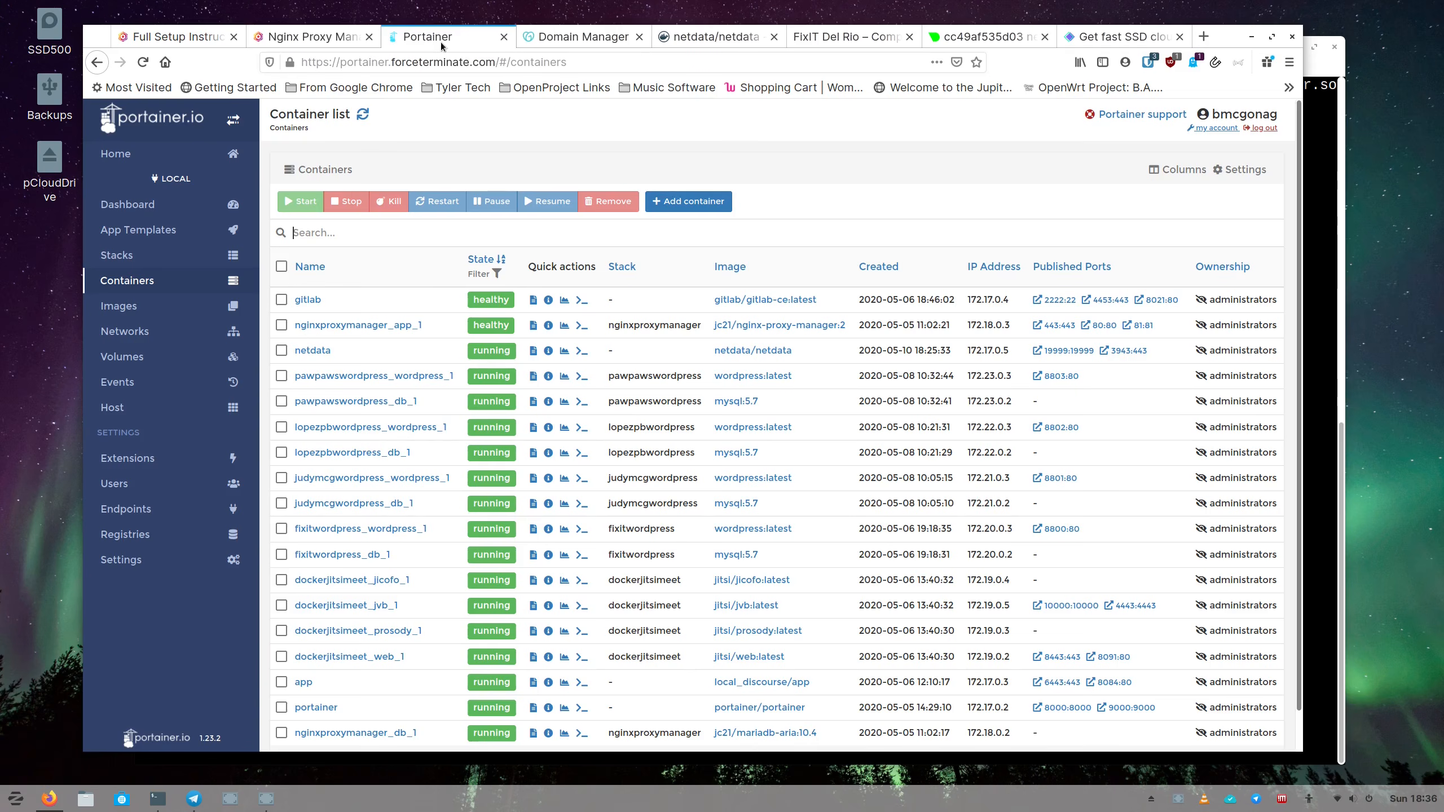
pyautogui.click(308, 40)
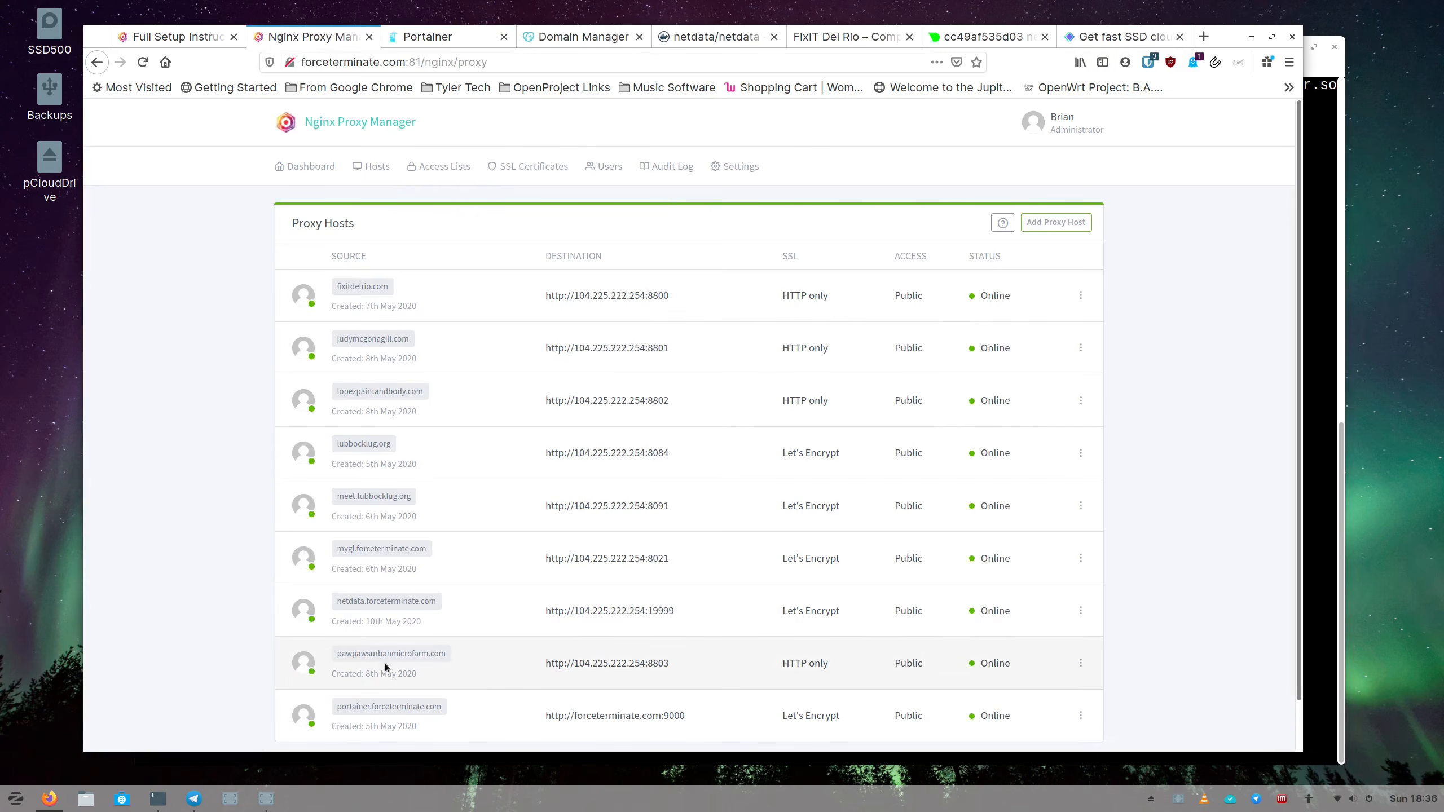
# Run ctop in the terminal and open the gitlab container's single-view live stats.
pyautogui.click(158, 802)
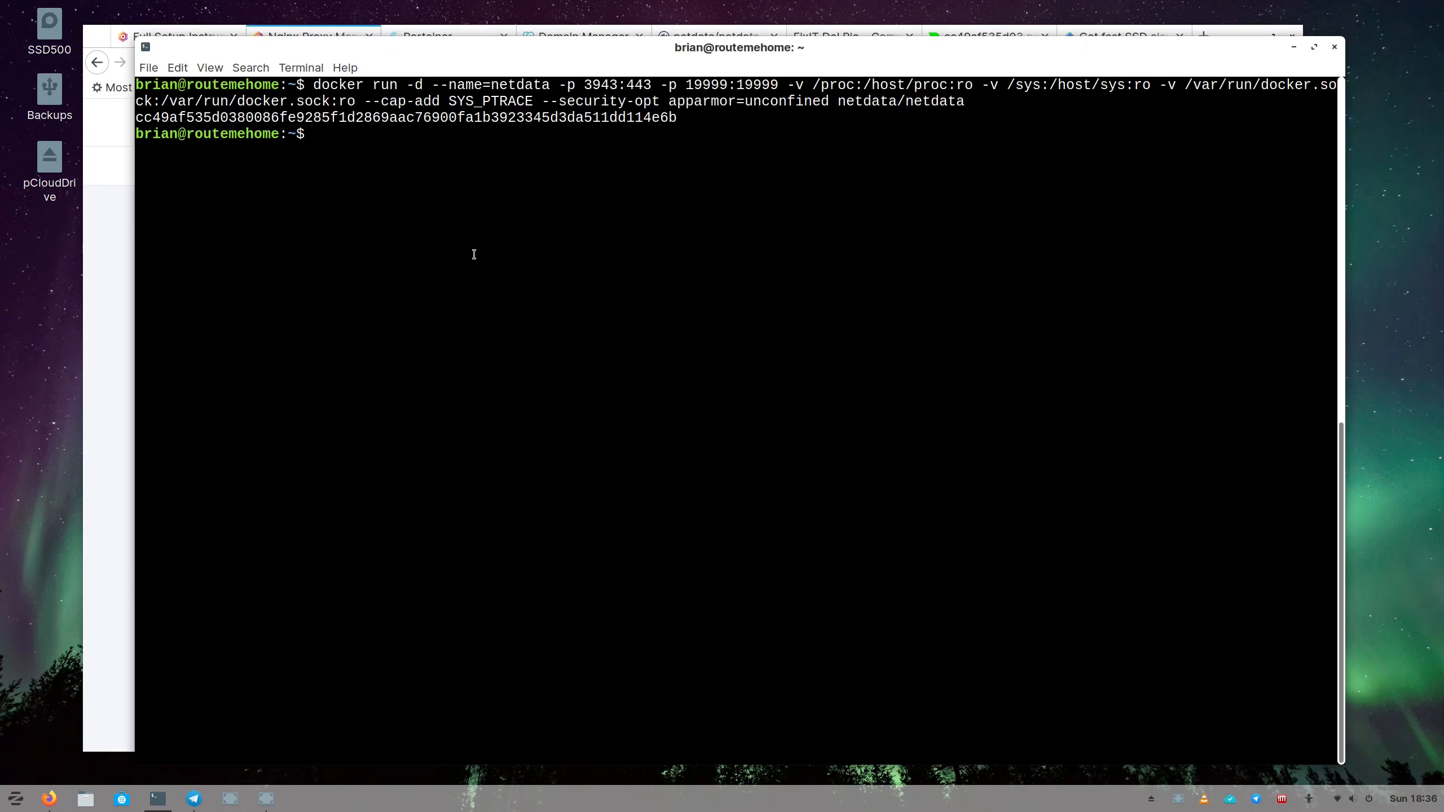
pyautogui.write('ctop')
pyautogui.press('Return')
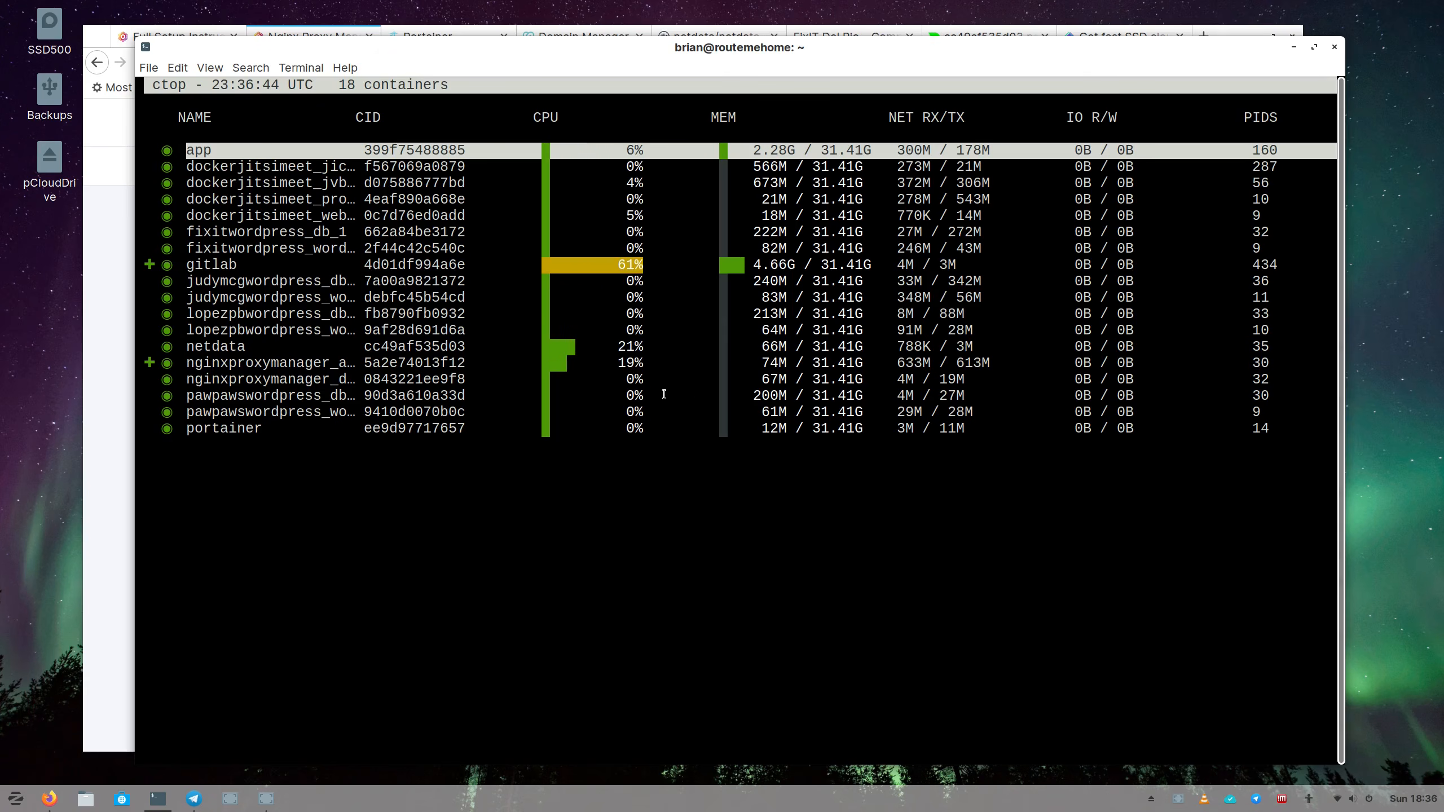
pyautogui.press('Down')
pyautogui.press('Down')
pyautogui.press('Down')
pyautogui.press('Down')
pyautogui.press('Down')
pyautogui.press('Down')
pyautogui.press('Down')
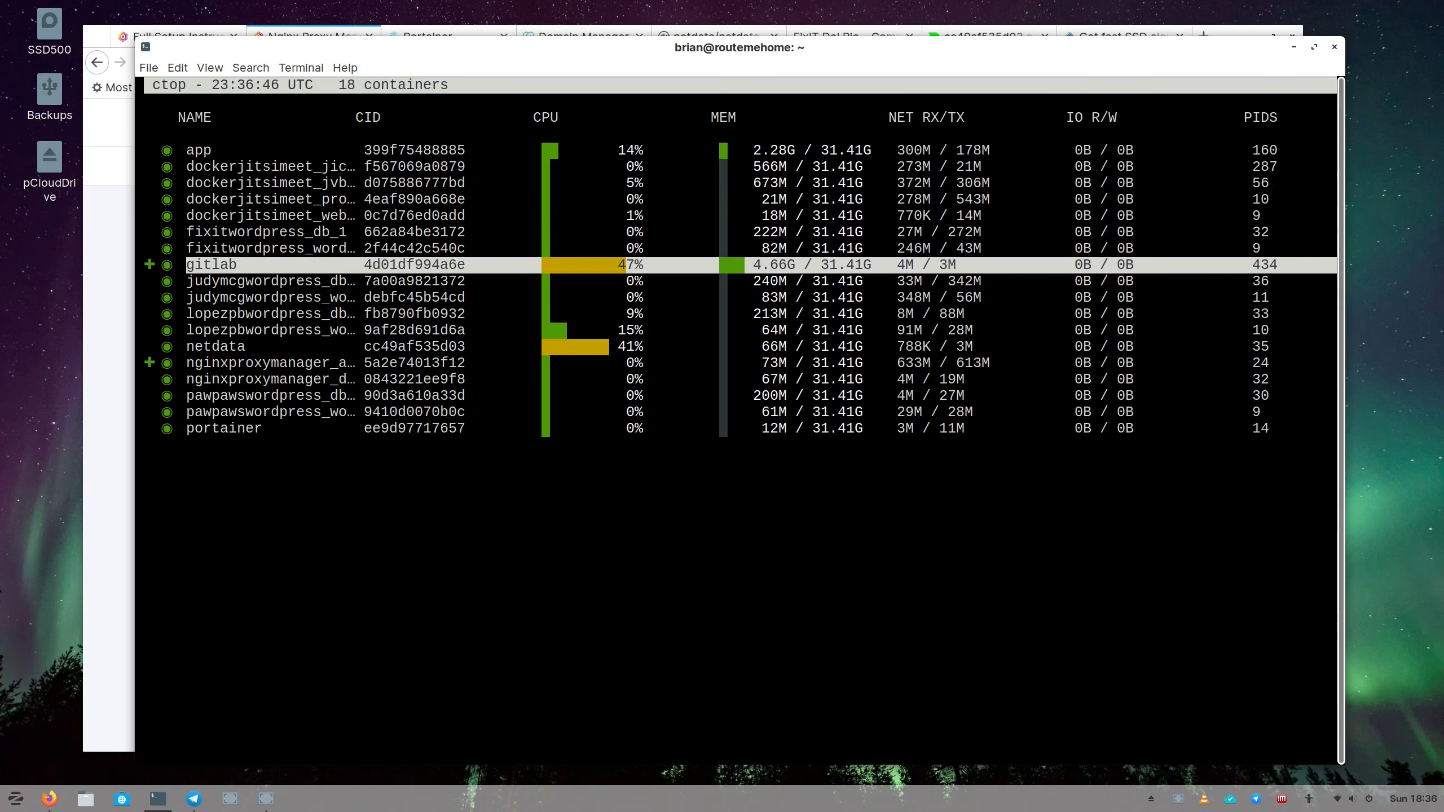
pyautogui.press('Return')
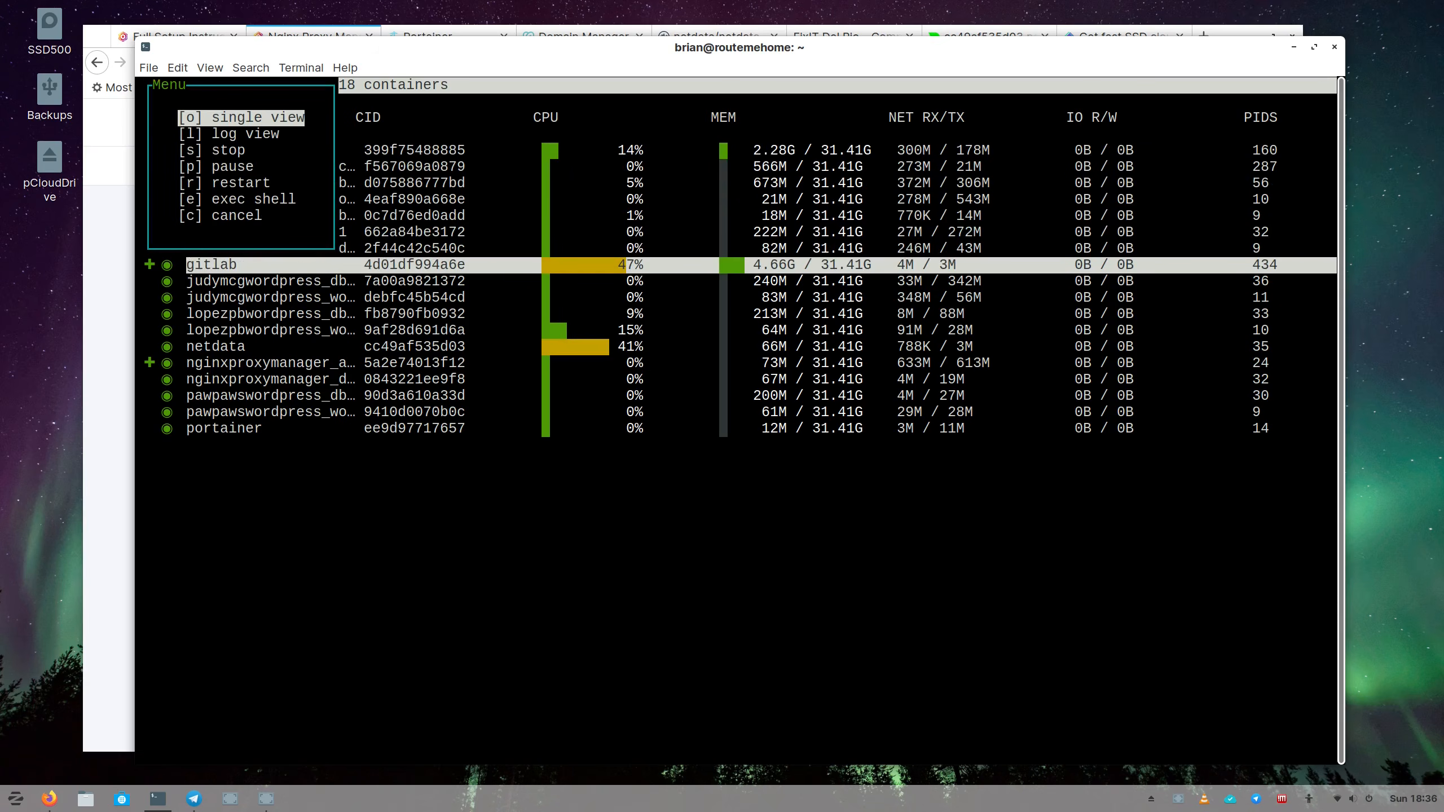
pyautogui.press('Down')
pyautogui.press('Down')
pyautogui.press('Down')
pyautogui.press('Down')
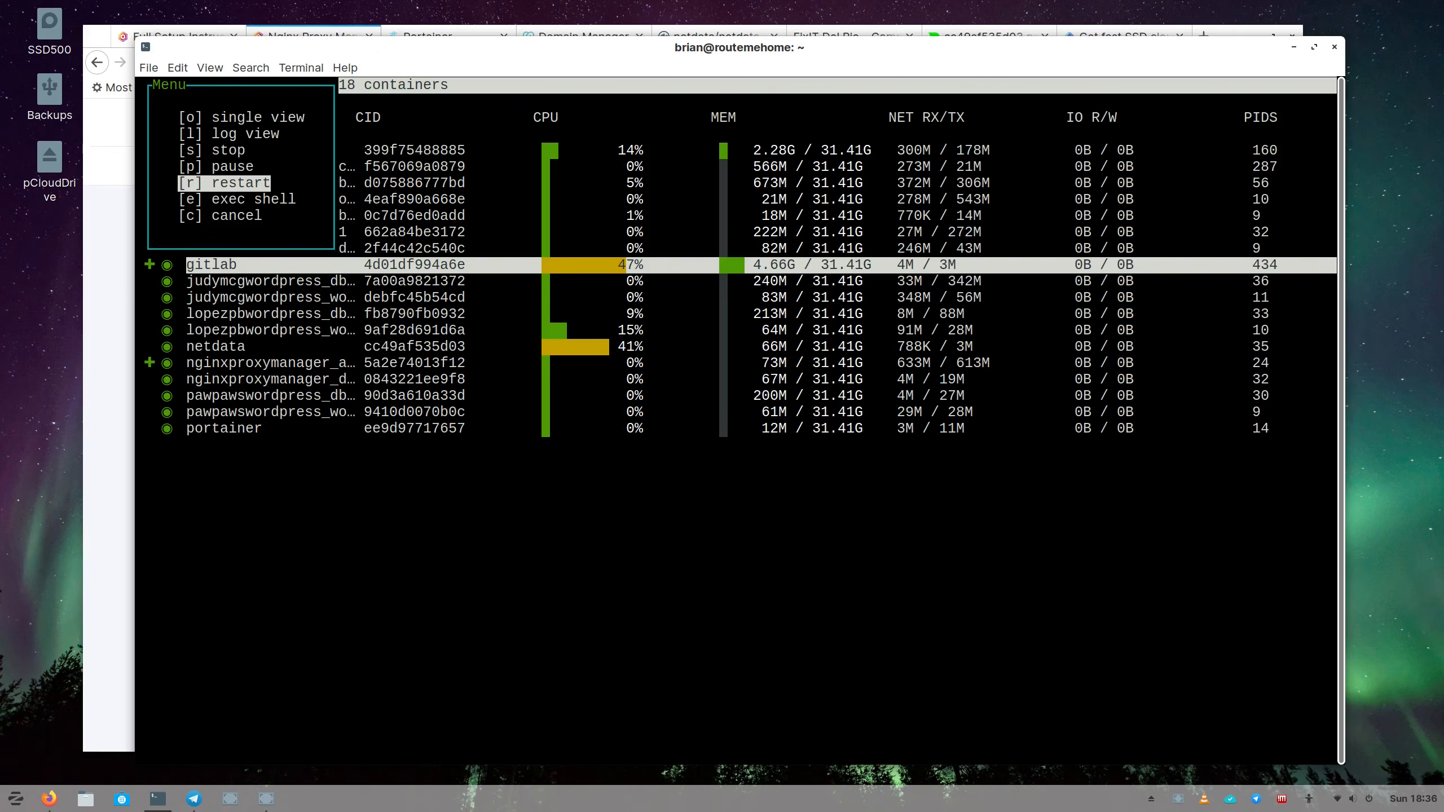
pyautogui.press('Up')
pyautogui.press('Up')
pyautogui.press('Up')
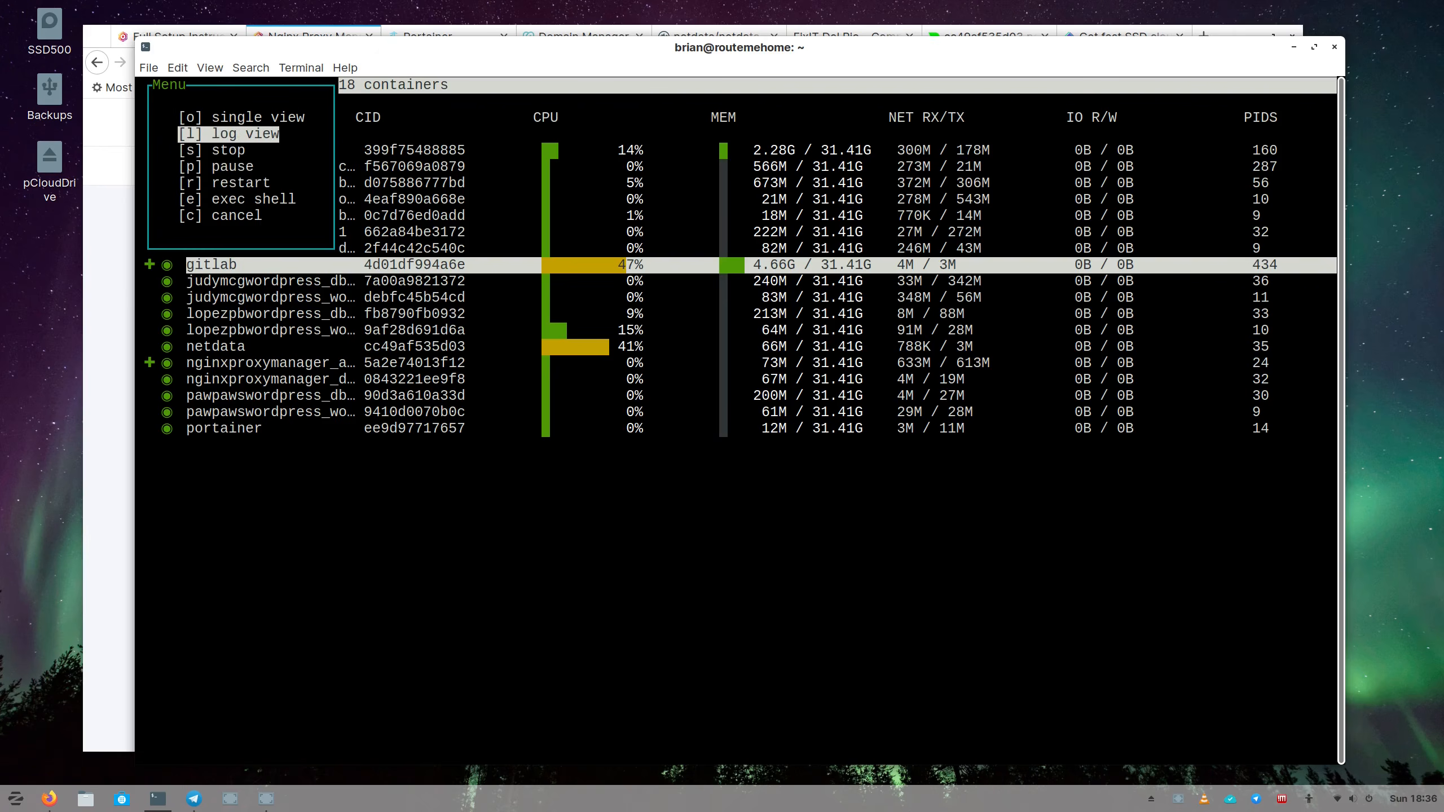
pyautogui.press('Up')
pyautogui.press('Return')
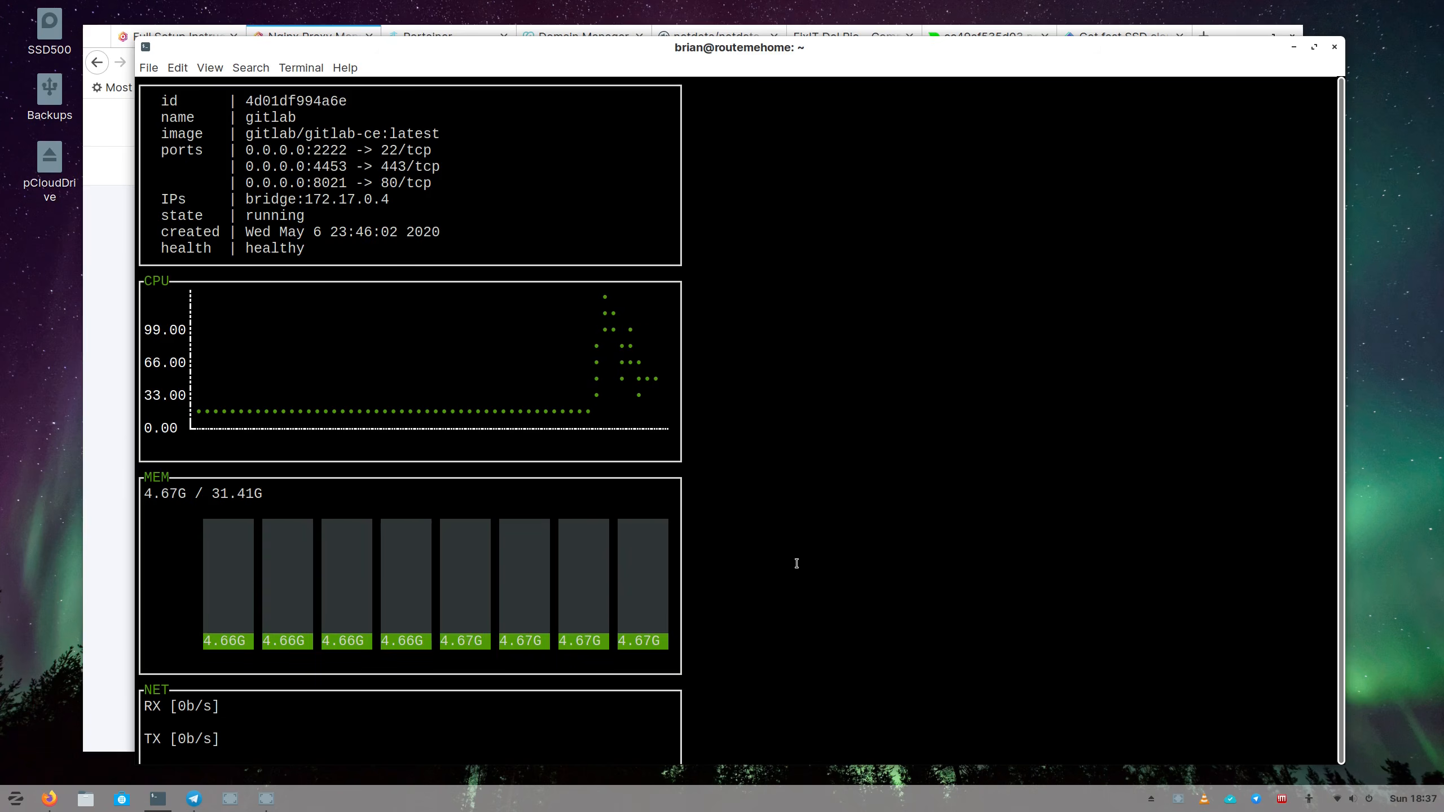
# View the netdata container's stats in ctop, then return to the Nginx Proxy Manager hosts list.
pyautogui.press('Escape')
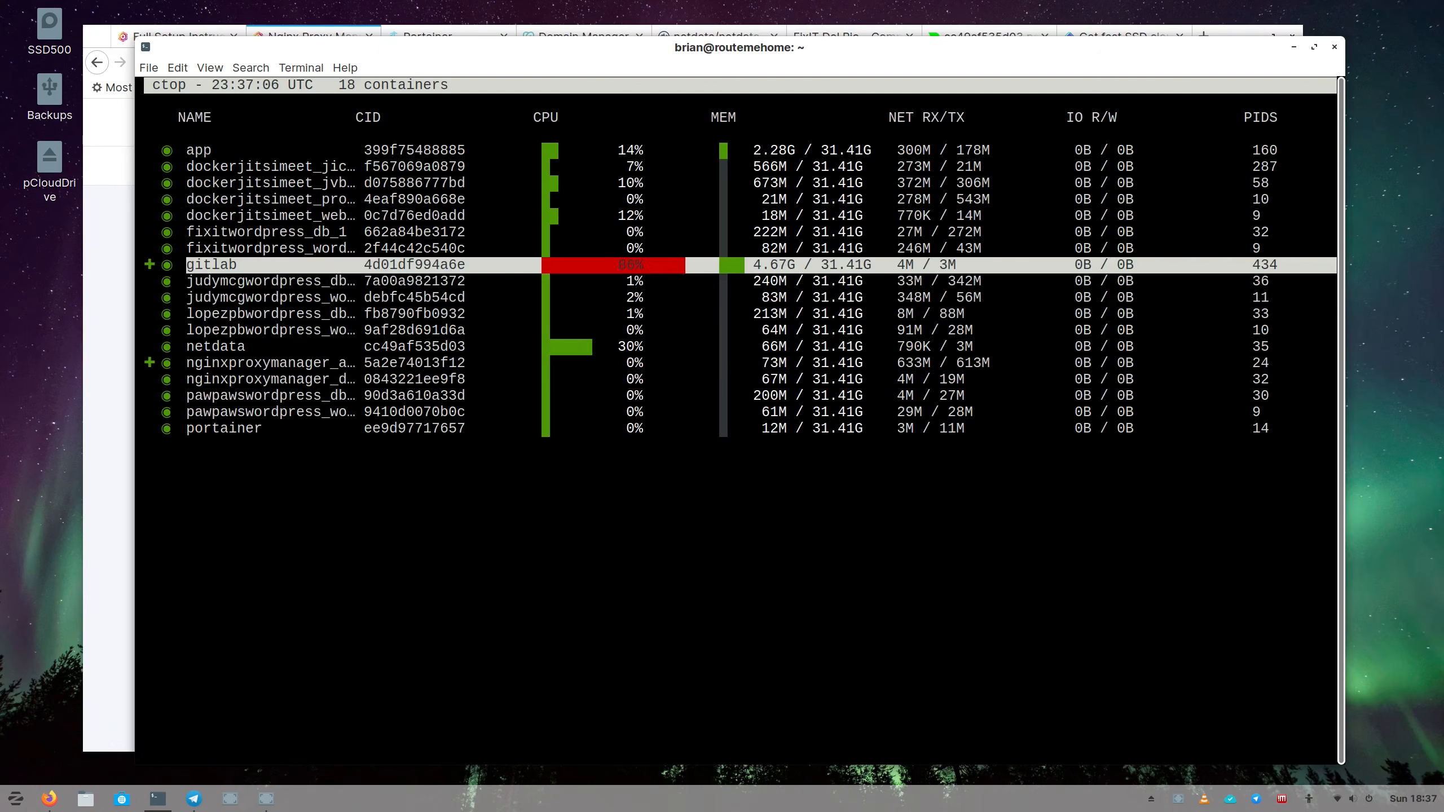
pyautogui.press('Down')
pyautogui.press('Down')
pyautogui.press('Down')
pyautogui.press('Down')
pyautogui.press('Down')
pyautogui.press('Return')
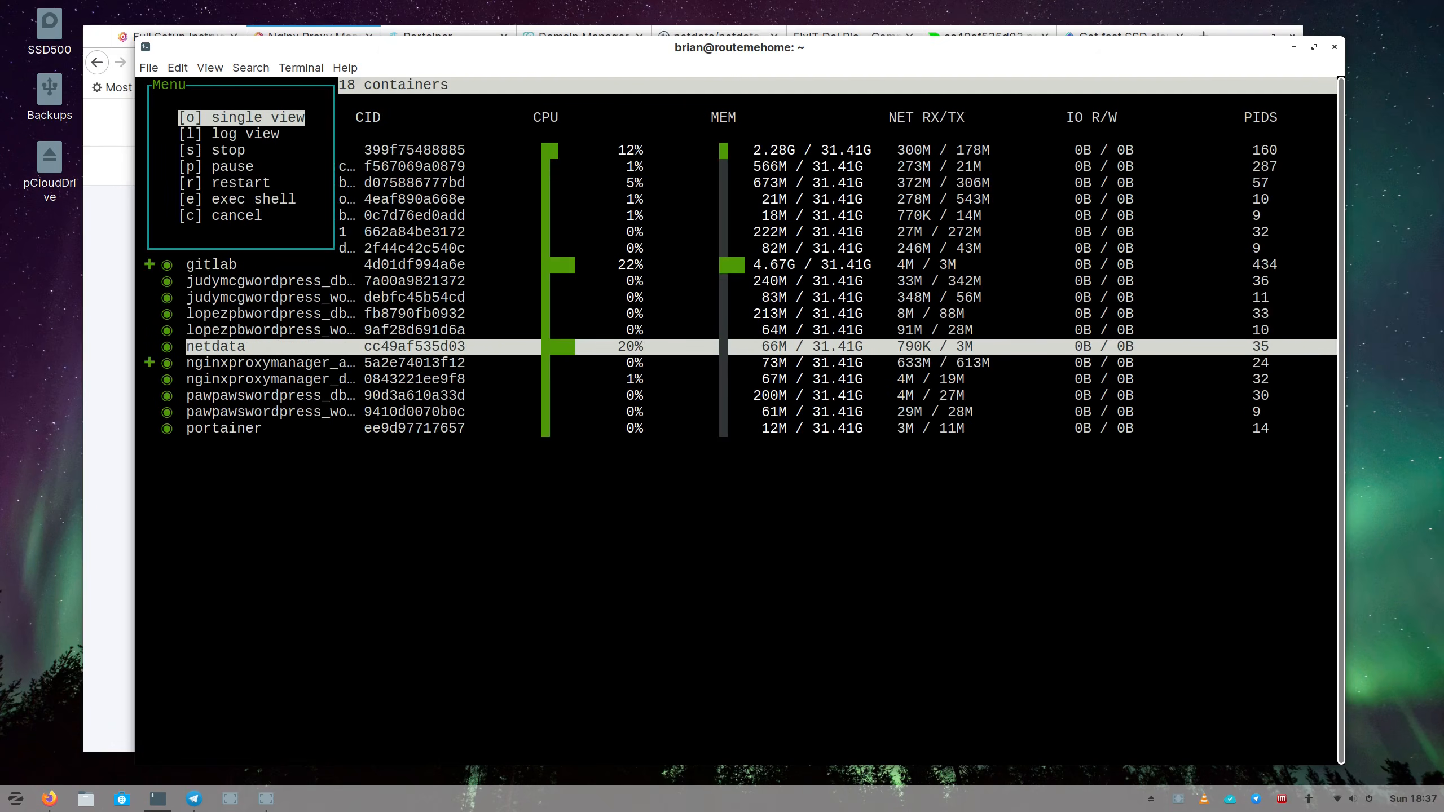
pyautogui.press('Return')
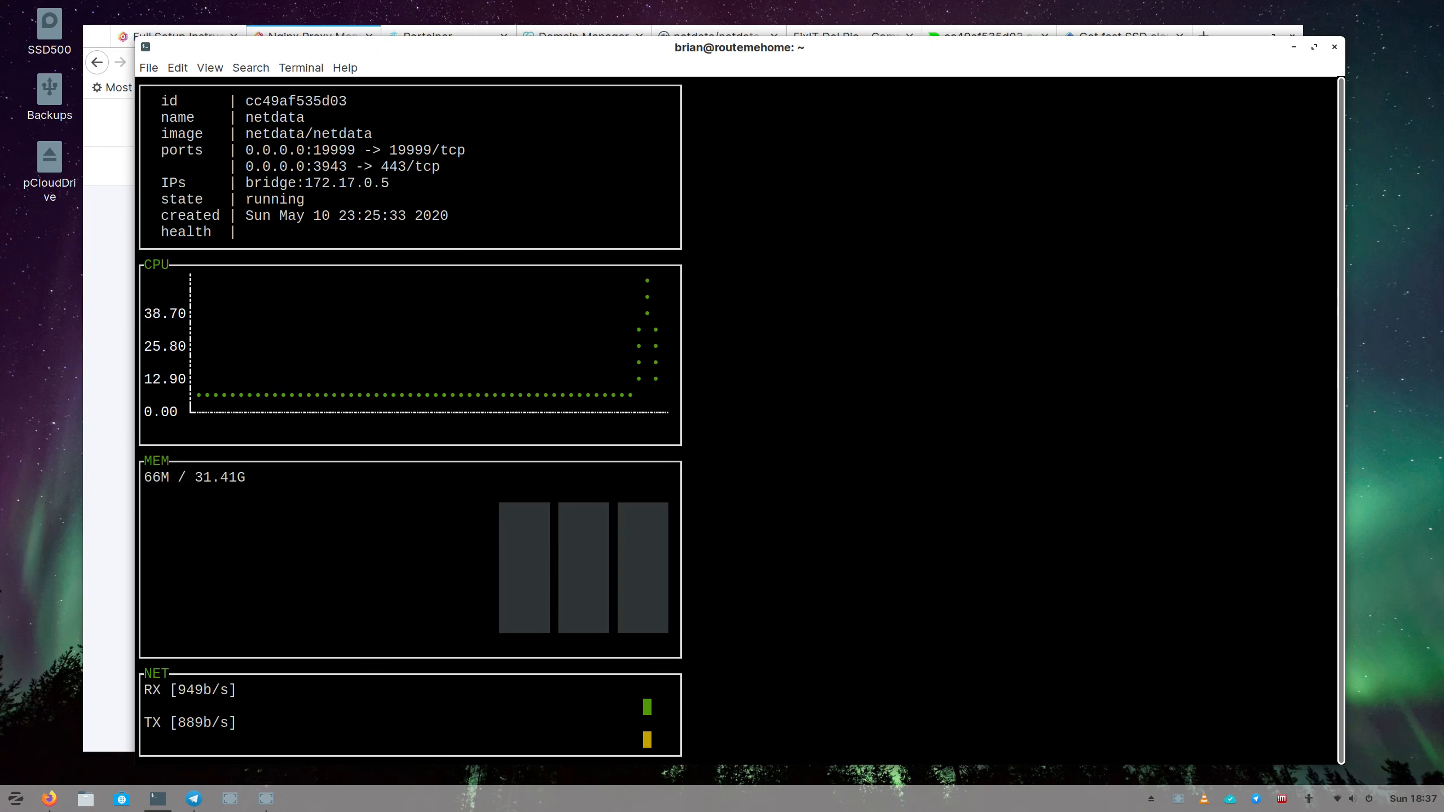
pyautogui.press('Escape')
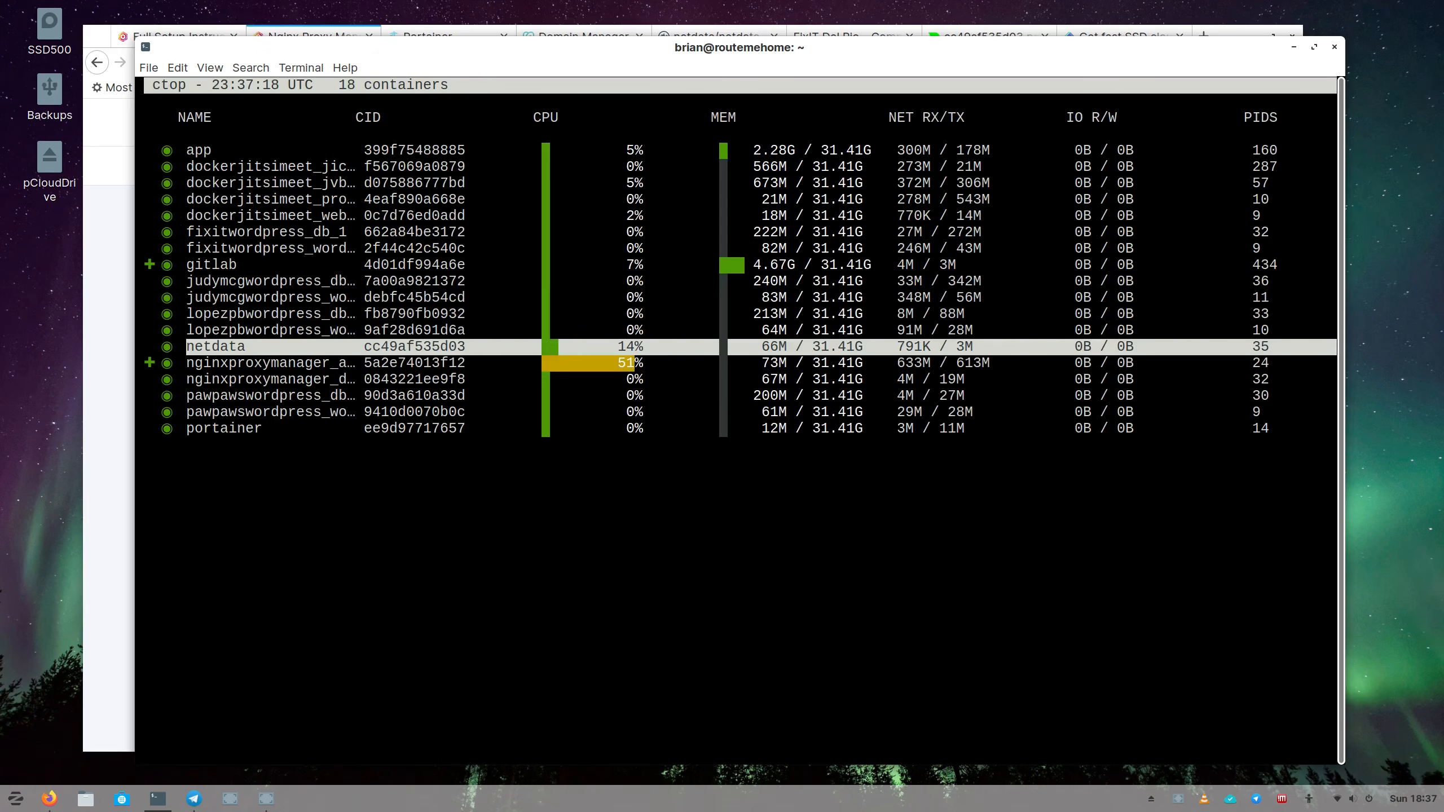
pyautogui.moveTo(486, 52); pyautogui.dragTo(428, 59)
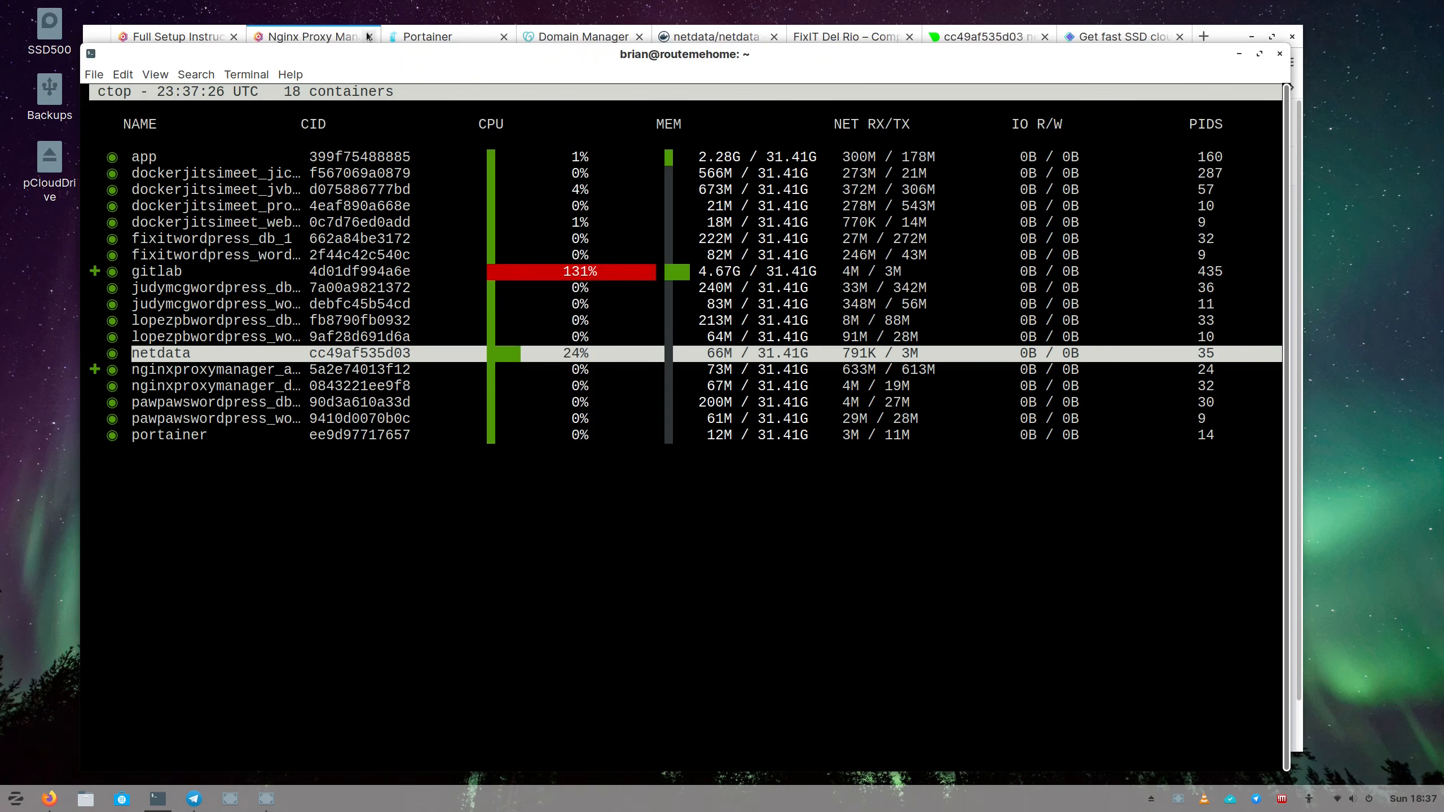
pyautogui.click(340, 44)
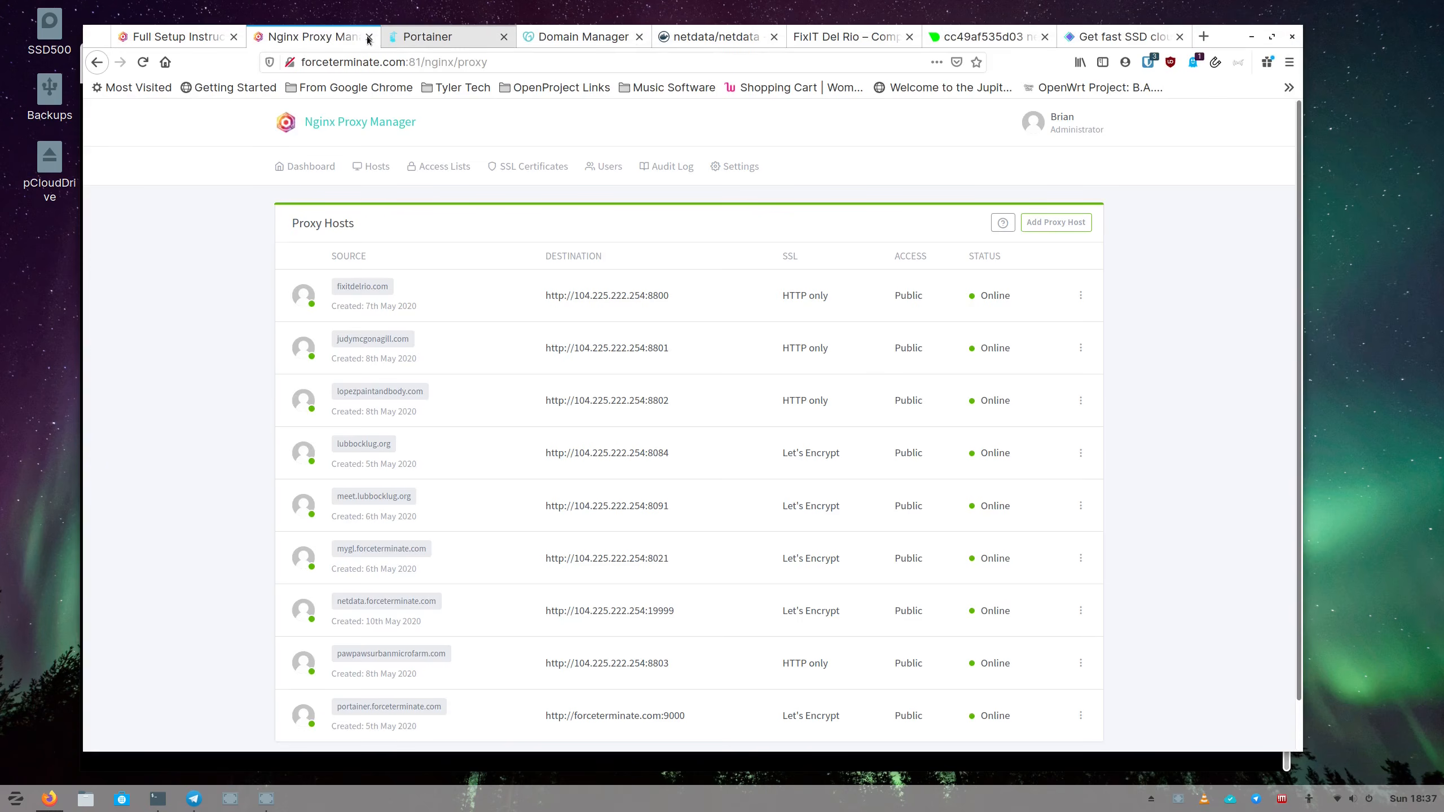